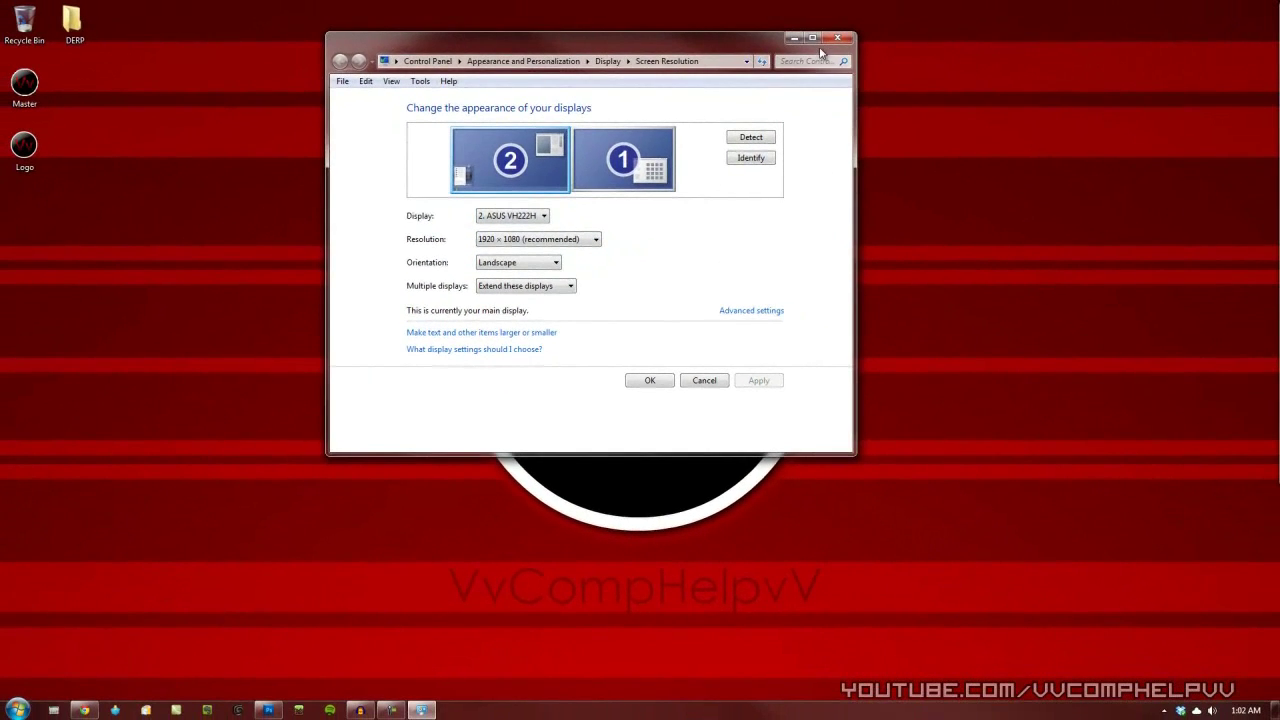
Close the Screen Resolution window after confirming the 1920 × 1080 display resolution
{"action": "left_click", "coordinate": [908, 40]}
Bring Photoshop back up maximized and start a new document
{"action": "left_click", "coordinate": [268, 710]}
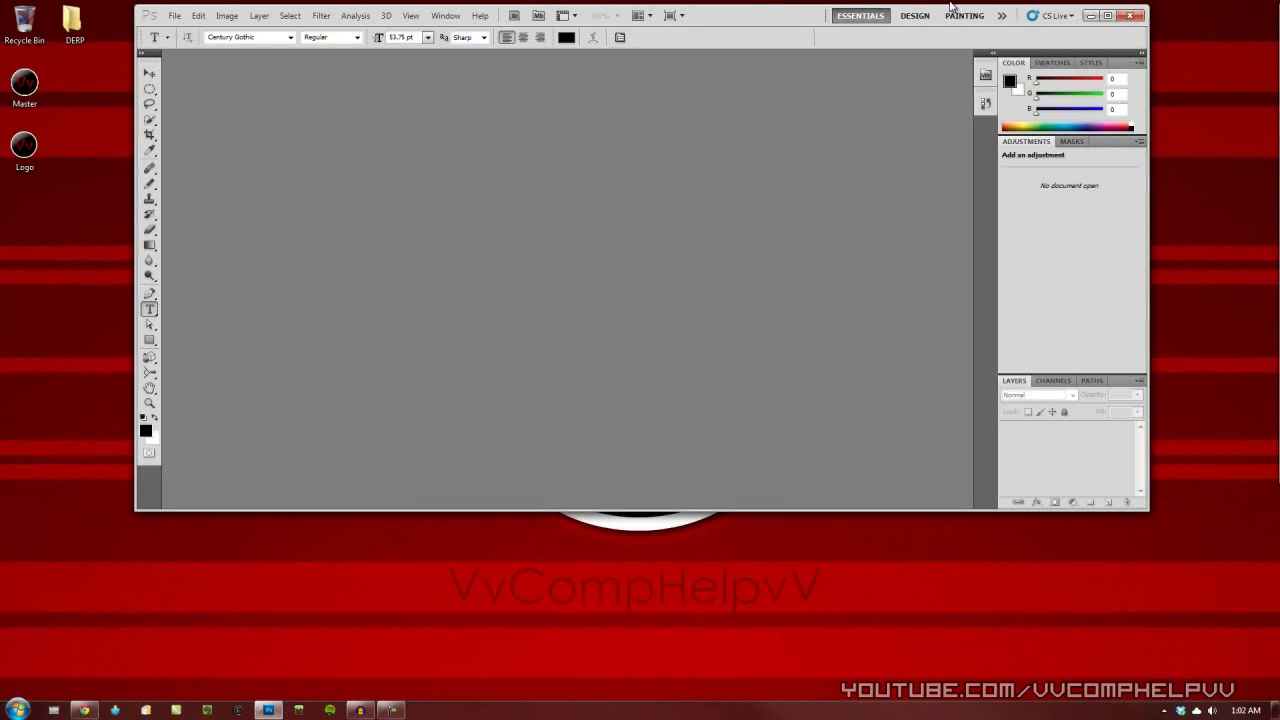
{"action": "double_click", "coordinate": [1082, 20]}
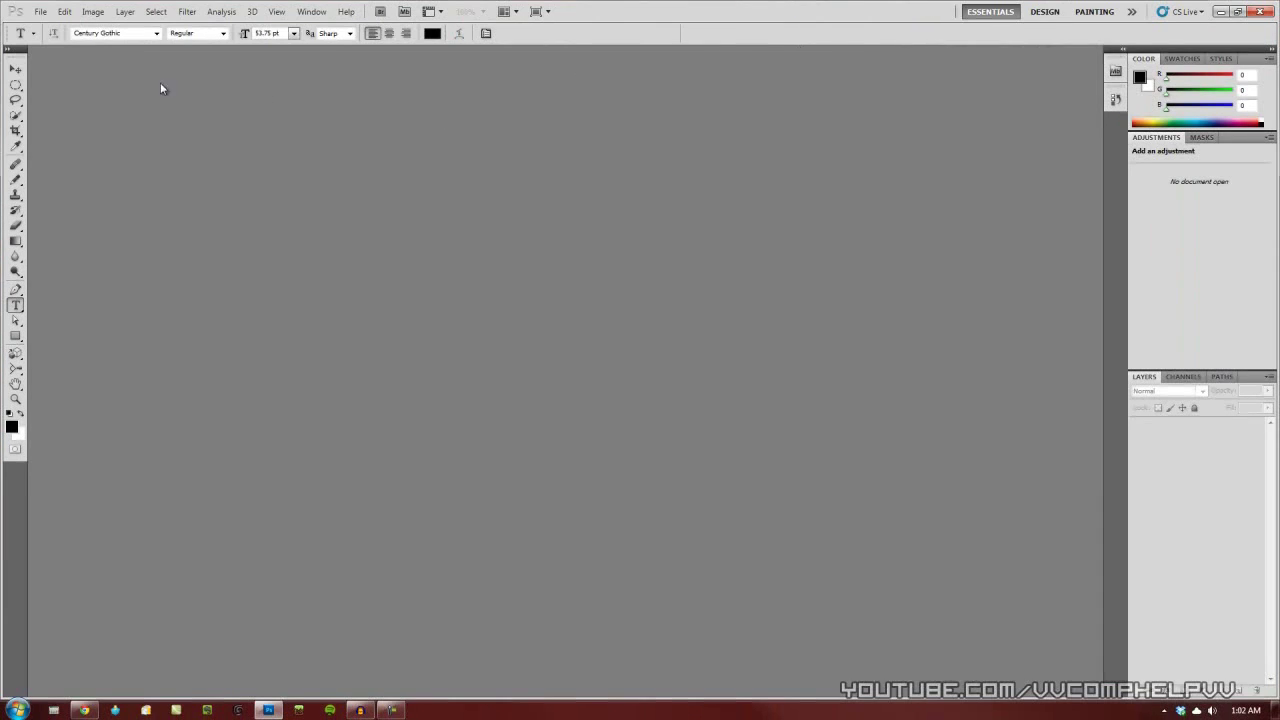
{"action": "left_click", "coordinate": [40, 11]}
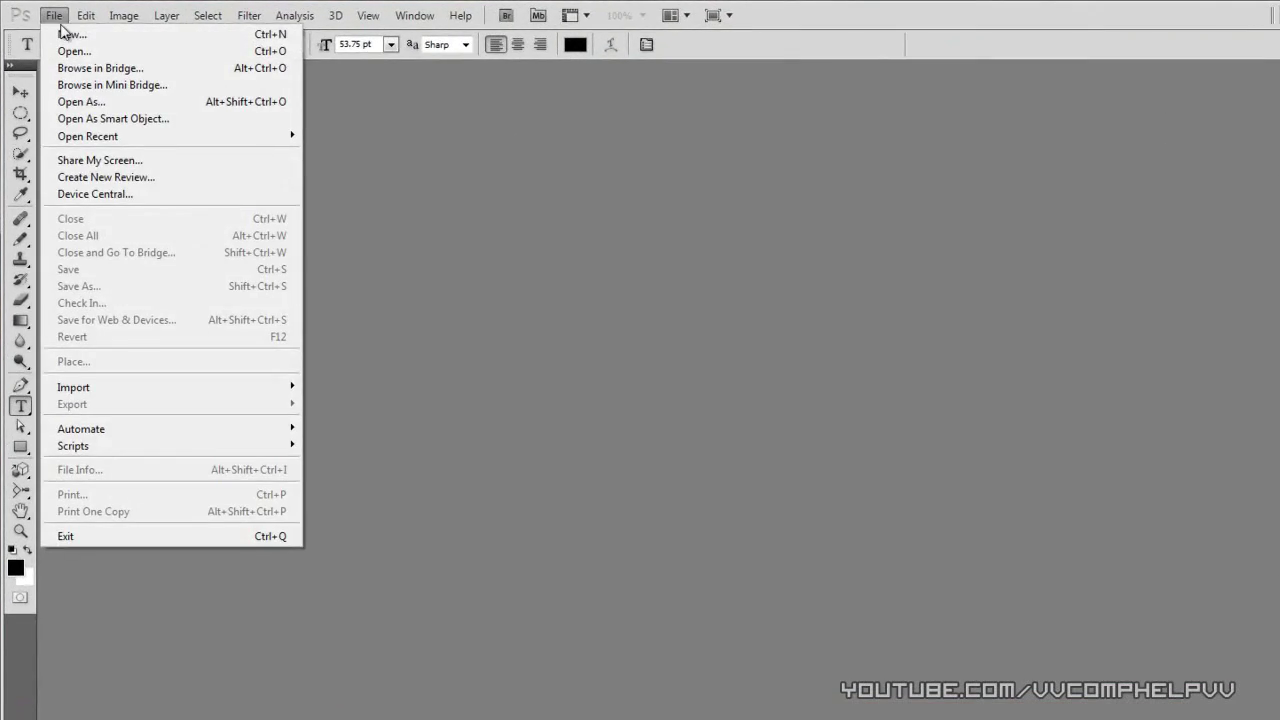
{"action": "left_click", "coordinate": [62, 33]}
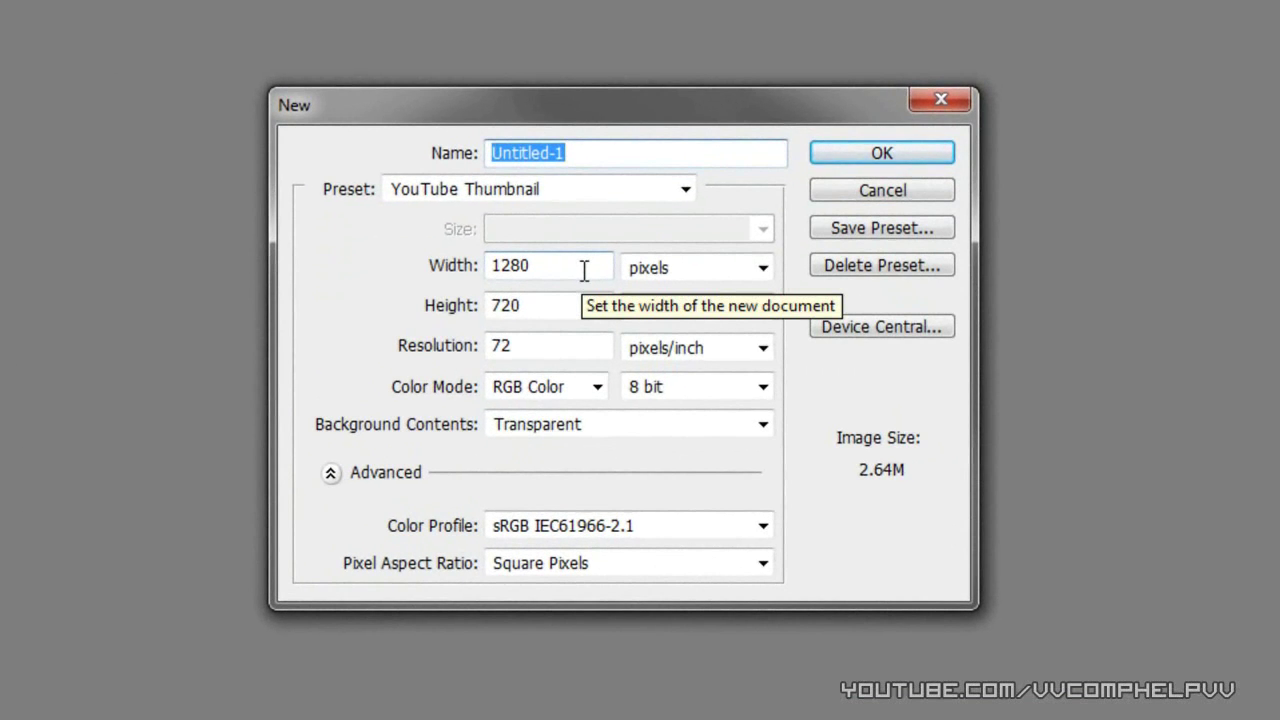
Set the new document to 12 × 12 px, RGB Color, with a white background
{"action": "double_click", "coordinate": [584, 267]}
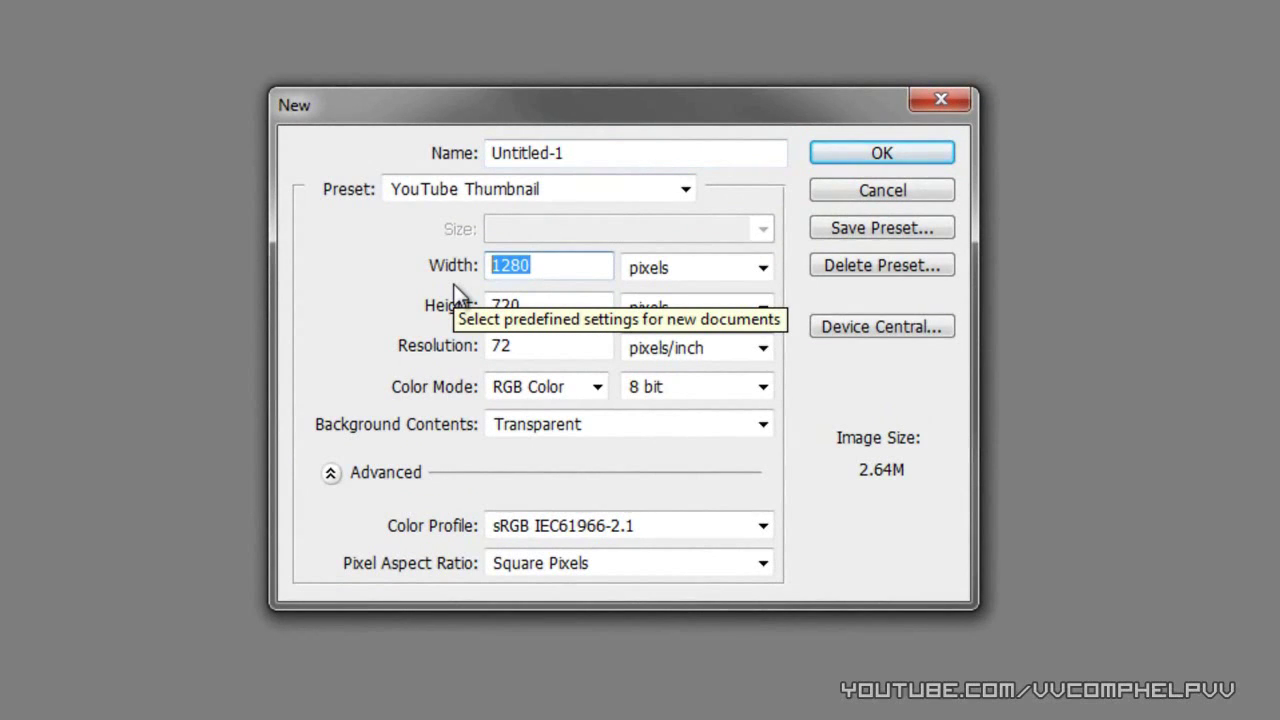
{"action": "type", "text": "12"}
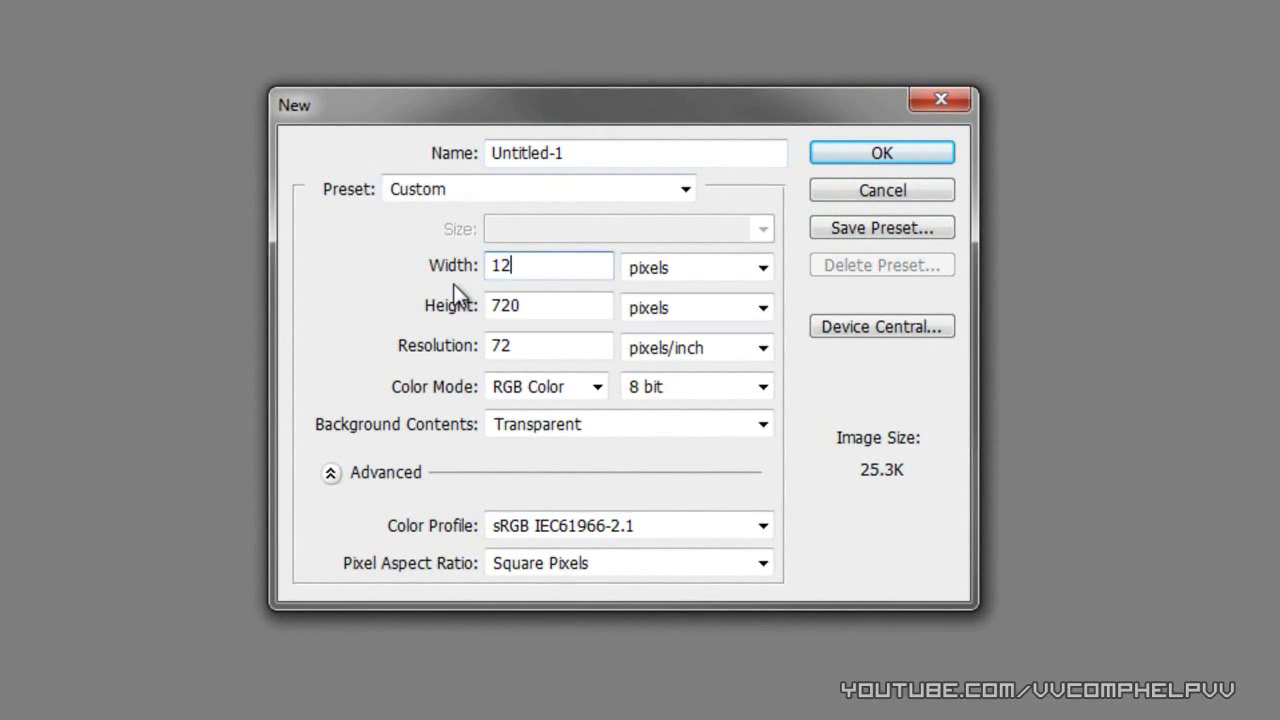
{"action": "key", "text": "Tab"}
{"action": "key", "text": "Tab"}
{"action": "type", "text": "12"}
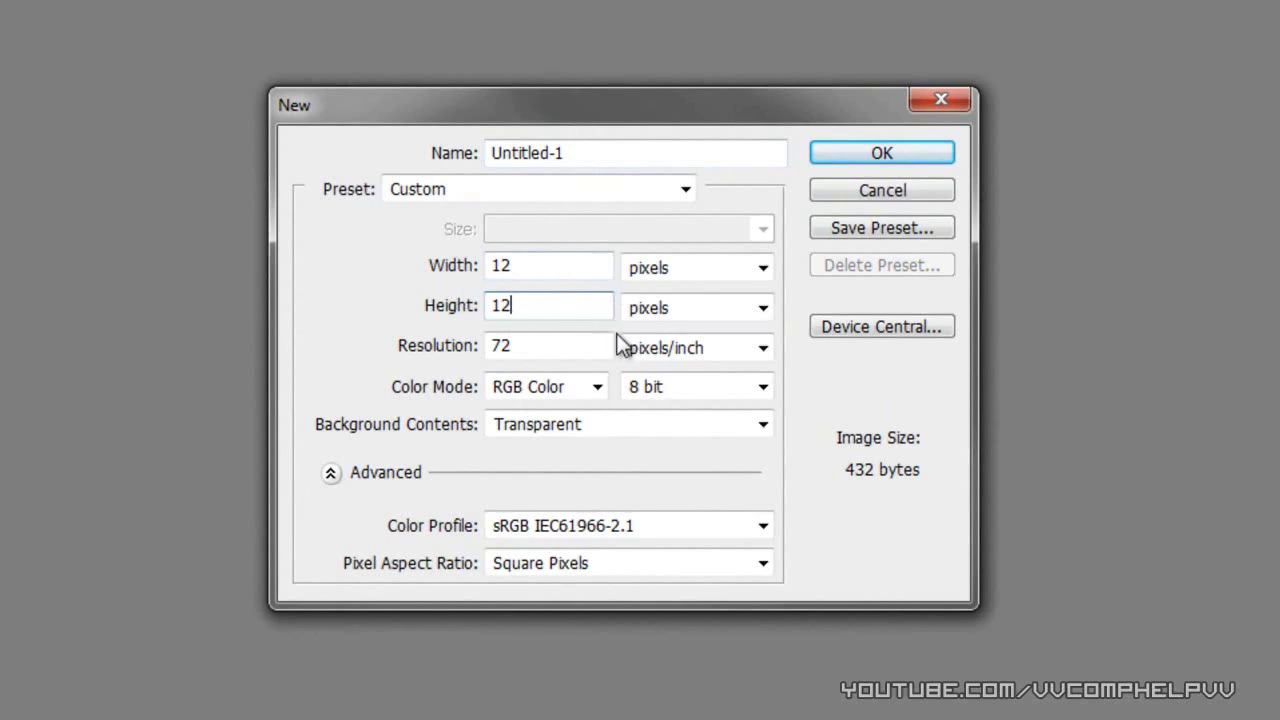
{"action": "double_click", "coordinate": [503, 345]}
{"action": "left_click", "coordinate": [592, 391]}
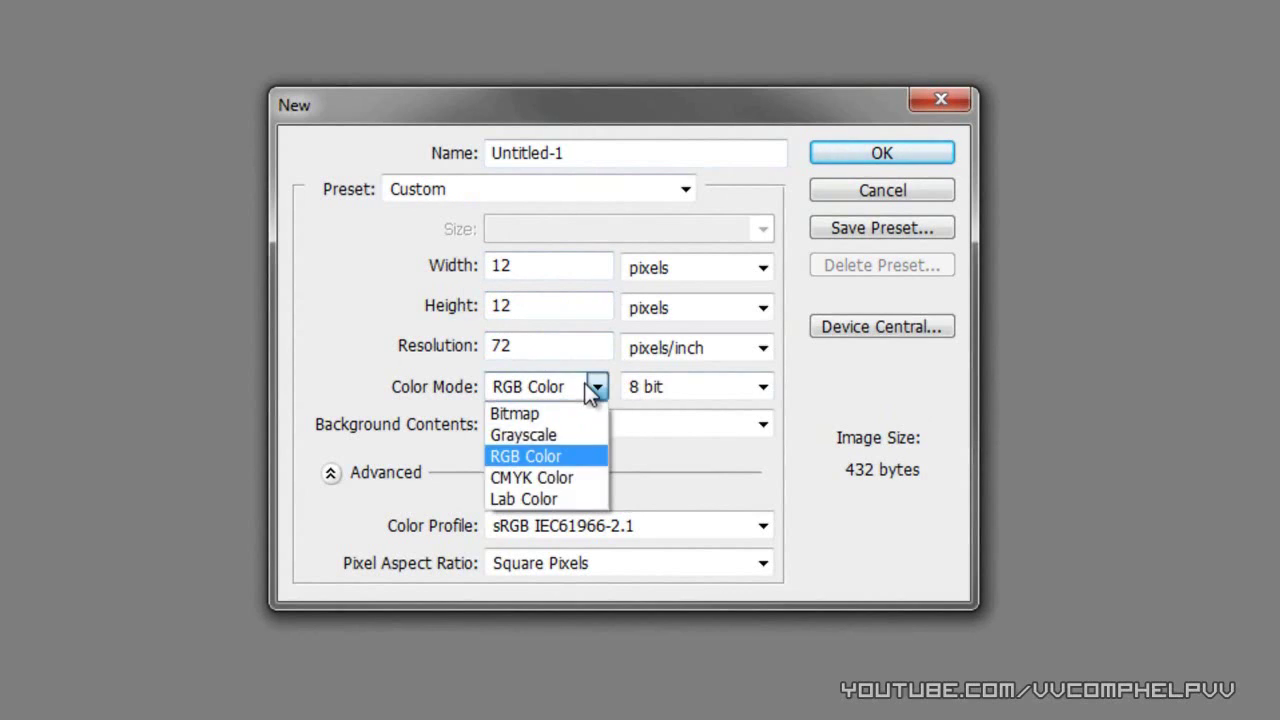
{"action": "left_click", "coordinate": [594, 392]}
{"action": "left_click", "coordinate": [614, 430]}
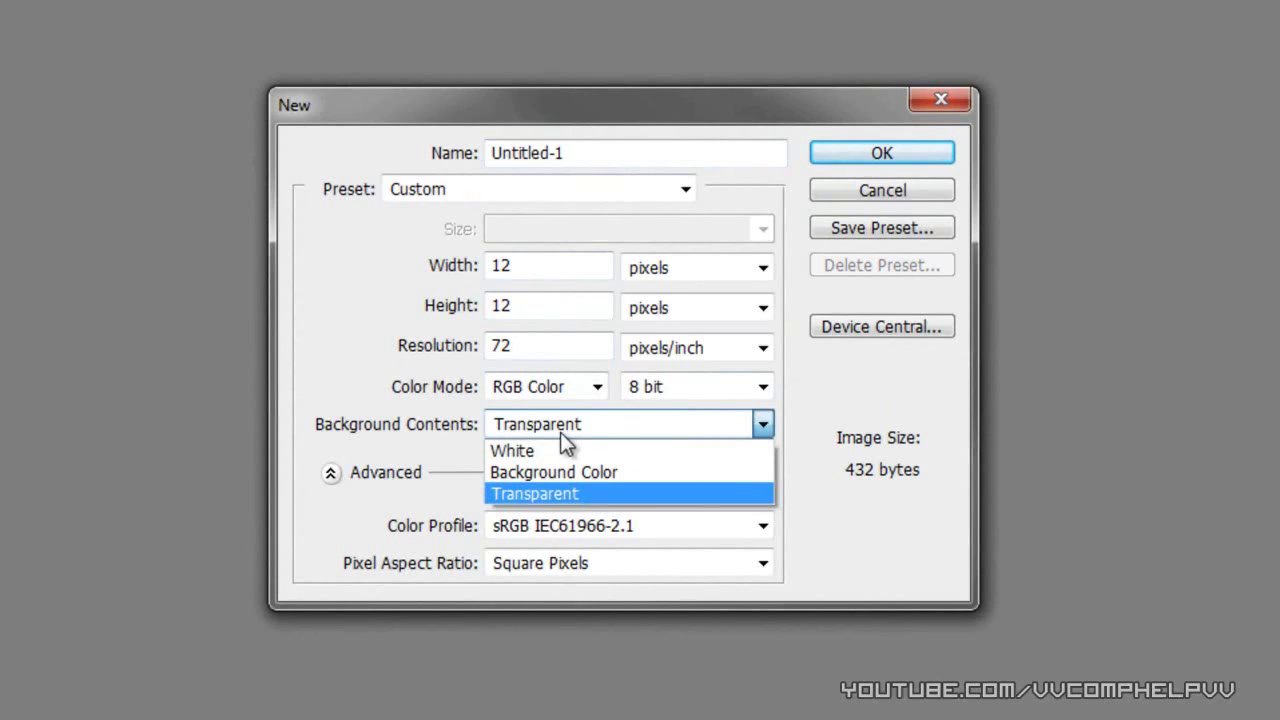
{"action": "left_click", "coordinate": [600, 432]}
{"action": "left_click", "coordinate": [600, 432]}
{"action": "left_click", "coordinate": [606, 451]}
{"action": "left_click", "coordinate": [417, 384]}
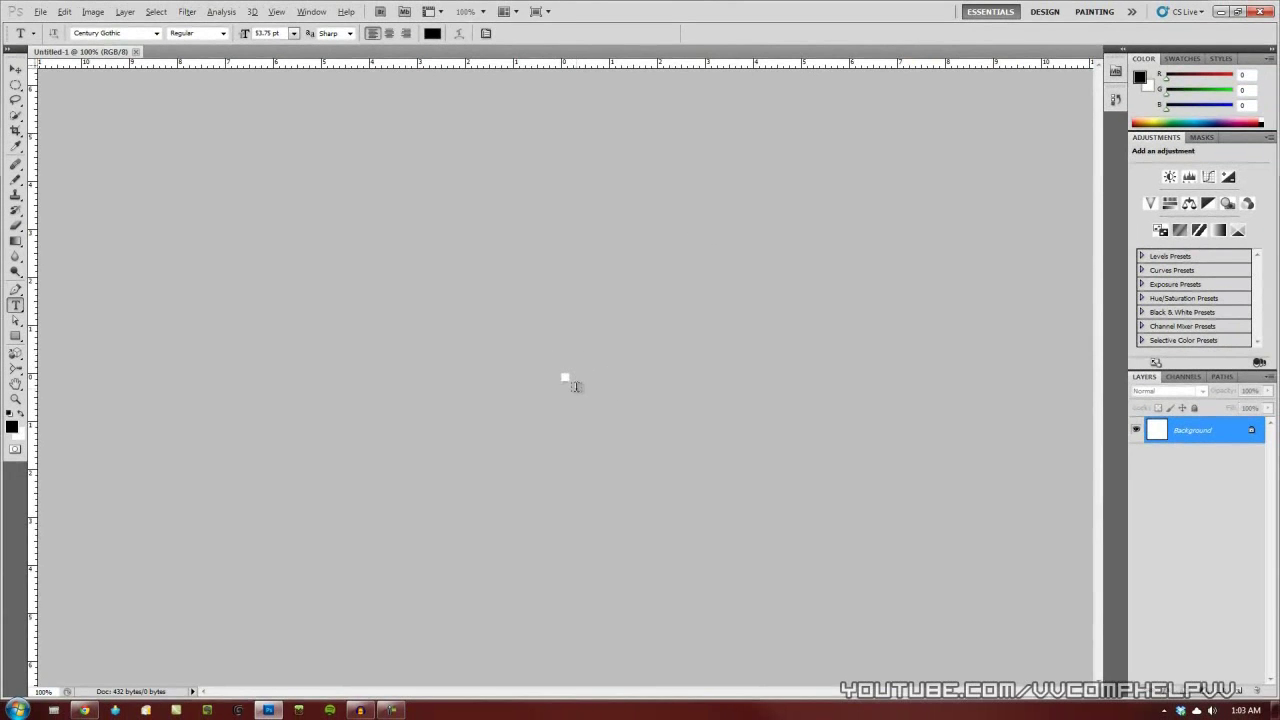
Zoom in on the tile and set up the Pencil at 1 px, 100% hardness
{"action": "scroll", "coordinate": [574, 381], "scroll_direction": "up", "scroll_amount": 3}
{"action": "key", "text": "v"}
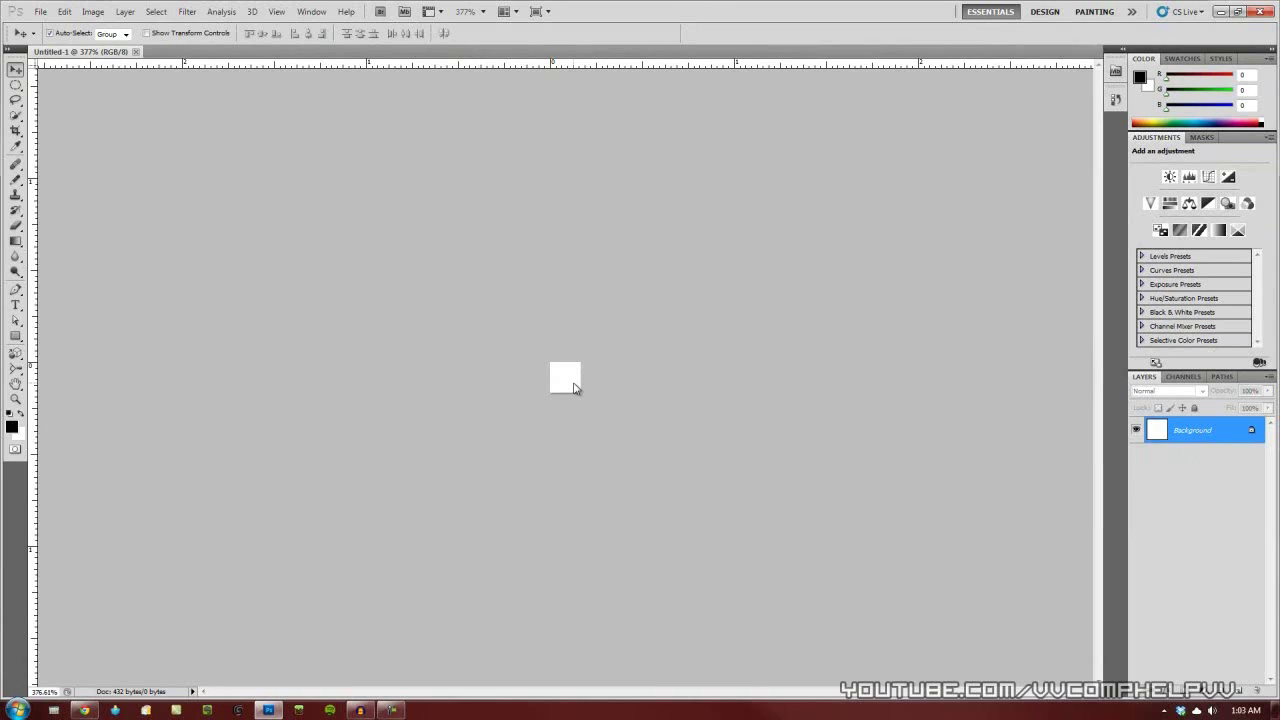
{"action": "scroll", "coordinate": [574, 386], "scroll_direction": "up", "scroll_amount": 9}
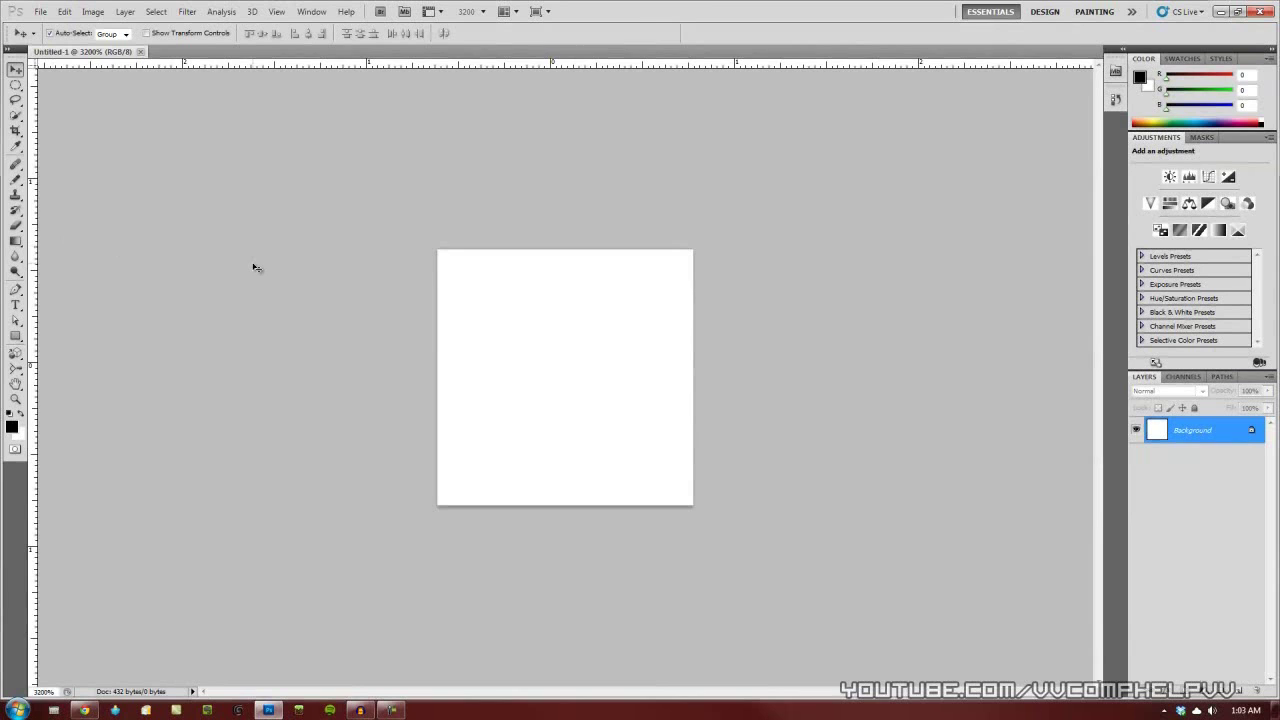
{"action": "left_click", "coordinate": [22, 181]}
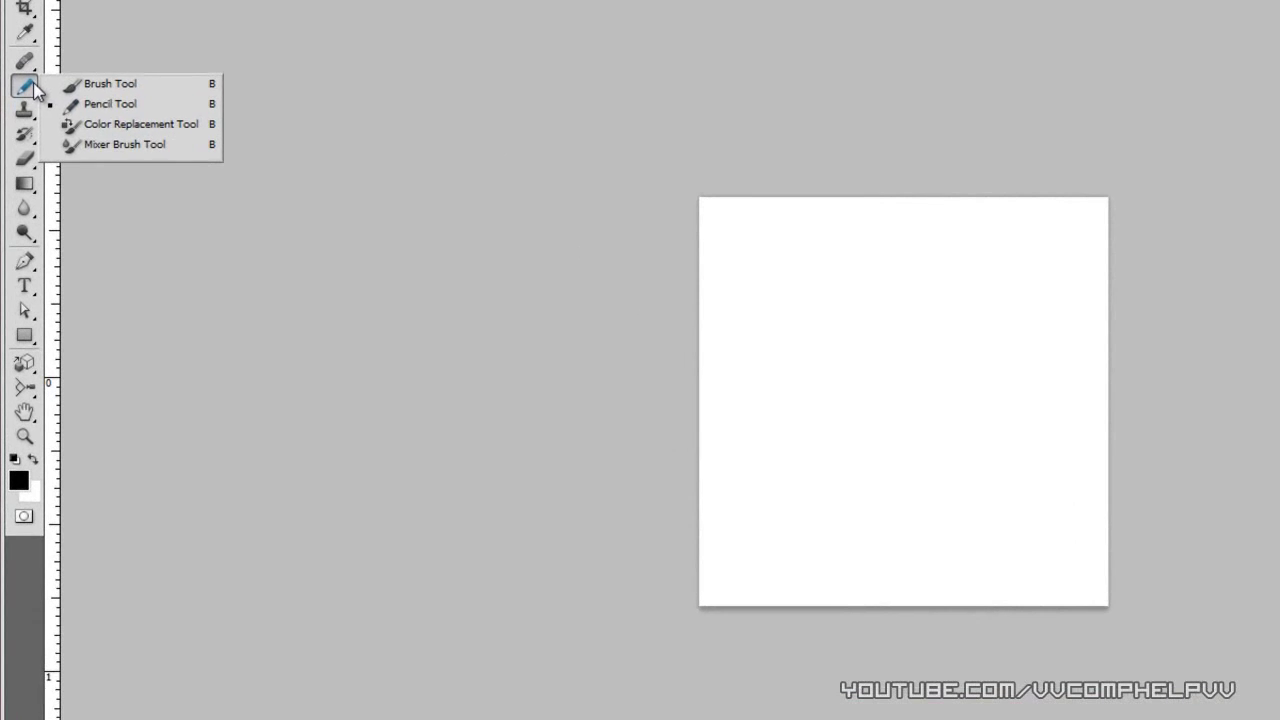
{"action": "key", "text": "shift+b"}
{"action": "left_click", "coordinate": [25, 88]}
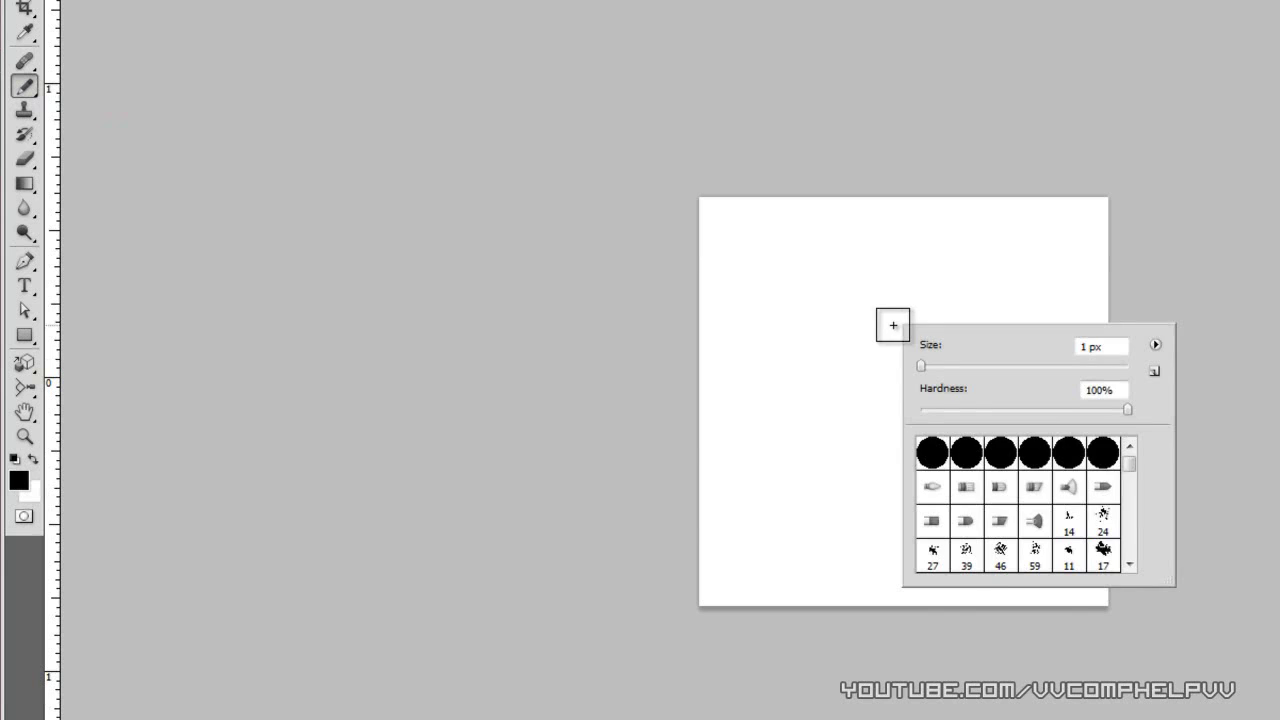
{"action": "left_click", "coordinate": [920, 366]}
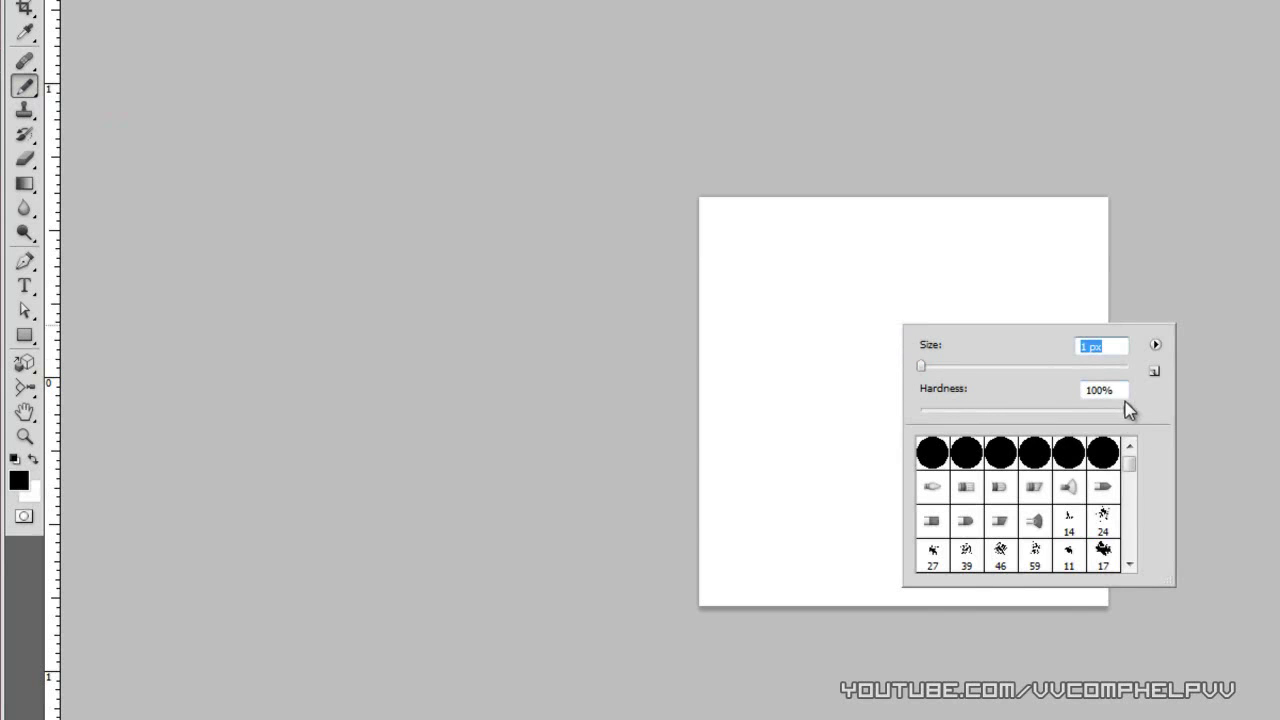
{"action": "left_click", "coordinate": [1128, 410]}
{"action": "left_click", "coordinate": [1200, 417]}
Draw a one-pixel black diagonal from bottom-left to top-right, erasing the stray pixels
{"action": "left_click", "coordinate": [716, 589]}
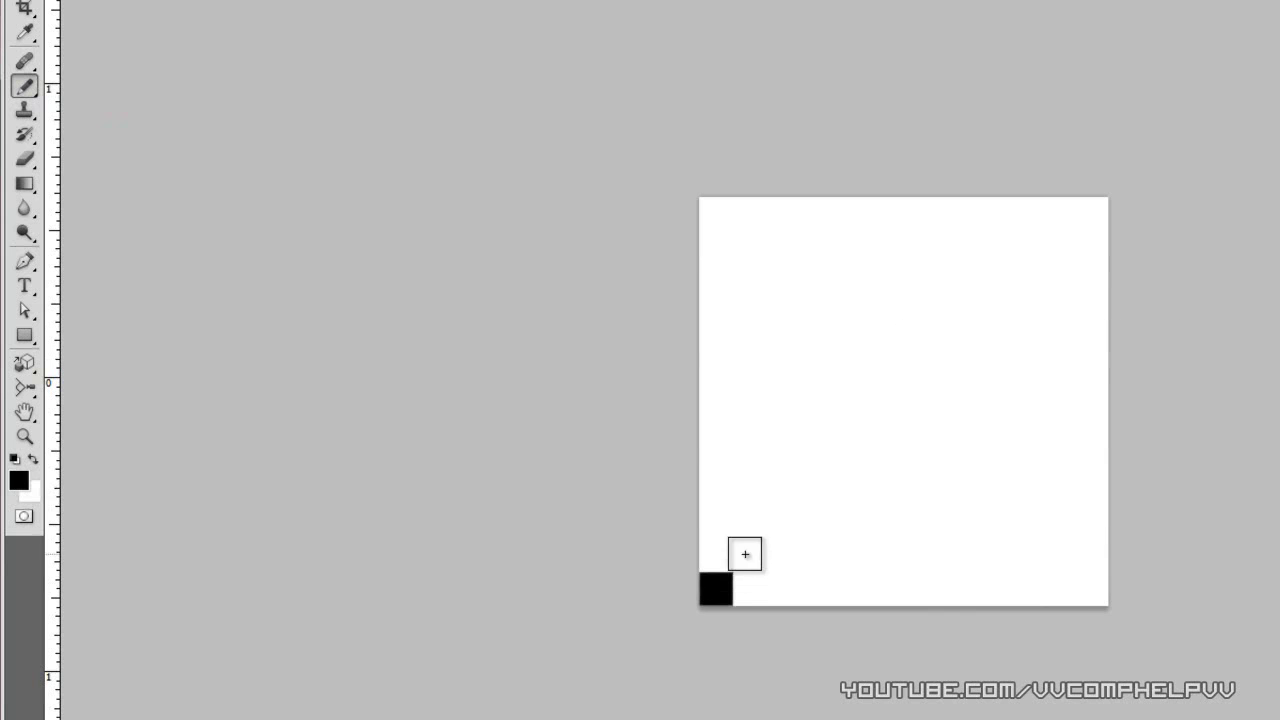
{"action": "mouse_move", "coordinate": [745, 554]}
{"action": "left_mouse_down"}
{"action": "mouse_move", "coordinate": [1035, 266]}
{"action": "mouse_move", "coordinate": [1002, 316]}
{"action": "mouse_move", "coordinate": [985, 311]}
{"action": "mouse_move", "coordinate": [1005, 283]}
{"action": "mouse_move", "coordinate": [1091, 213]}
{"action": "left_mouse_up"}
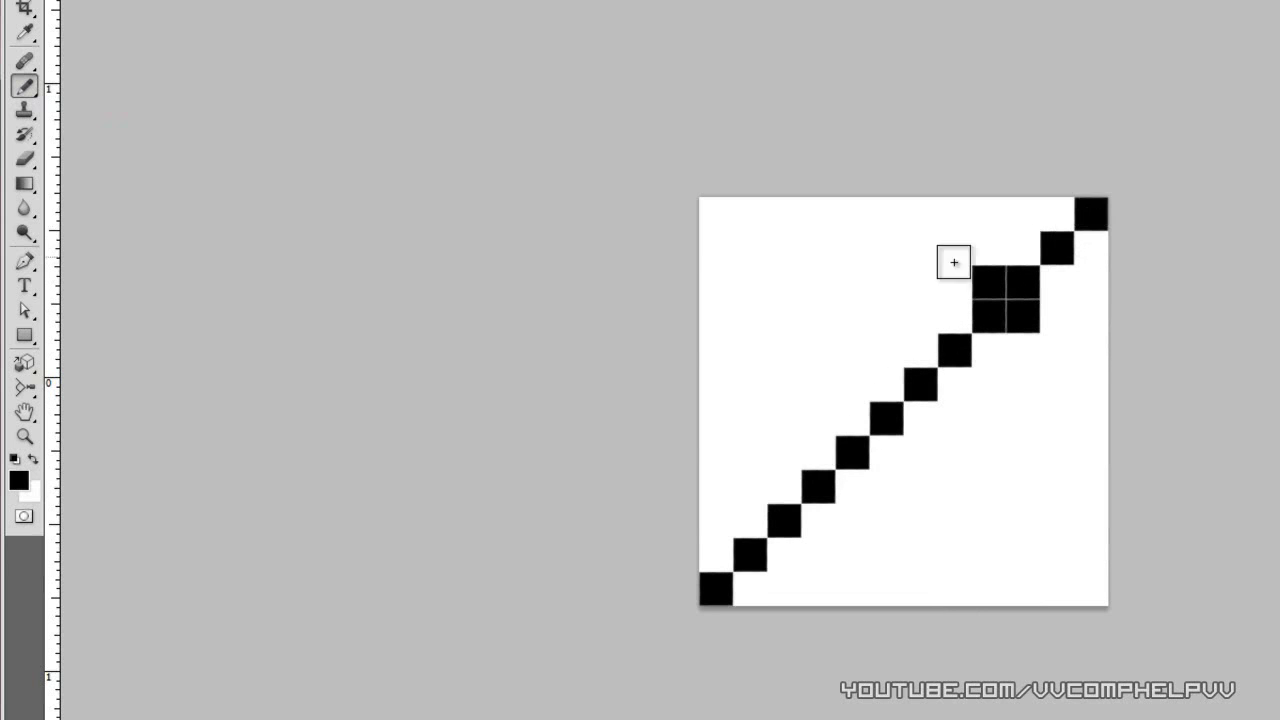
{"action": "left_click", "coordinate": [29, 161]}
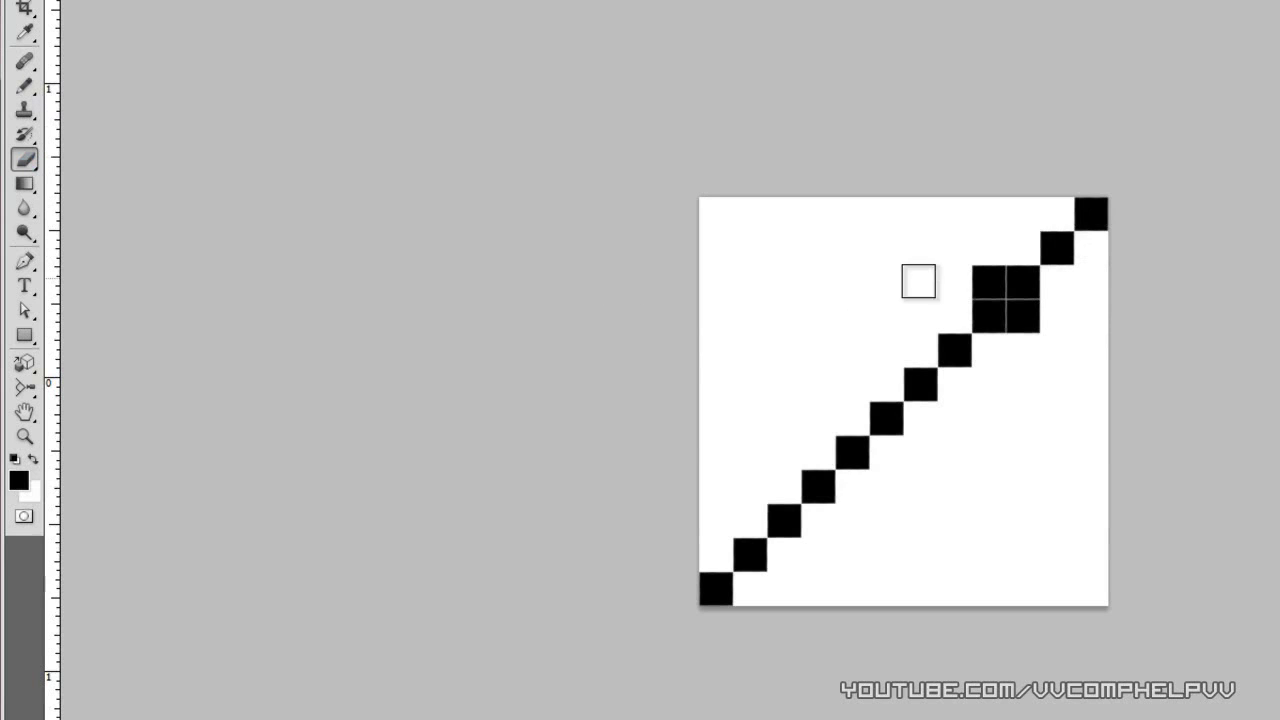
{"action": "left_click", "coordinate": [985, 281]}
{"action": "left_click", "coordinate": [1026, 318]}
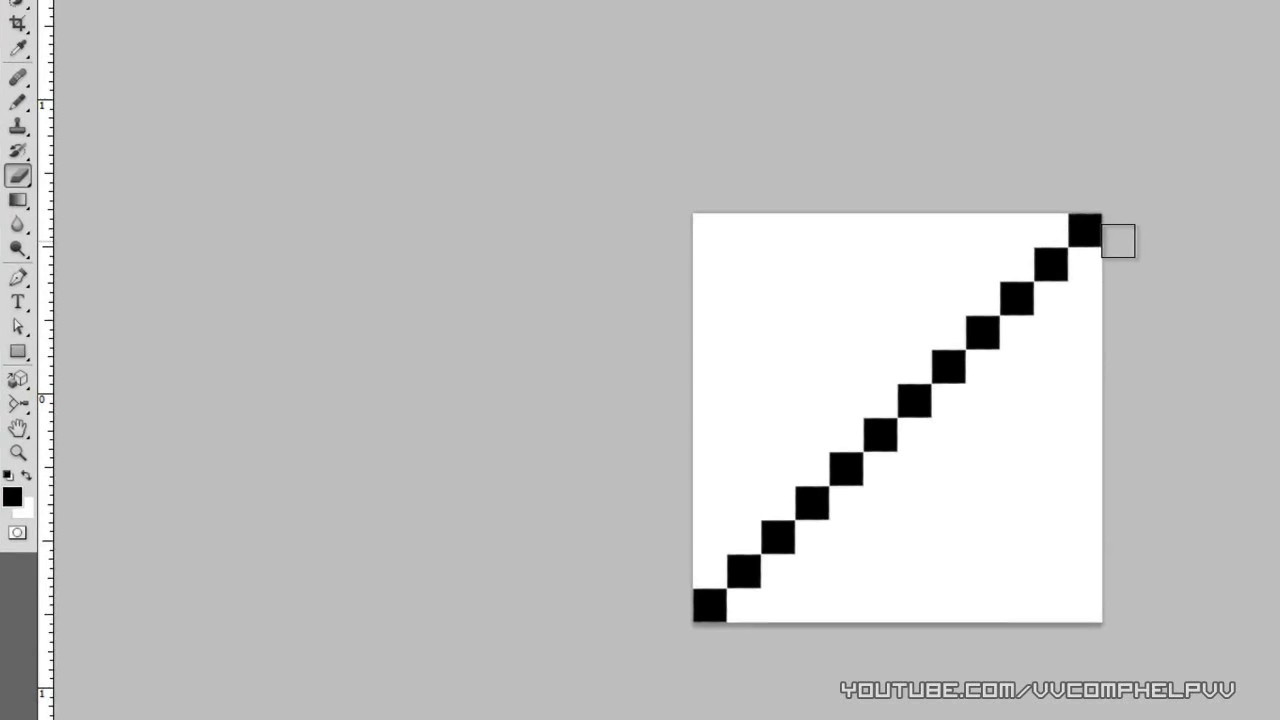
Define the tile as a pattern named 'video patter'
{"action": "left_click", "coordinate": [20, 22]}
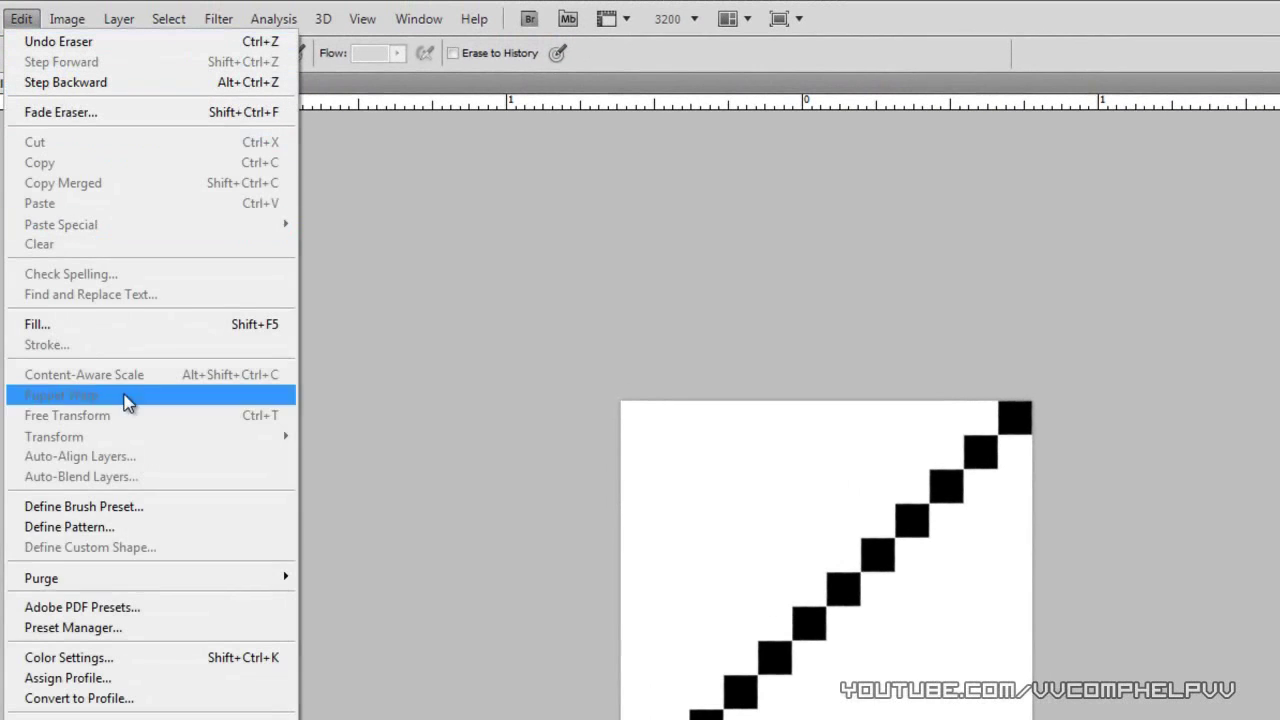
{"action": "left_click", "coordinate": [114, 528]}
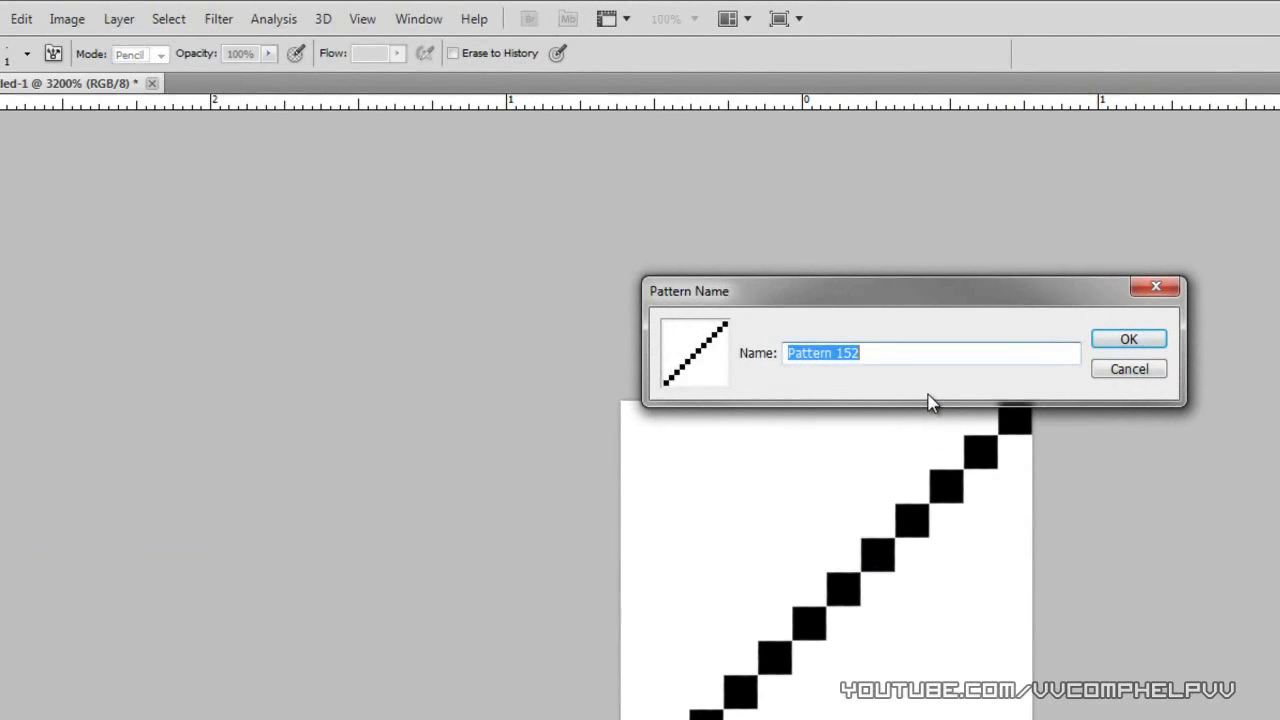
{"action": "type", "text": "video patter"}
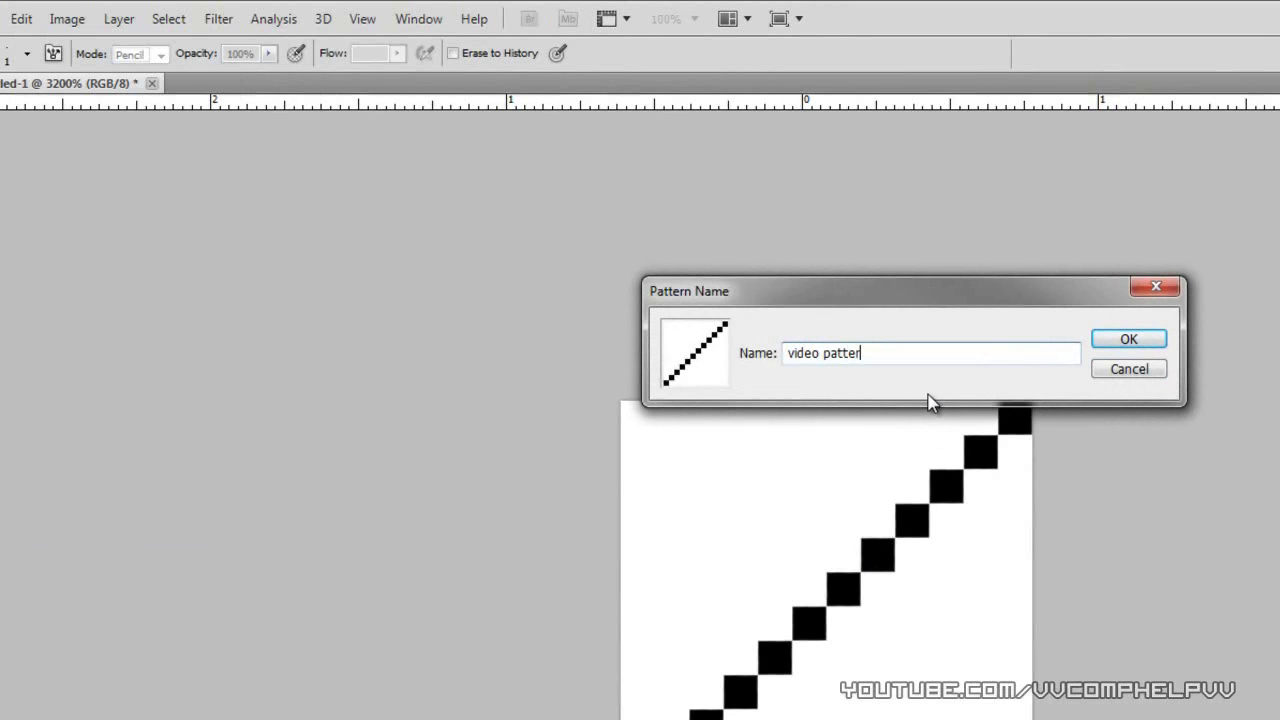
{"action": "key", "text": "Return"}
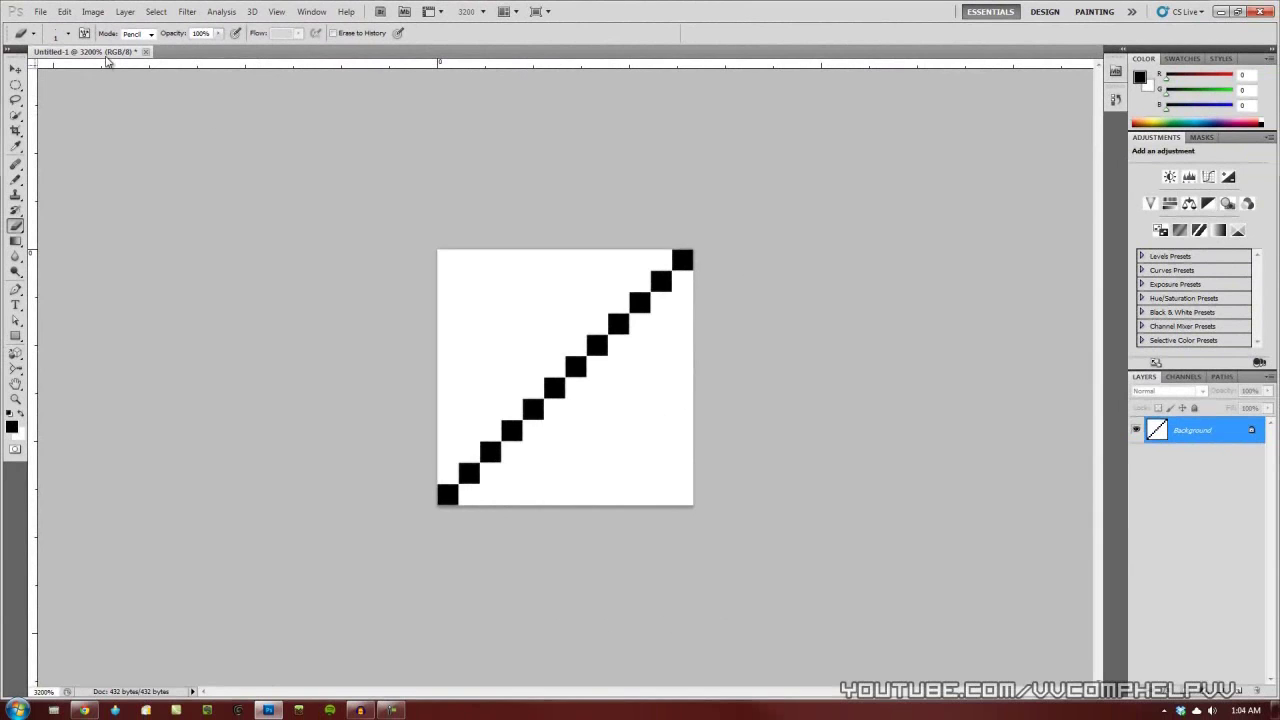
{"action": "left_click", "coordinate": [41, 12]}
Create a 1920 × 1080 px RGB white document, correcting the mistyped 1680 width
{"action": "left_click", "coordinate": [52, 26]}
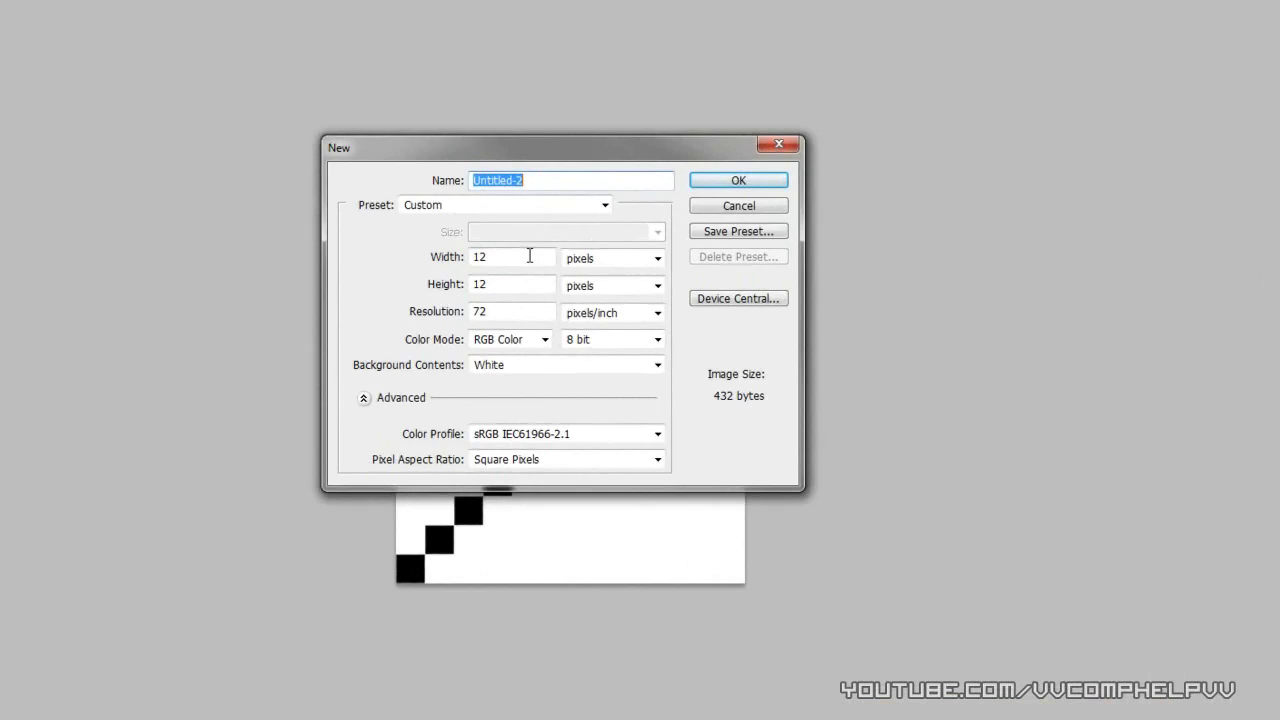
{"action": "double_click", "coordinate": [530, 256]}
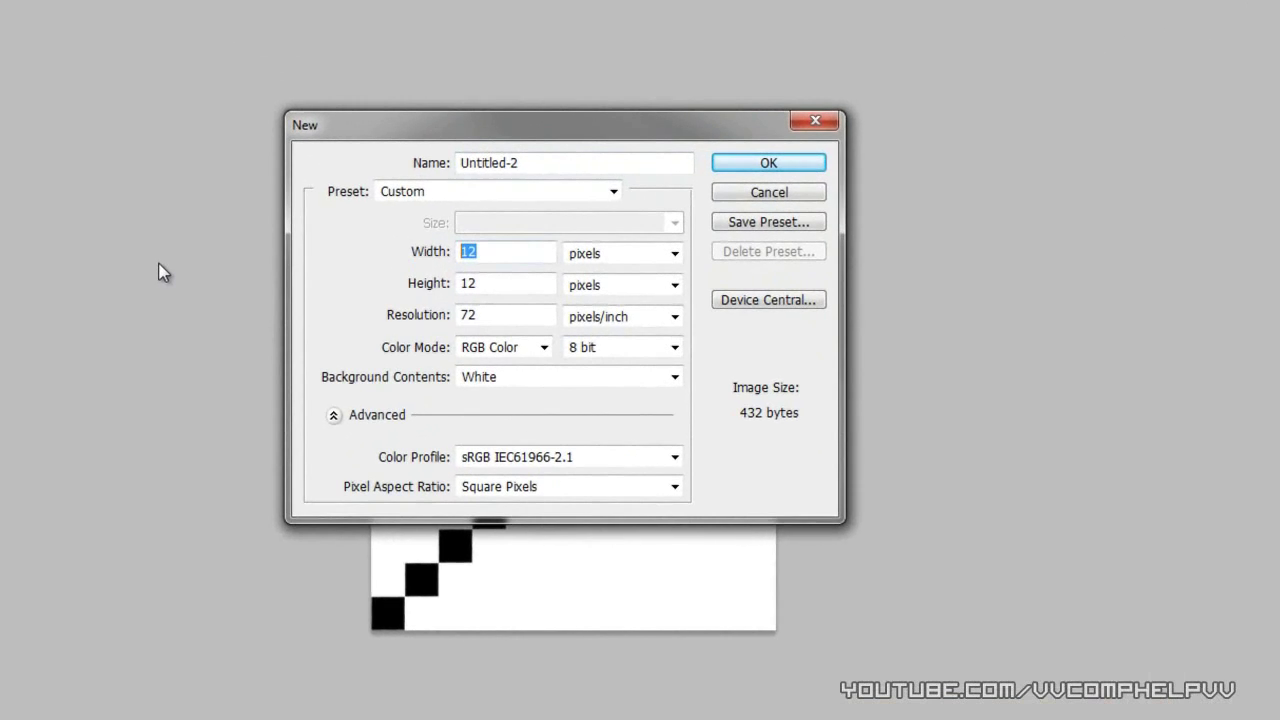
{"action": "type", "text": "1680"}
{"action": "key", "text": "Tab"}
{"action": "key", "text": "Tab"}
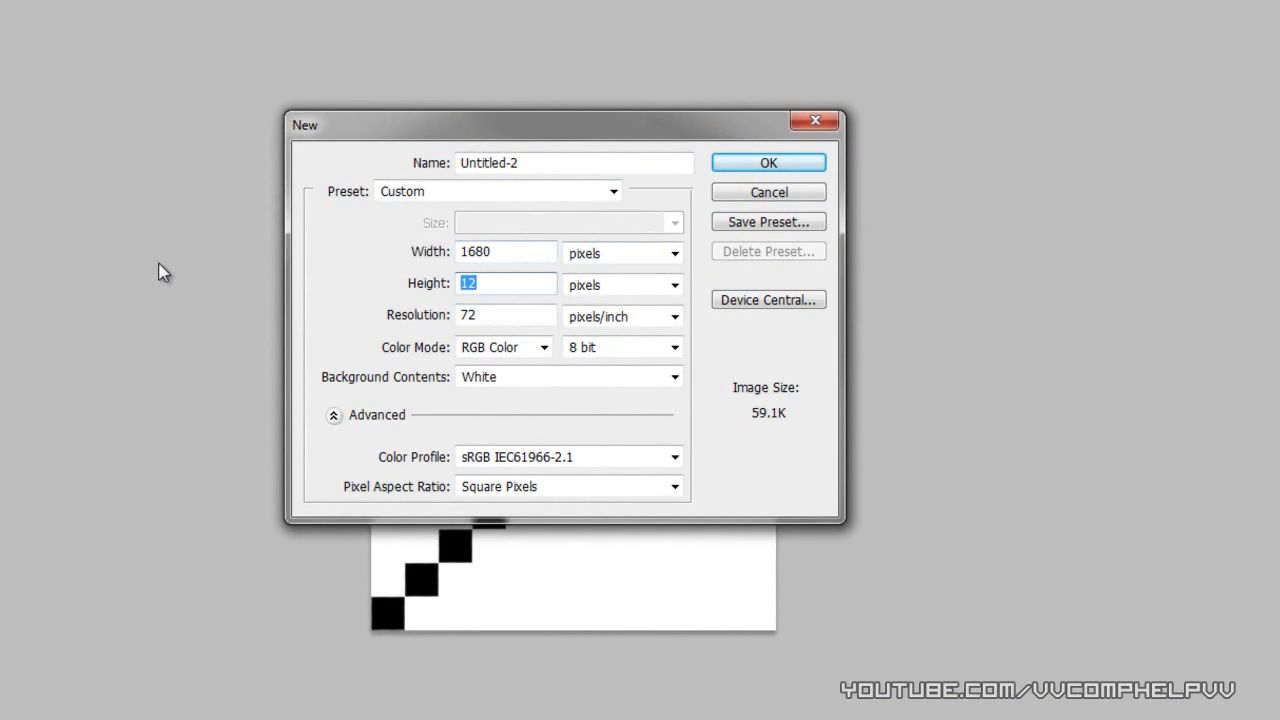
{"action": "double_click", "coordinate": [518, 254]}
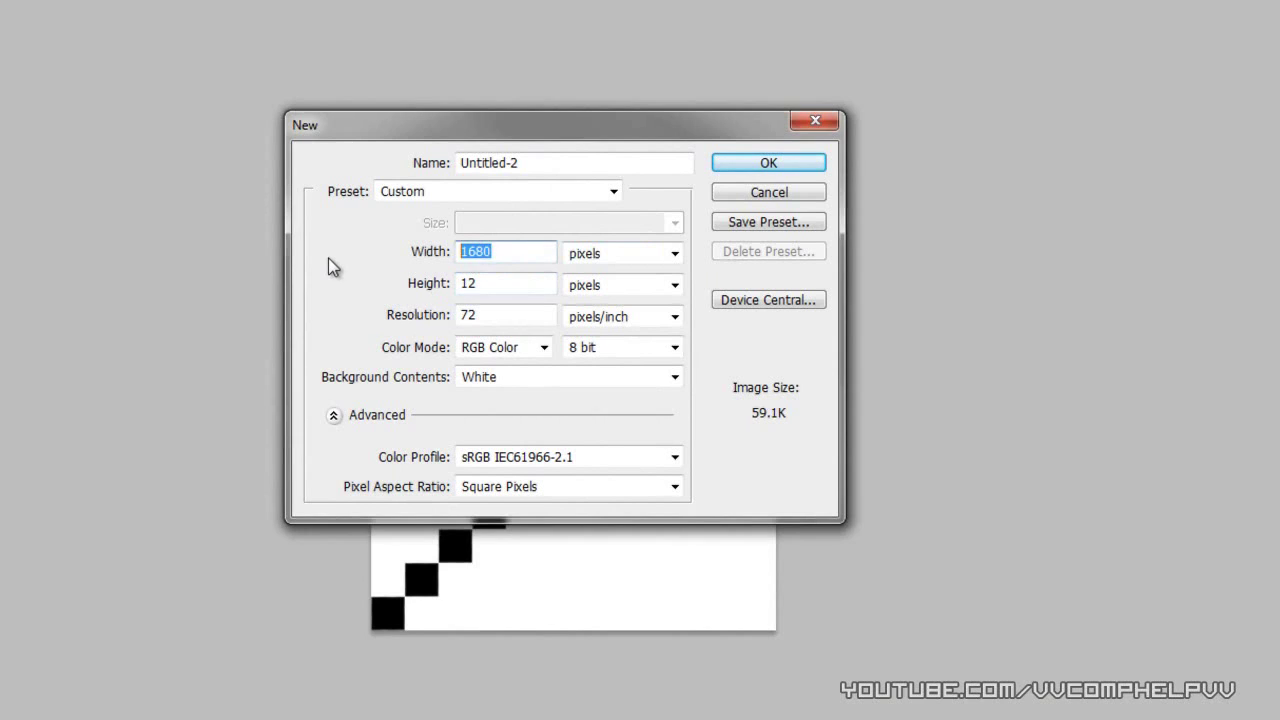
{"action": "type", "text": "1920"}
{"action": "key", "text": "Tab"}
{"action": "key", "text": "Tab"}
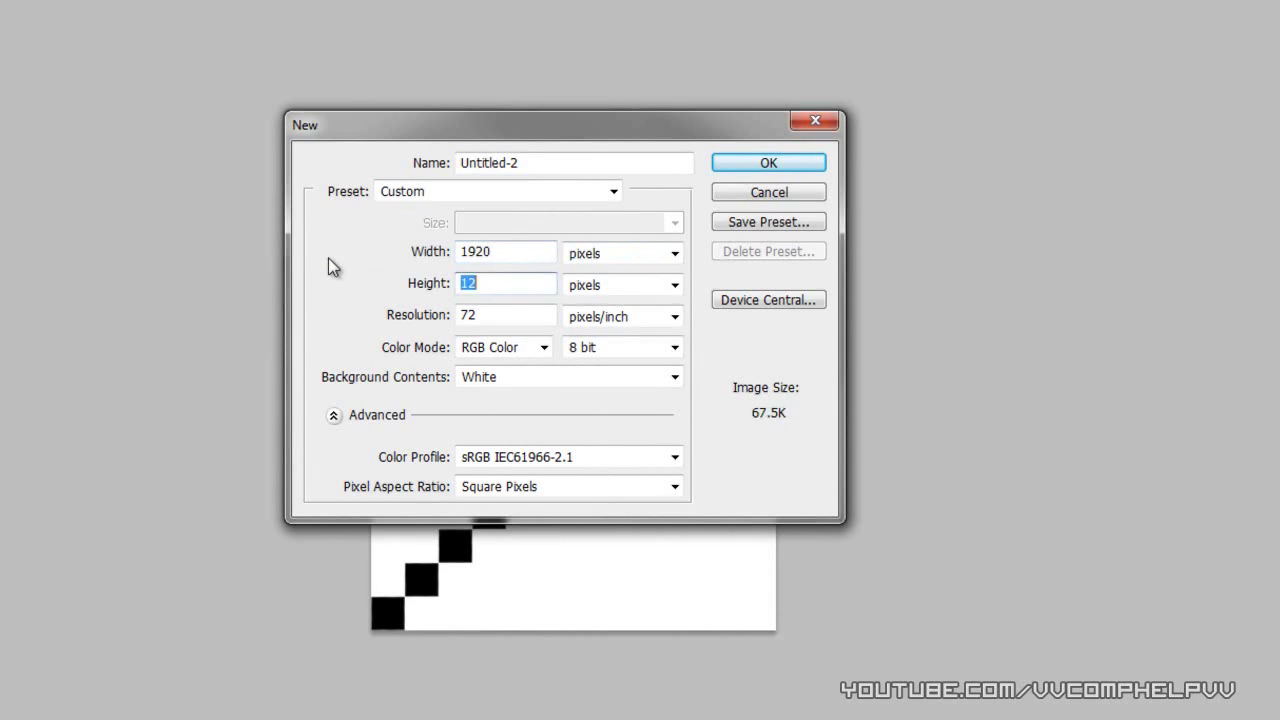
{"action": "type", "text": "1080"}
{"action": "left_click", "coordinate": [537, 348]}
{"action": "left_click", "coordinate": [537, 350]}
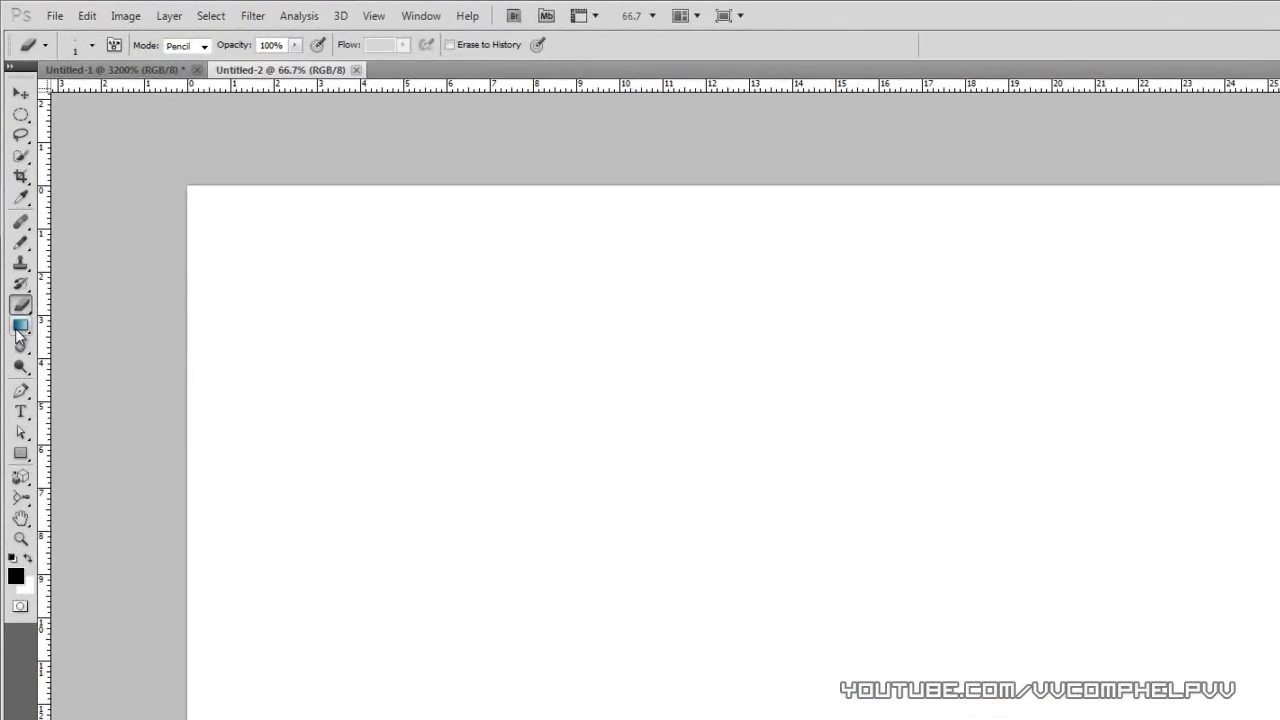
Select the Gradient tool with the foreground-to-background preset
{"action": "right_click", "coordinate": [16, 242]}
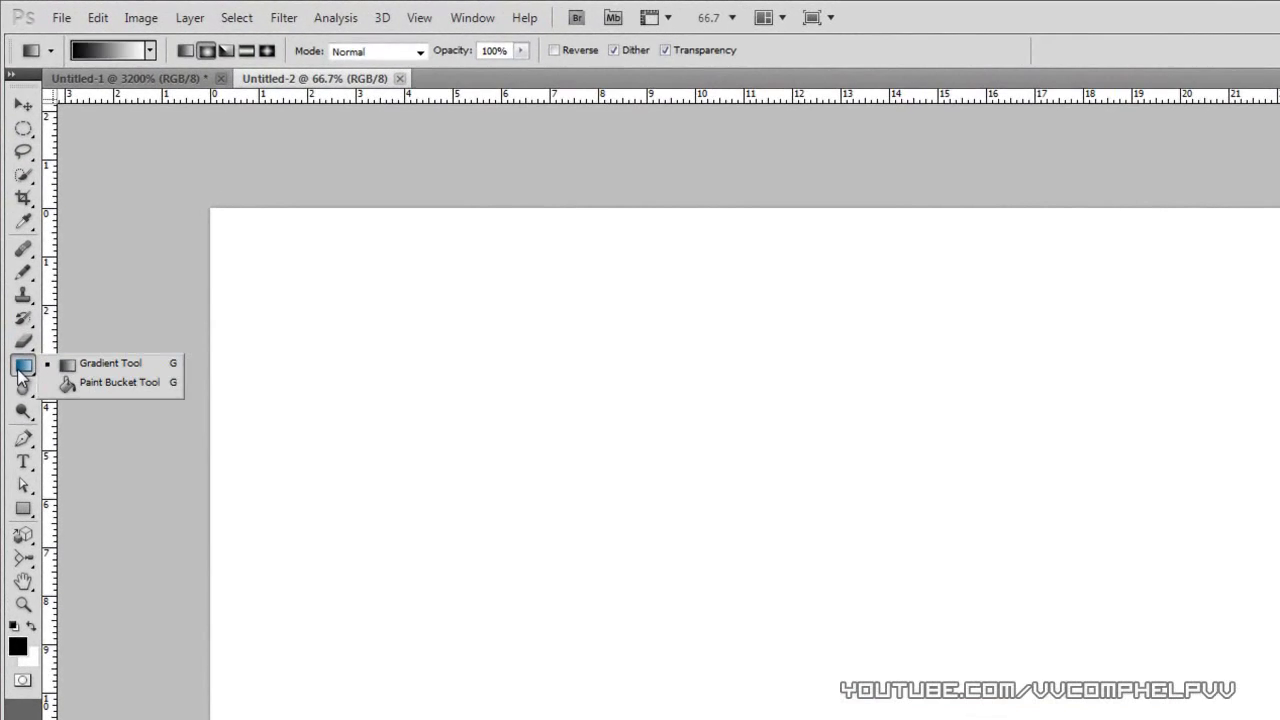
{"action": "left_click", "coordinate": [98, 365]}
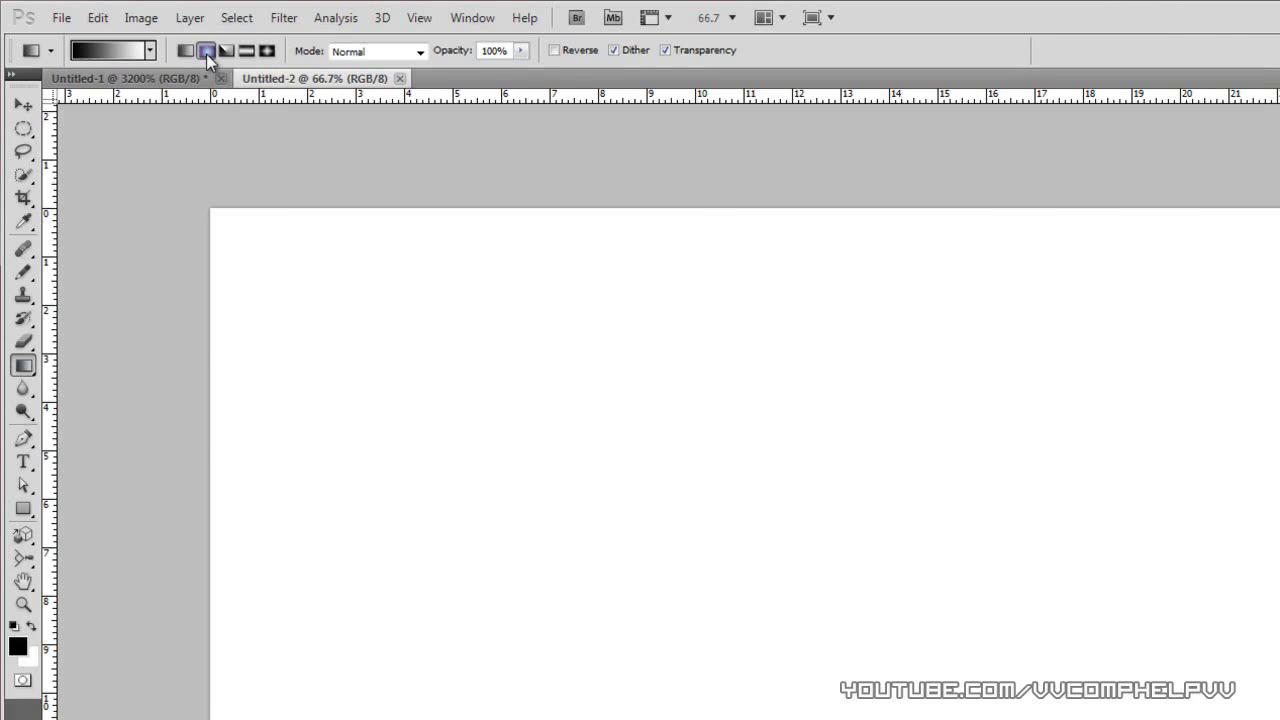
{"action": "left_click", "coordinate": [150, 52]}
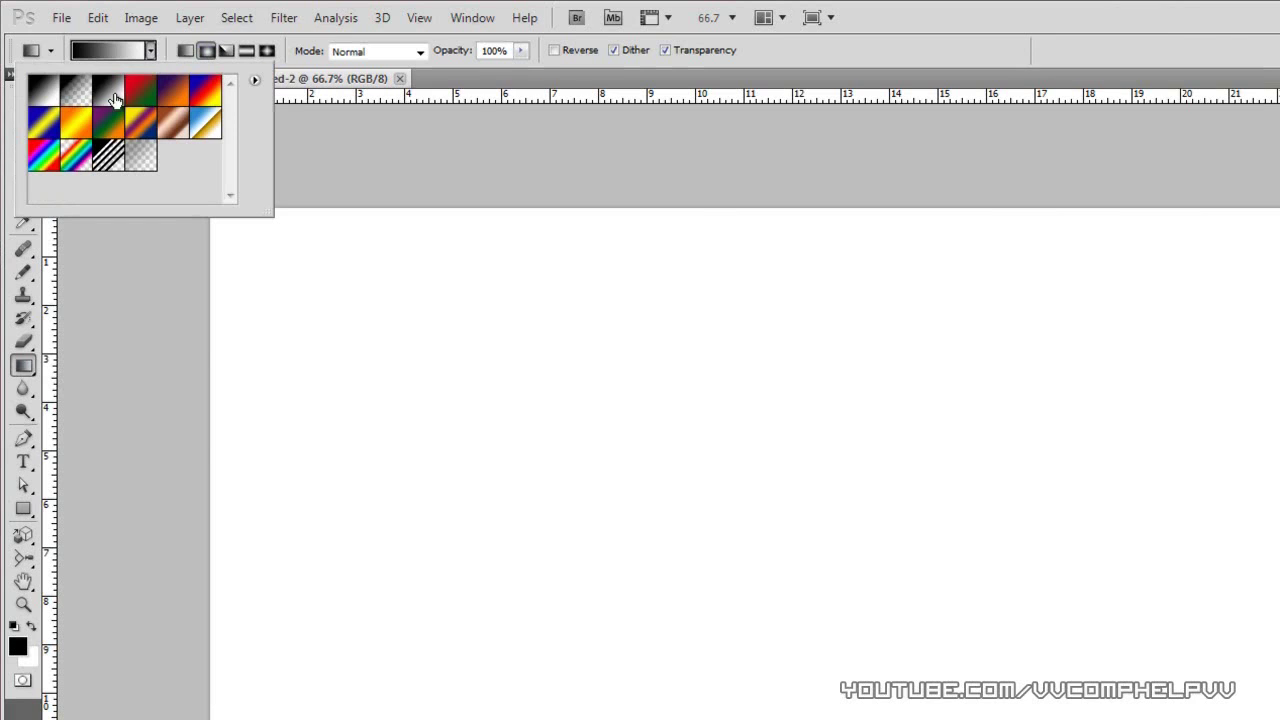
{"action": "double_click", "coordinate": [51, 93]}
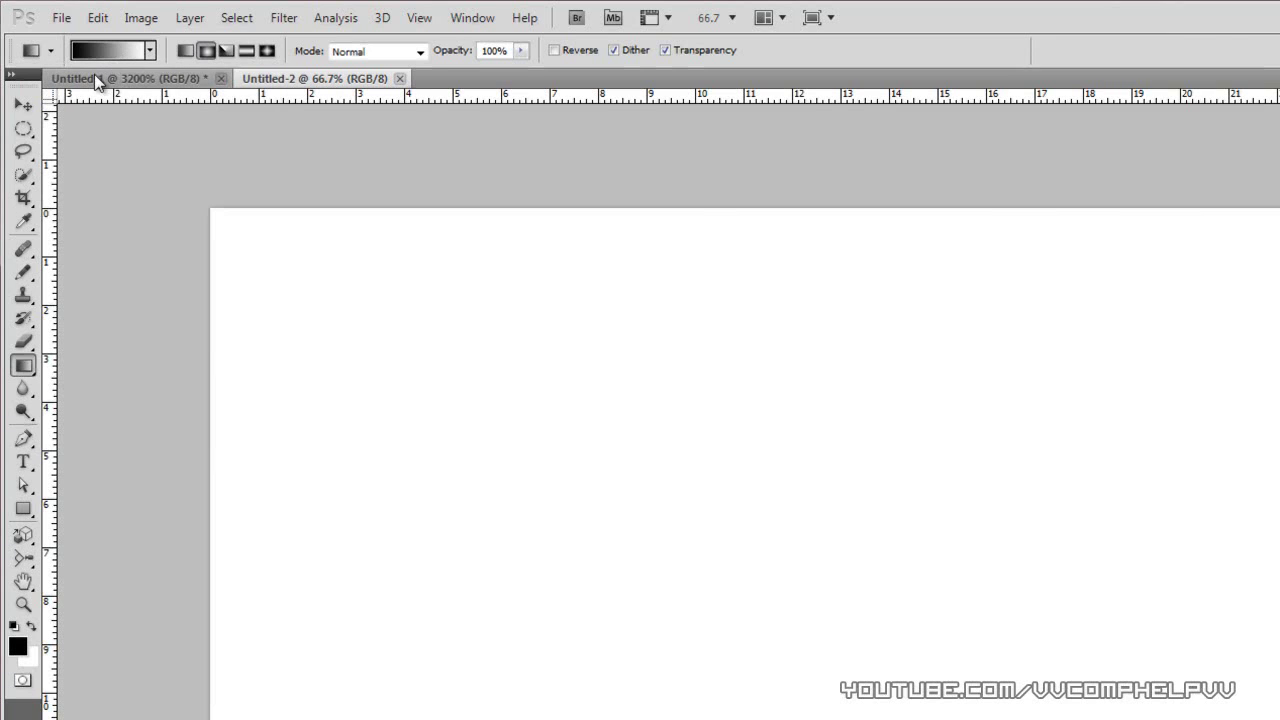
Toggle the swap-colours arrow, leaving black as foreground and white as background
{"action": "left_click", "coordinate": [31, 627]}
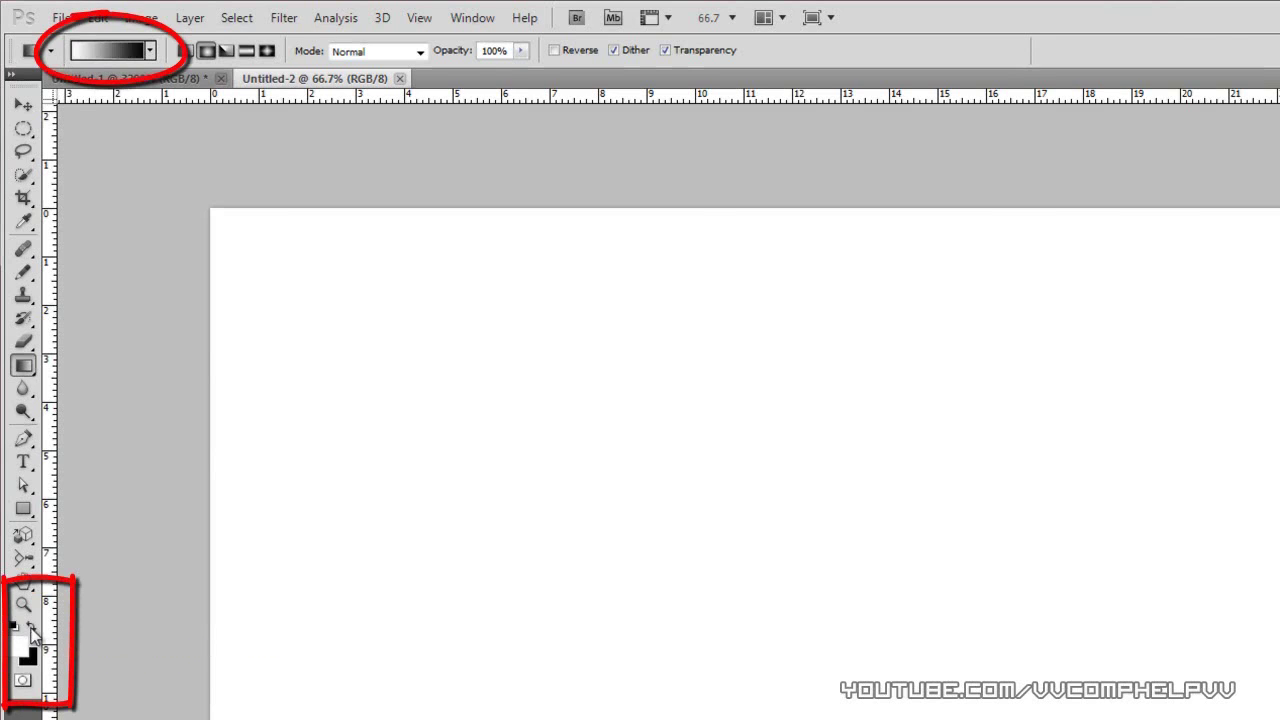
{"action": "left_click", "coordinate": [31, 627]}
{"action": "left_click", "coordinate": [31, 627]}
{"action": "left_click", "coordinate": [31, 627]}
{"action": "left_click", "coordinate": [31, 627]}
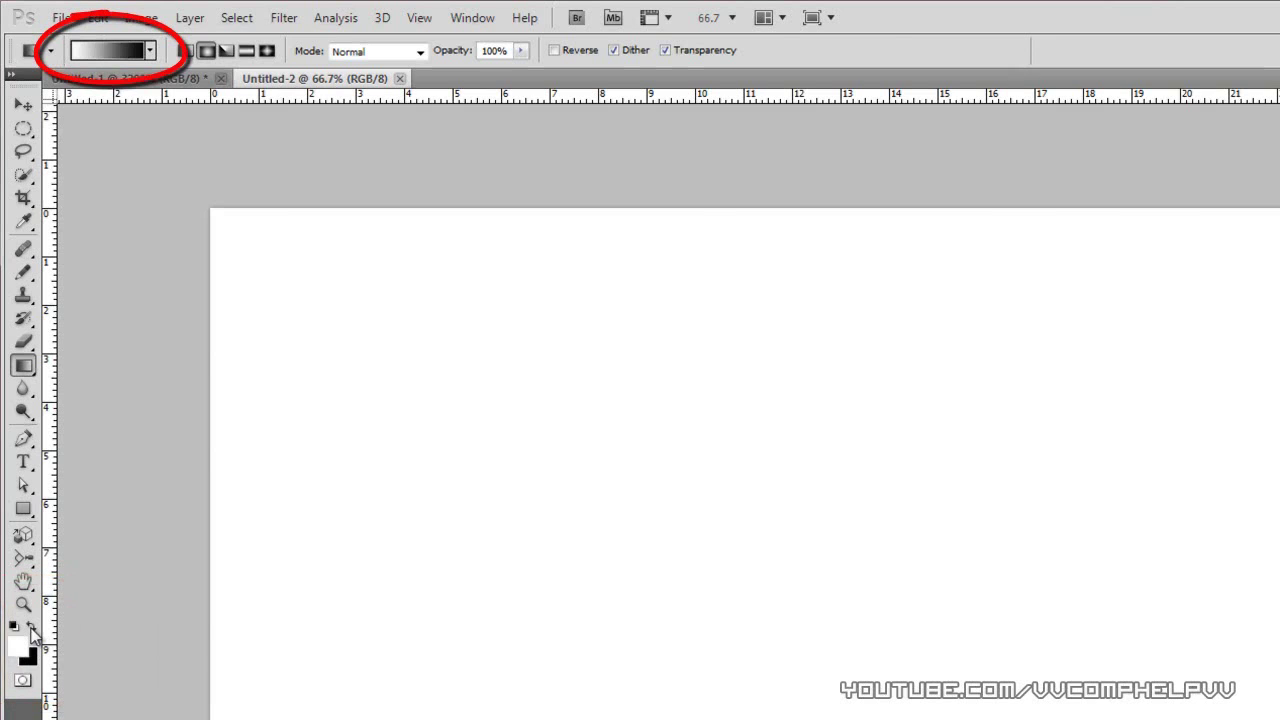
{"action": "left_click", "coordinate": [31, 627]}
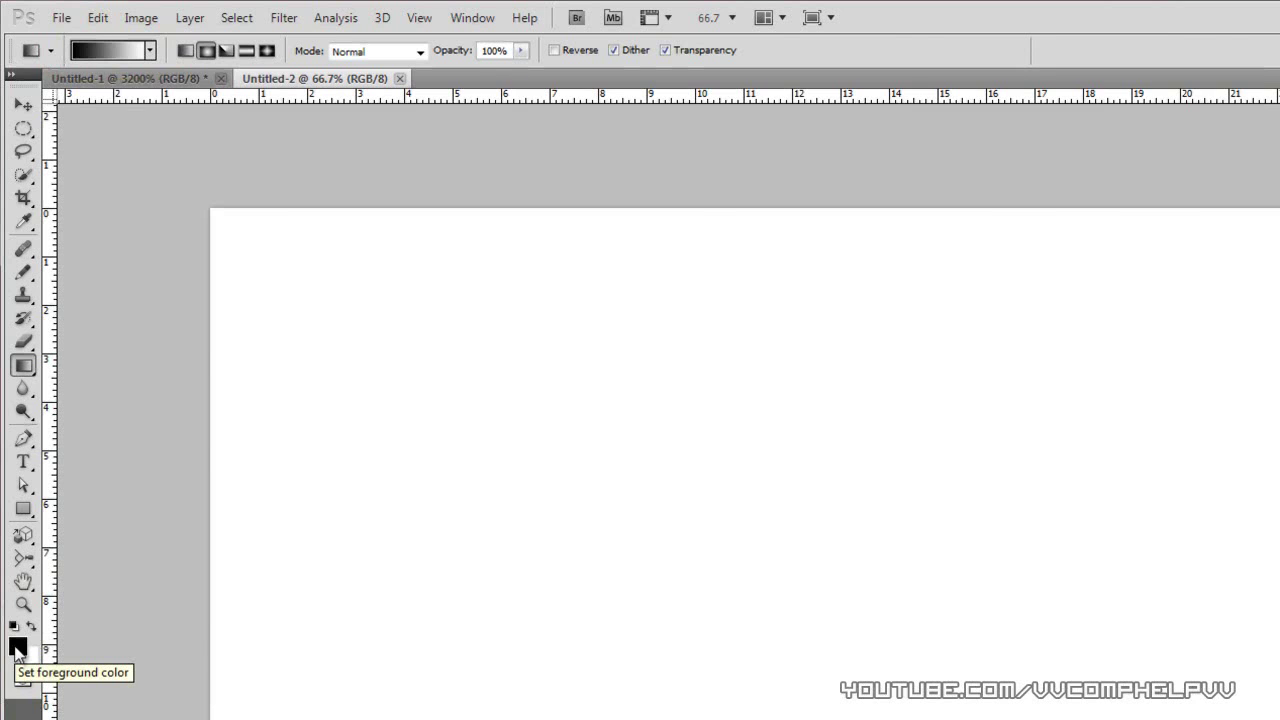
Set the foreground colour to bright red c30000
{"action": "left_click", "coordinate": [17, 648]}
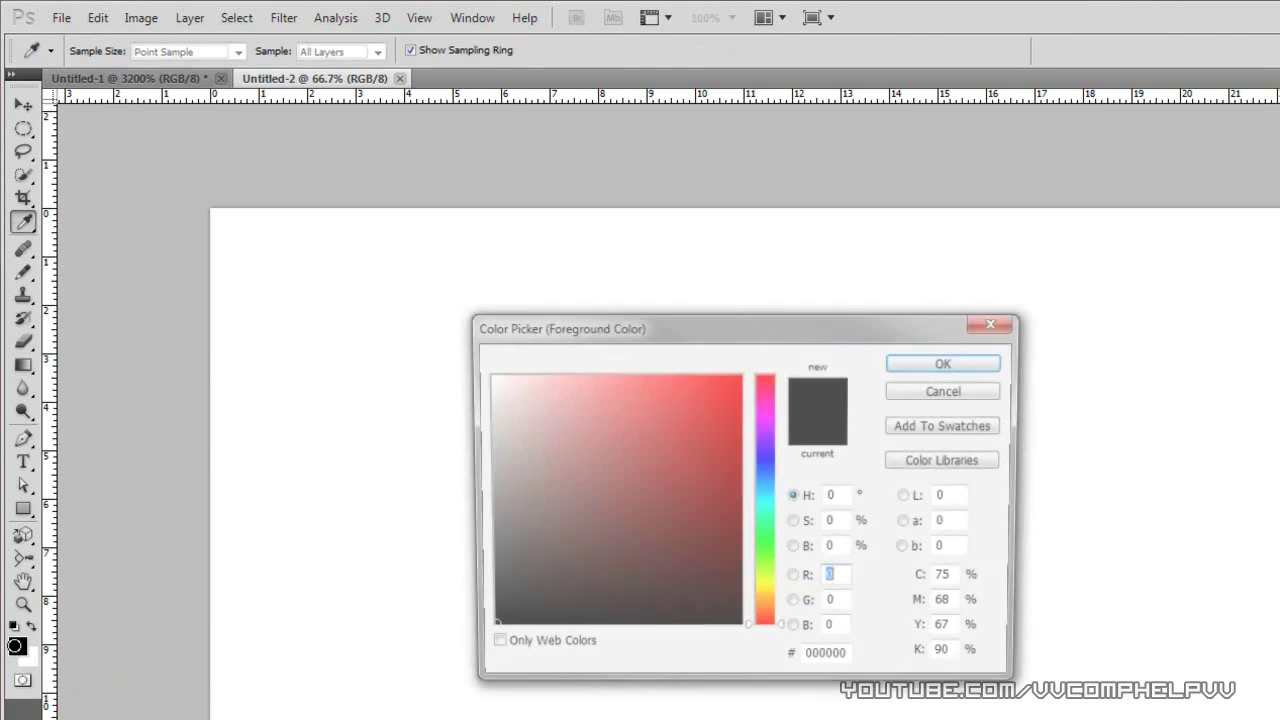
{"action": "type", "text": "163"}
{"action": "key", "text": "Up"}
{"action": "key", "text": "Up"}
{"action": "key", "text": "Up"}
{"action": "key", "text": "Up"}
{"action": "key", "text": "Up"}
{"action": "key", "text": "Up"}
{"action": "key", "text": "Up"}
{"action": "key", "text": "Up"}
{"action": "key", "text": "Up"}
{"action": "key", "text": "Up"}
{"action": "key", "text": "Up"}
{"action": "key", "text": "Up"}
{"action": "key", "text": "Up"}
{"action": "key", "text": "Up"}
{"action": "key", "text": "Up"}
{"action": "key", "text": "Up"}
{"action": "key", "text": "Up"}
{"action": "key", "text": "Up"}
{"action": "key", "text": "Up"}
{"action": "key", "text": "Up"}
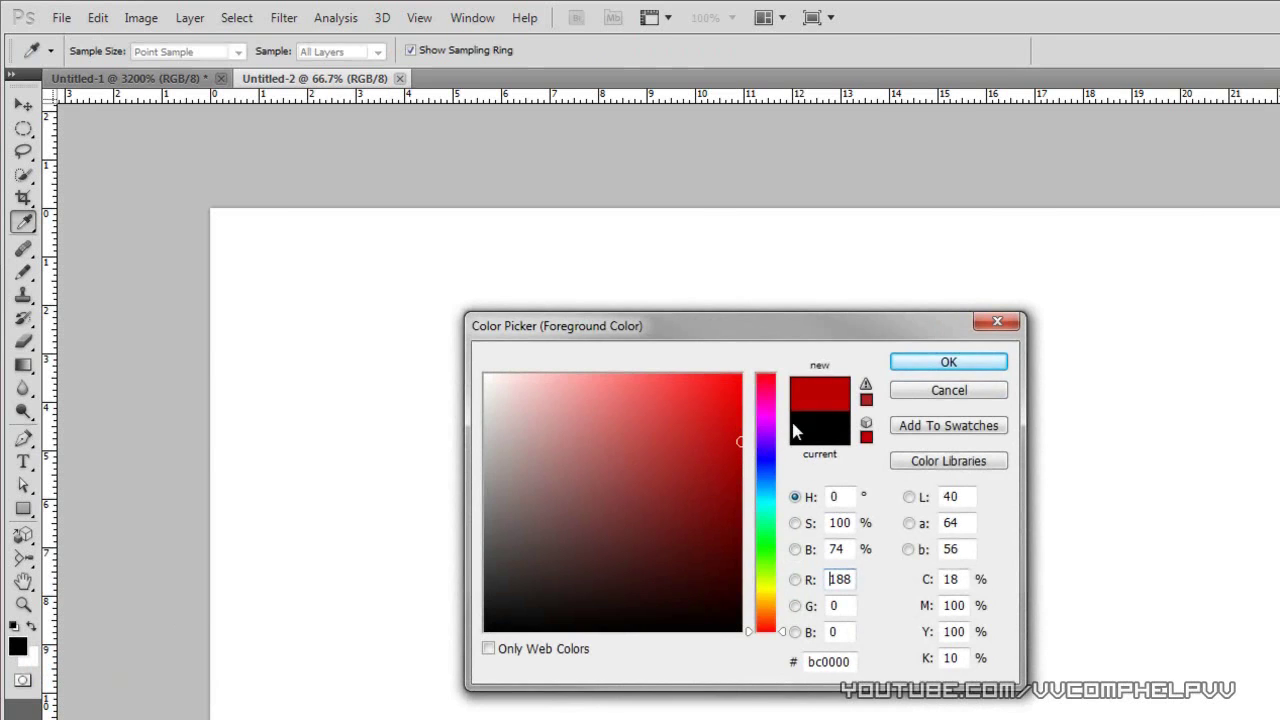
{"action": "left_click_drag", "start_coordinate": [714, 443], "coordinate": [780, 441]}
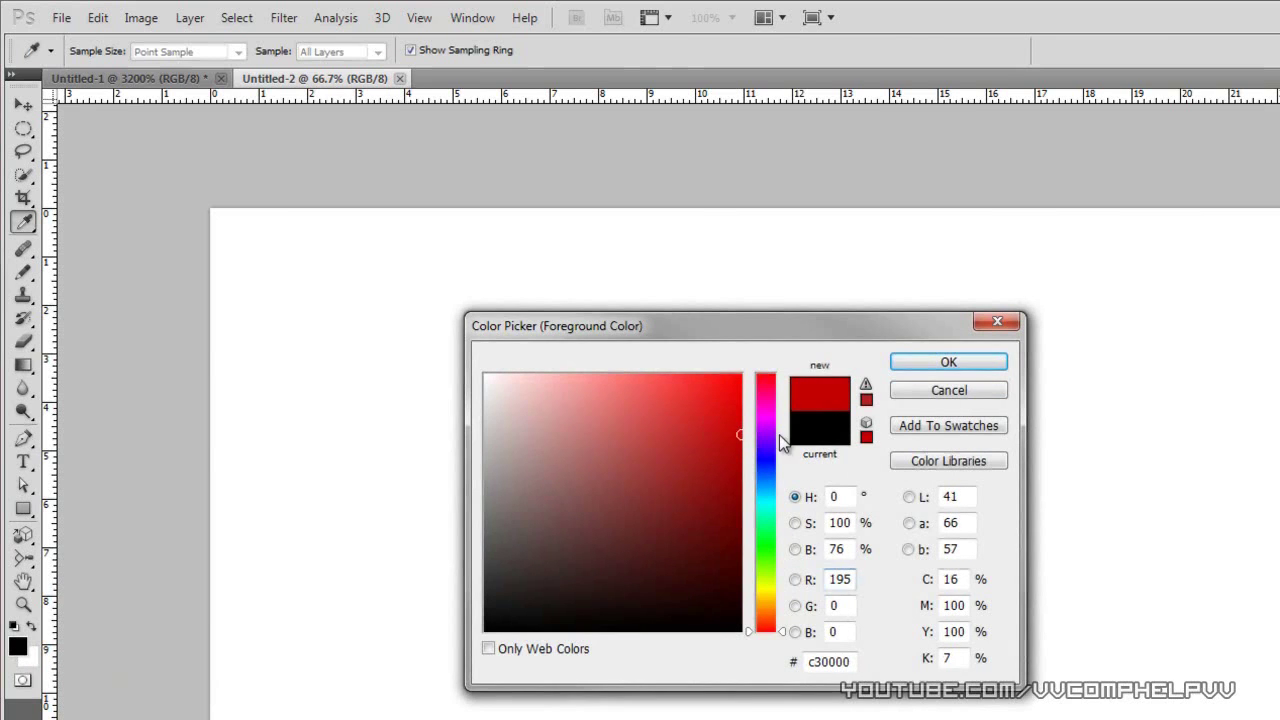
{"action": "left_click", "coordinate": [916, 366]}
{"action": "key", "text": "g"}
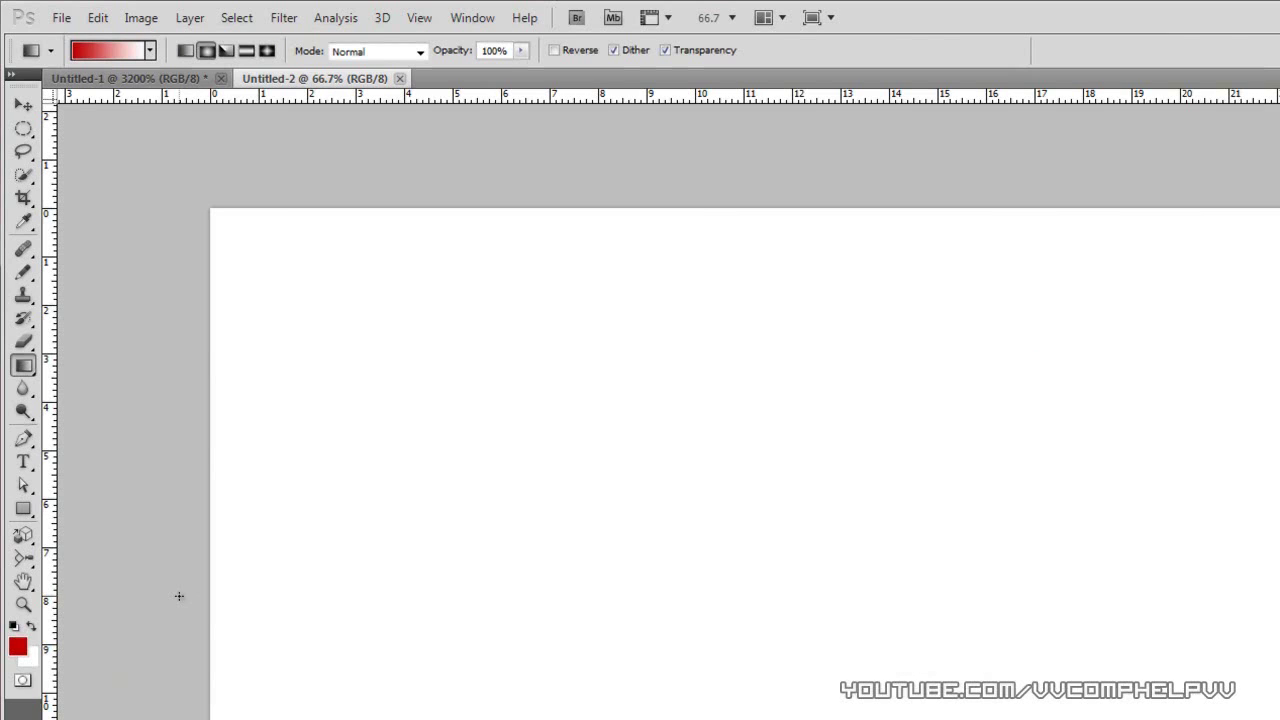
Set the background colour to dark red 3e0000
{"action": "left_click", "coordinate": [27, 657]}
{"action": "left_click_drag", "start_coordinate": [740, 590], "coordinate": [769, 553]}
{"action": "left_click", "coordinate": [948, 363]}
{"action": "key", "text": "g"}
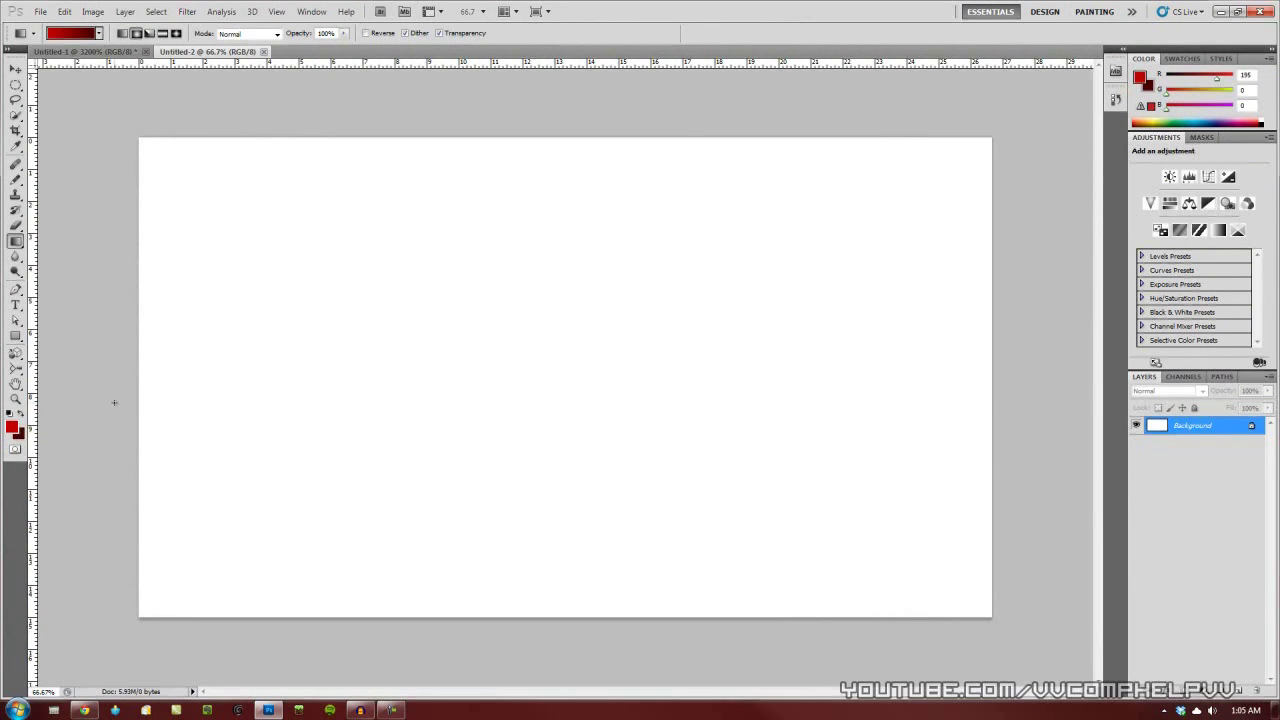
Drag a radial gradient from the canvas's bottom centre to the top, redrawing until it fills
{"action": "scroll", "coordinate": [478, 511], "scroll_direction": "down", "scroll_amount": 1}
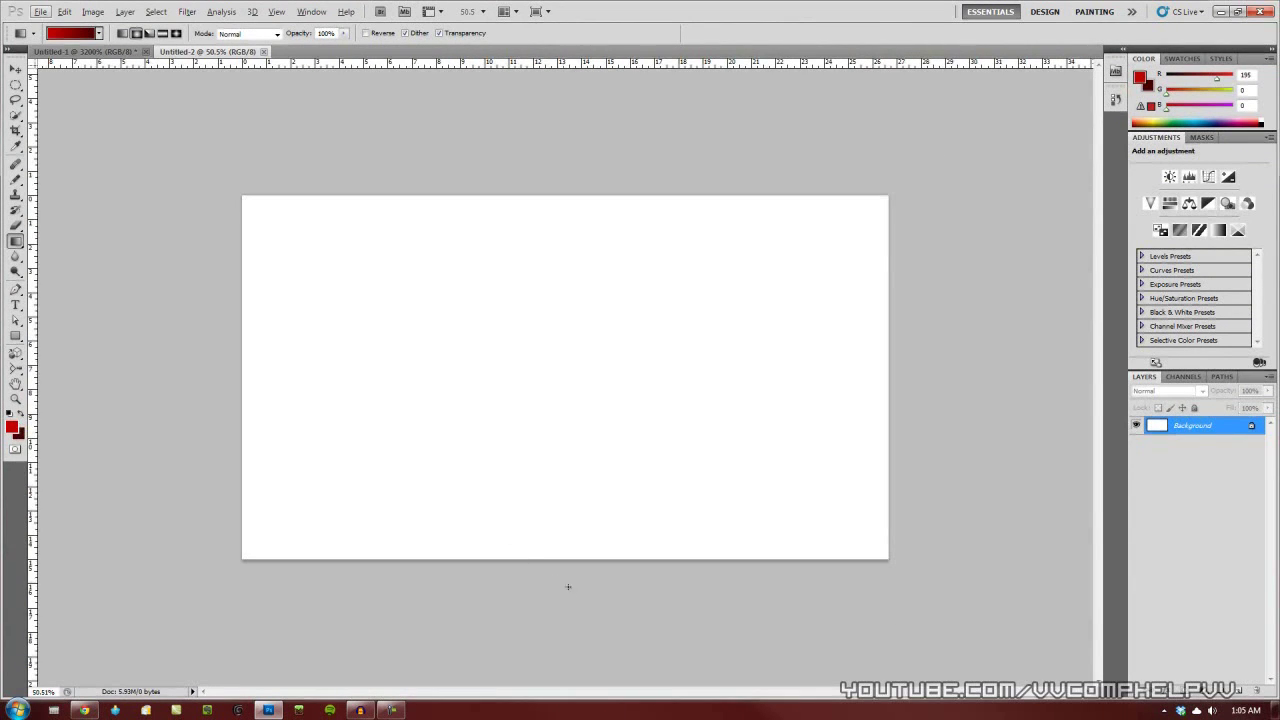
{"action": "key", "text": "alt"}
{"action": "left_click_drag", "start_coordinate": [563, 518], "coordinate": [561, 330]}
{"action": "left_click_drag", "start_coordinate": [565, 240], "coordinate": [564, 216]}
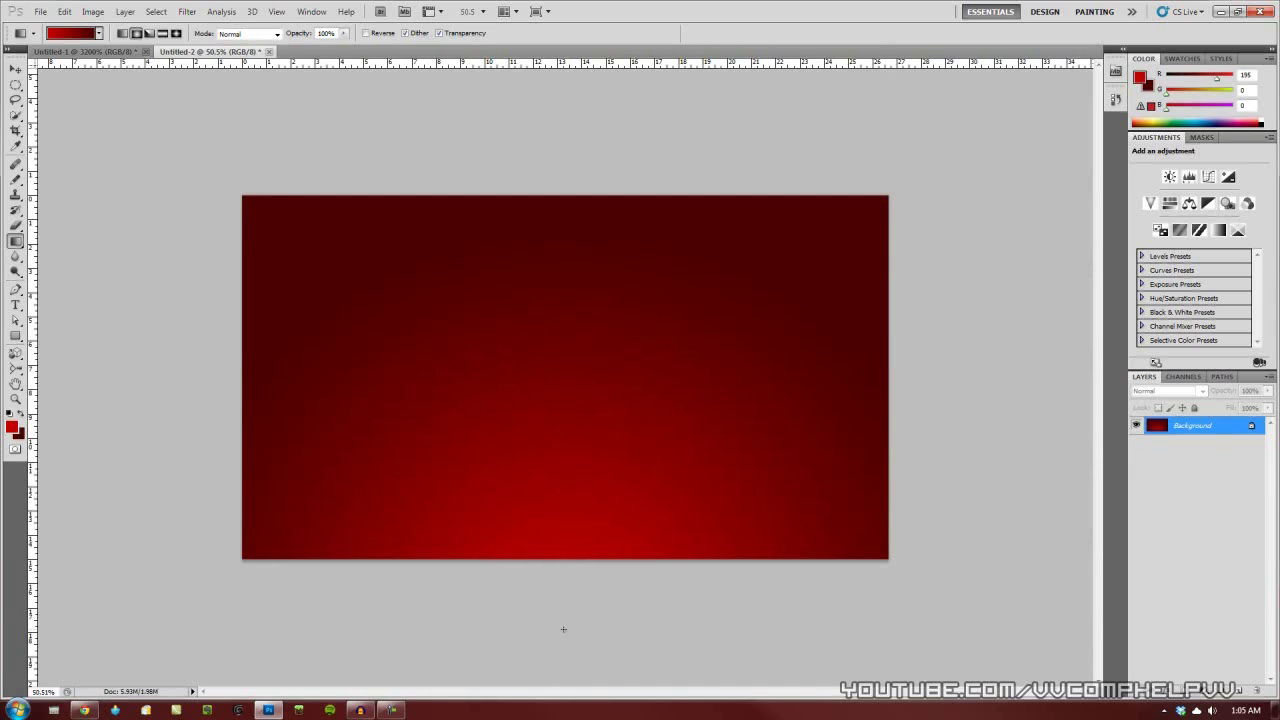
{"action": "left_click_drag", "start_coordinate": [570, 615], "coordinate": [570, 60]}
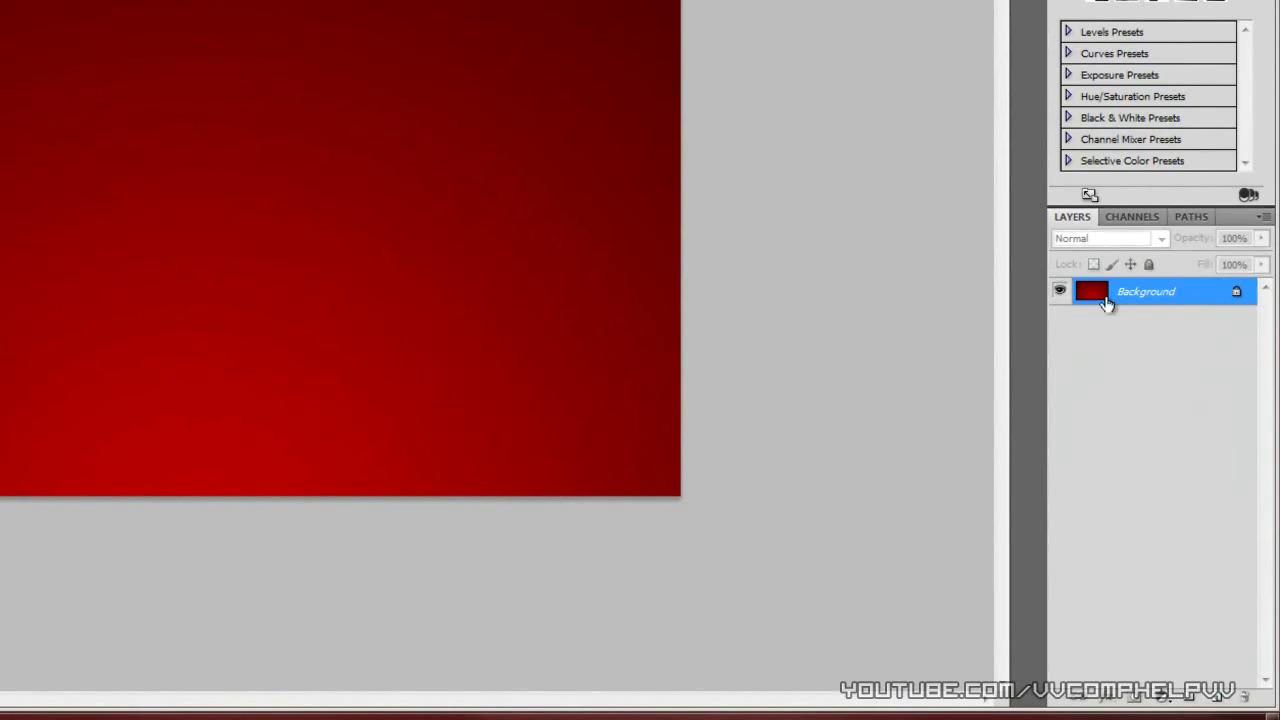
Add Layer 1 and fill it with the custom diagonal-line pattern
{"action": "left_click", "coordinate": [1224, 702]}
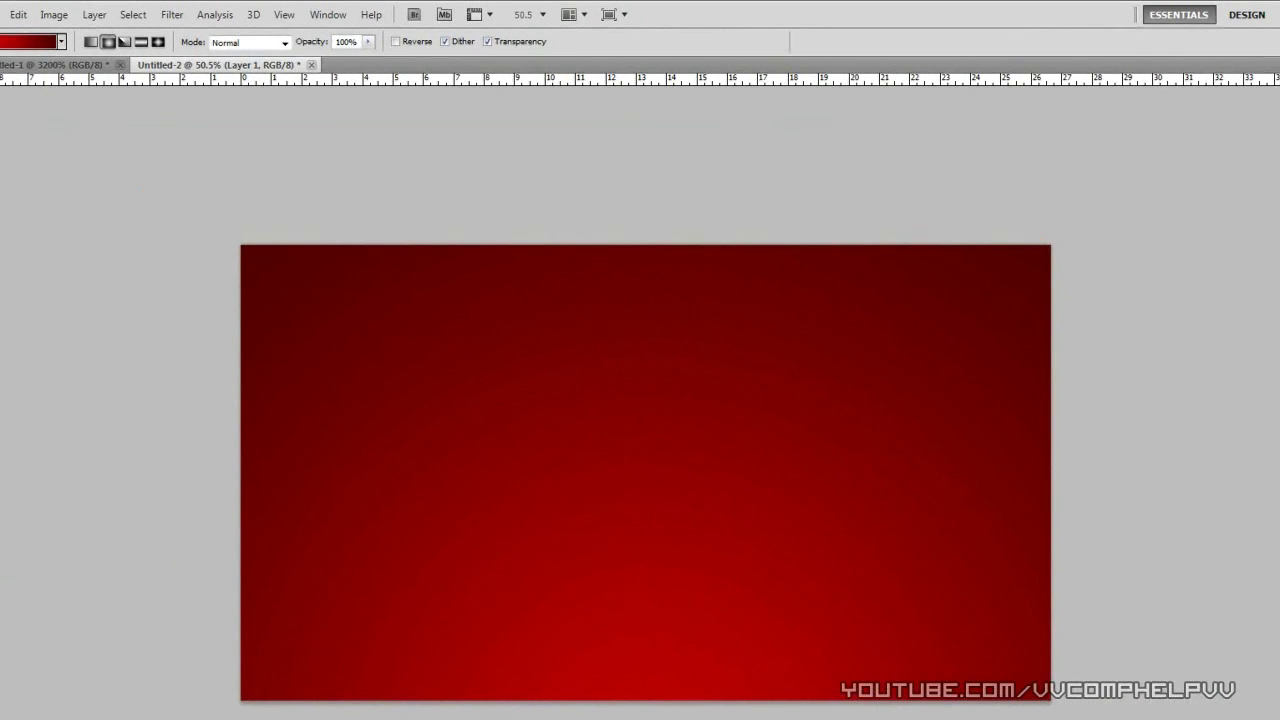
{"action": "left_click", "coordinate": [22, 18]}
{"action": "left_click", "coordinate": [31, 252]}
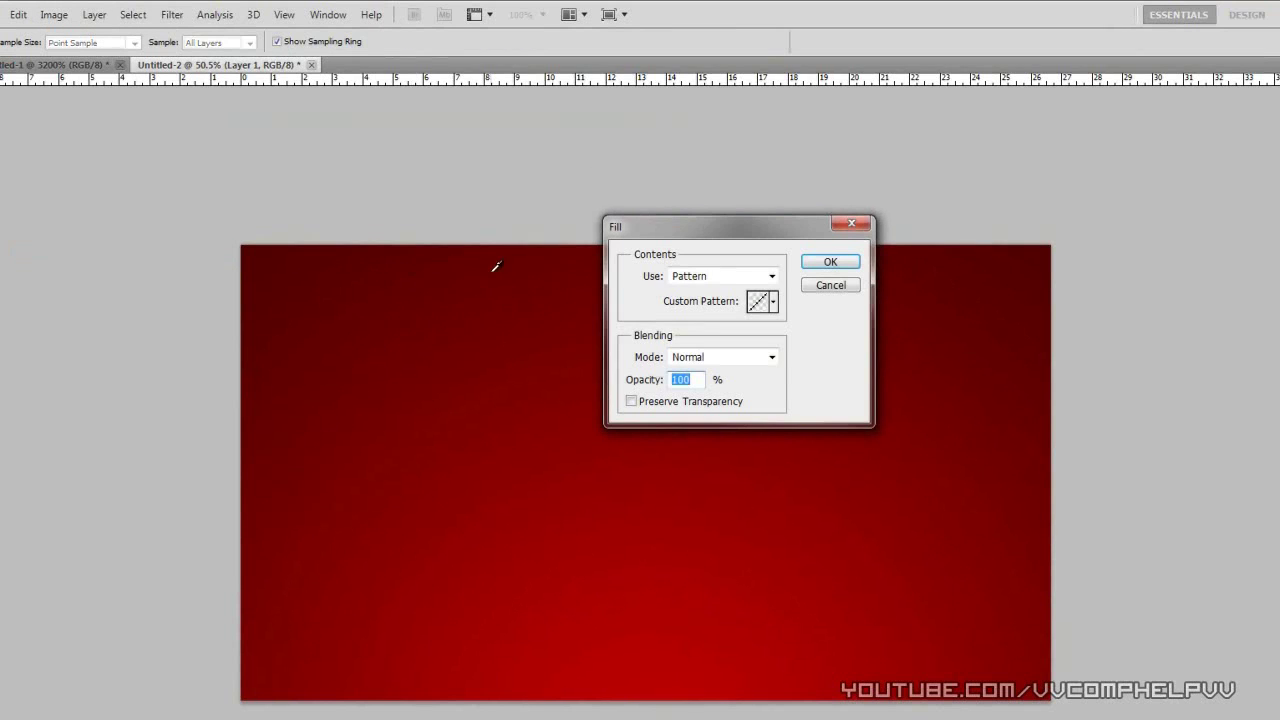
{"action": "left_click", "coordinate": [723, 276]}
{"action": "left_click", "coordinate": [700, 359]}
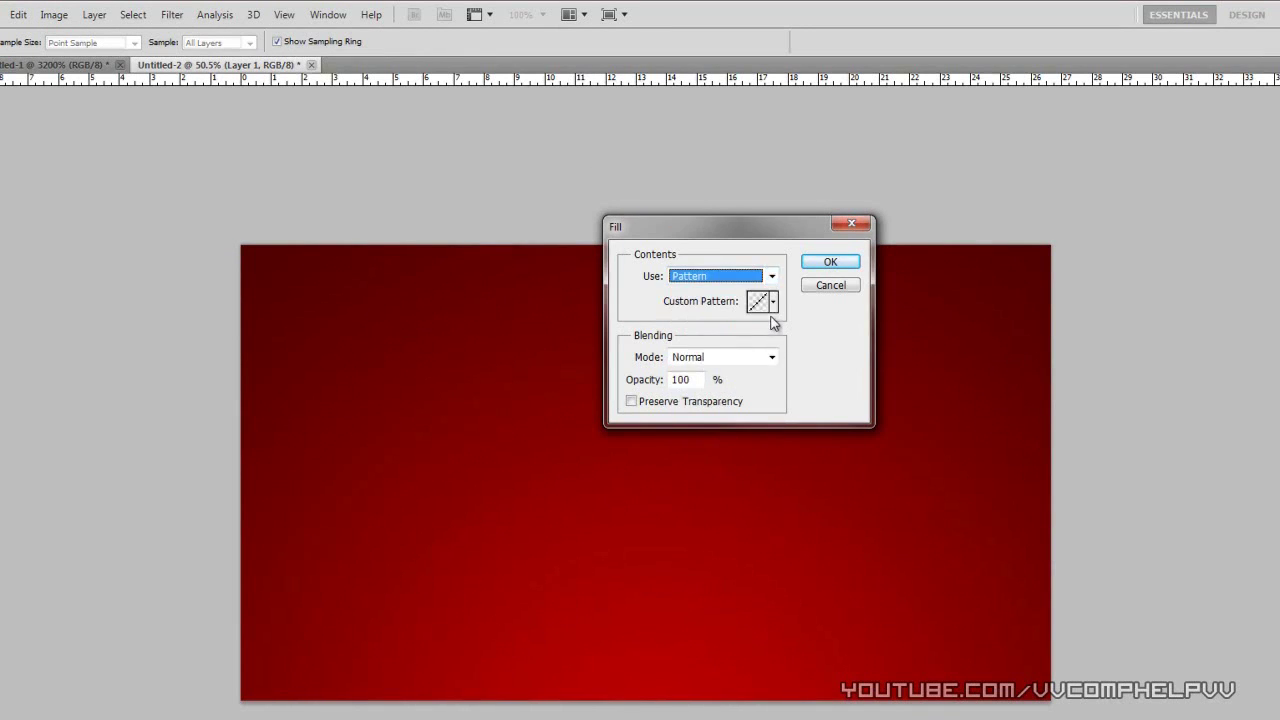
{"action": "left_click", "coordinate": [771, 301]}
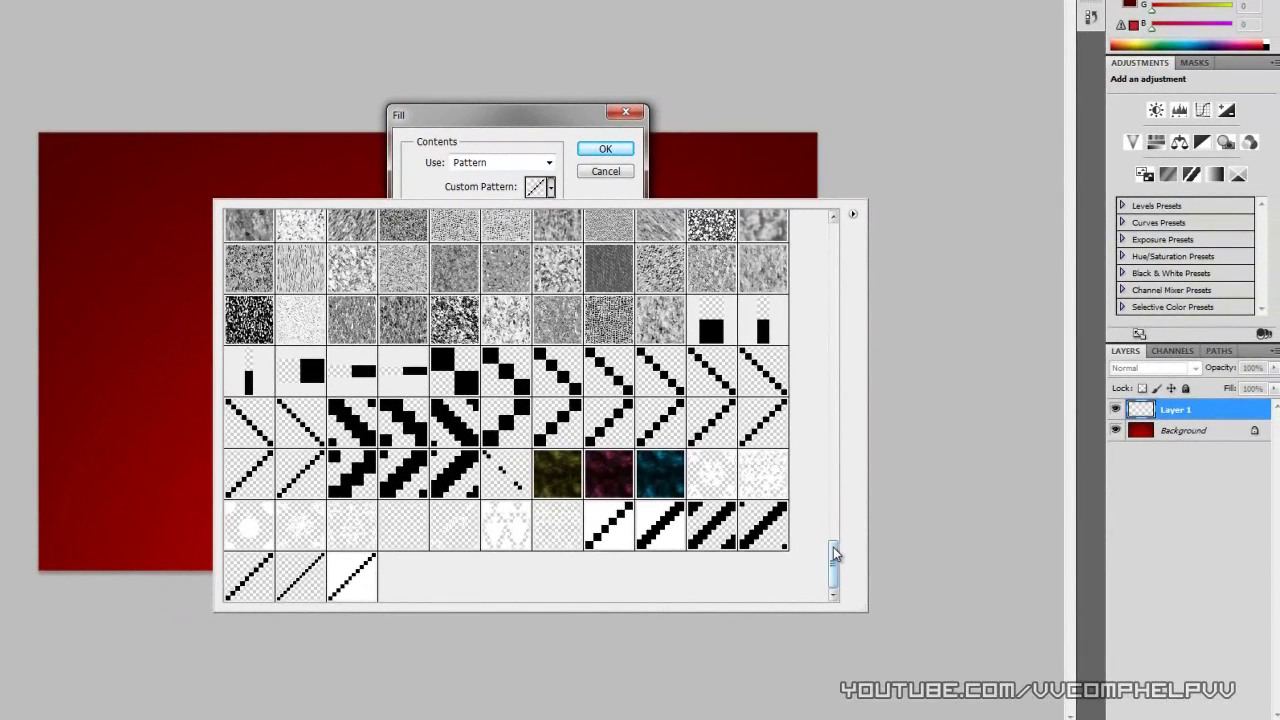
{"action": "left_click", "coordinate": [355, 583]}
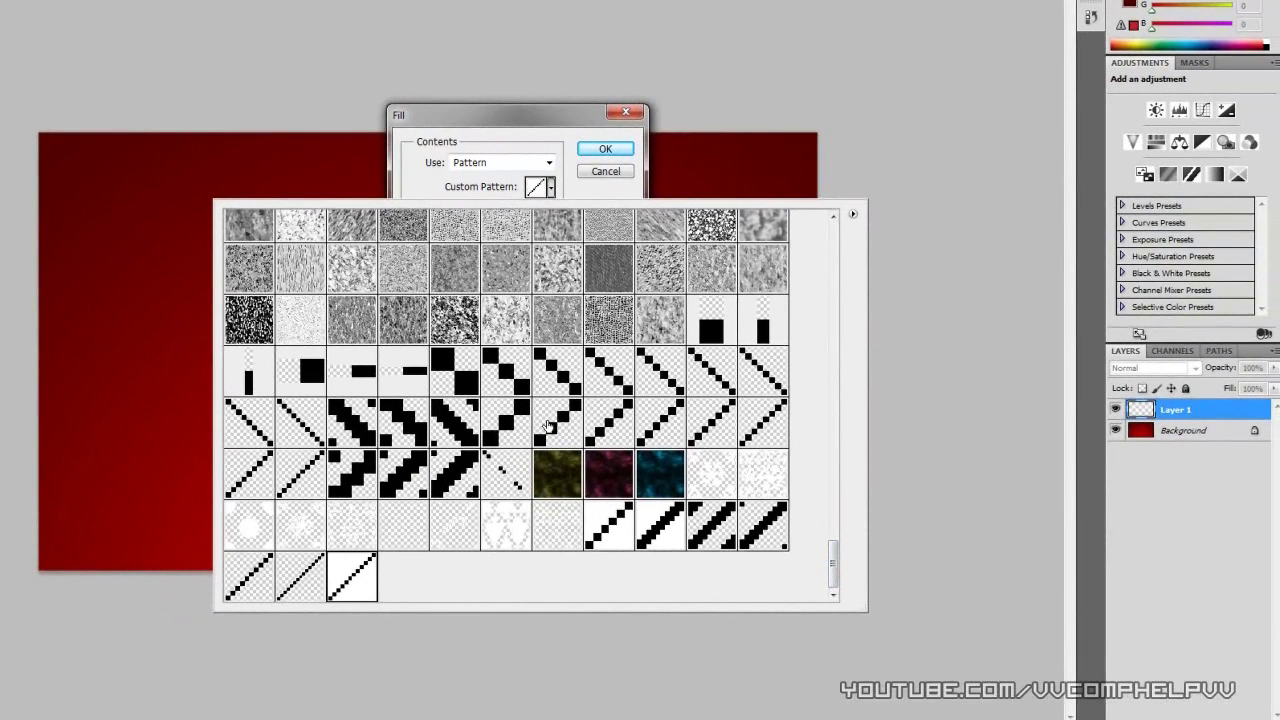
{"action": "double_click", "coordinate": [370, 575]}
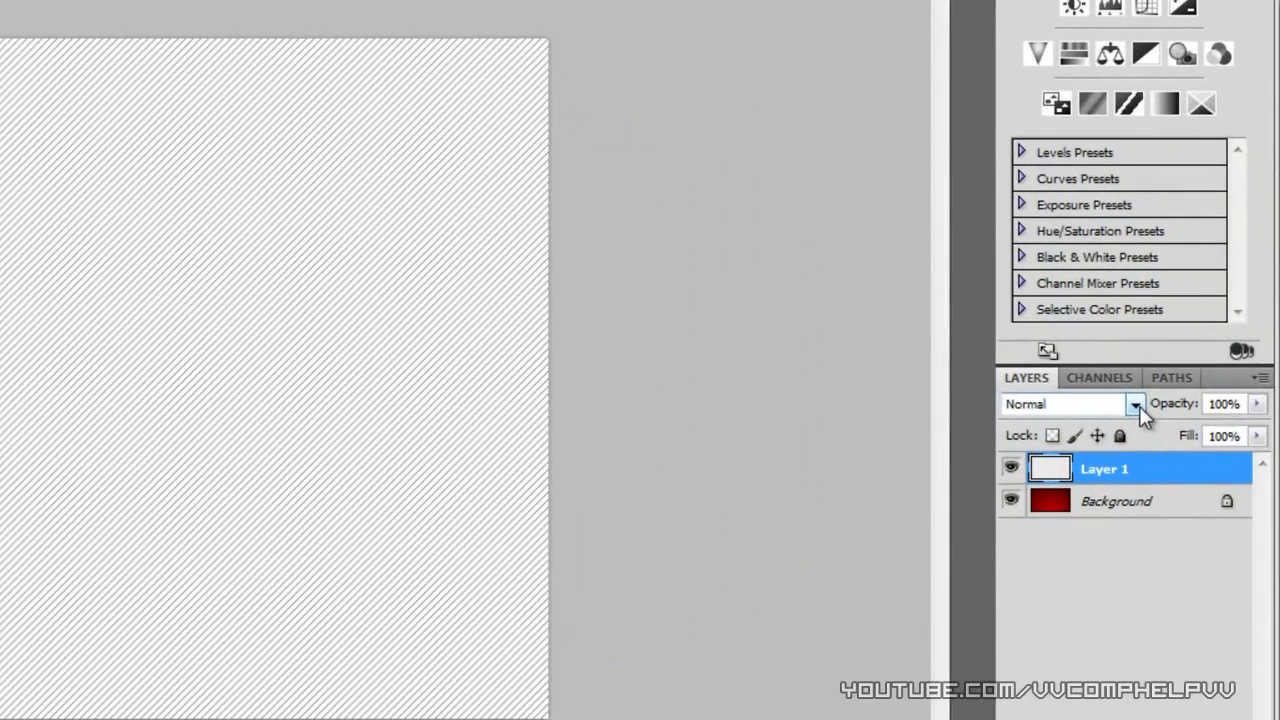
Set Layer 1 to Overlay blend mode at about 20% opacity
{"action": "left_click", "coordinate": [1136, 407]}
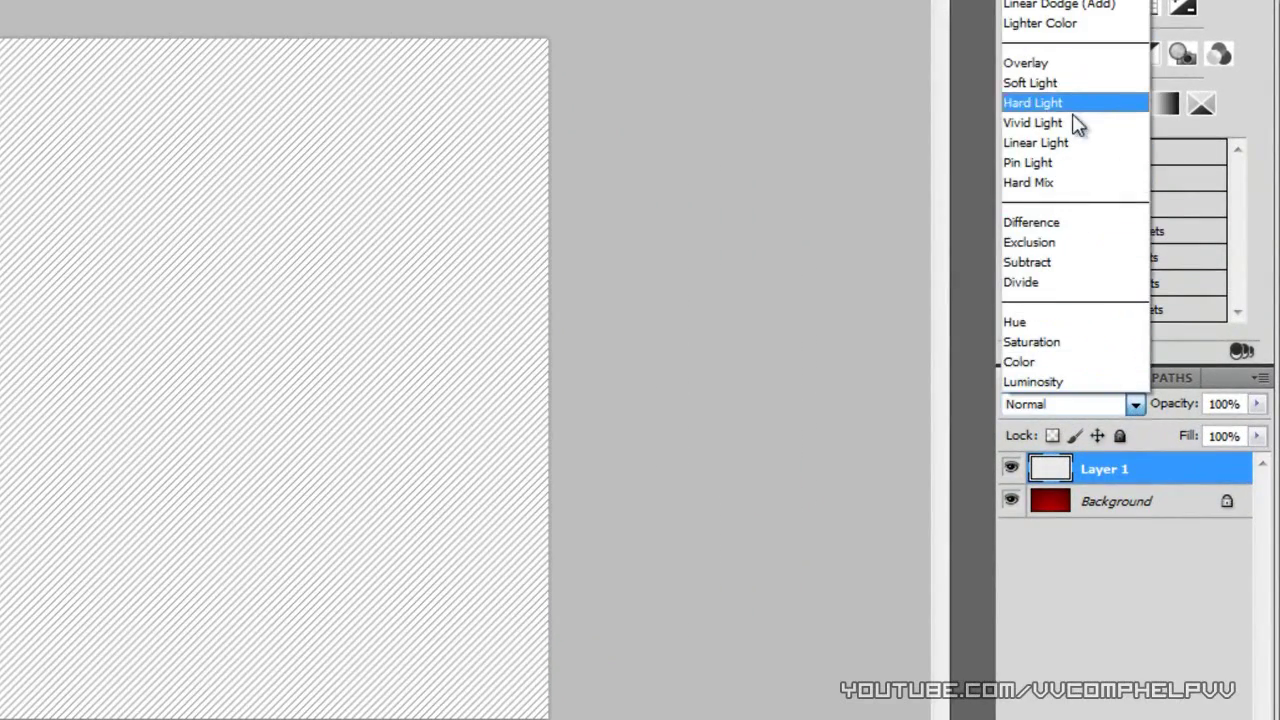
{"action": "left_click", "coordinate": [1072, 70]}
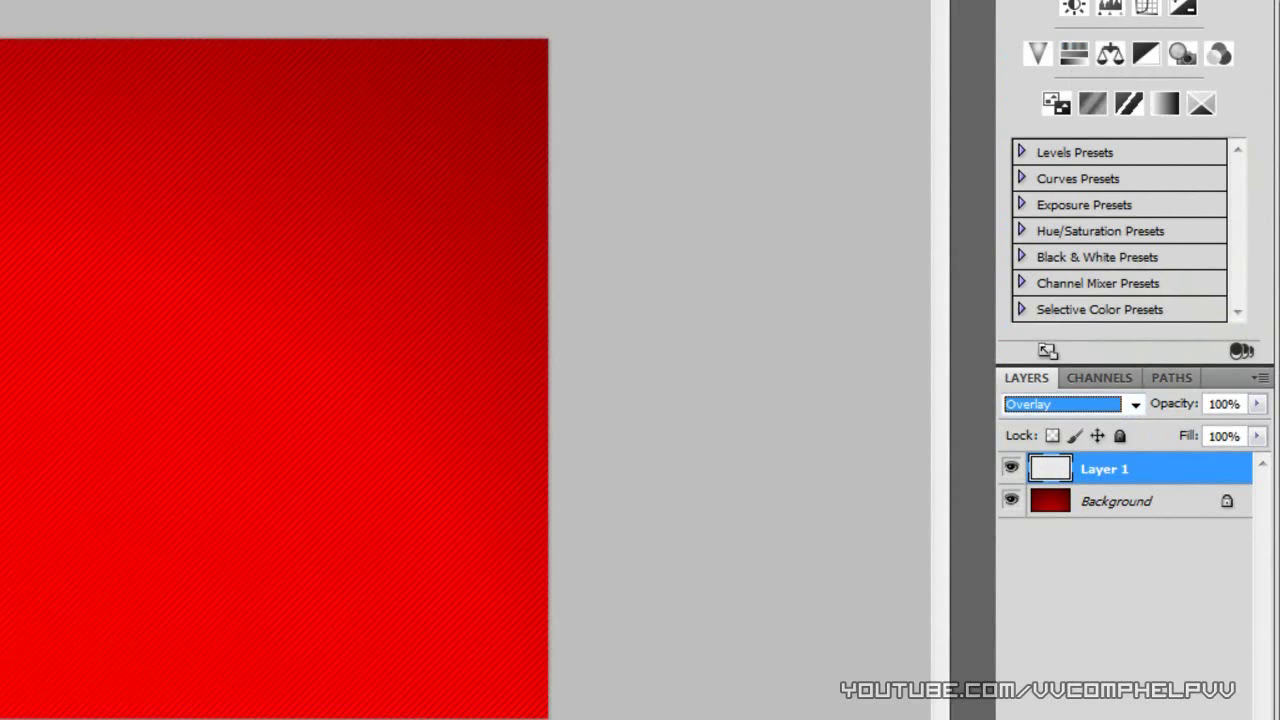
{"action": "left_click", "coordinate": [1257, 412]}
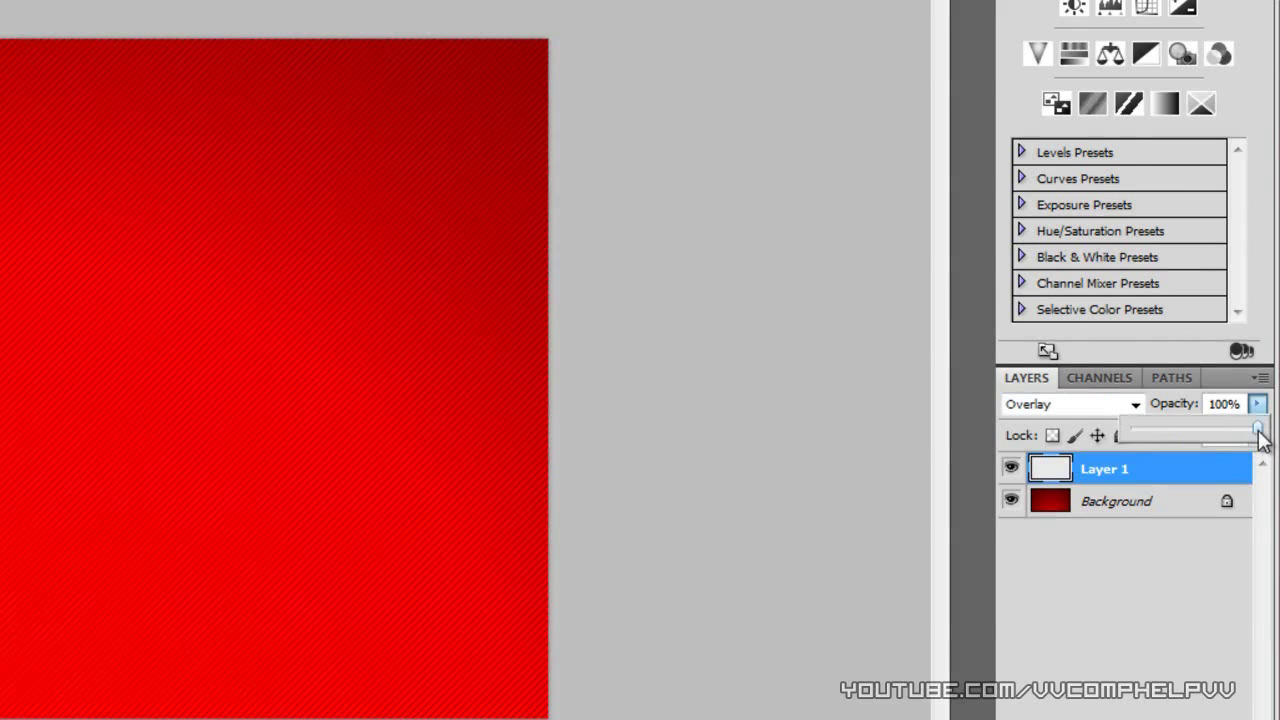
{"action": "left_click_drag", "start_coordinate": [1259, 432], "coordinate": [1163, 436]}
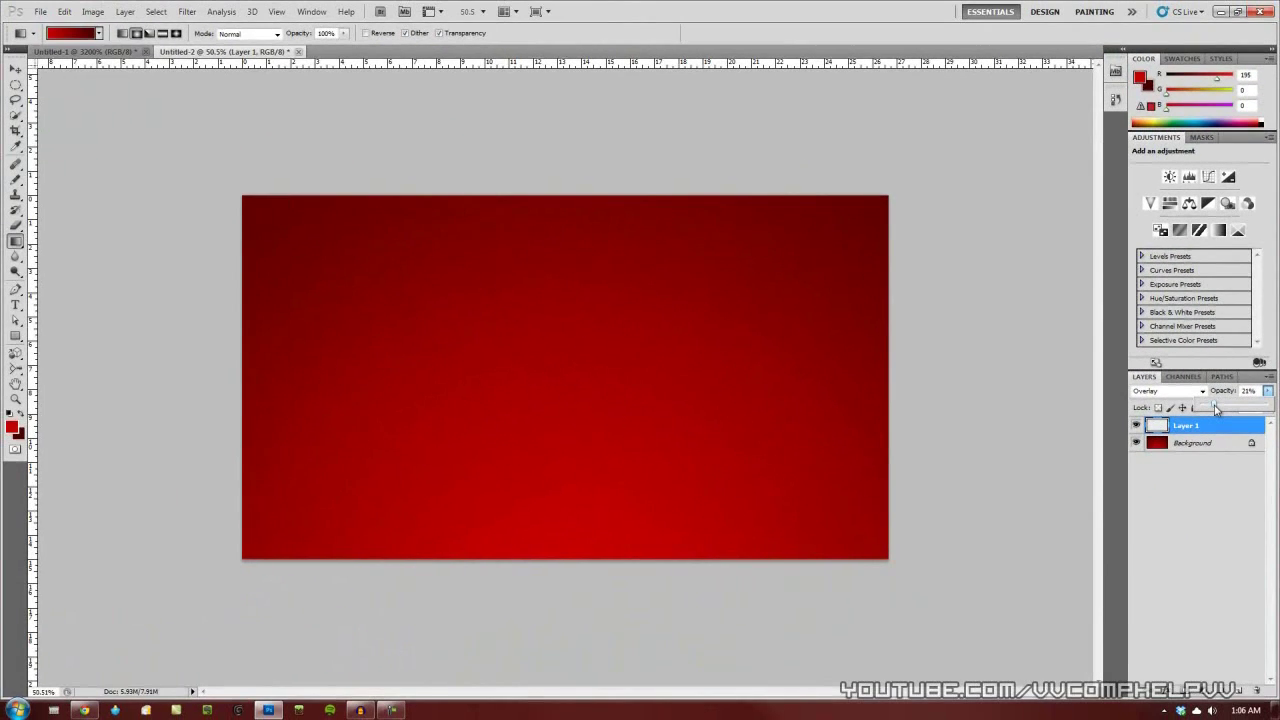
{"action": "left_click", "coordinate": [1250, 390]}
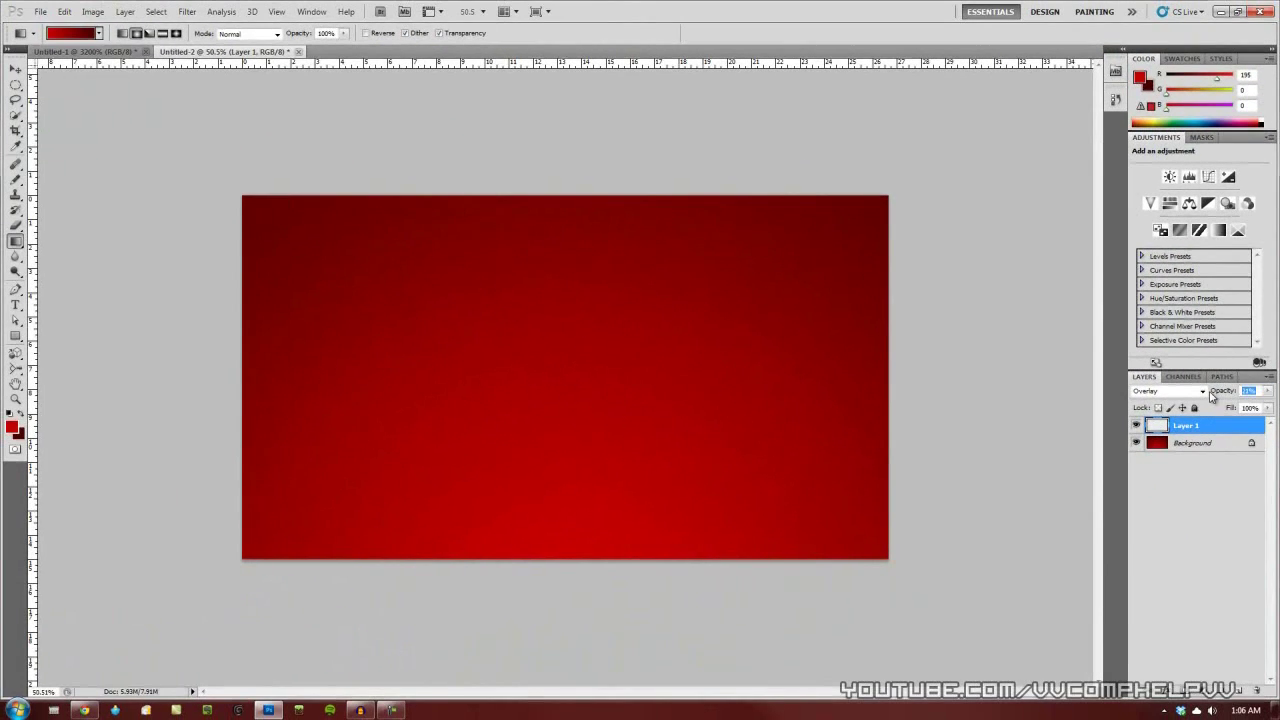
{"action": "scroll", "coordinate": [543, 271], "scroll_direction": "up", "scroll_amount": 2}
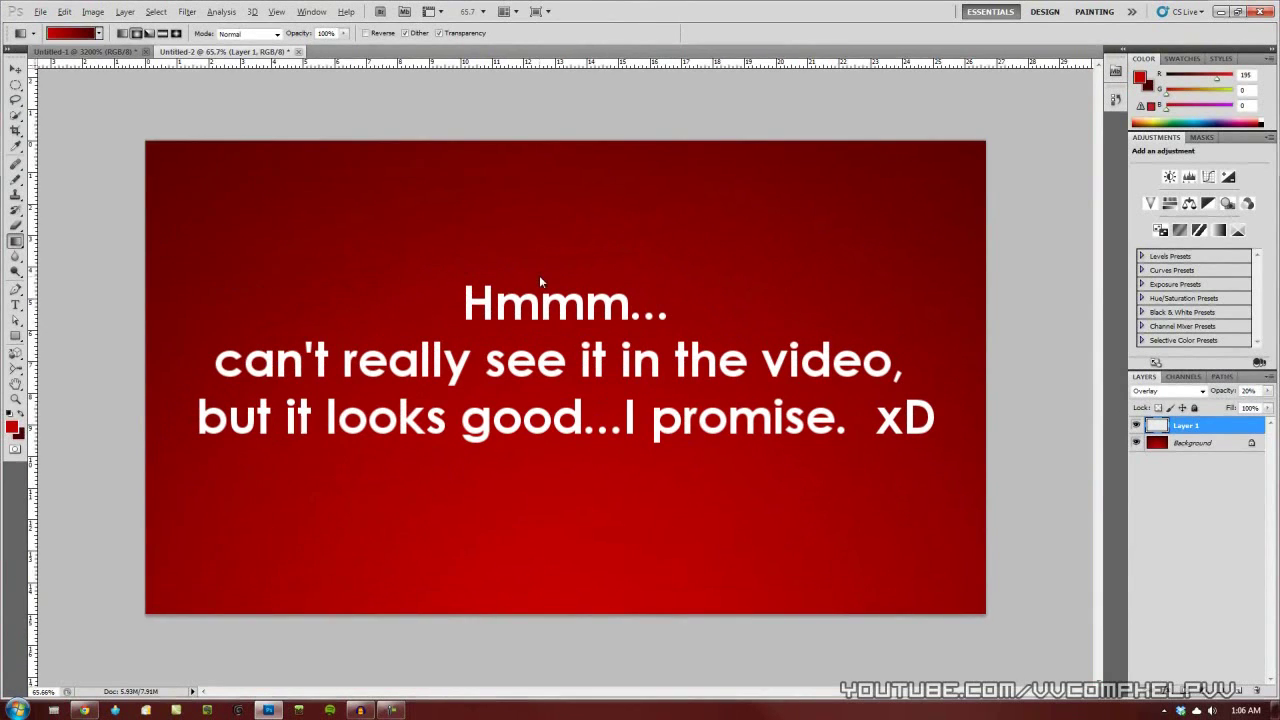
{"action": "key", "text": "alt"}
Add a new layer, place Logo.png and scale it up
{"action": "left_click", "coordinate": [1243, 691]}
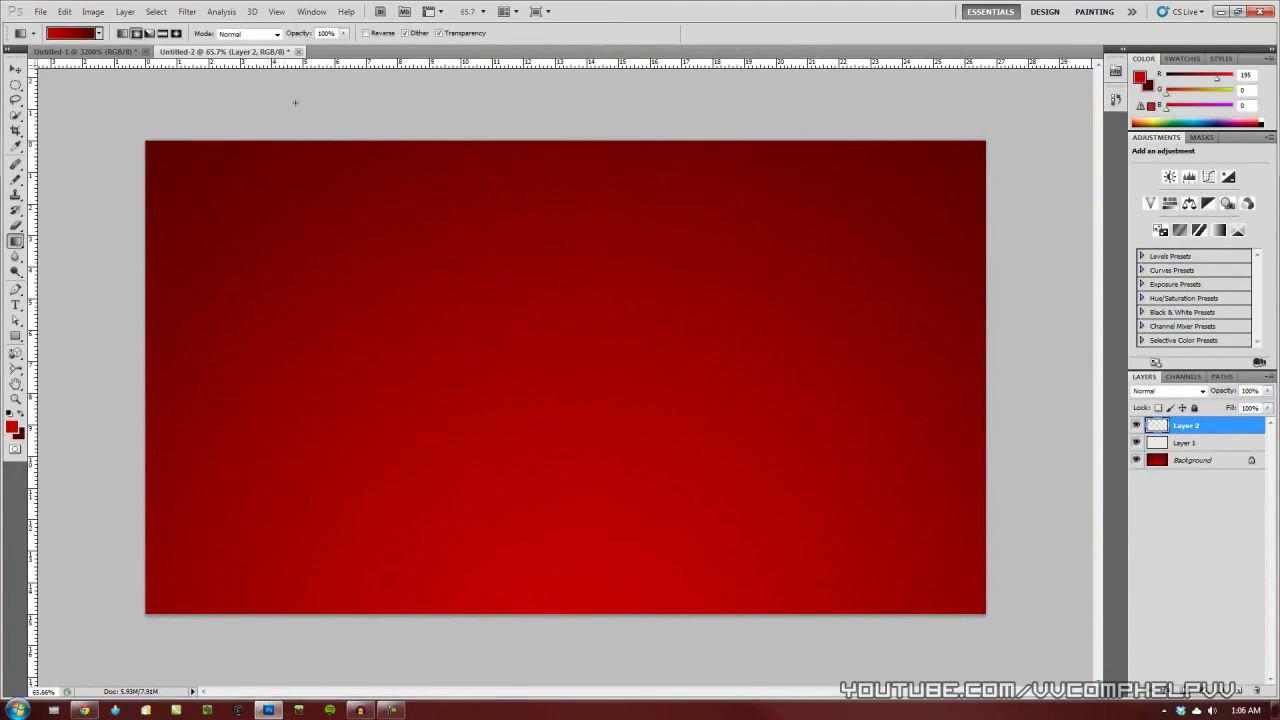
{"action": "left_click", "coordinate": [40, 11]}
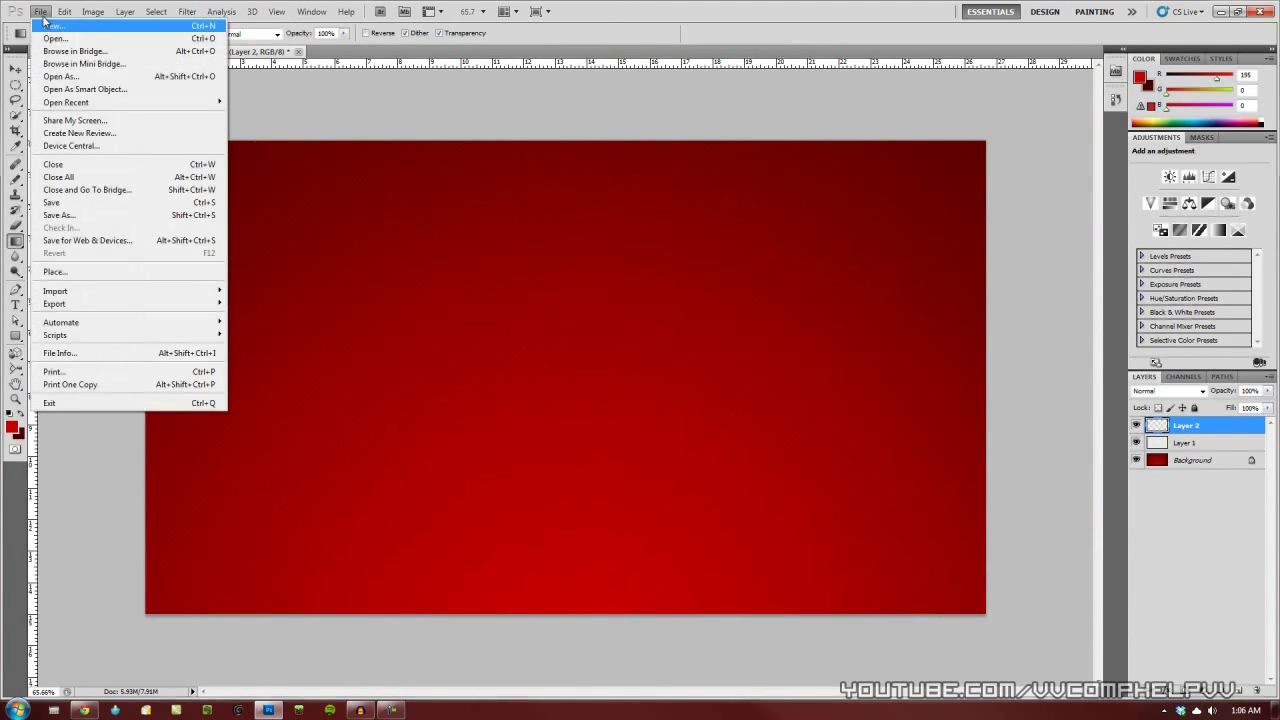
{"action": "left_click", "coordinate": [50, 270]}
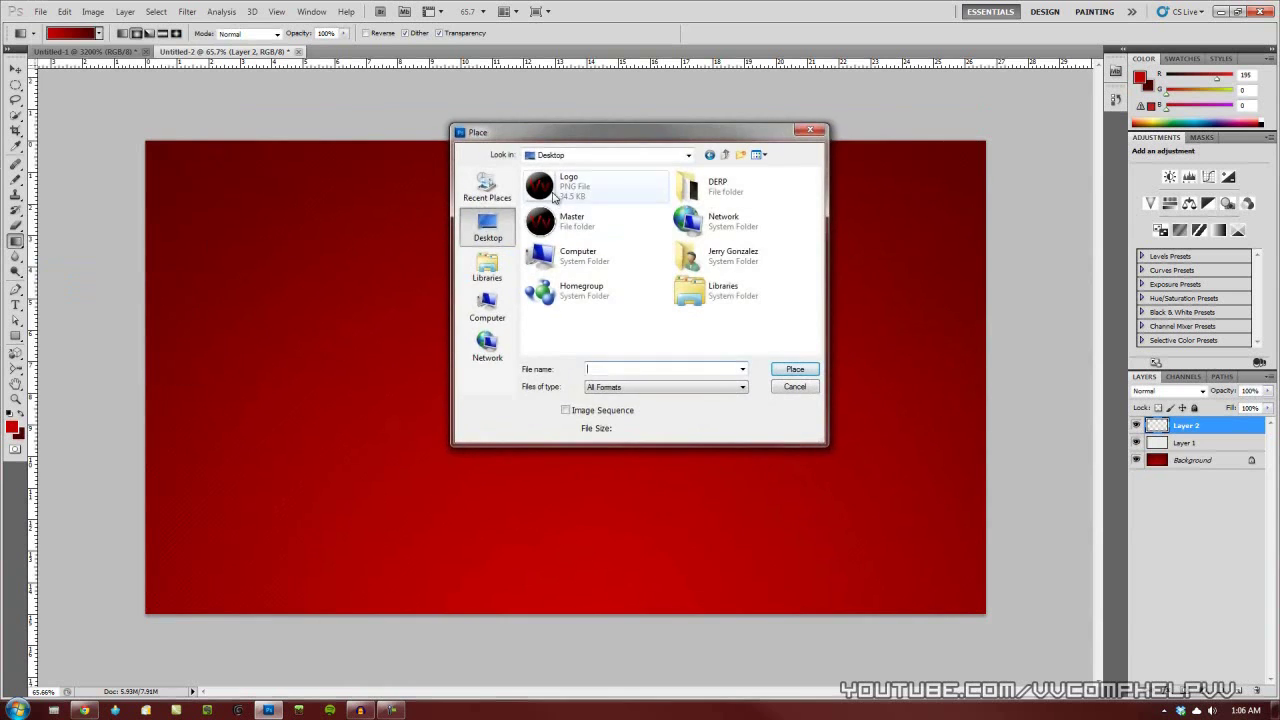
{"action": "double_click", "coordinate": [560, 186]}
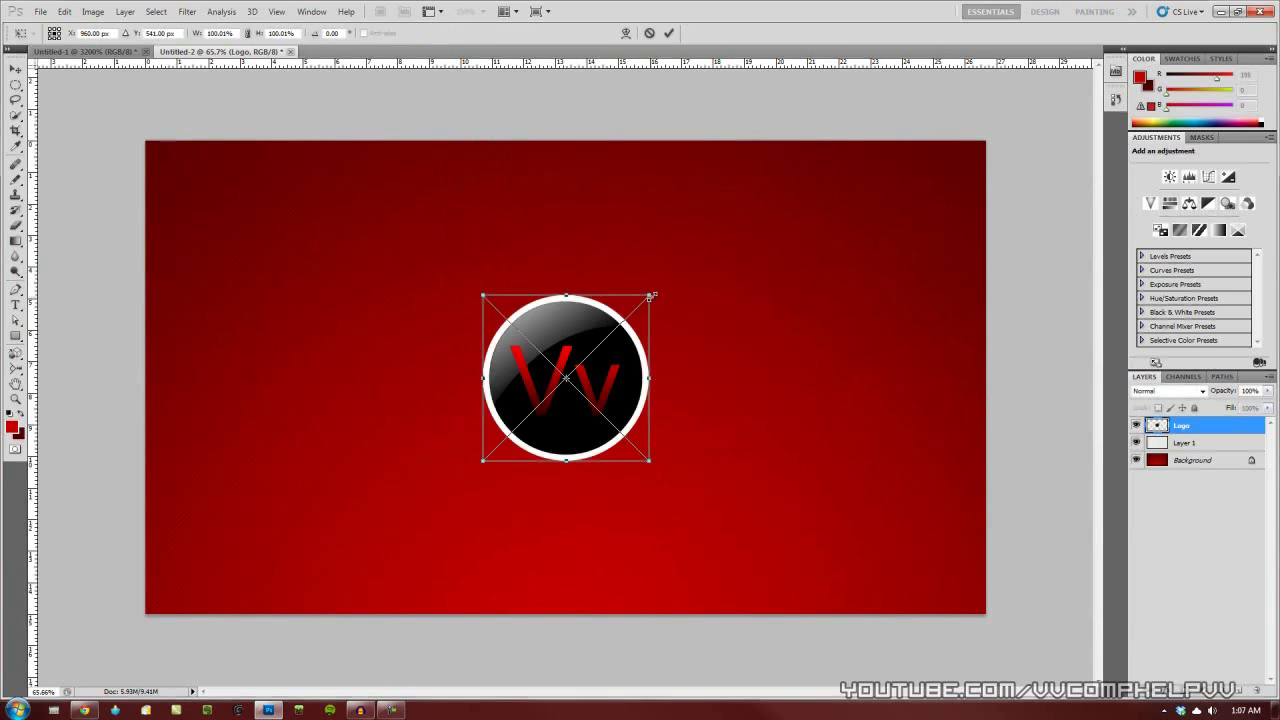
{"action": "left_click_drag", "start_coordinate": [650, 297], "coordinate": [714, 229]}
{"action": "left_click_drag", "start_coordinate": [648, 339], "coordinate": [593, 378]}
{"action": "left_click", "coordinate": [276, 11]}
{"action": "mouse_move", "coordinate": [298, 17]}
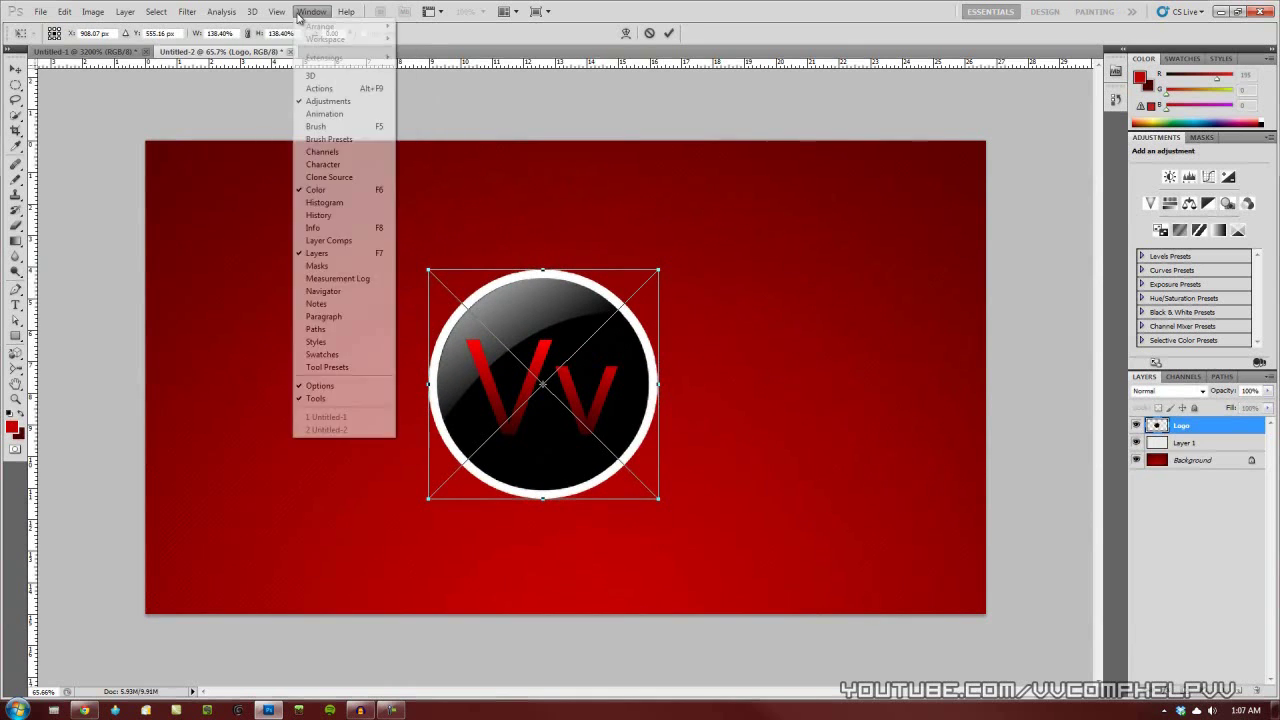
{"action": "left_click", "coordinate": [601, 385]}
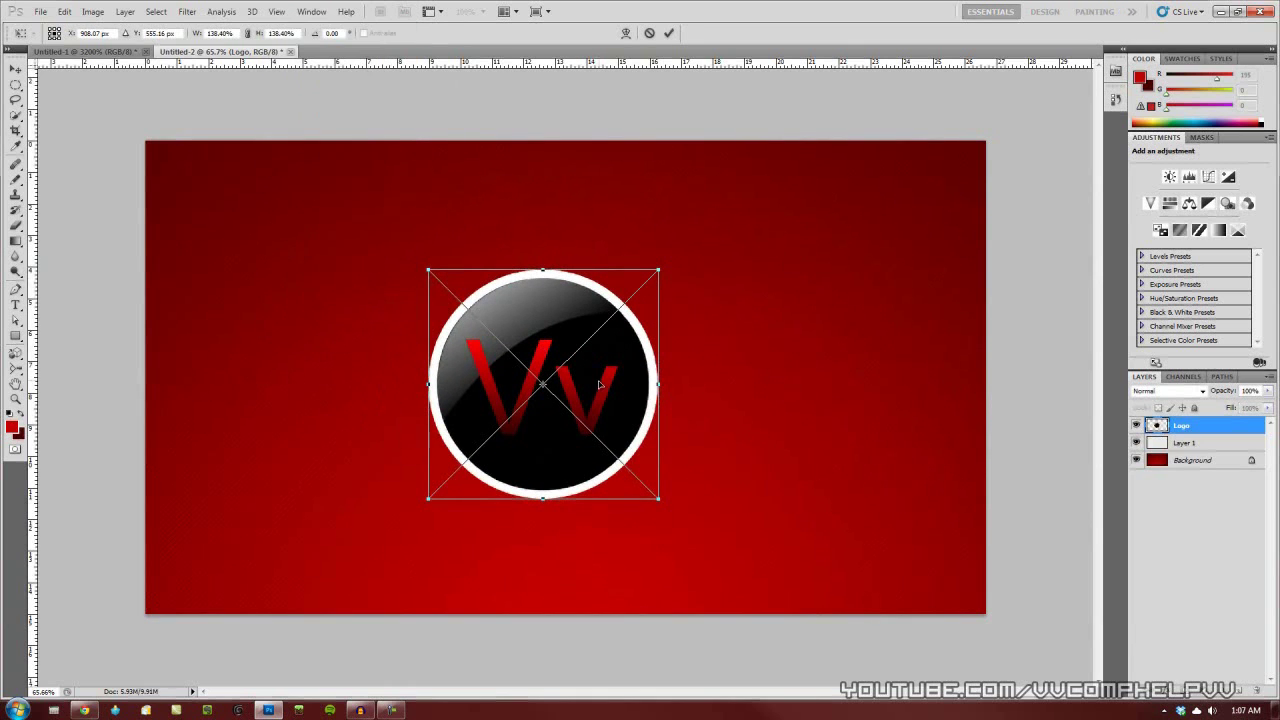
{"action": "key", "text": "Return"}
Centre the Vv logo on the zoomed-out canvas with the Move tool
{"action": "key", "text": "v"}
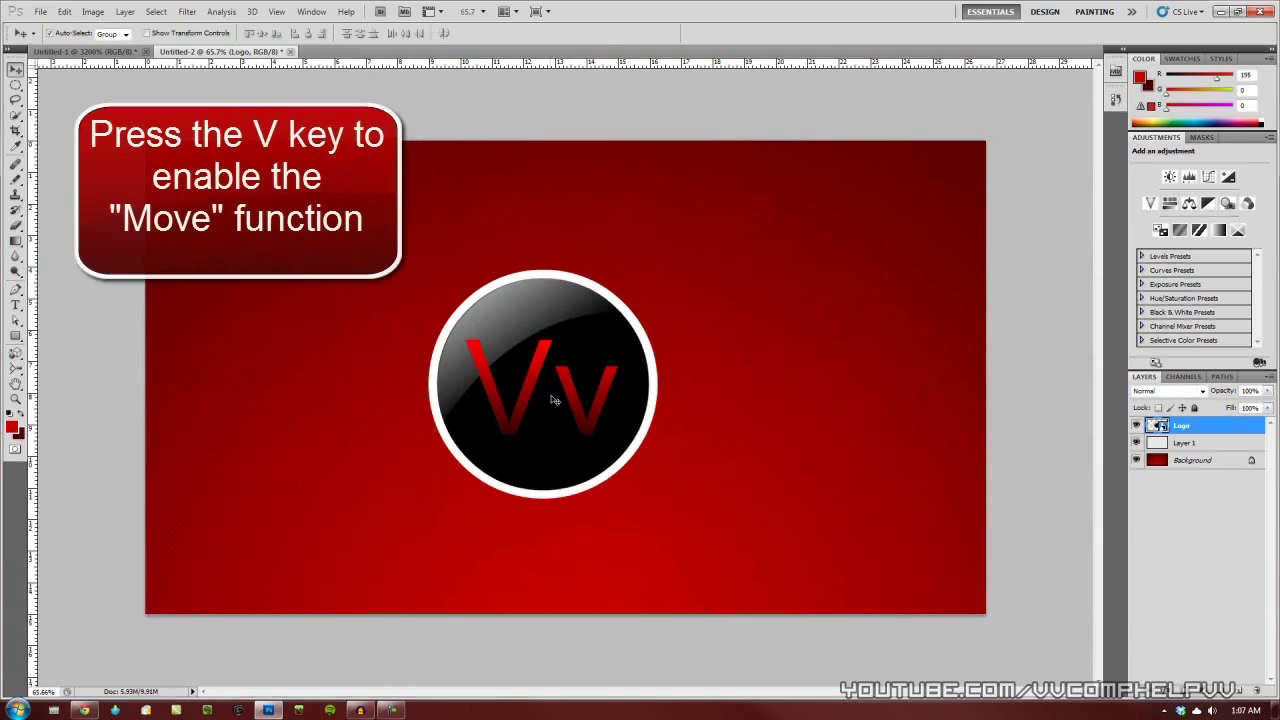
{"action": "mouse_move", "coordinate": [555, 400]}
{"action": "left_mouse_down"}
{"action": "mouse_move", "coordinate": [584, 379]}
{"action": "mouse_move", "coordinate": [552, 352]}
{"action": "mouse_move", "coordinate": [590, 404]}
{"action": "mouse_move", "coordinate": [530, 400]}
{"action": "mouse_move", "coordinate": [546, 404]}
{"action": "left_mouse_up"}
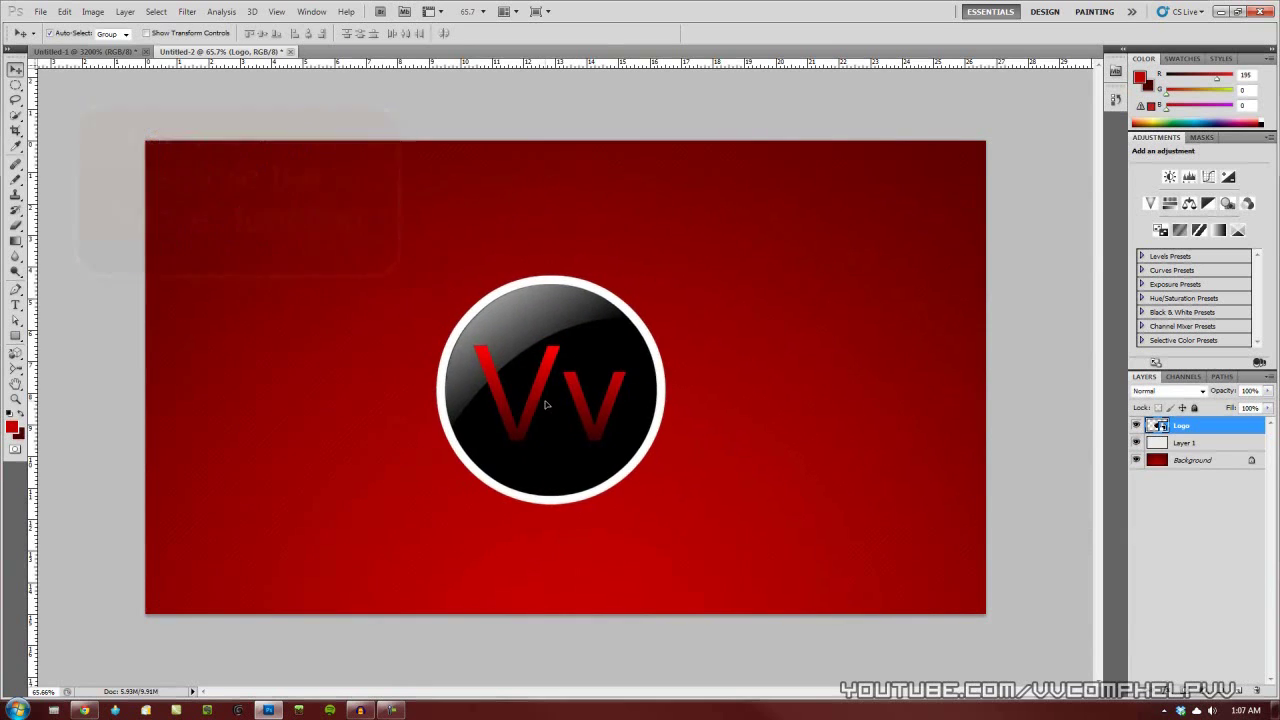
{"action": "key", "text": "ctrl+minus"}
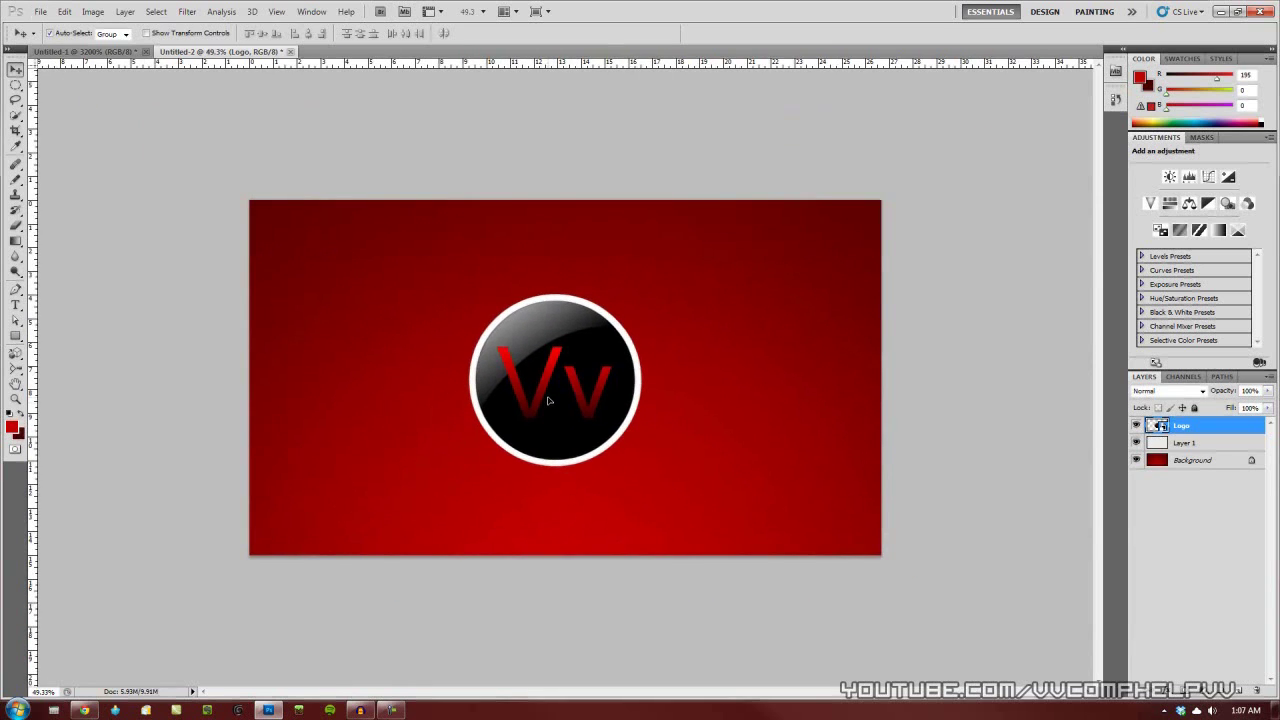
{"action": "scroll", "coordinate": [572, 410], "scroll_direction": "up", "scroll_amount": 2}
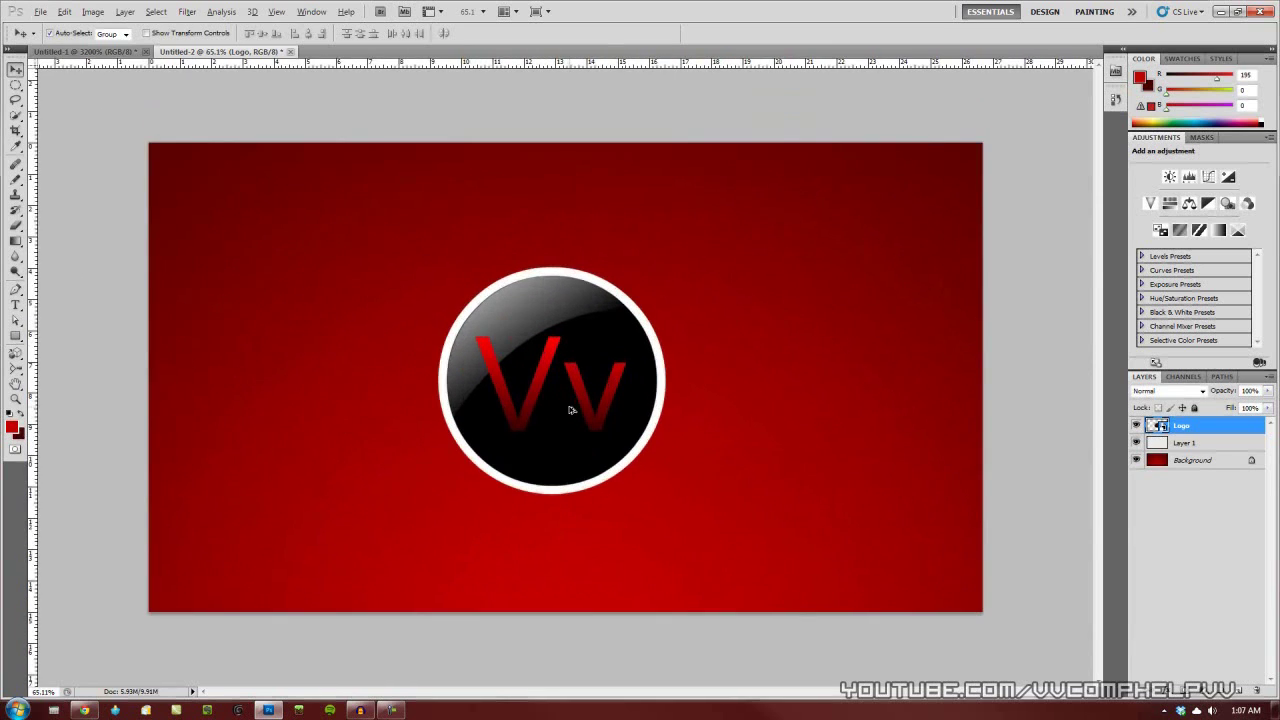
{"action": "scroll", "coordinate": [572, 410], "scroll_direction": "up", "scroll_amount": 1}
{"action": "left_click_drag", "start_coordinate": [561, 410], "coordinate": [561, 403]}
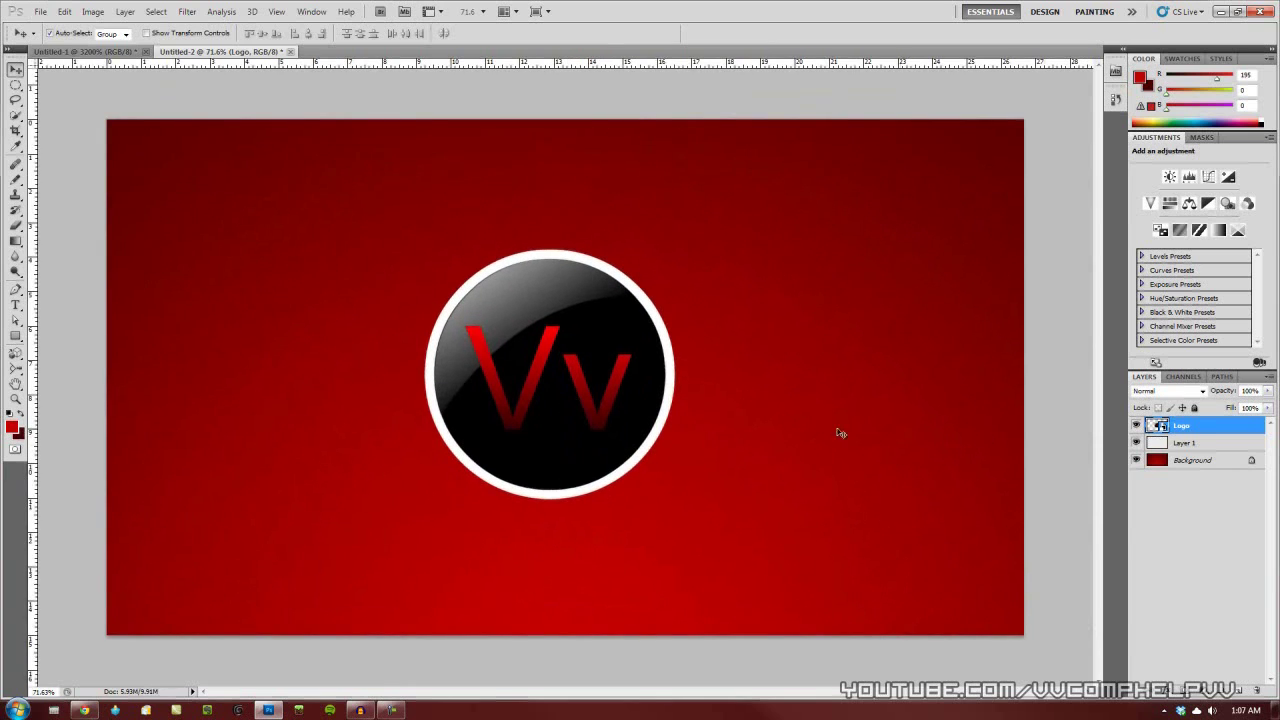
{"action": "double_click", "coordinate": [1182, 425]}
Duplicate the Logo layer as 'white circle' and move it below Logo
{"action": "right_click", "coordinate": [1185, 428]}
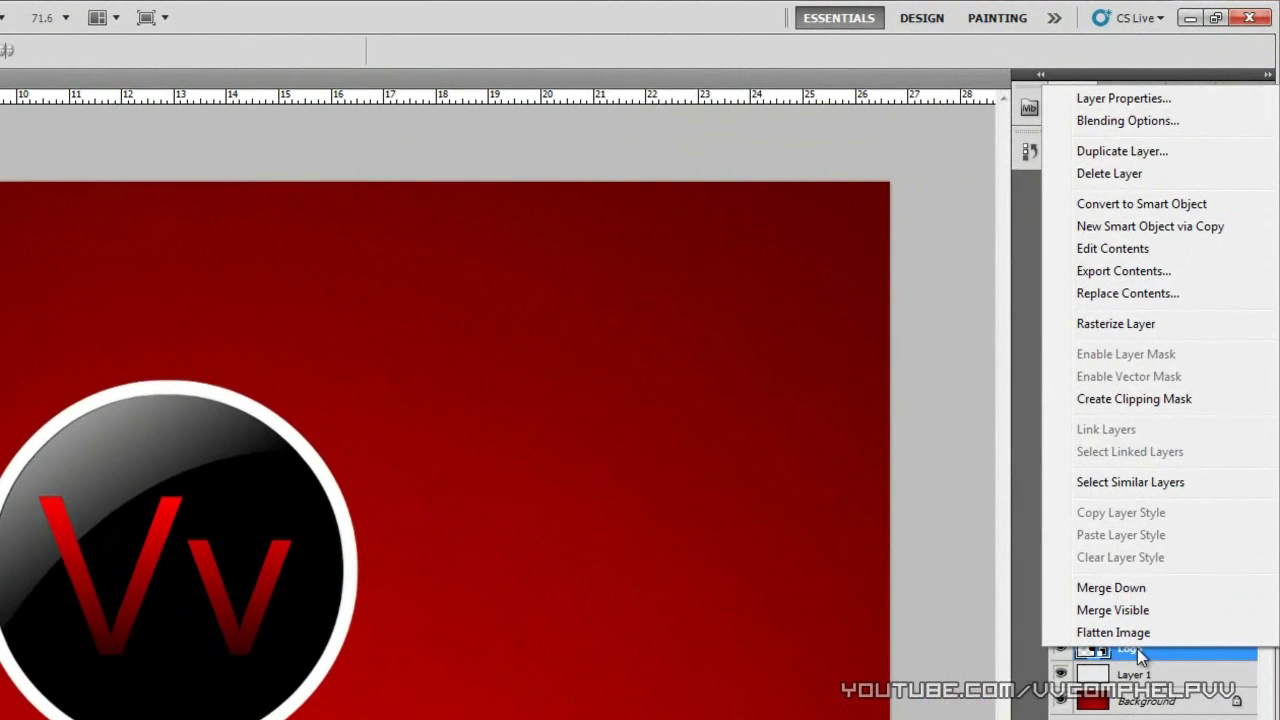
{"action": "left_click", "coordinate": [1143, 158]}
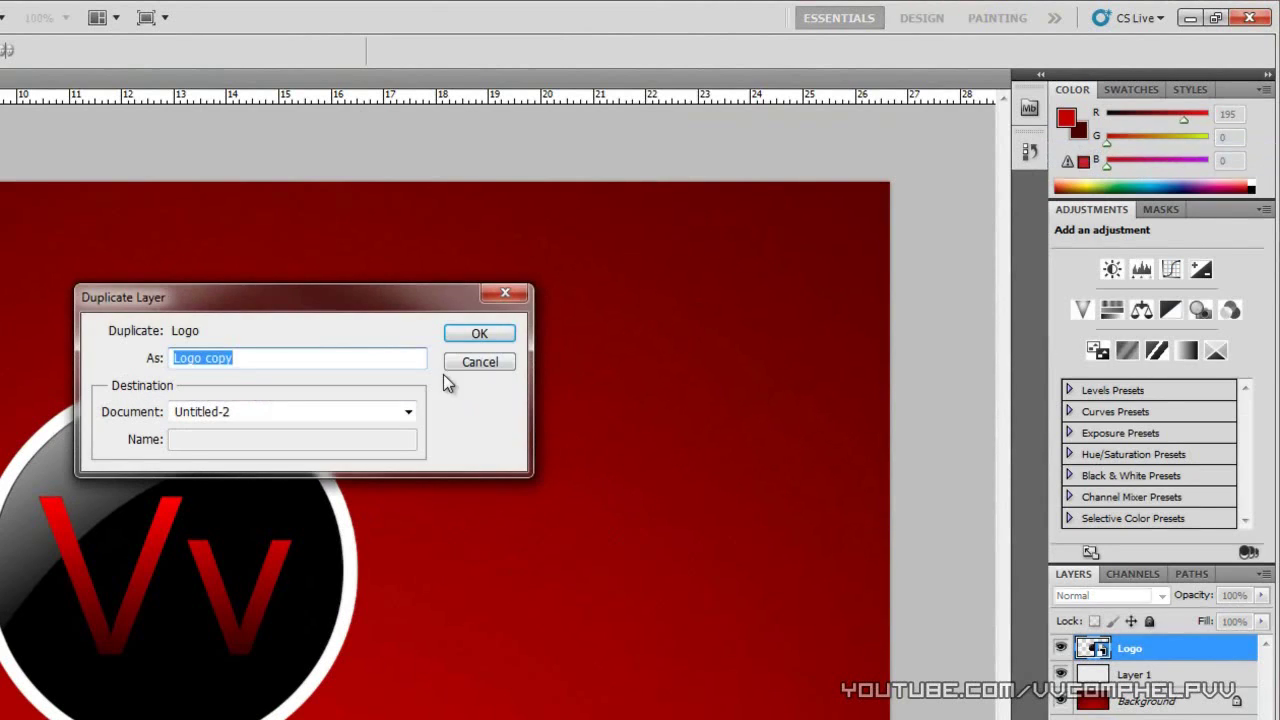
{"action": "type", "text": "white circle"}
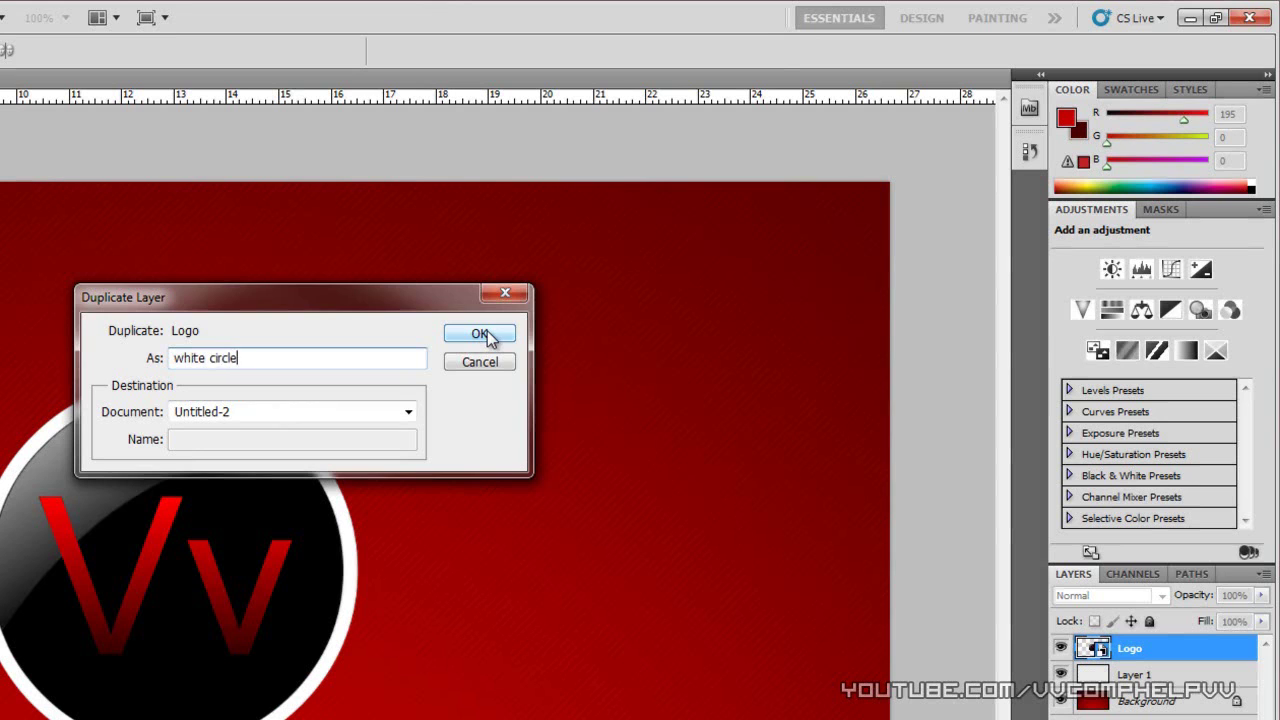
{"action": "left_click", "coordinate": [483, 334]}
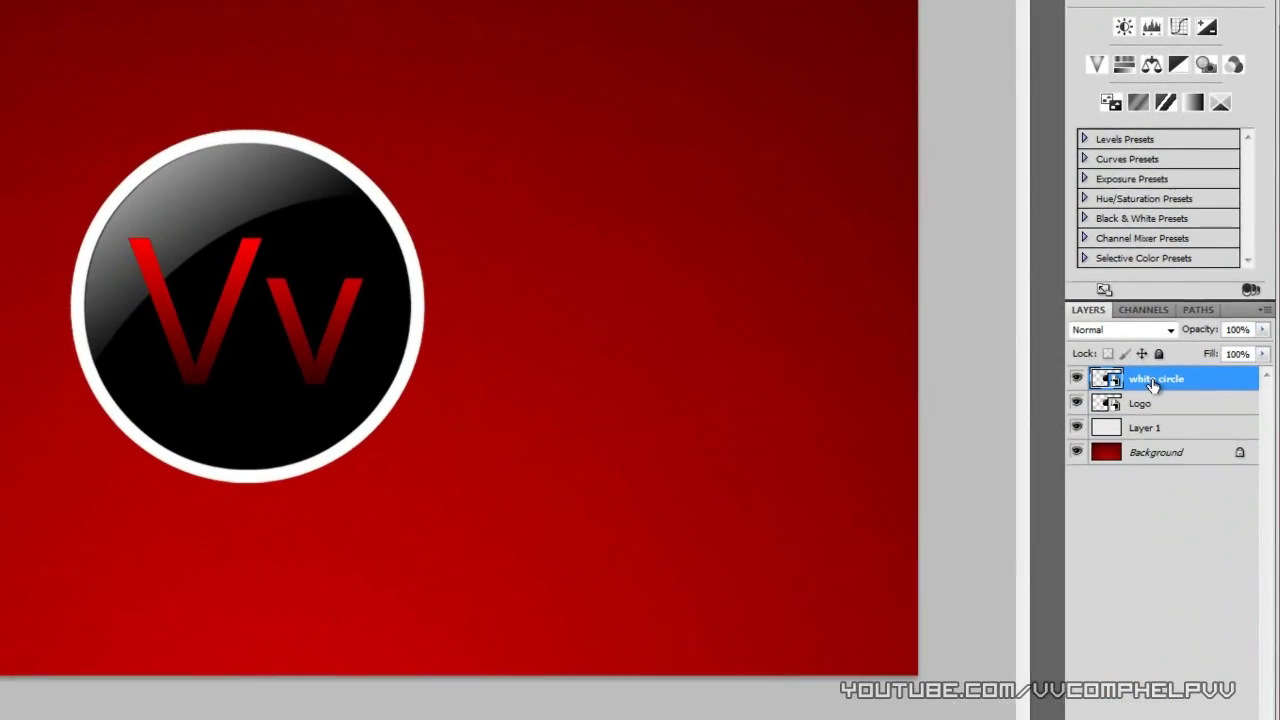
{"action": "left_click_drag", "start_coordinate": [1183, 377], "coordinate": [1169, 411]}
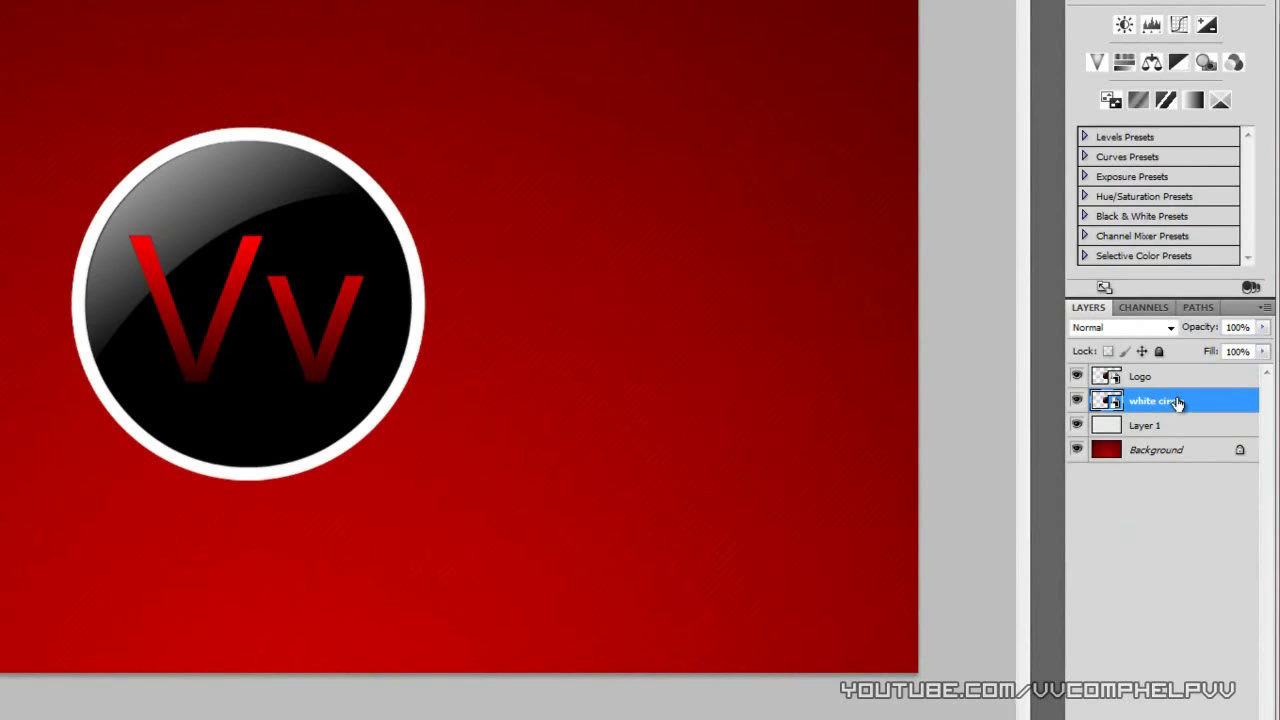
Scale the white circle copy up evenly with Ctrl+T and centre it behind the logo
{"action": "key", "text": "ctrl+t"}
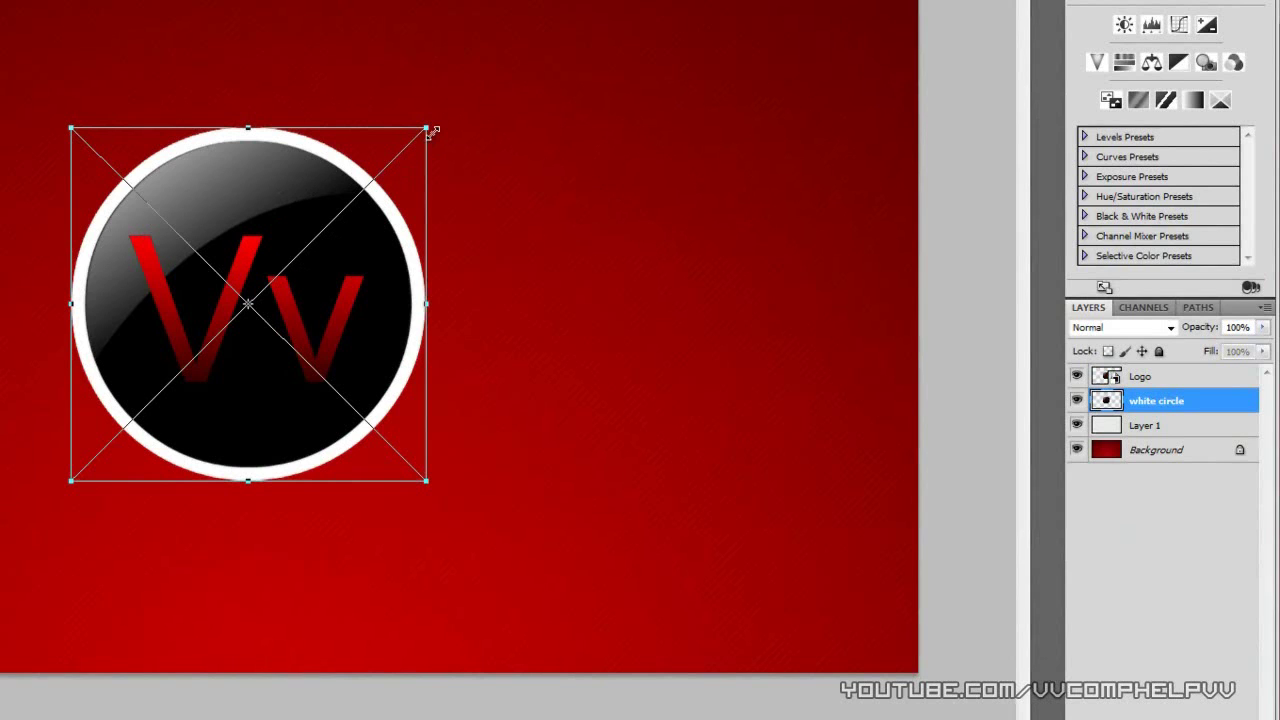
{"action": "left_click_drag", "start_coordinate": [434, 124], "coordinate": [530, 183]}
{"action": "key", "text": "ctrl+z"}
{"action": "left_click_drag", "start_coordinate": [424, 128], "coordinate": [465, 98]}
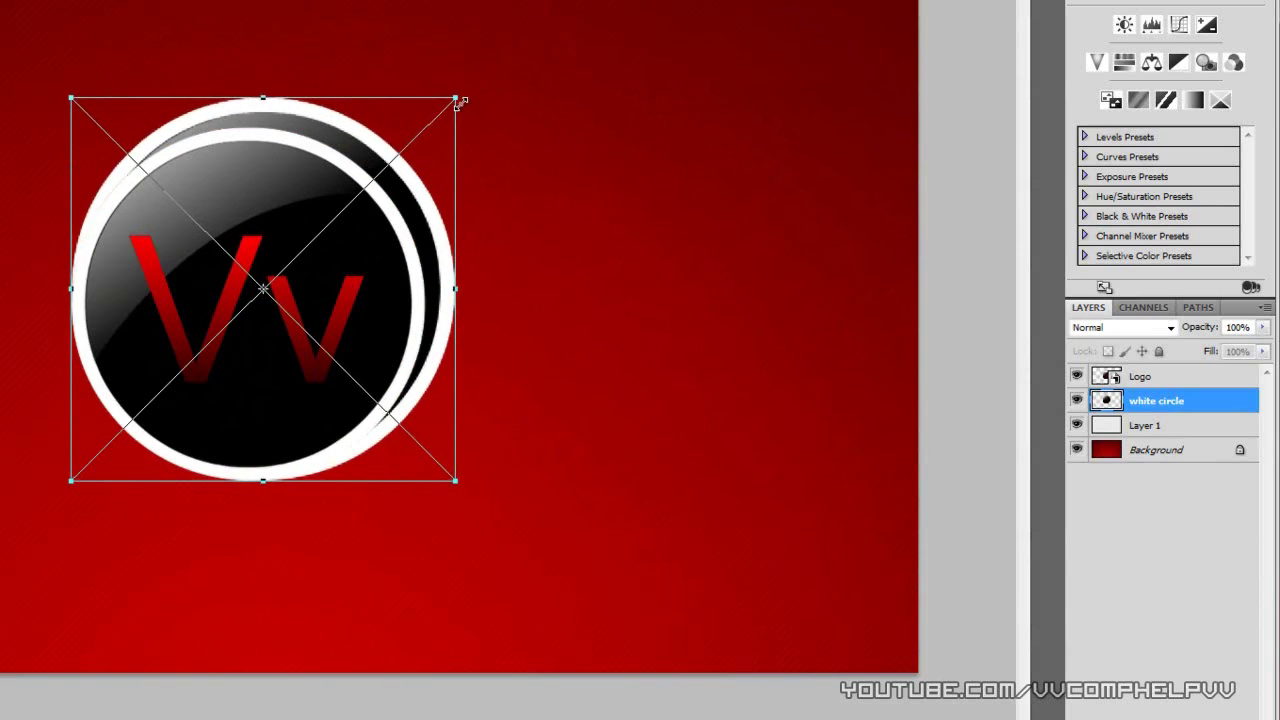
{"action": "left_click_drag", "start_coordinate": [392, 265], "coordinate": [369, 277]}
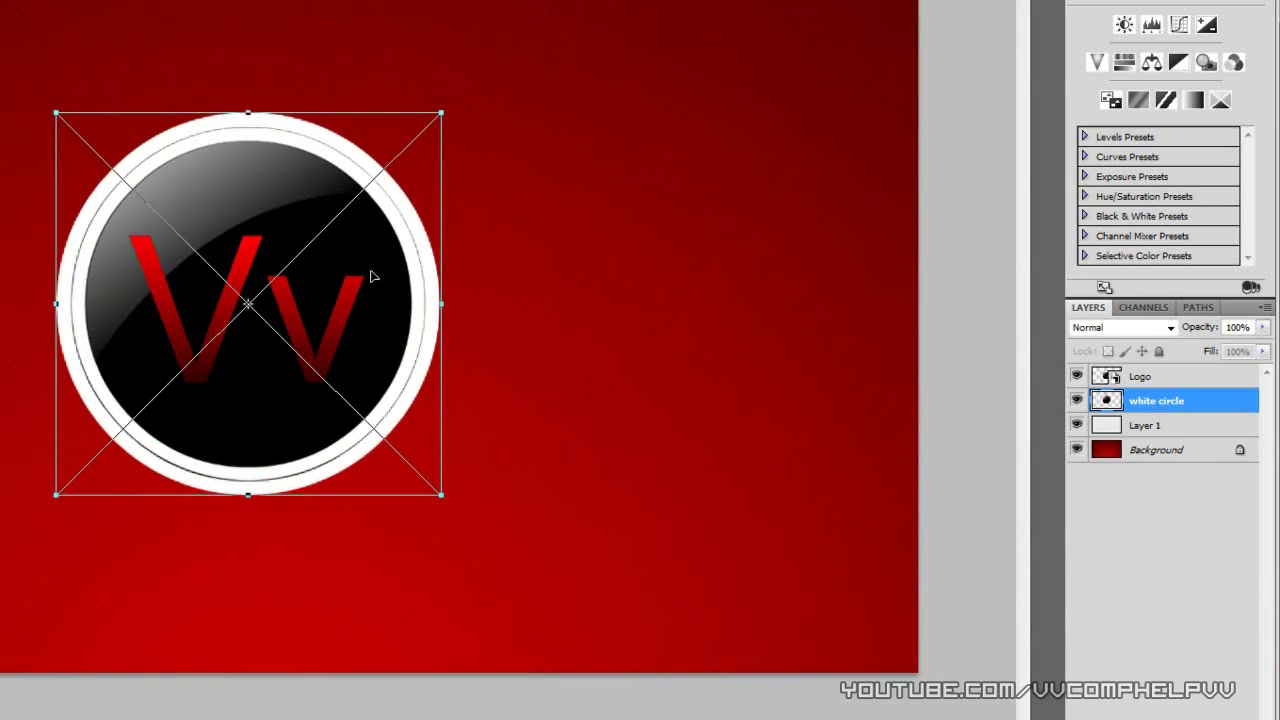
{"action": "key", "text": "Return"}
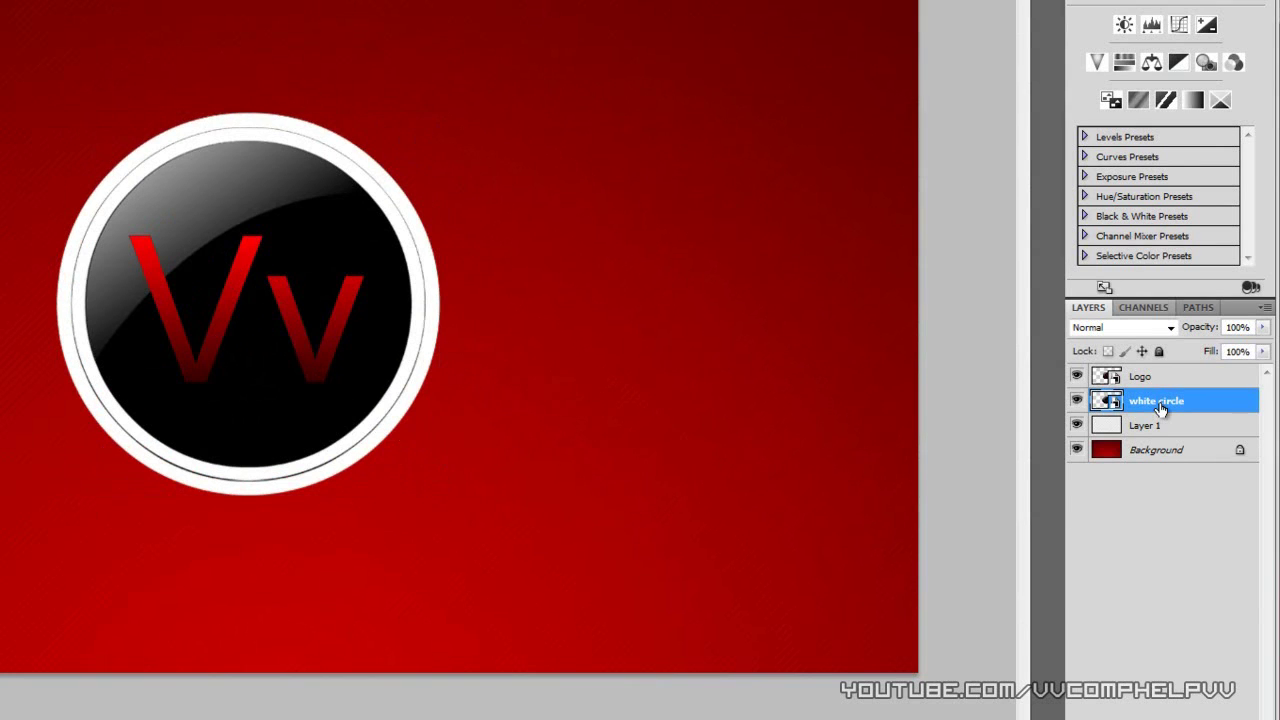
{"action": "right_click", "coordinate": [1152, 402]}
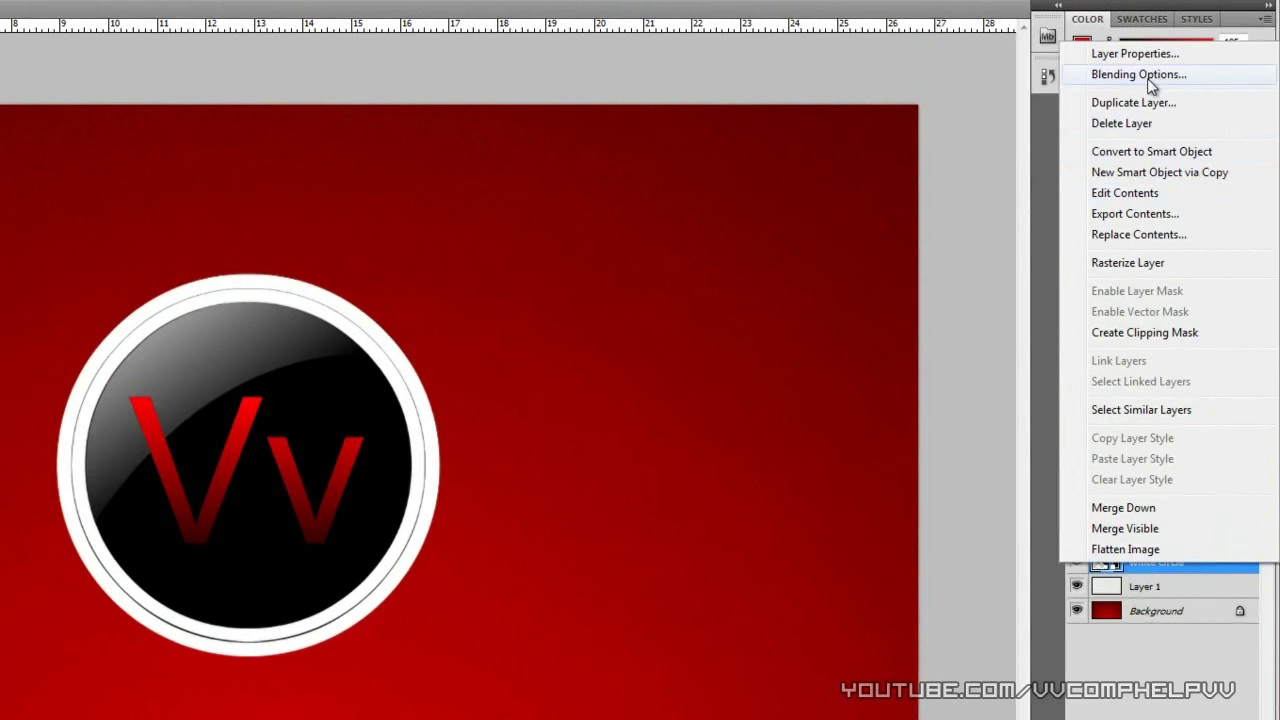
Give the white circle layer a pure white Color Overlay style
{"action": "left_click", "coordinate": [1152, 76]}
{"action": "left_click", "coordinate": [777, 362]}
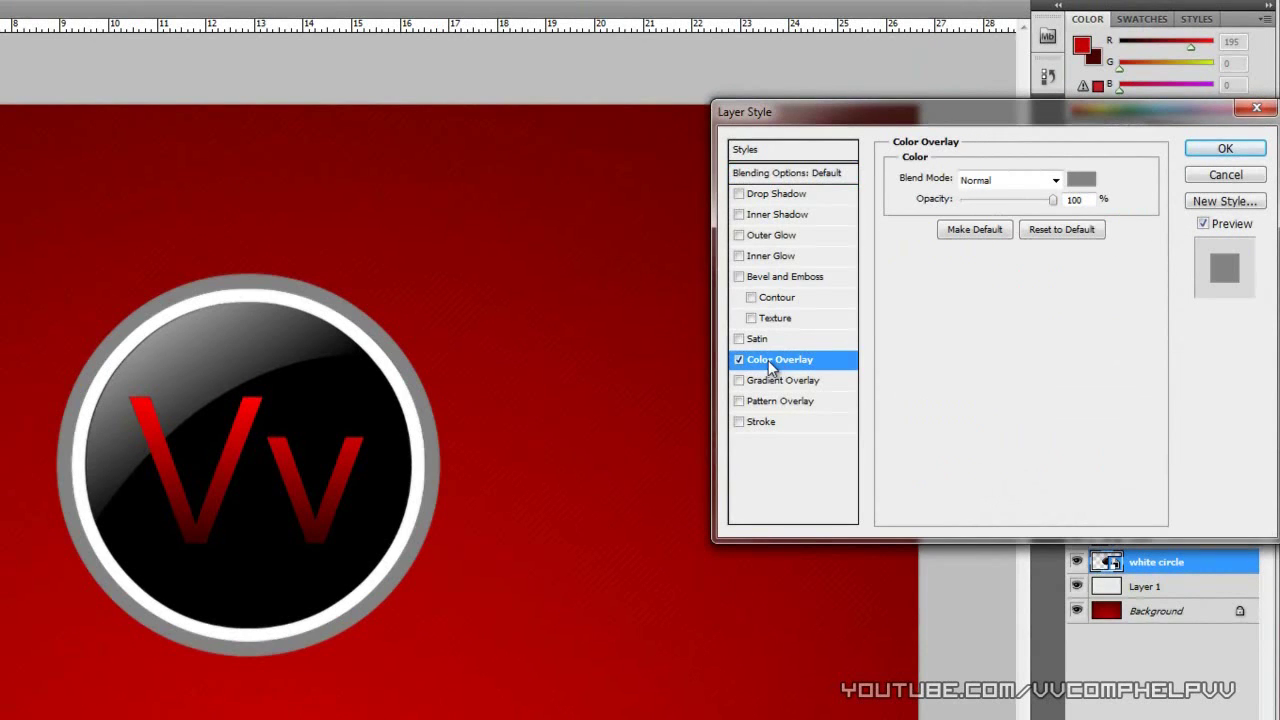
{"action": "left_click", "coordinate": [1081, 179]}
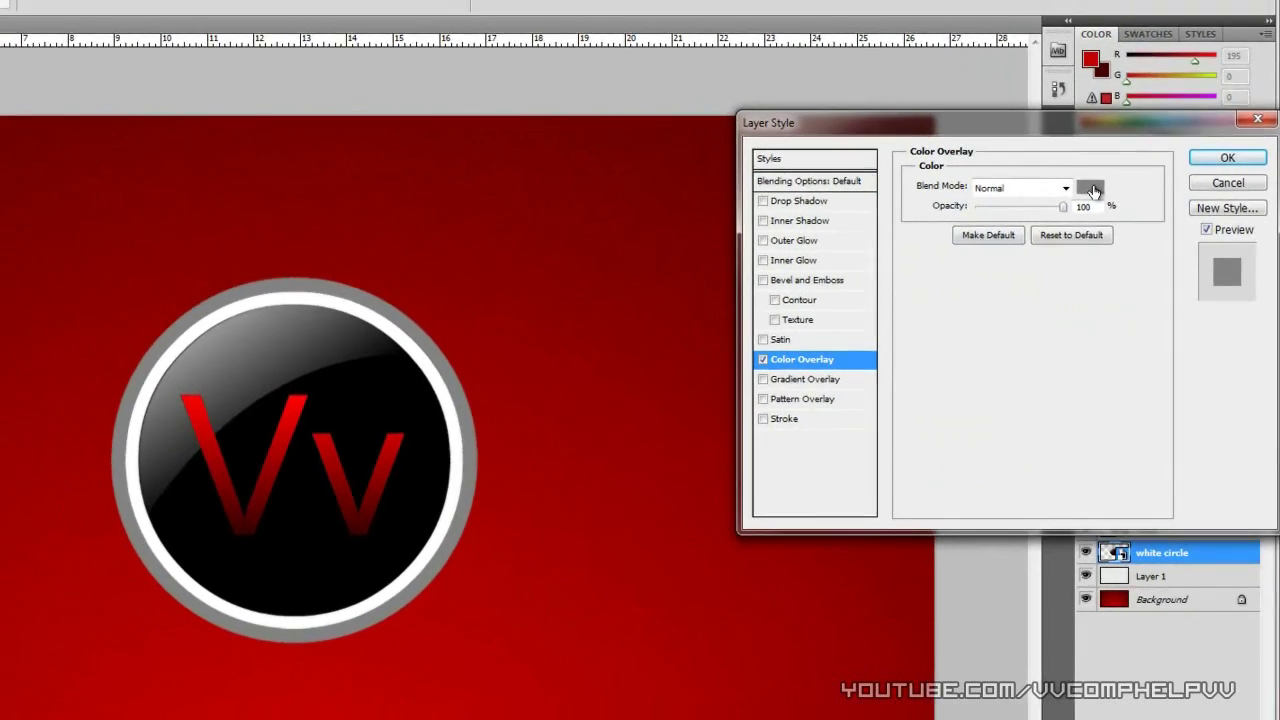
{"action": "left_click", "coordinate": [81, 302]}
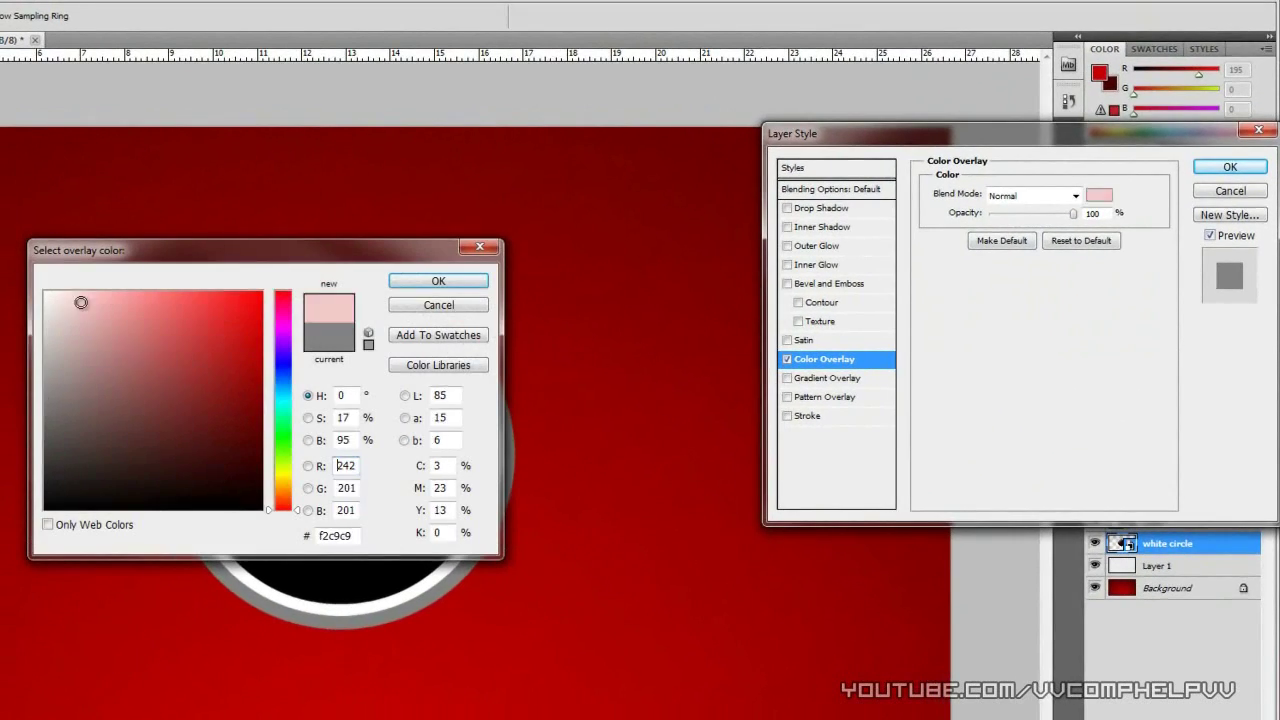
{"action": "left_click_drag", "start_coordinate": [81, 302], "coordinate": [44, 291]}
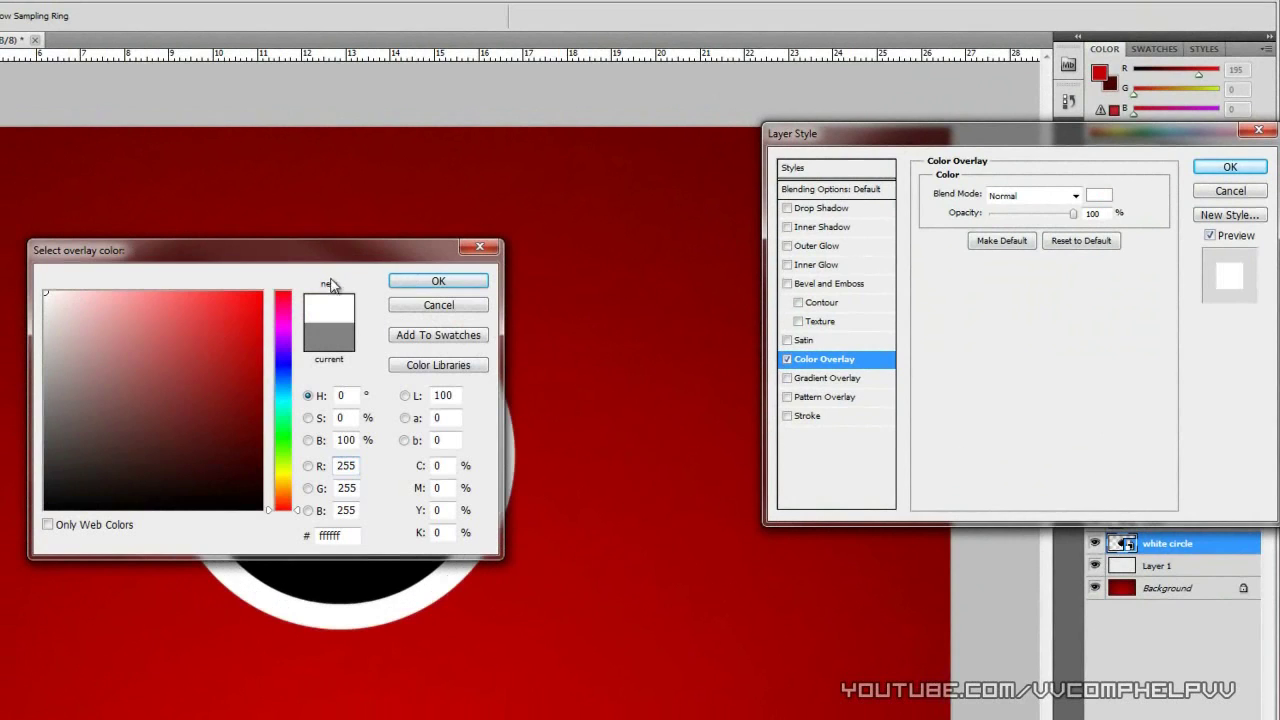
{"action": "left_click", "coordinate": [438, 281]}
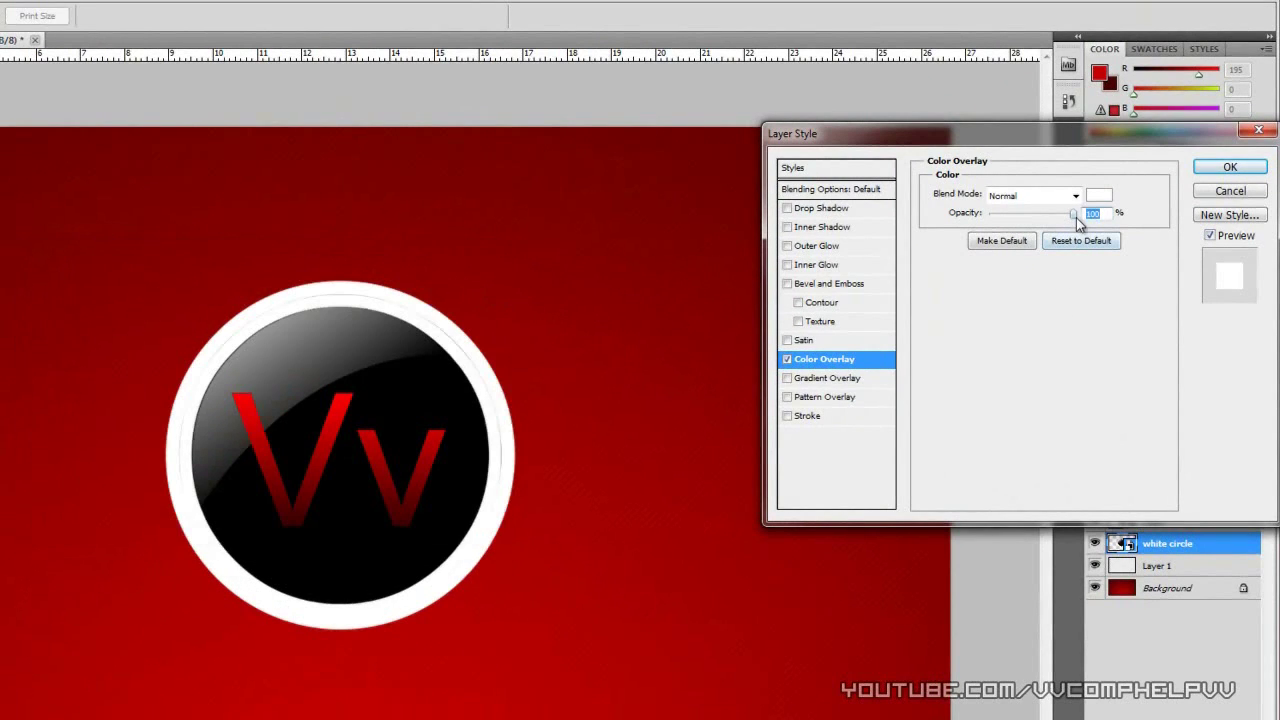
{"action": "left_click", "coordinate": [1212, 170]}
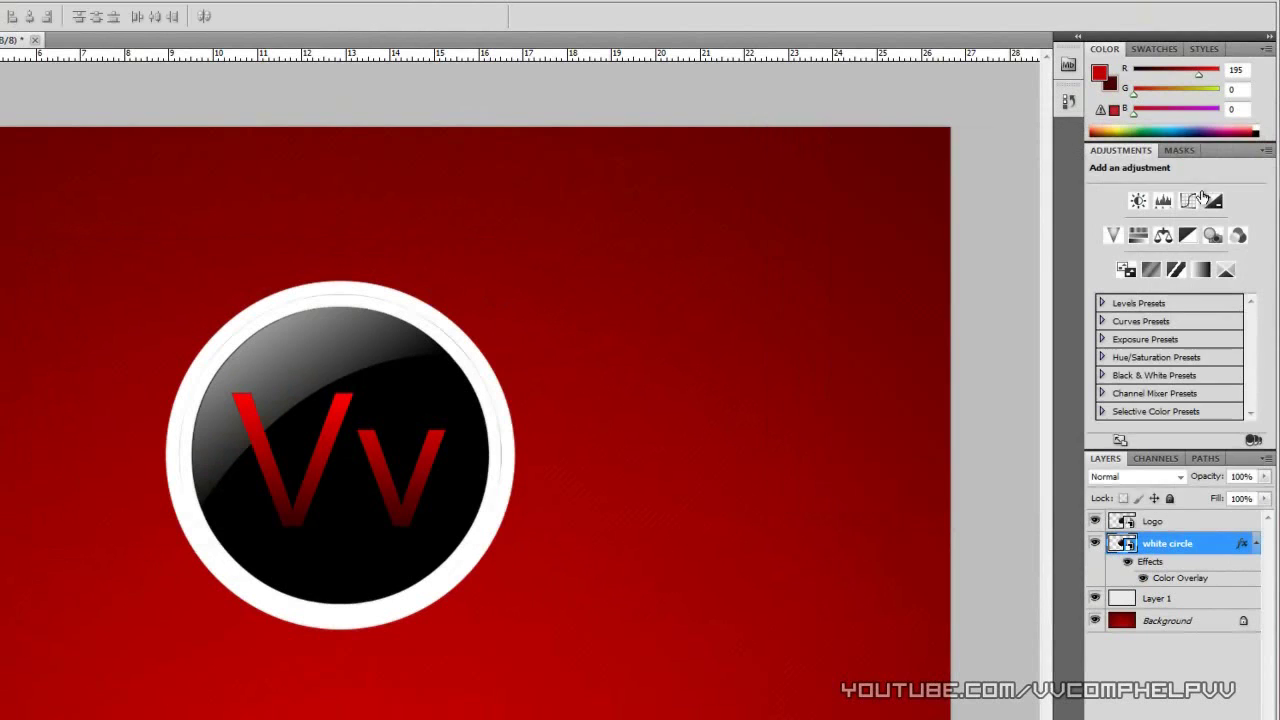
Try rasterizing the white circle layer with its overlay, then undo it
{"action": "right_click", "coordinate": [1172, 549]}
{"action": "left_click", "coordinate": [1166, 269]}
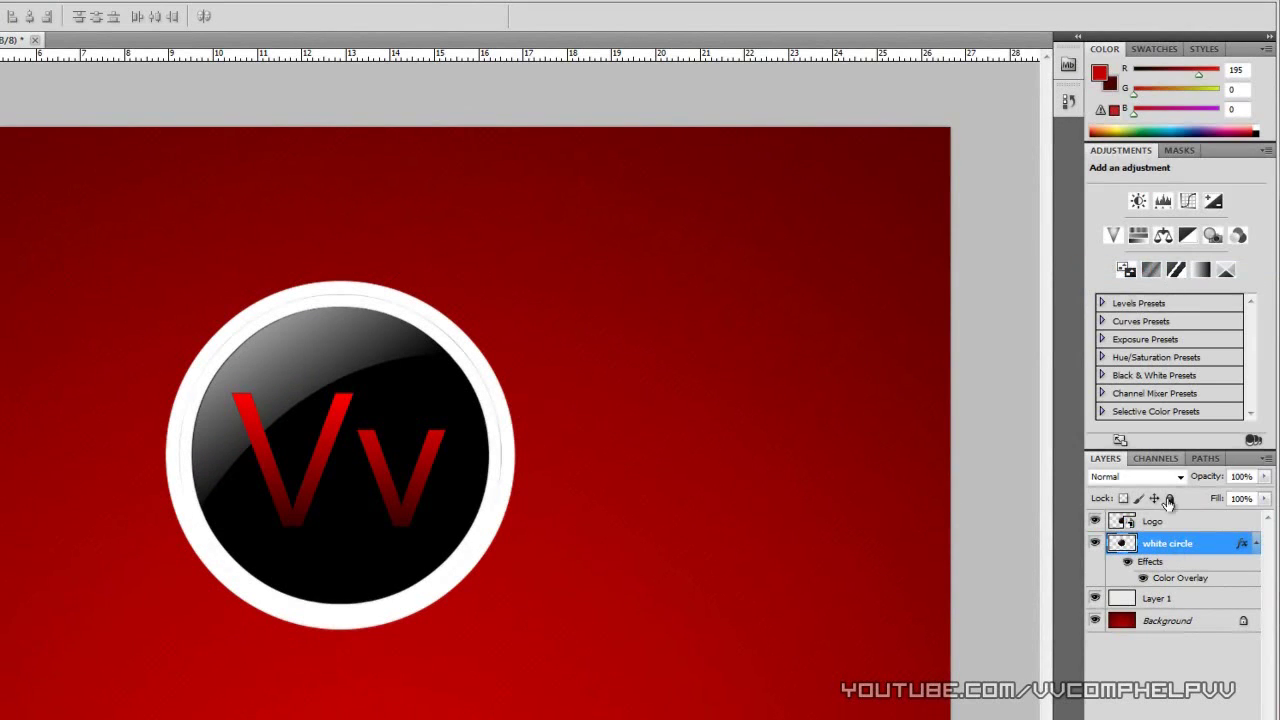
{"action": "right_click", "coordinate": [1162, 545]}
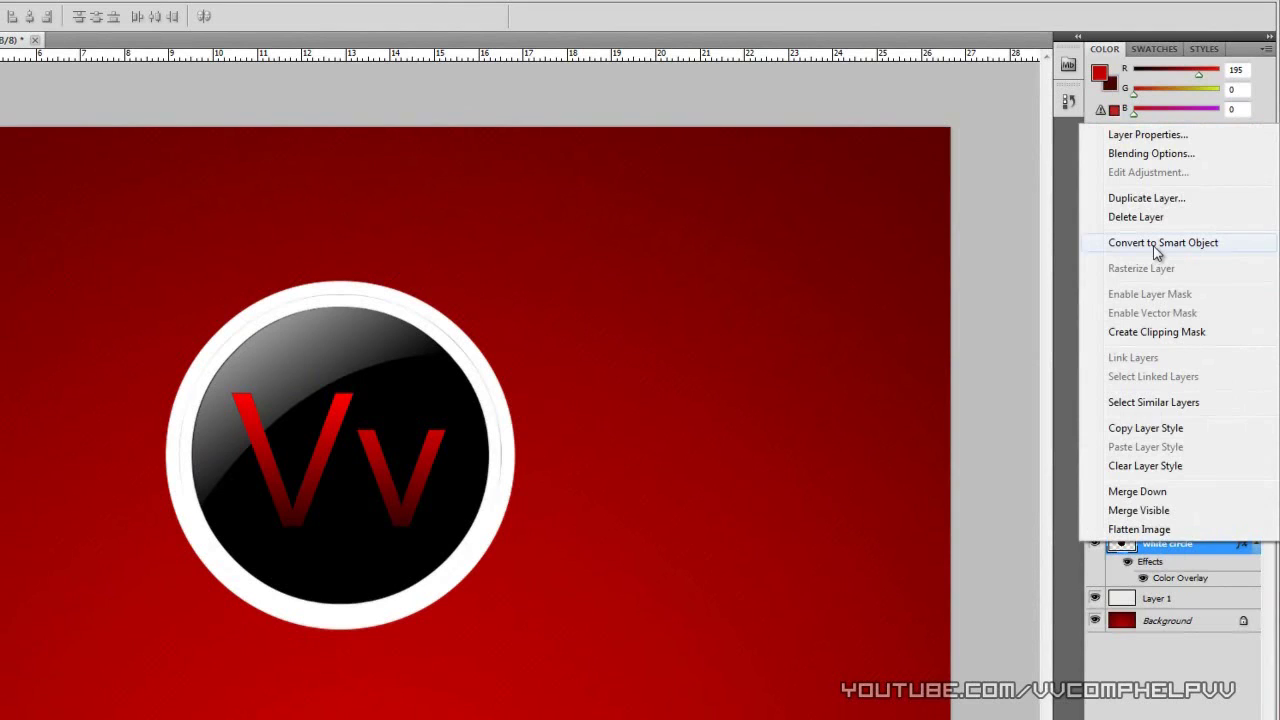
{"action": "left_click", "coordinate": [1155, 243]}
{"action": "right_click", "coordinate": [1172, 546]}
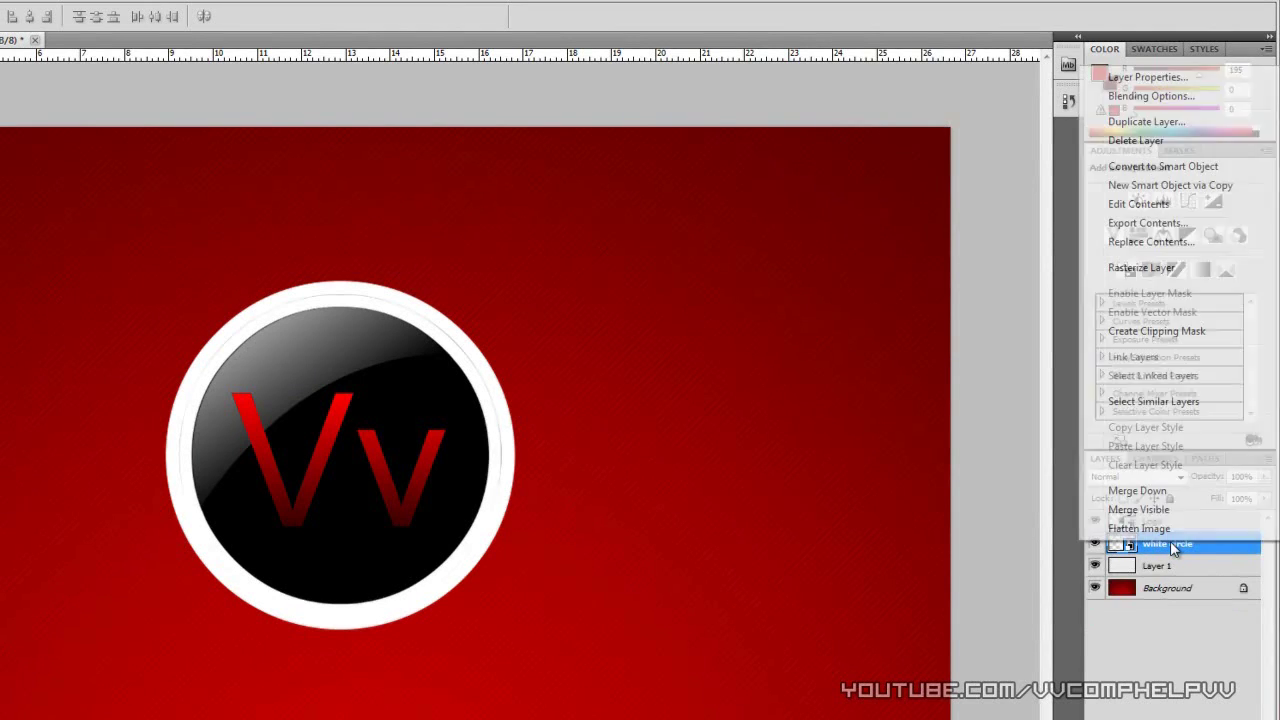
{"action": "left_click", "coordinate": [1140, 268]}
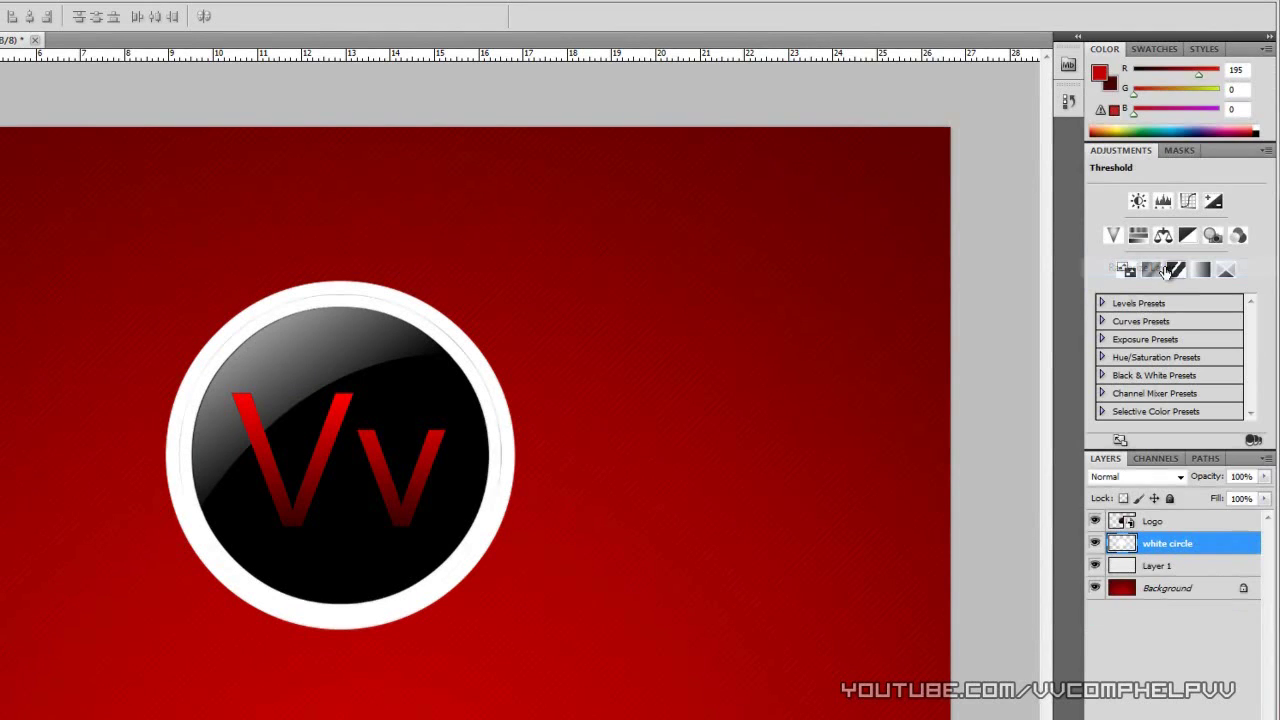
{"action": "key", "text": "ctrl+z"}
{"action": "key", "text": "ctrl+z"}
{"action": "key", "text": "ctrl+z"}
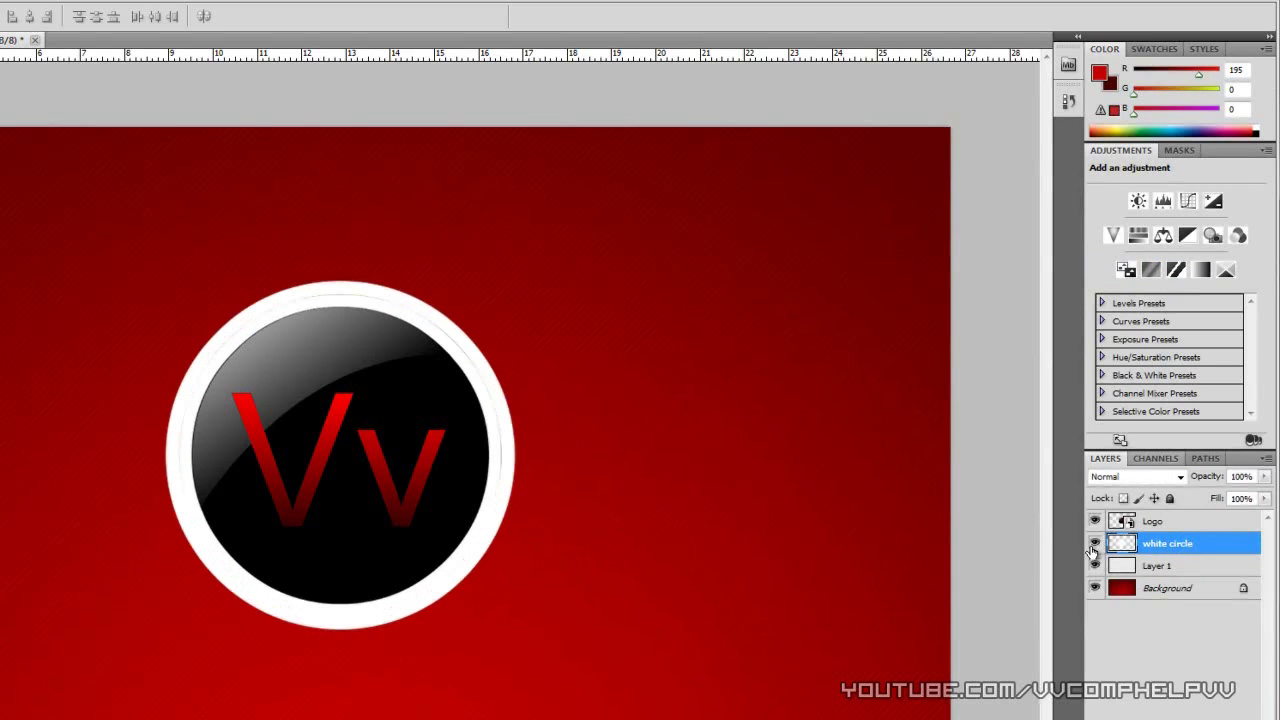
{"action": "key", "text": "ctrl+z"}
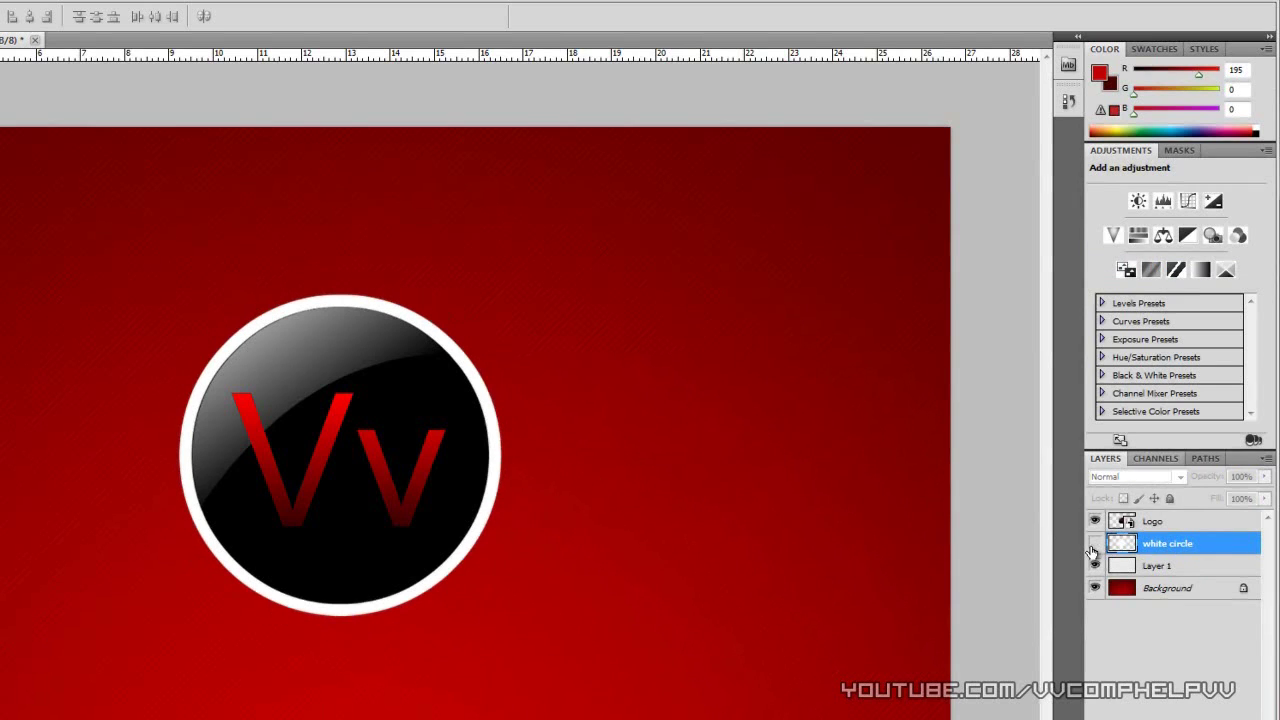
Toggle the Logo and white circle visibility to check the white ring
{"action": "left_click", "coordinate": [1094, 545]}
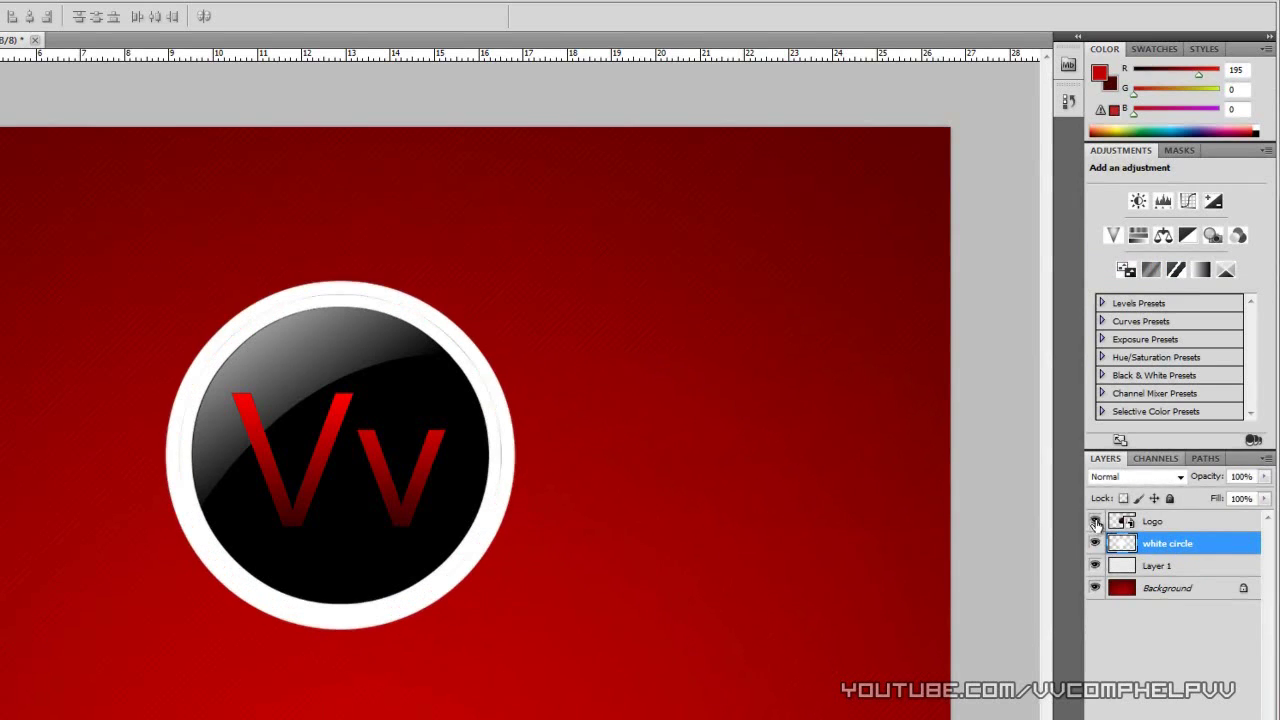
{"action": "left_click", "coordinate": [1095, 521]}
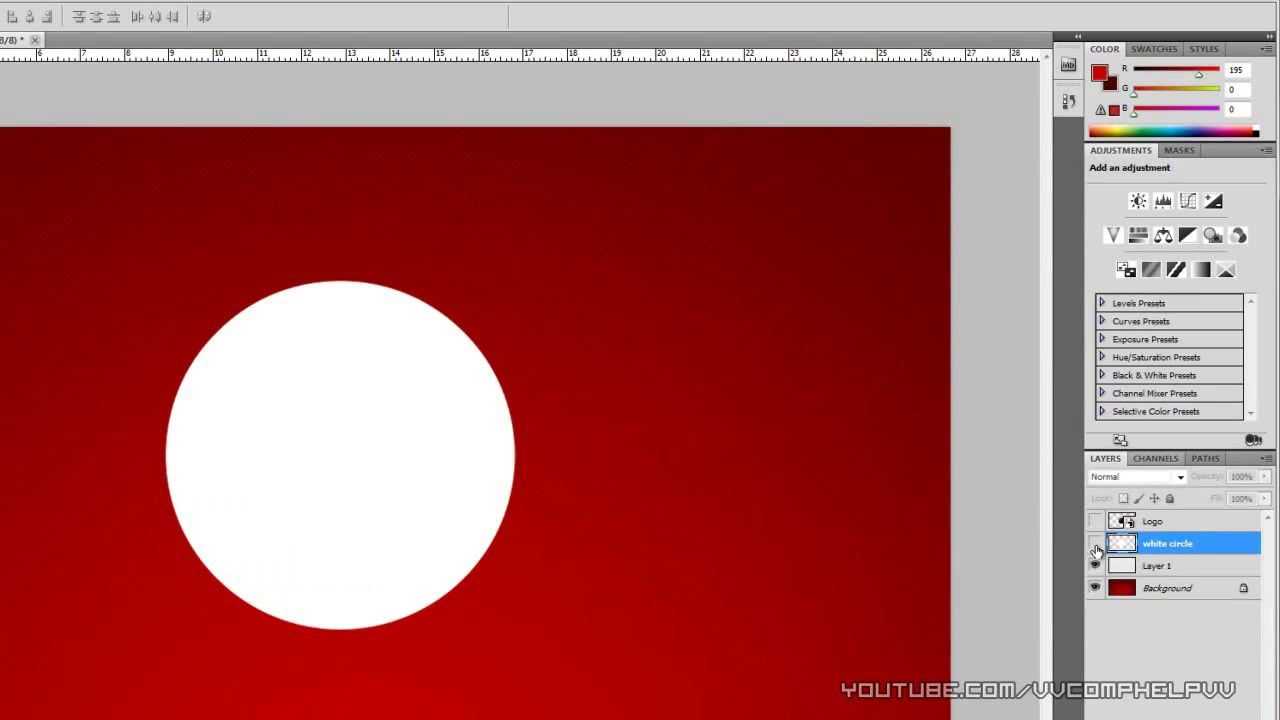
{"action": "left_click", "coordinate": [1095, 543]}
{"action": "left_click", "coordinate": [1095, 544]}
{"action": "left_click", "coordinate": [1095, 544]}
{"action": "left_click", "coordinate": [1095, 544]}
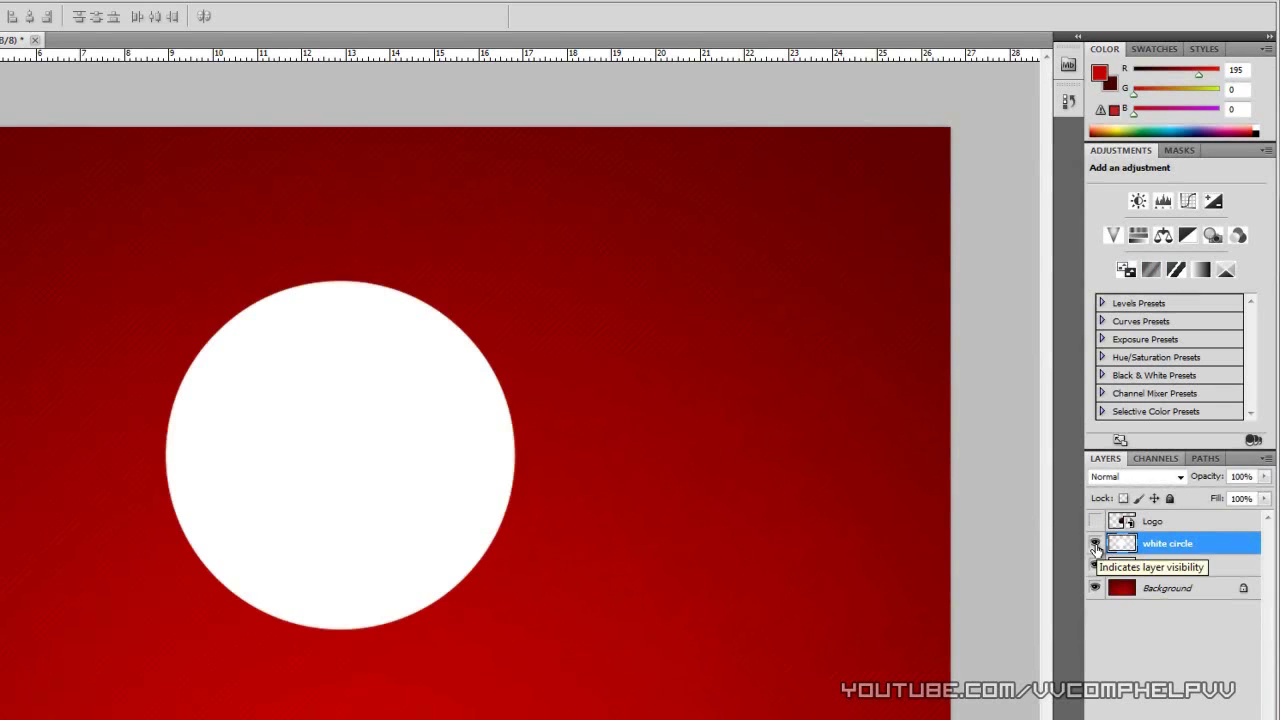
{"action": "left_click", "coordinate": [1095, 544]}
{"action": "left_click", "coordinate": [1095, 544]}
{"action": "left_click", "coordinate": [1095, 521]}
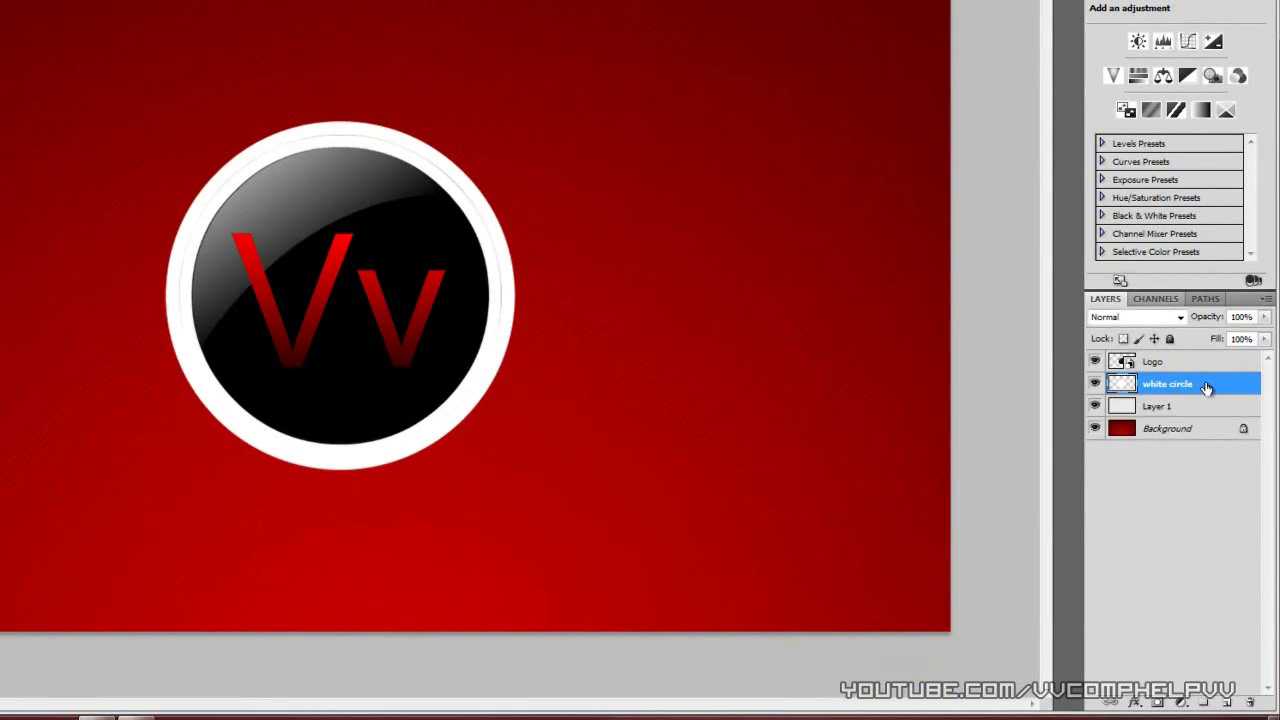
Create a new layer between Logo and white circle and rename it 'Big Lines'
{"action": "left_click", "coordinate": [1231, 703]}
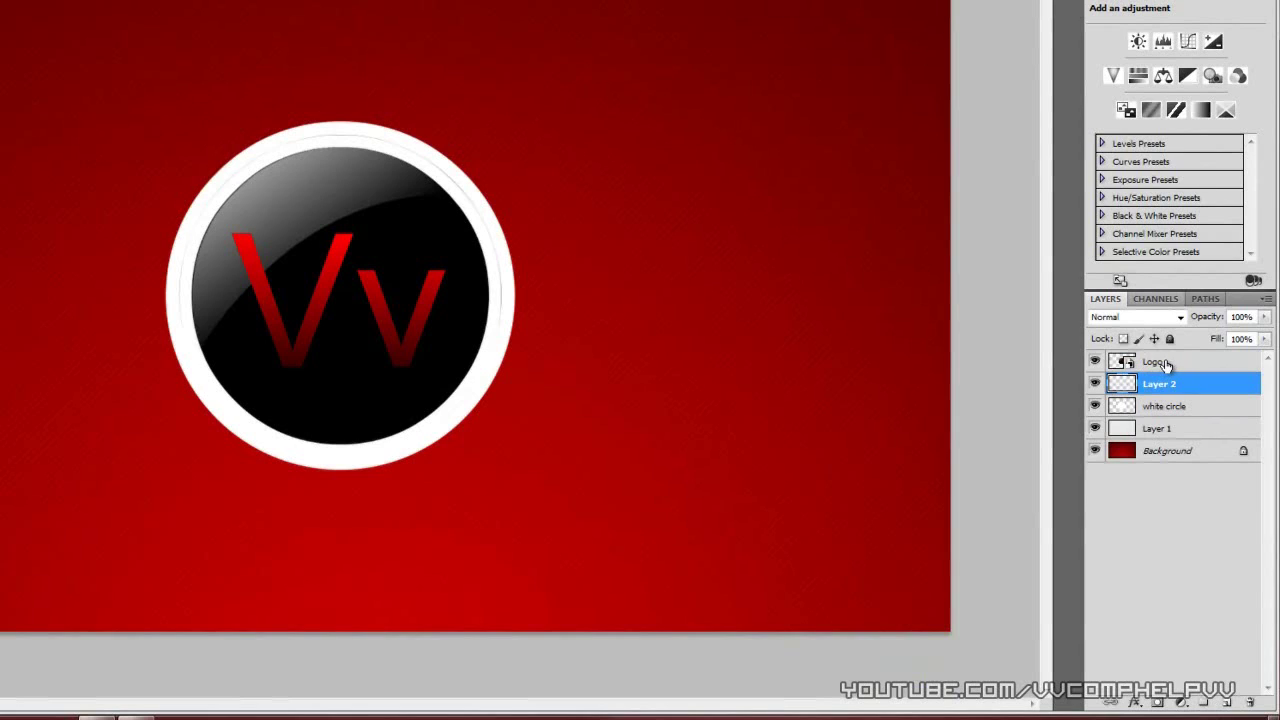
{"action": "left_click", "coordinate": [1150, 362]}
{"action": "left_click", "coordinate": [1163, 390]}
{"action": "double_click", "coordinate": [1158, 386]}
{"action": "type", "text": "Big Lines"}
{"action": "key", "text": "Return"}
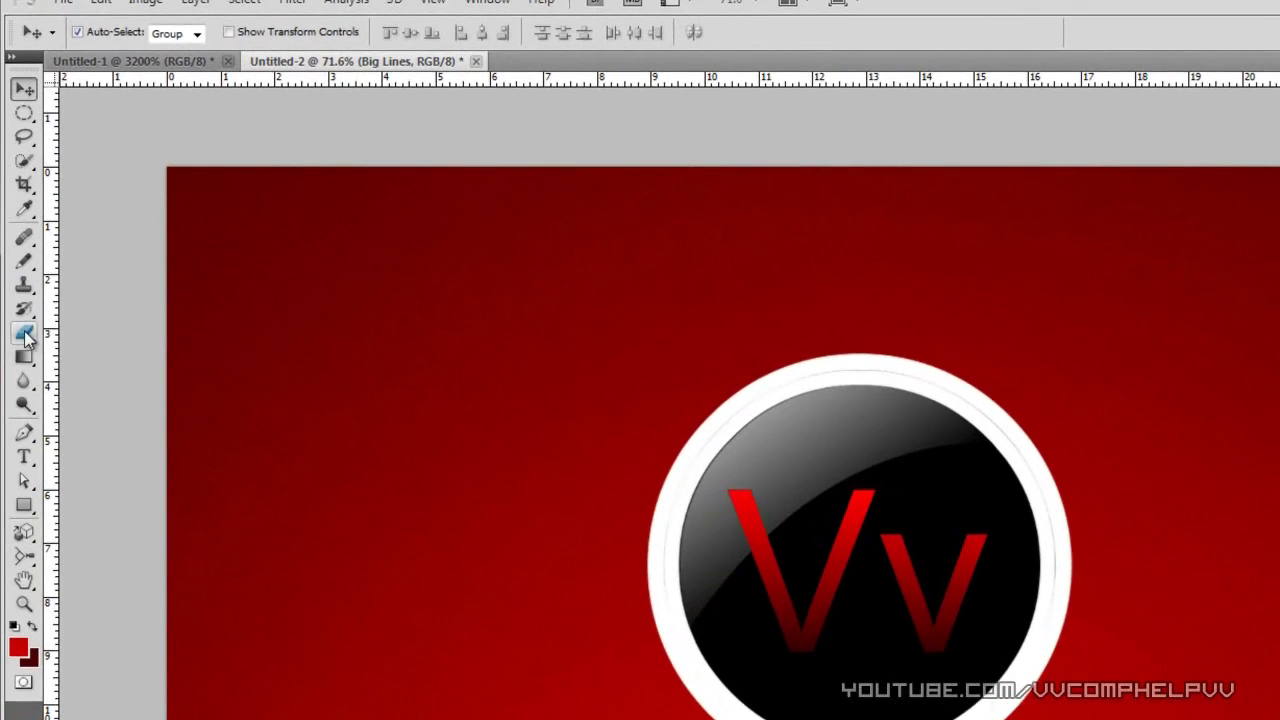
Set the Rectangle tool to a white foreground and Fill Pixels, then draw a full-width white band
{"action": "left_click", "coordinate": [25, 506]}
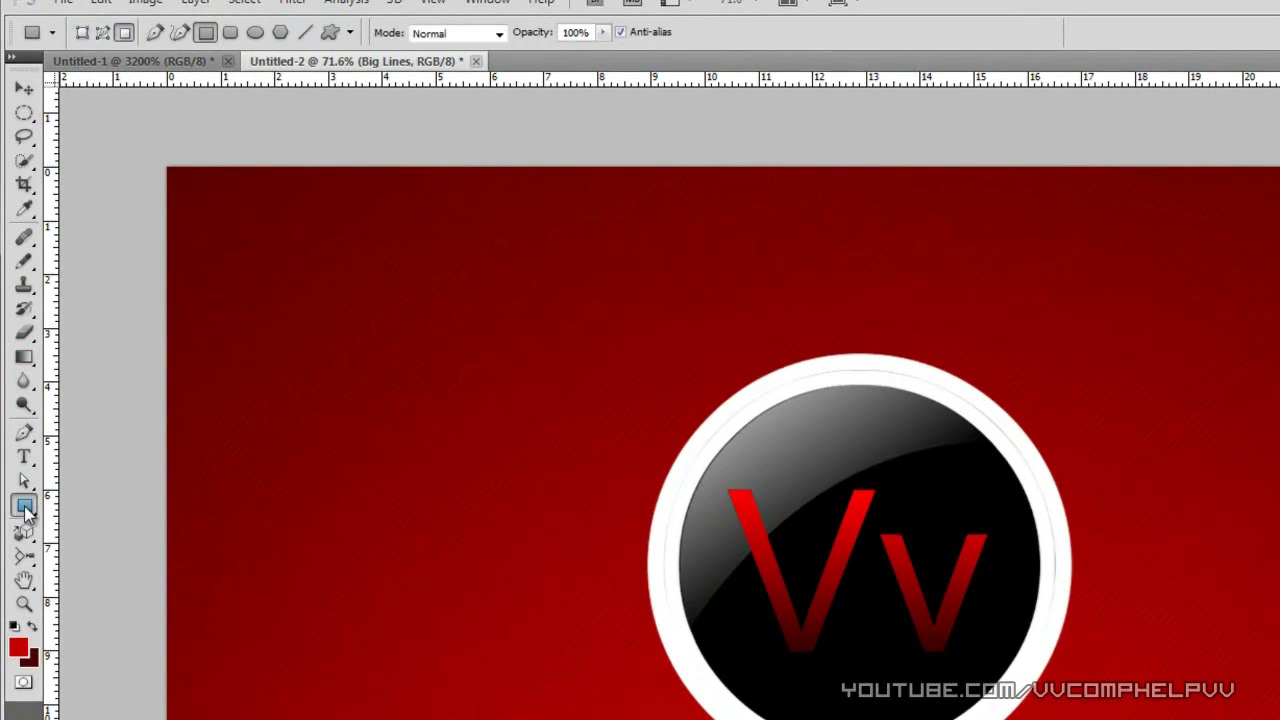
{"action": "left_click", "coordinate": [92, 504]}
{"action": "key", "text": "d"}
{"action": "left_click", "coordinate": [32, 626]}
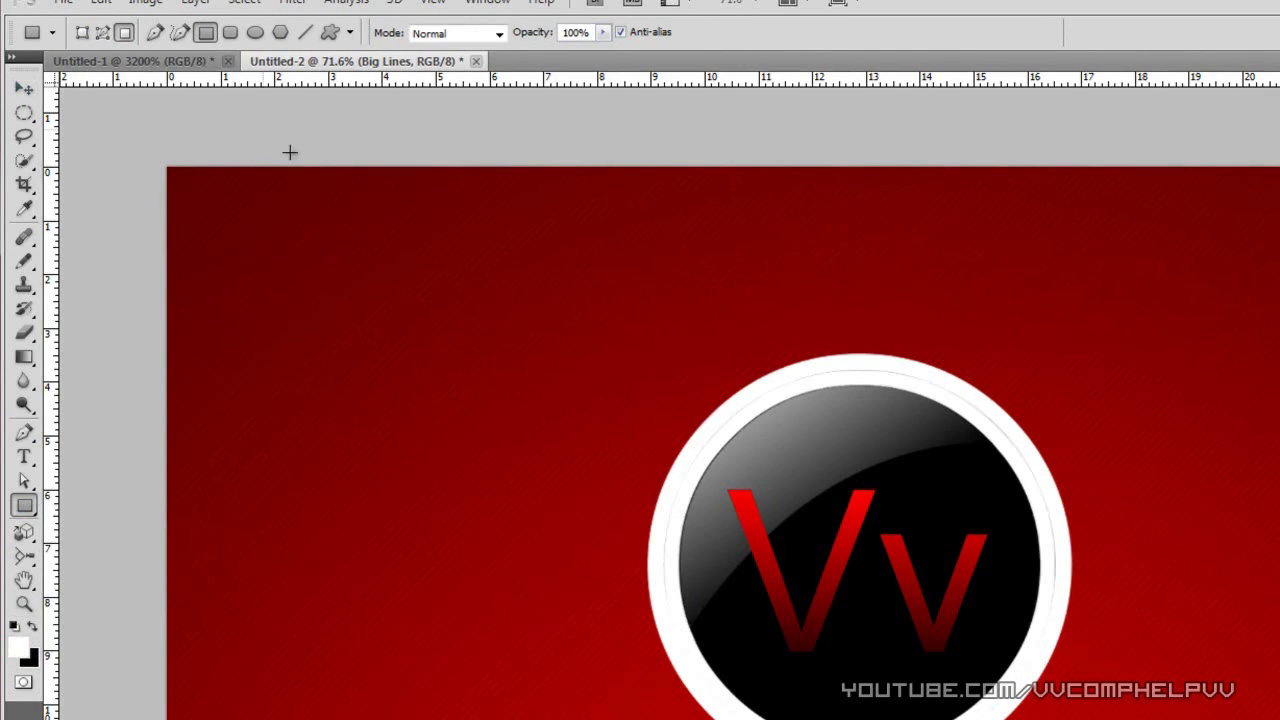
{"action": "left_click", "coordinate": [124, 35]}
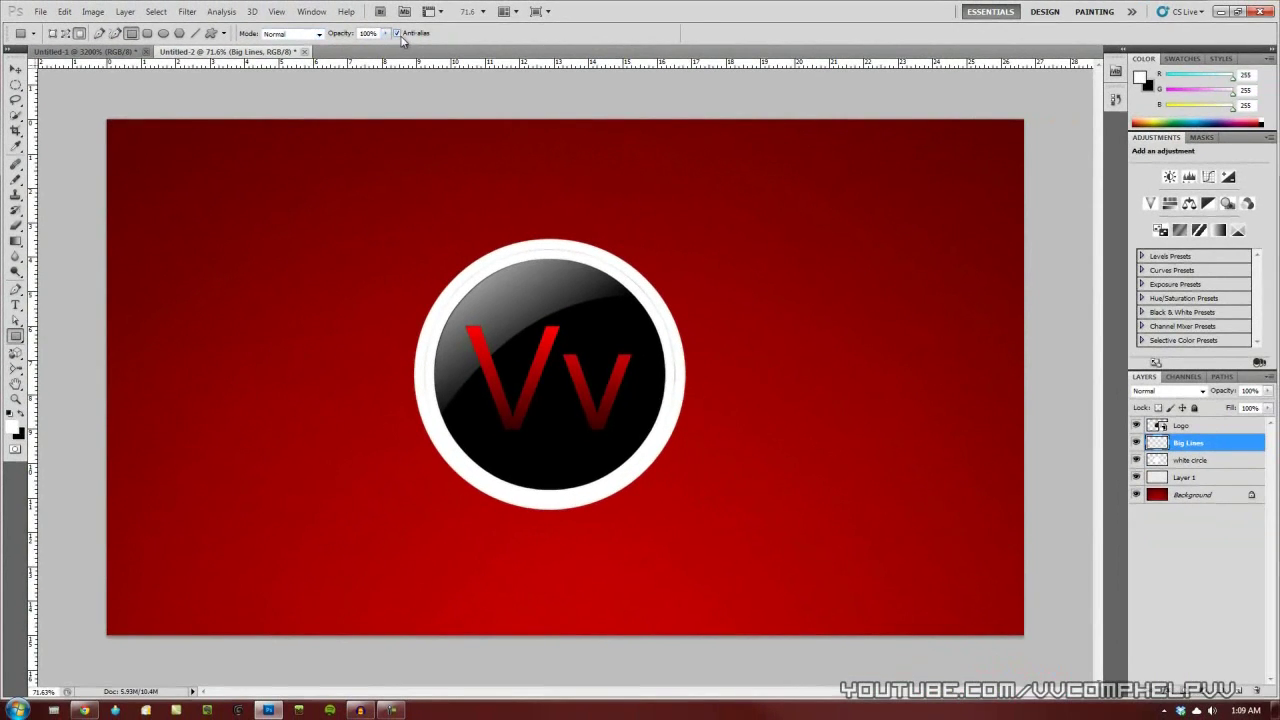
{"action": "left_click_drag", "start_coordinate": [104, 152], "coordinate": [1035, 196]}
Position the pair of top white bands, then move a copy of the pair to the bottom edge
{"action": "key", "text": "v"}
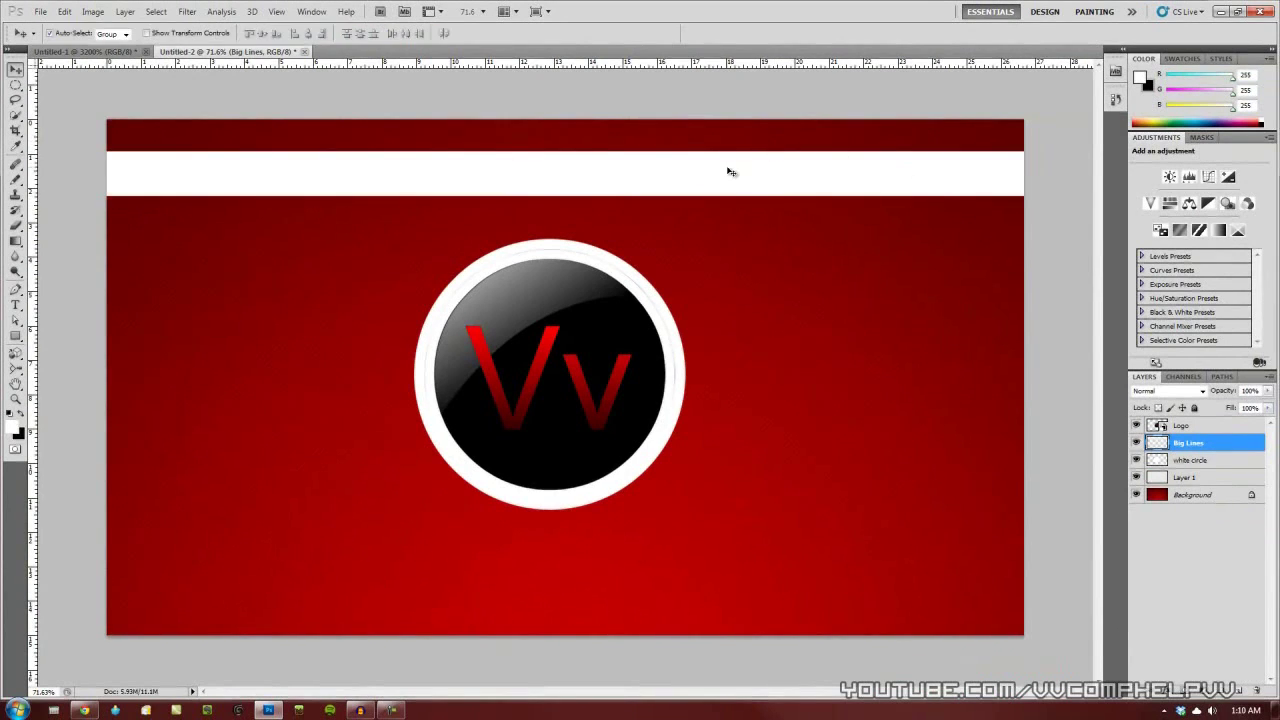
{"action": "left_click_drag", "start_coordinate": [729, 171], "coordinate": [740, 217]}
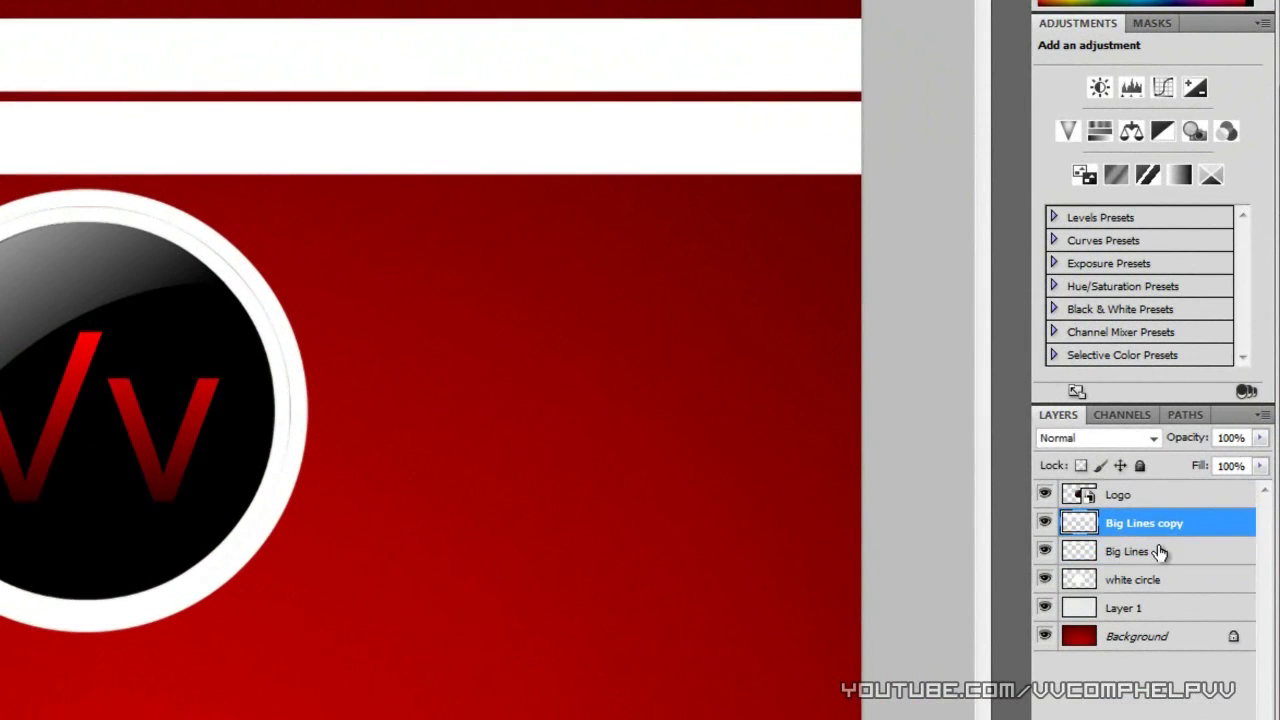
{"action": "left_click", "coordinate": [1158, 552]}
{"action": "left_click", "coordinate": [1143, 528]}
{"action": "left_click", "coordinate": [1155, 552], "text": "shift"}
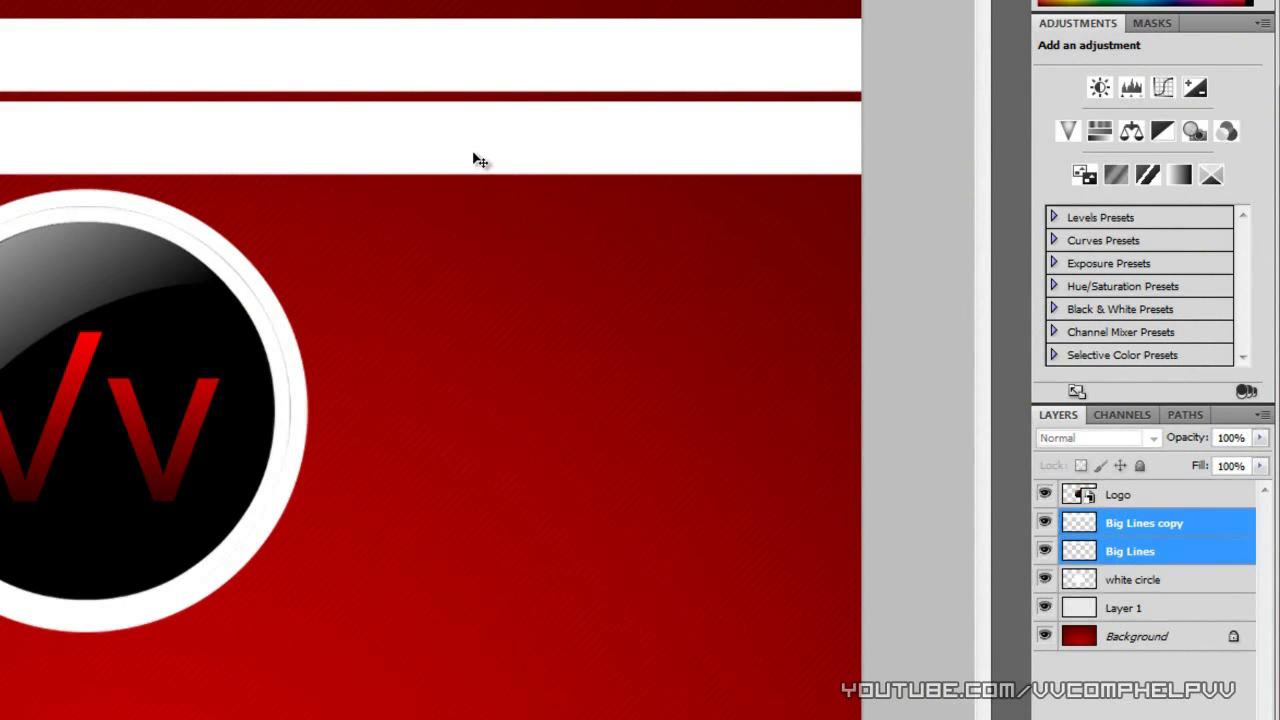
{"action": "left_click_drag", "start_coordinate": [474, 146], "coordinate": [486, 193]}
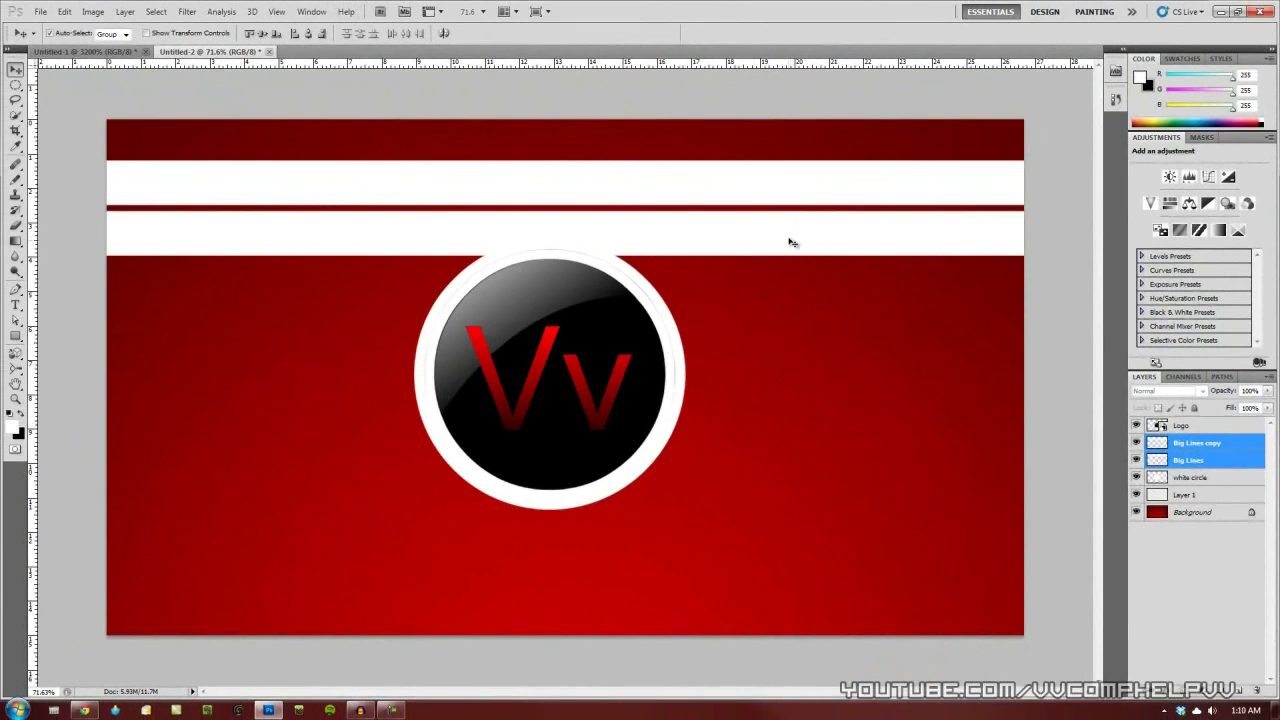
{"action": "key", "text": "ctrl+z"}
{"action": "left_click_drag", "start_coordinate": [801, 216], "coordinate": [806, 607]}
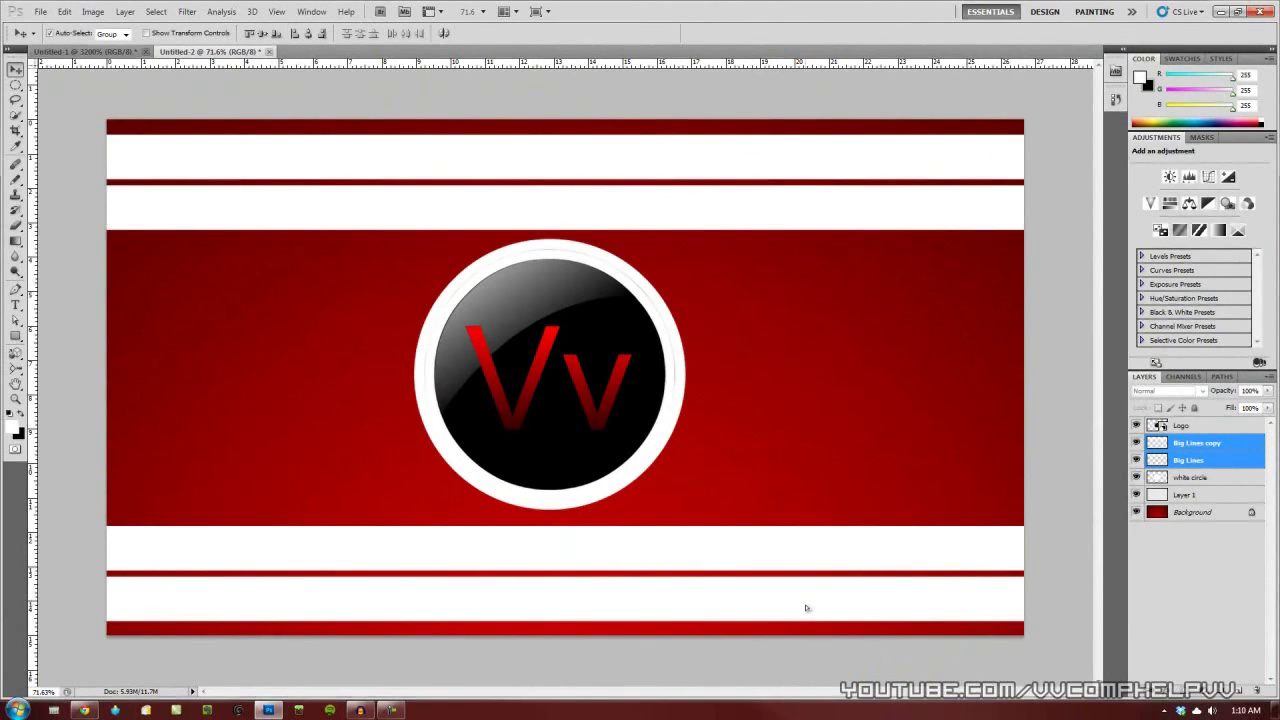
{"action": "key", "text": "ctrl+j"}
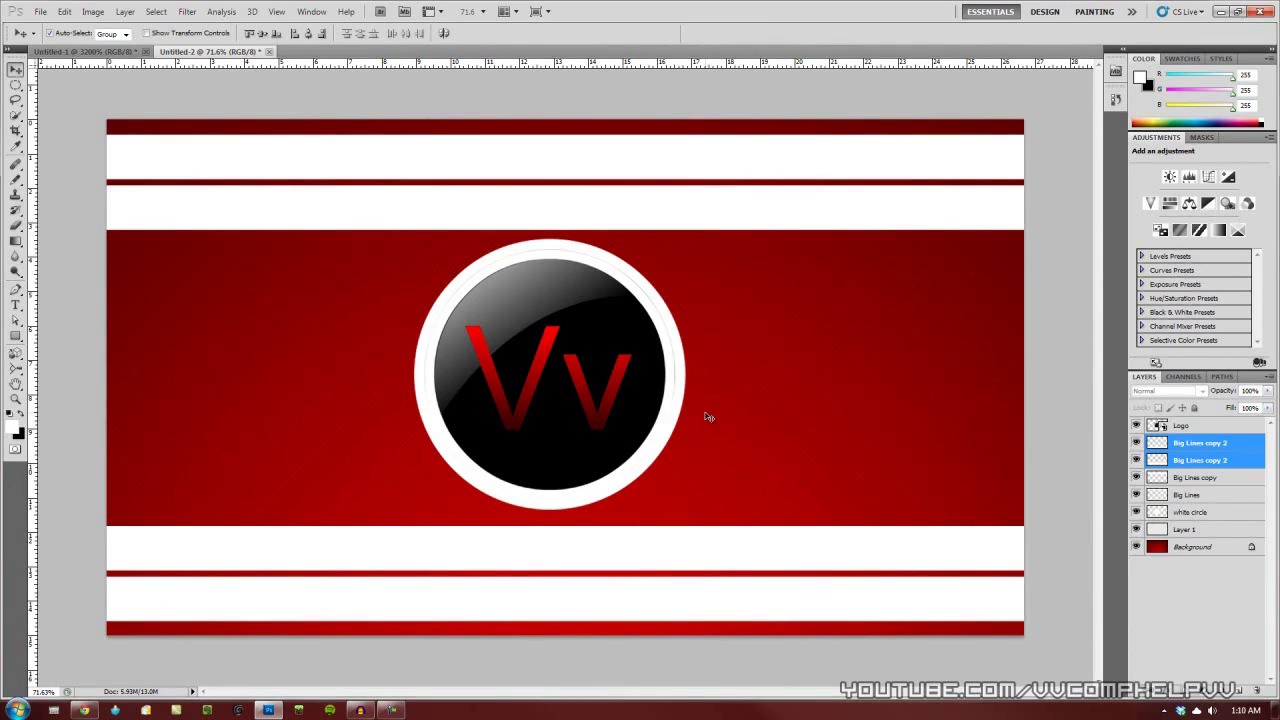
Nudge the Logo and white circle layers down slightly together
{"action": "left_click", "coordinate": [1200, 427]}
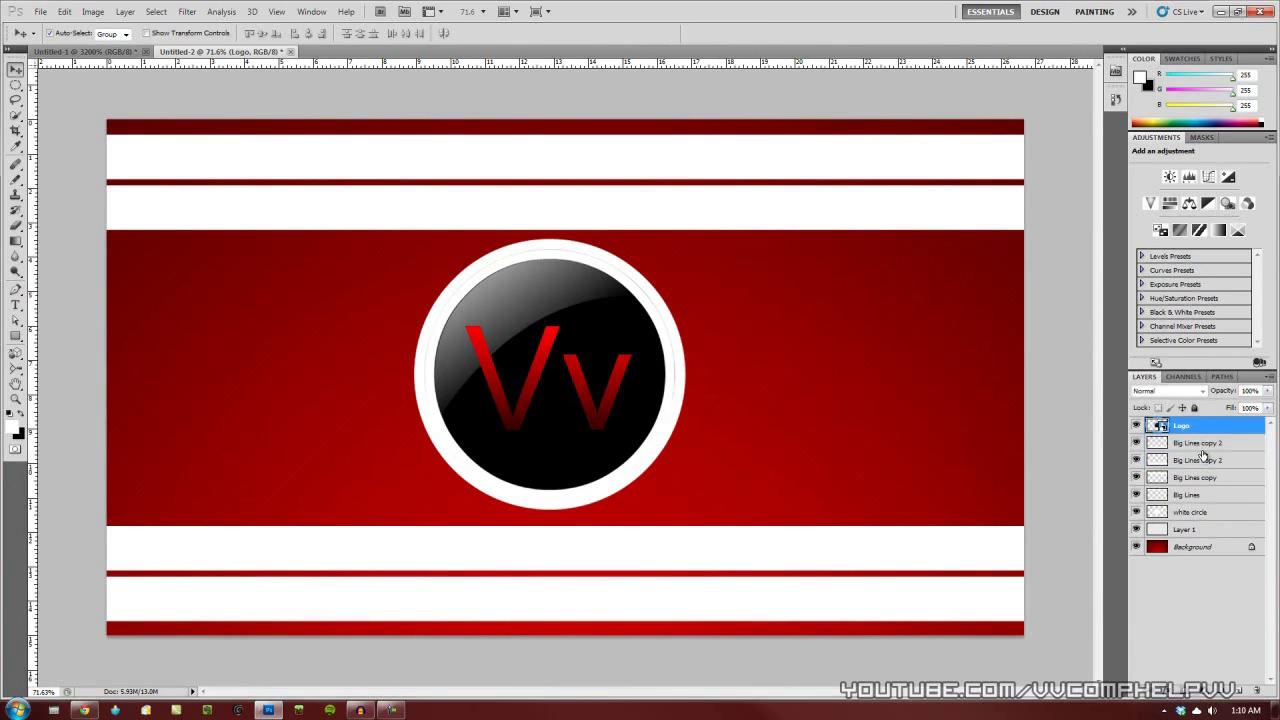
{"action": "left_click", "coordinate": [1203, 513], "text": "ctrl"}
{"action": "left_click_drag", "start_coordinate": [588, 397], "coordinate": [586, 399]}
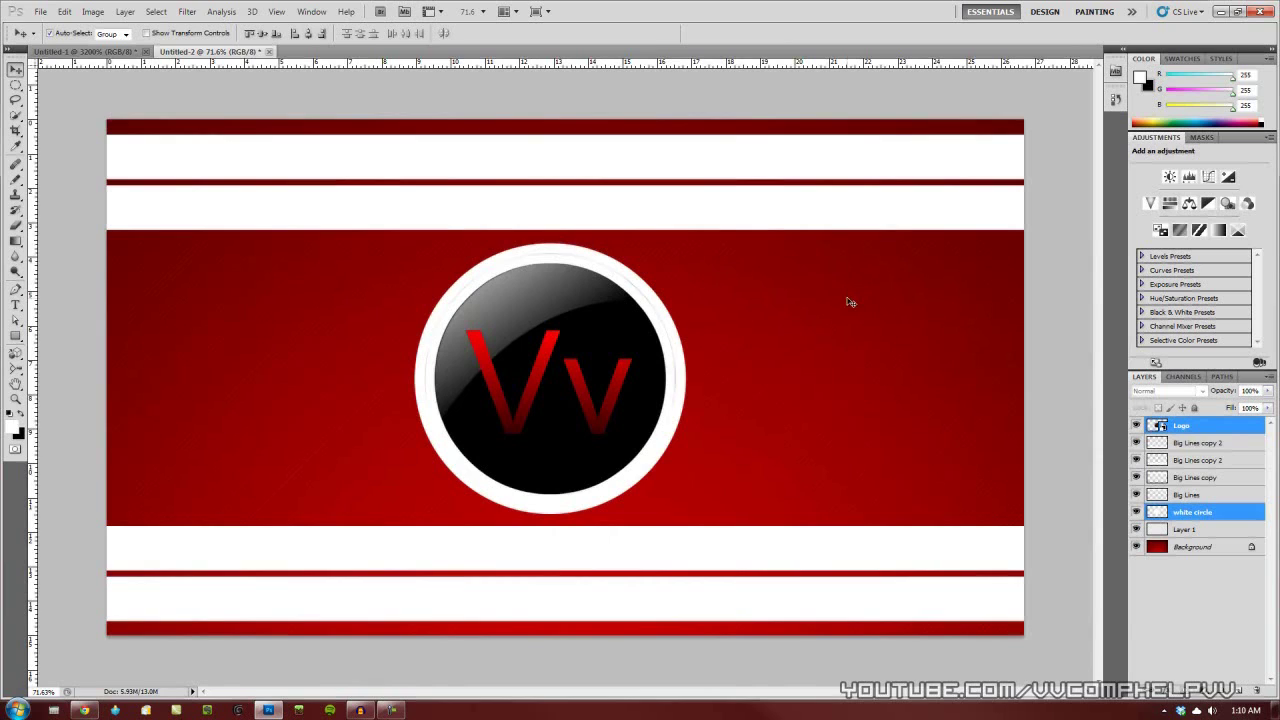
{"action": "left_click", "coordinate": [1181, 477]}
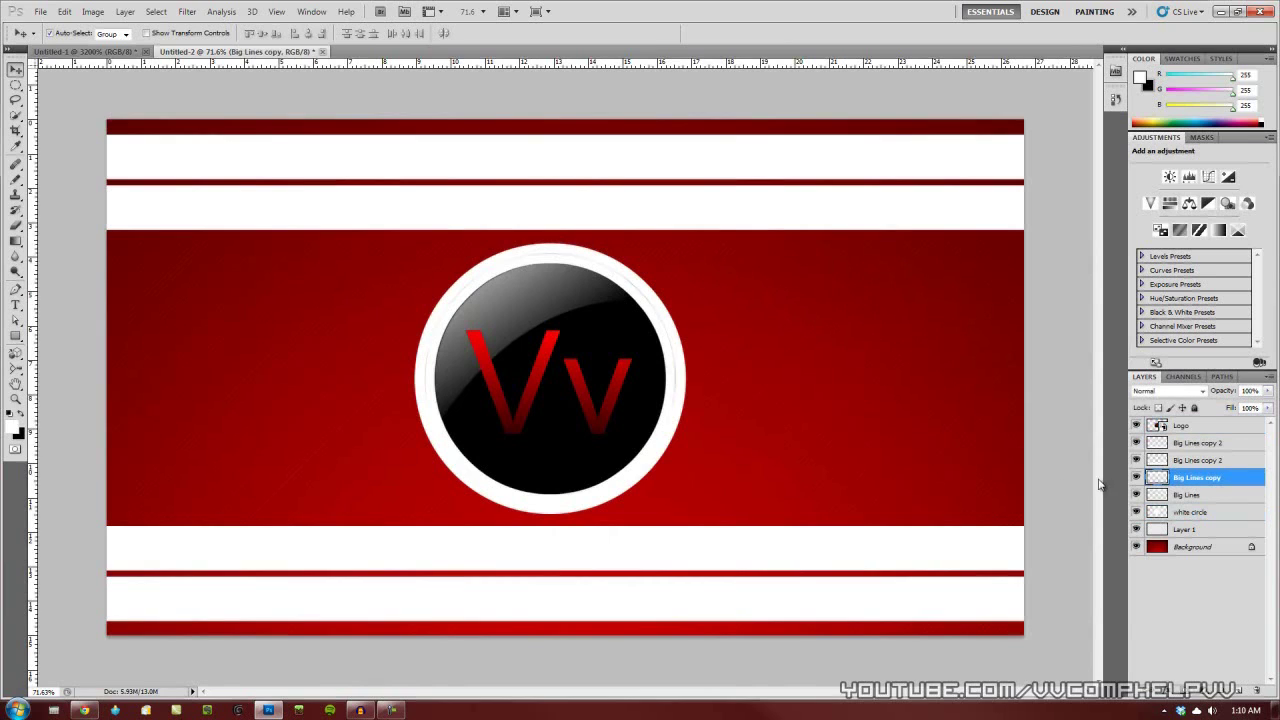
{"action": "left_click_drag", "start_coordinate": [1135, 497], "coordinate": [1135, 443]}
{"action": "left_click", "coordinate": [1135, 443]}
Merge the four Big Lines stripe layers into one and toggle it to compare
{"action": "left_click", "coordinate": [1180, 497]}
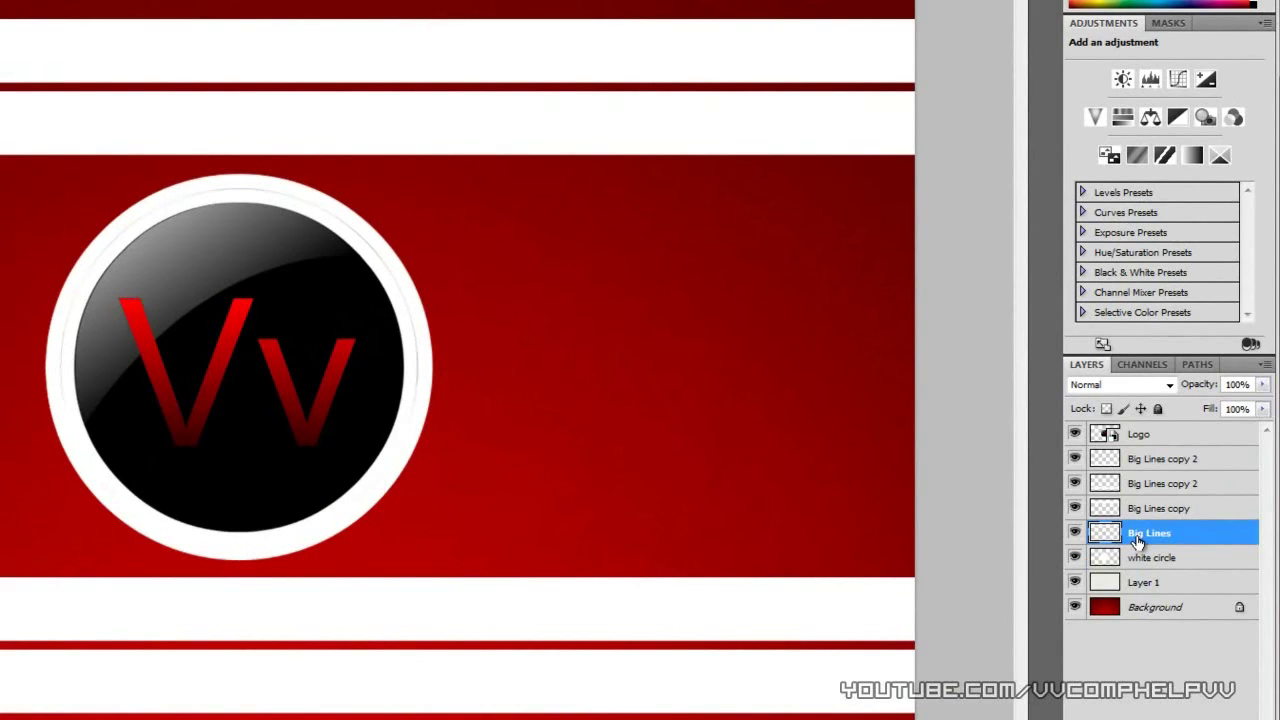
{"action": "left_click", "coordinate": [1168, 463], "text": "shift"}
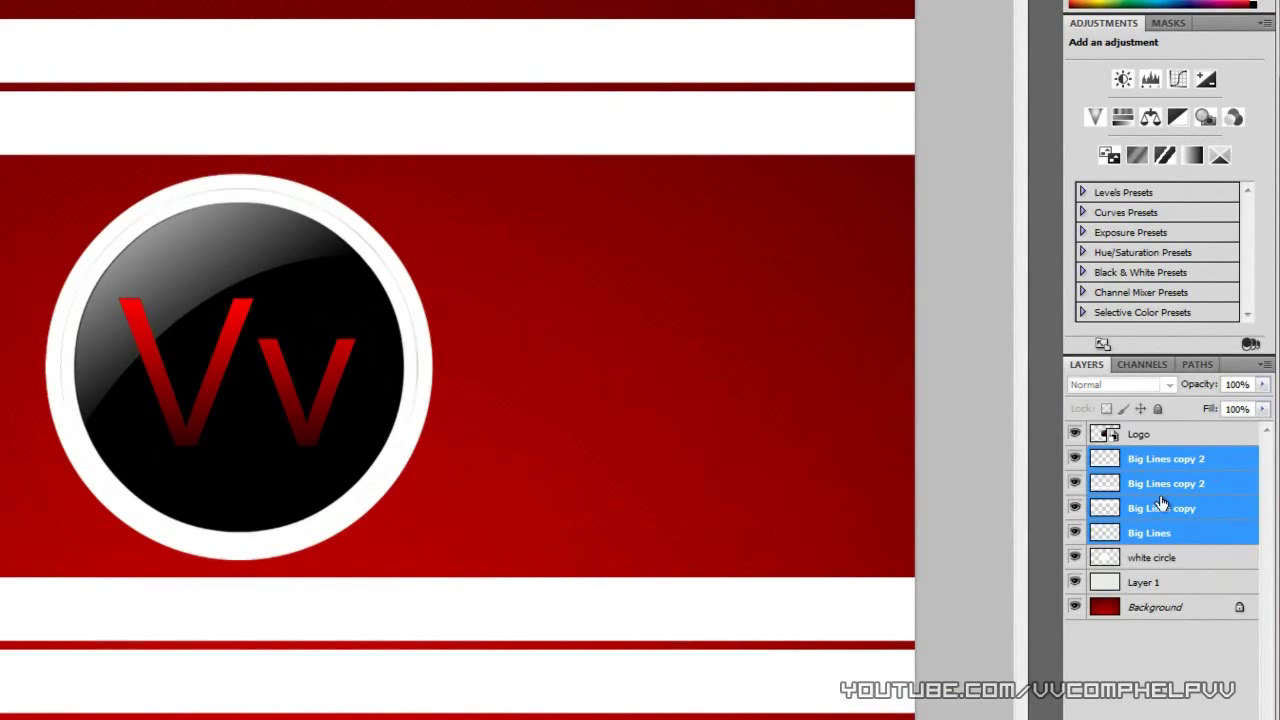
{"action": "left_click_drag", "start_coordinate": [1166, 535], "coordinate": [1160, 487]}
{"action": "left_click", "coordinate": [1163, 525]}
{"action": "left_click", "coordinate": [1163, 457], "text": "shift"}
{"action": "right_click", "coordinate": [1167, 505]}
{"action": "left_click", "coordinate": [1166, 447]}
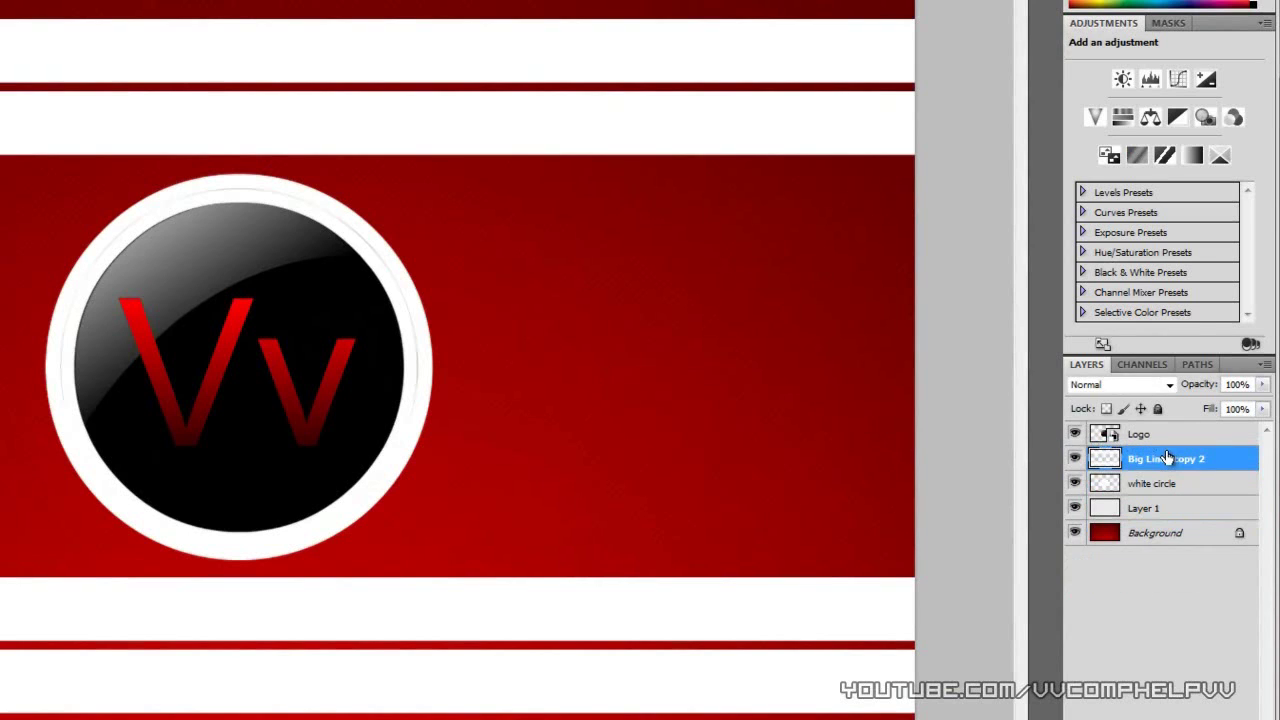
{"action": "left_click", "coordinate": [1075, 459]}
{"action": "left_click", "coordinate": [1075, 459]}
{"action": "left_click", "coordinate": [1075, 459]}
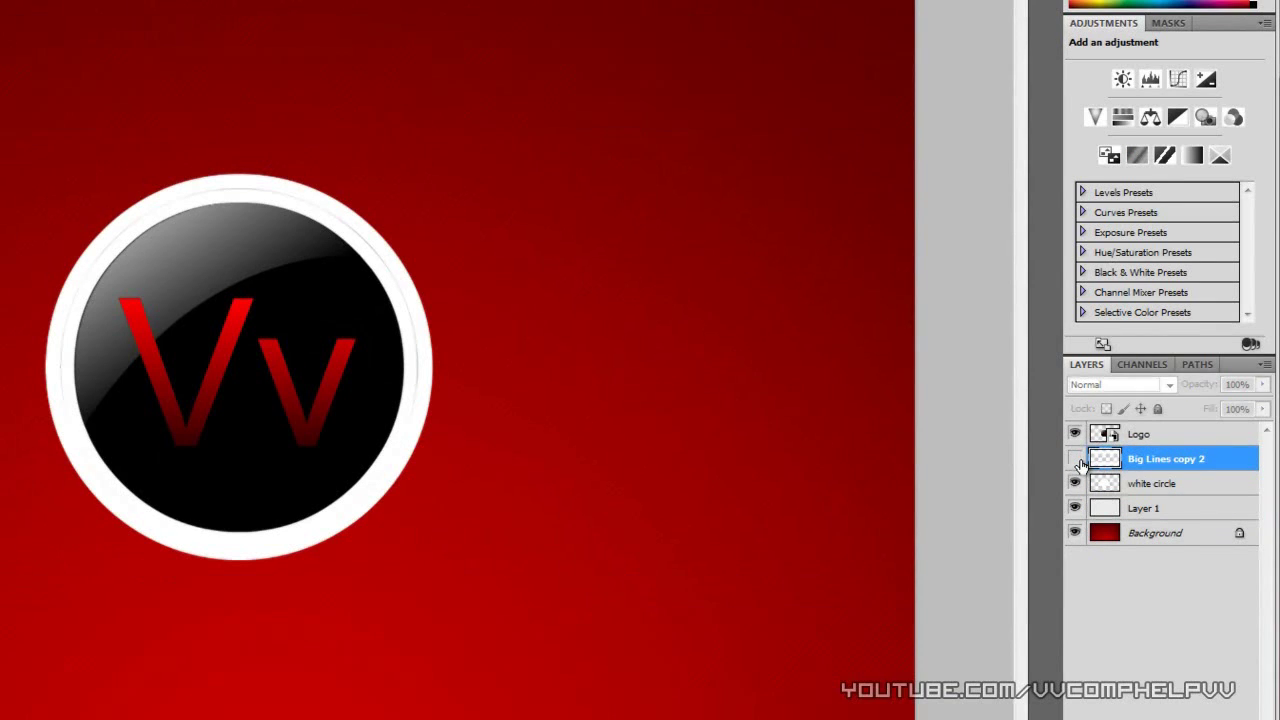
{"action": "left_click", "coordinate": [1075, 459]}
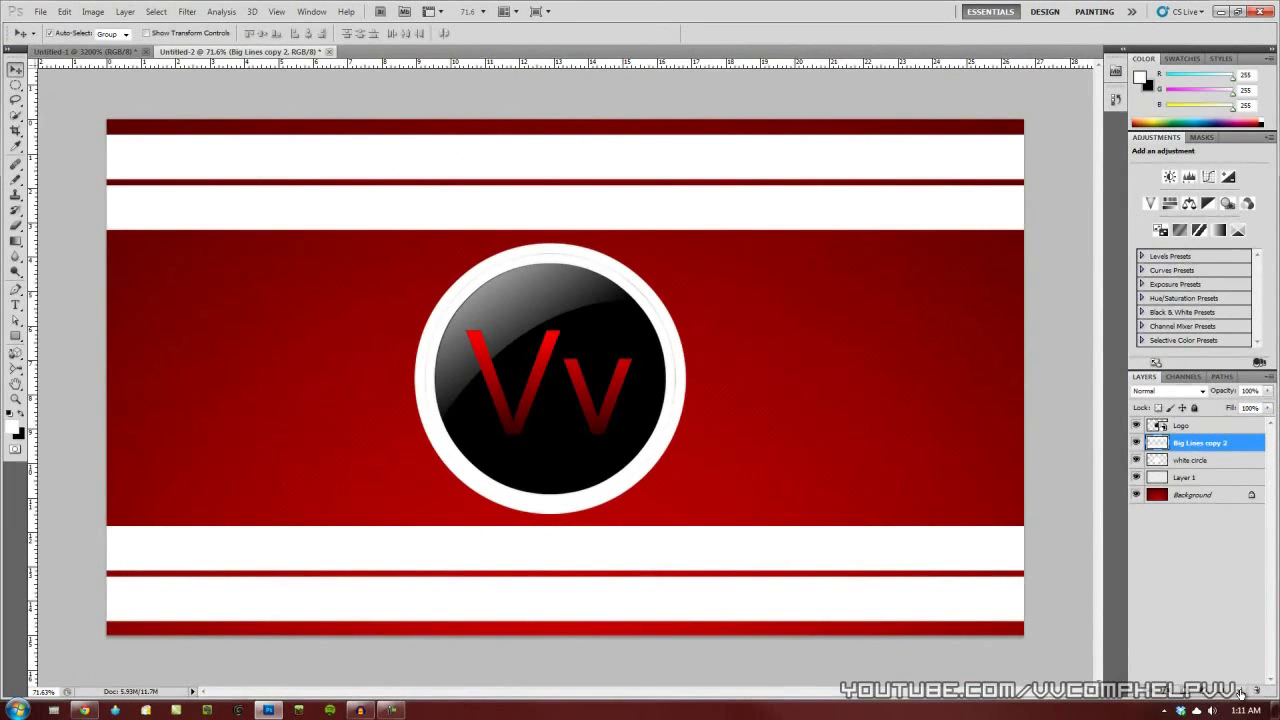
Draw a thin white bar across the logo on a new layer and reposition it
{"action": "left_click", "coordinate": [1238, 691]}
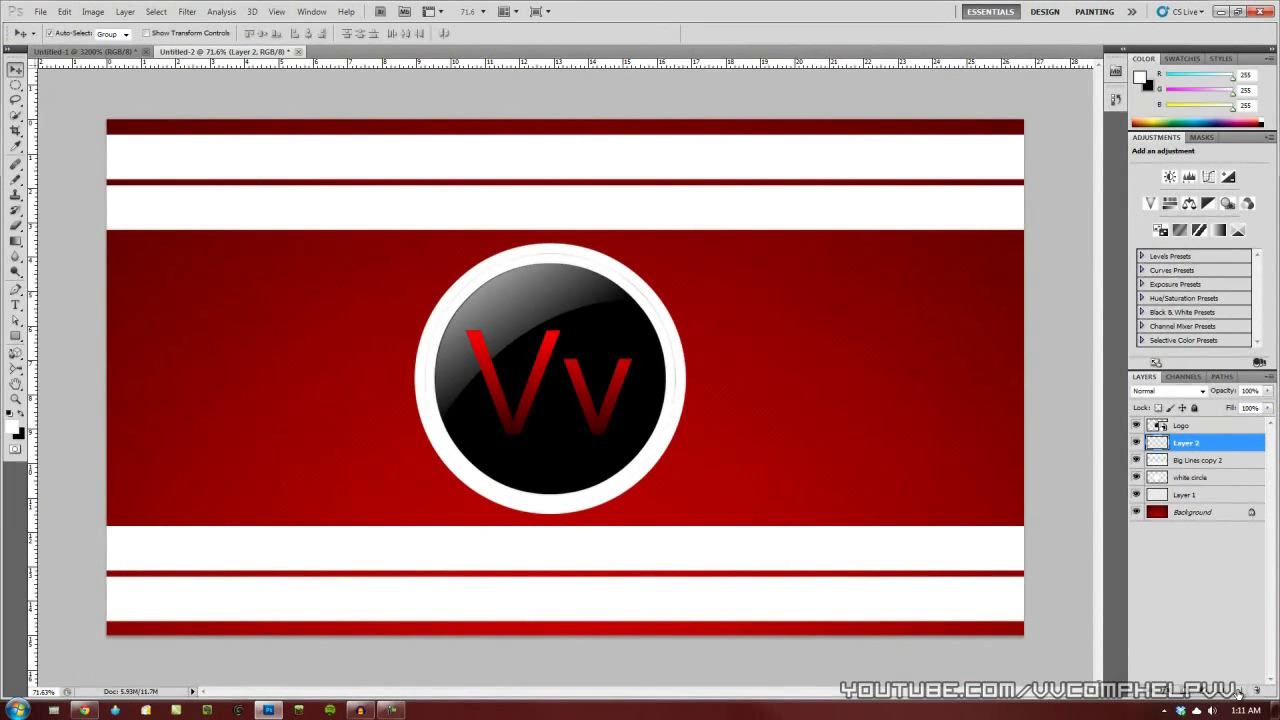
{"action": "left_click", "coordinate": [15, 336]}
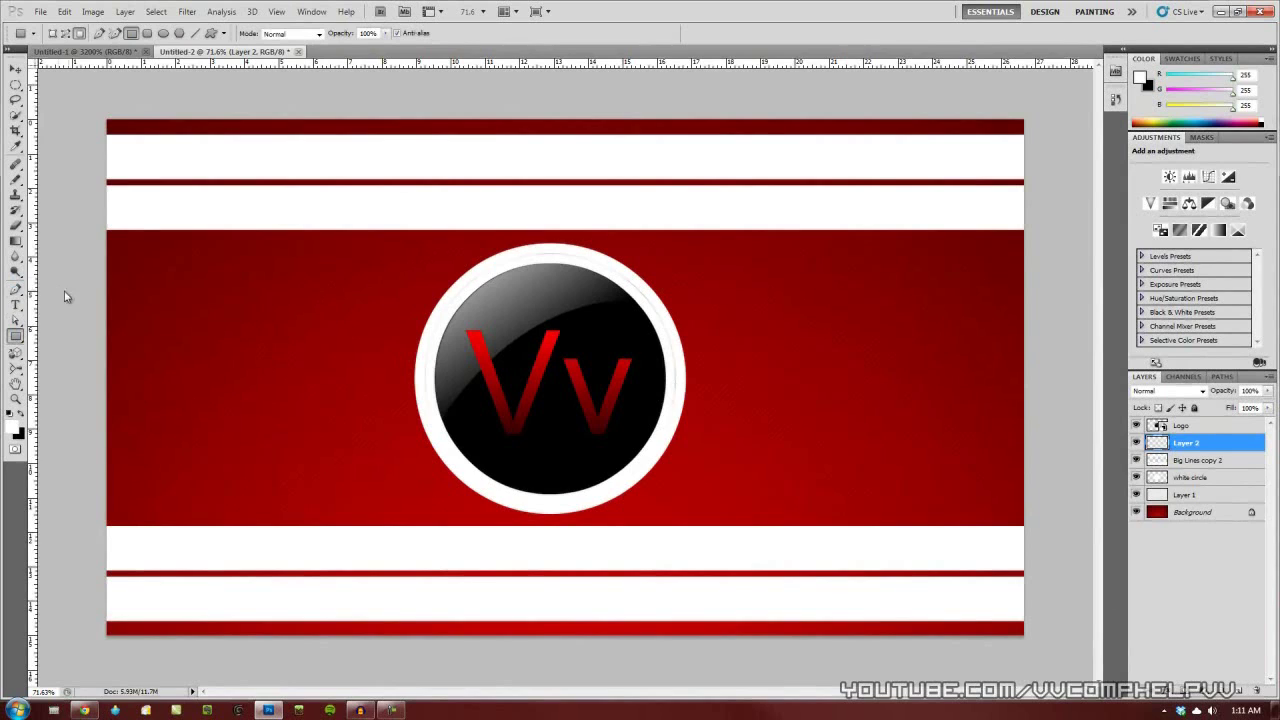
{"action": "left_click_drag", "start_coordinate": [104, 271], "coordinate": [1040, 289]}
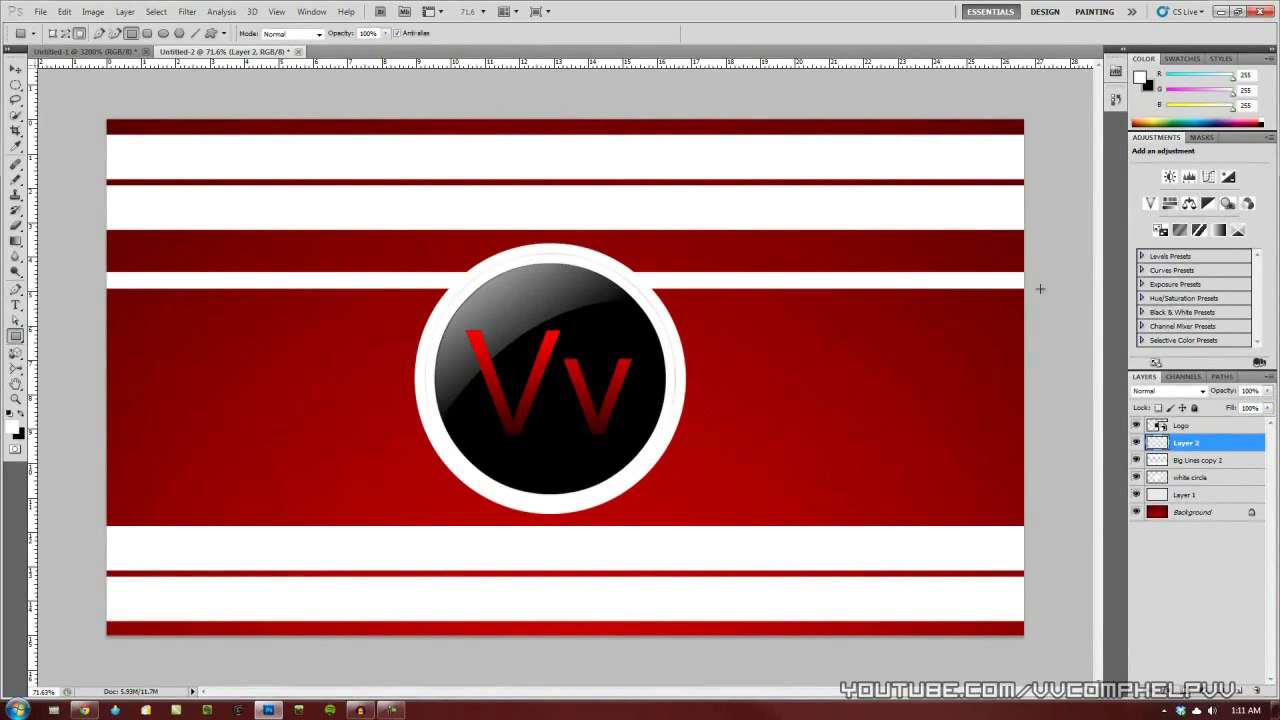
{"action": "key", "text": "v"}
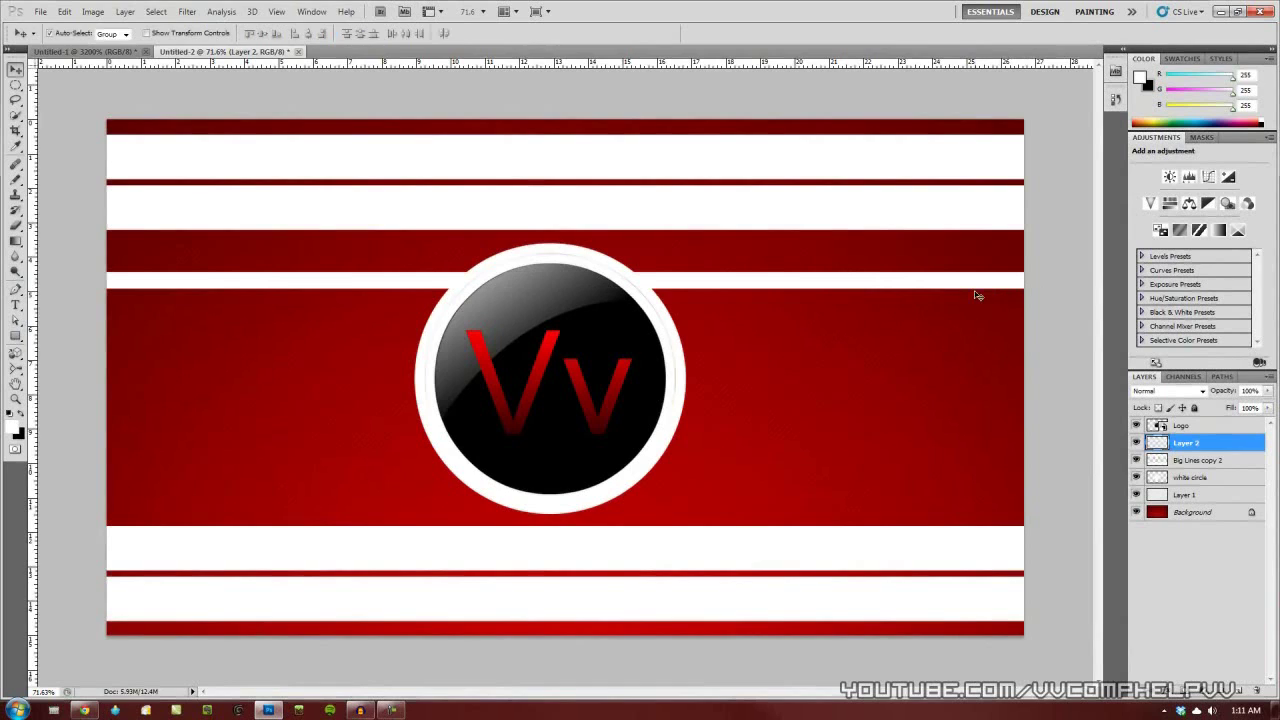
{"action": "left_click_drag", "start_coordinate": [950, 290], "coordinate": [823, 460]}
Undo the move and check which thin bar belongs to Layer 2 and Layer 2 copy
{"action": "key", "text": "ctrl+z"}
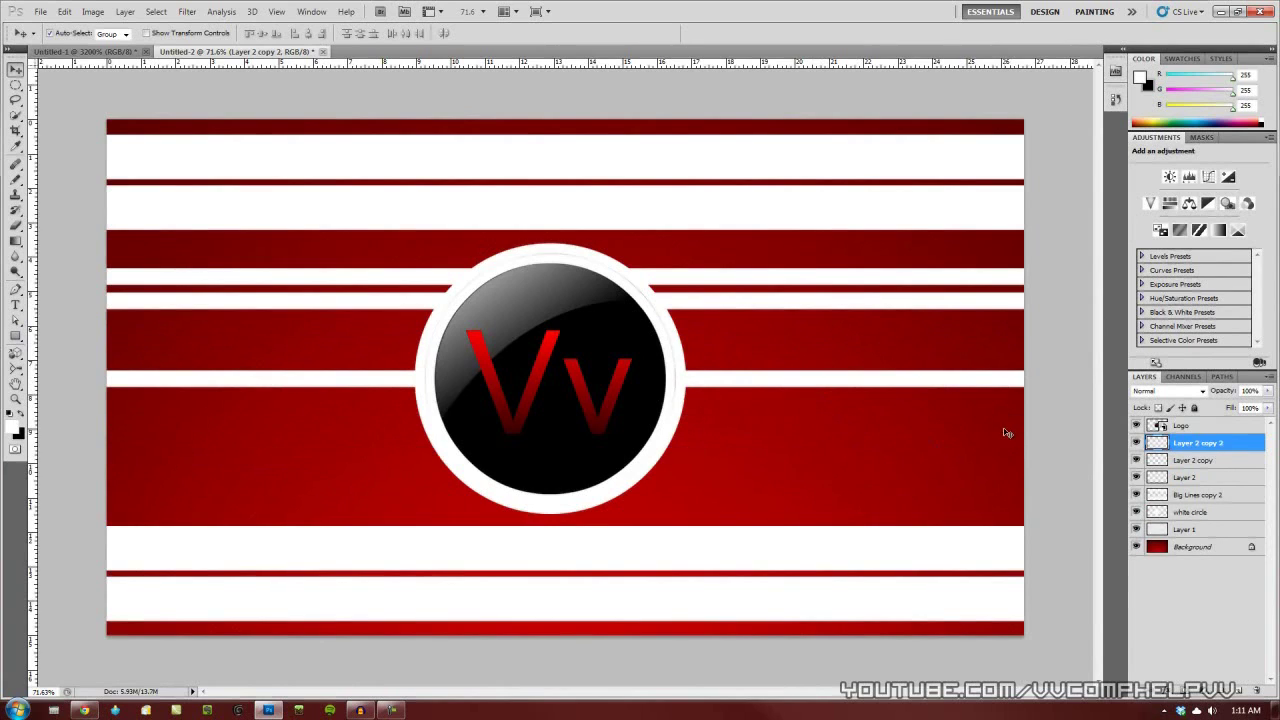
{"action": "left_click", "coordinate": [1136, 460]}
{"action": "left_click", "coordinate": [1136, 460]}
{"action": "left_click", "coordinate": [1136, 477]}
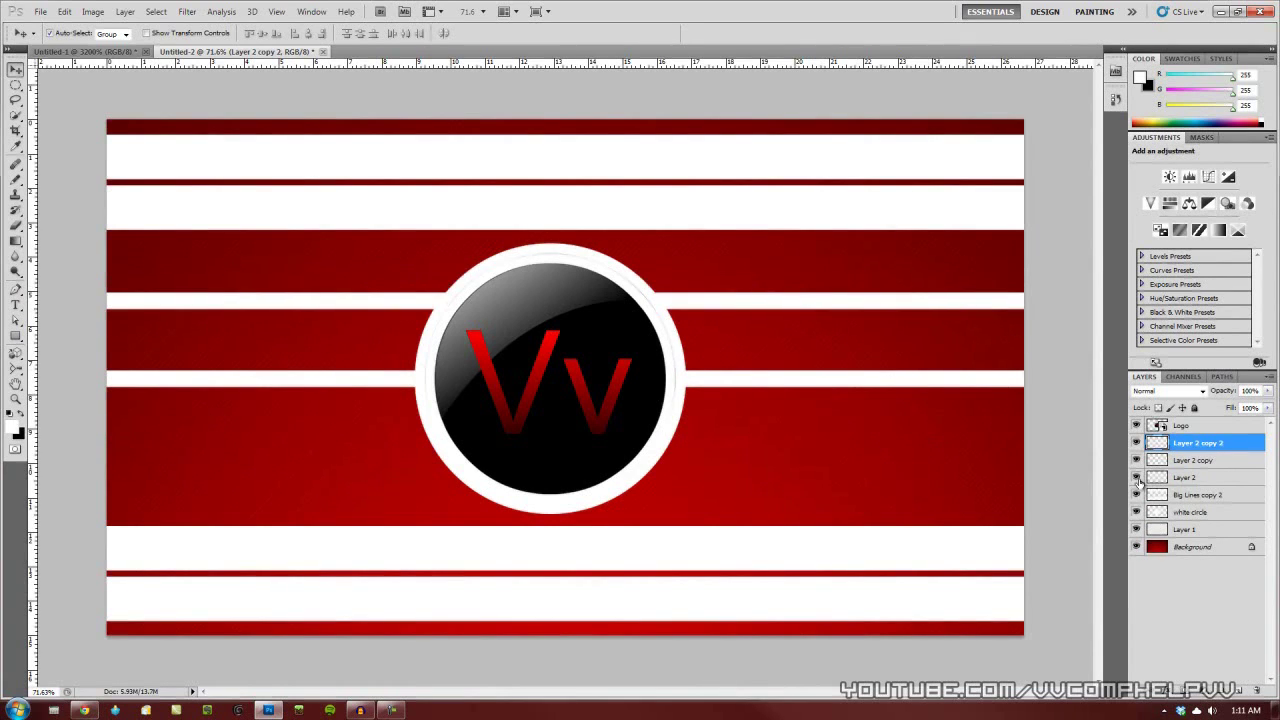
{"action": "left_click", "coordinate": [1136, 477]}
Move Layer 2 and Layer 2 copy lower together and duplicate them with Ctrl+J
{"action": "left_click", "coordinate": [1192, 460]}
{"action": "left_click", "coordinate": [1190, 477], "text": "shift"}
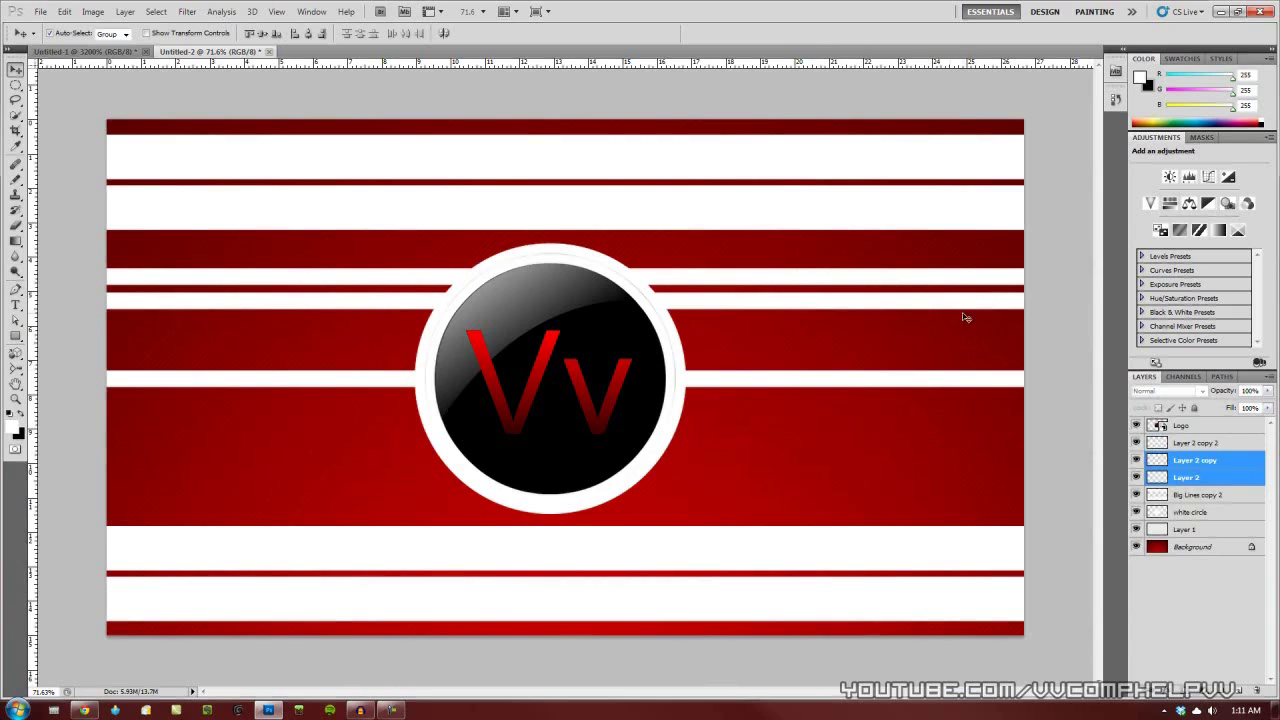
{"action": "left_click_drag", "start_coordinate": [890, 302], "coordinate": [890, 480]}
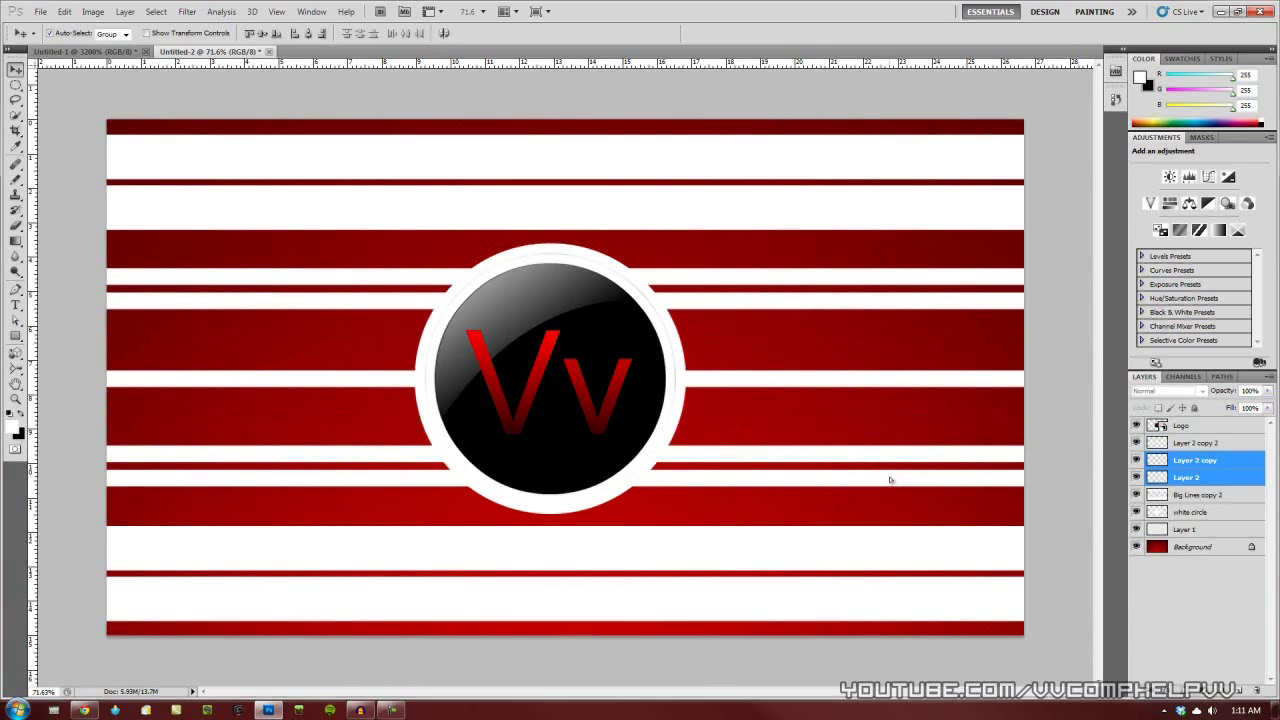
{"action": "key", "text": "ctrl+j"}
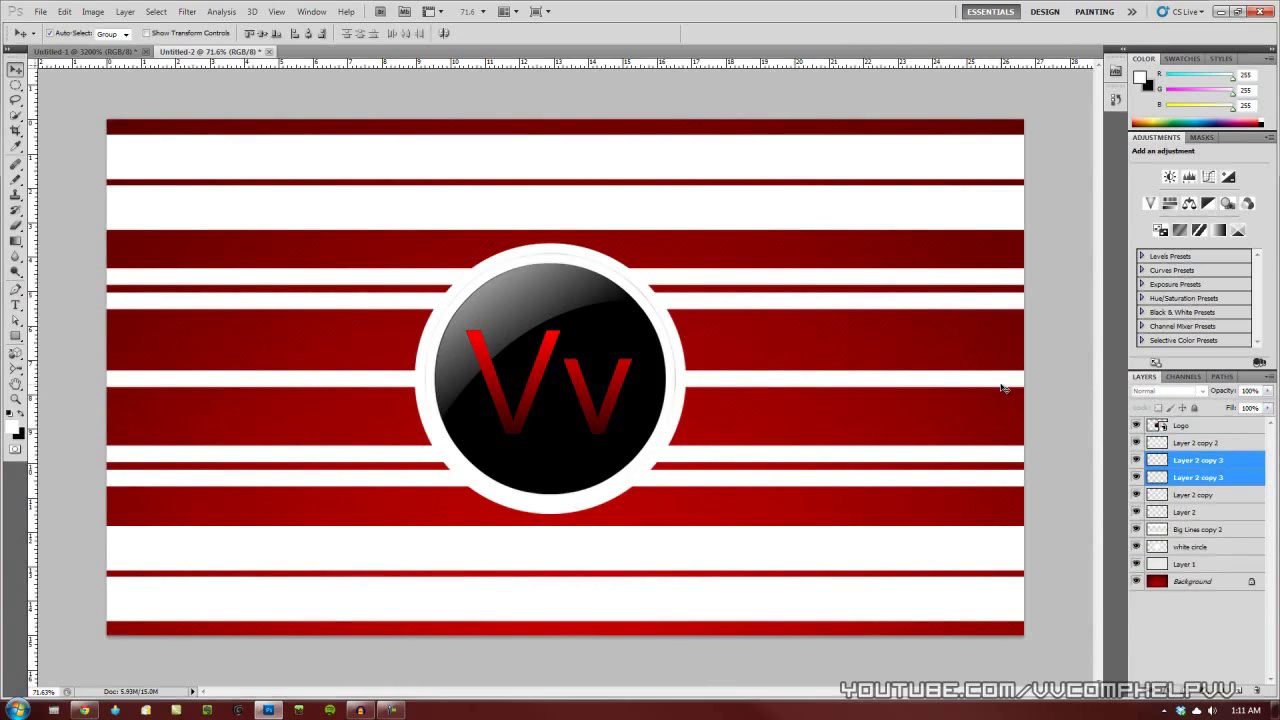
Compare the five thin-bar layers by visibility, then select Layer 2 through Layer 2 copy 2
{"action": "left_click", "coordinate": [1198, 478]}
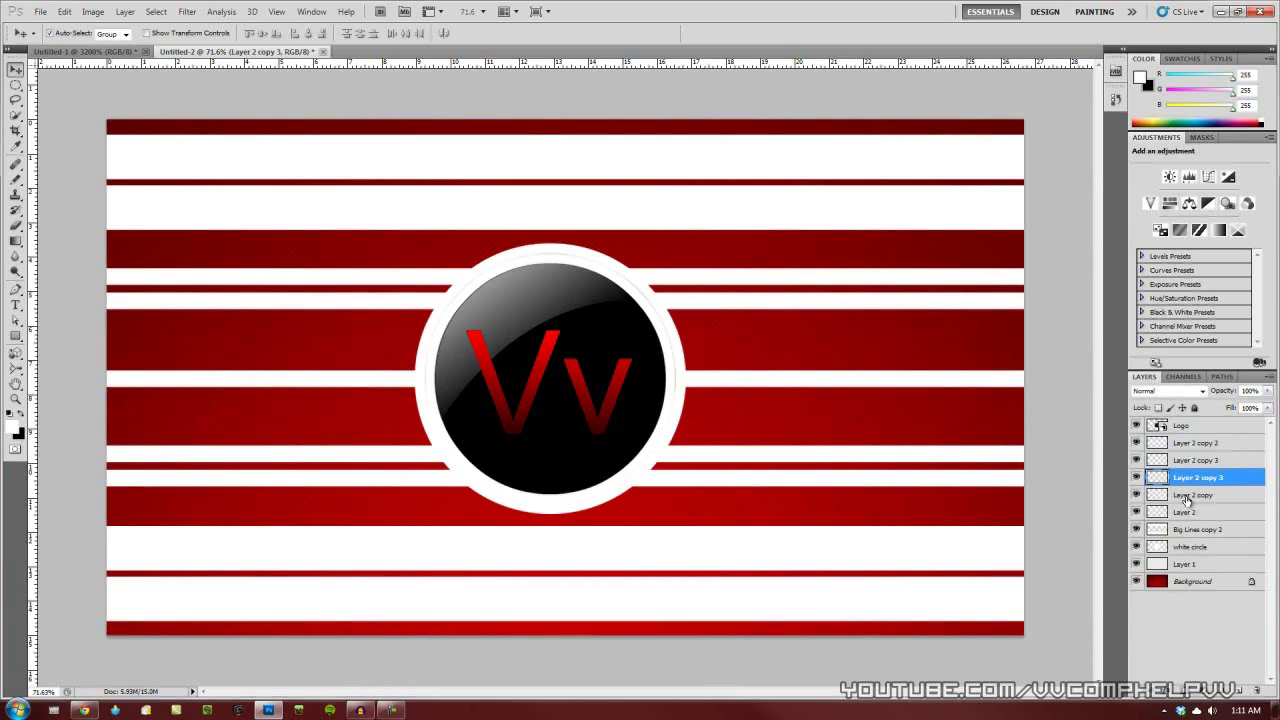
{"action": "left_click", "coordinate": [1136, 494]}
{"action": "left_click", "coordinate": [1136, 477]}
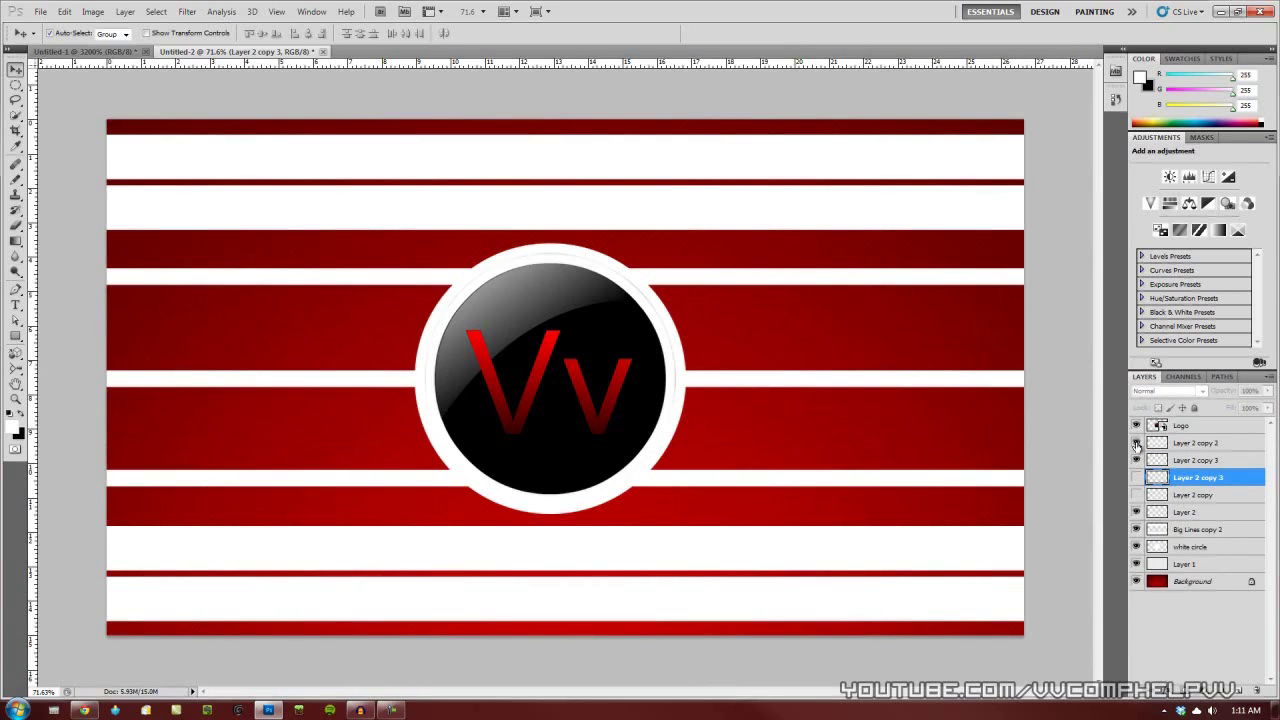
{"action": "left_click", "coordinate": [1136, 442]}
{"action": "left_click", "coordinate": [1136, 460]}
{"action": "left_click", "coordinate": [1136, 512]}
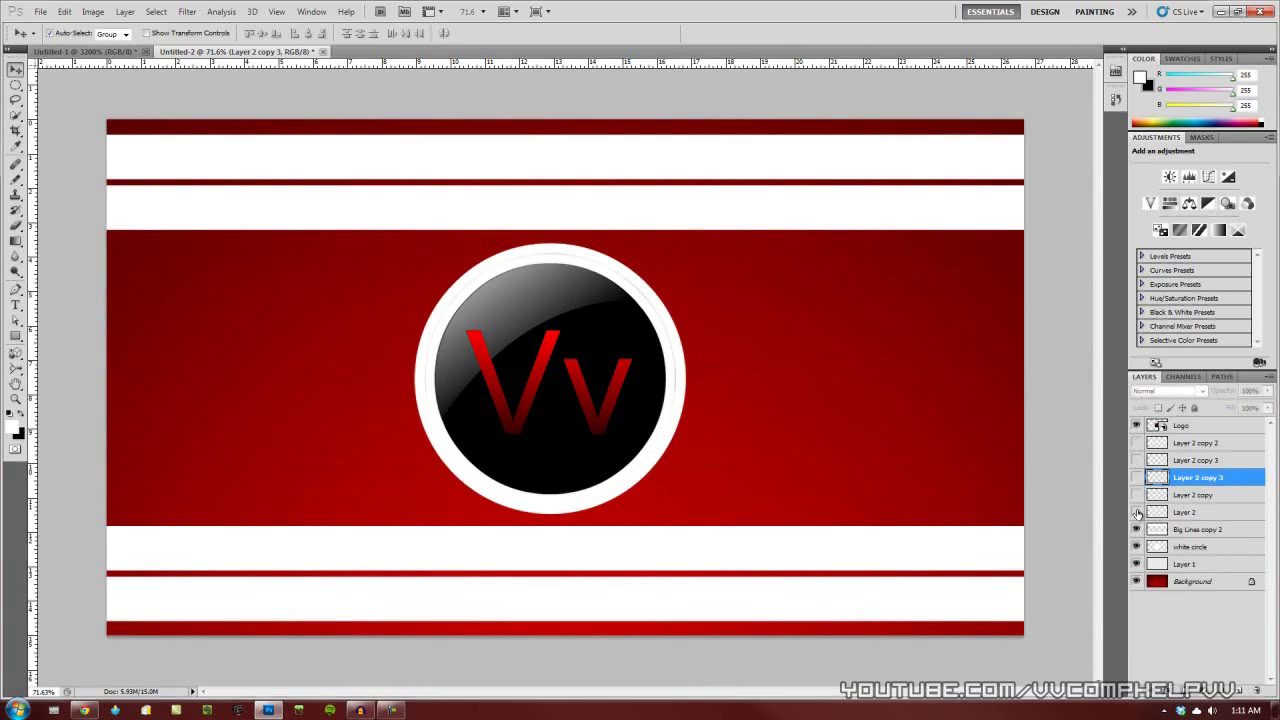
{"action": "left_click_drag", "start_coordinate": [1137, 513], "coordinate": [1136, 442]}
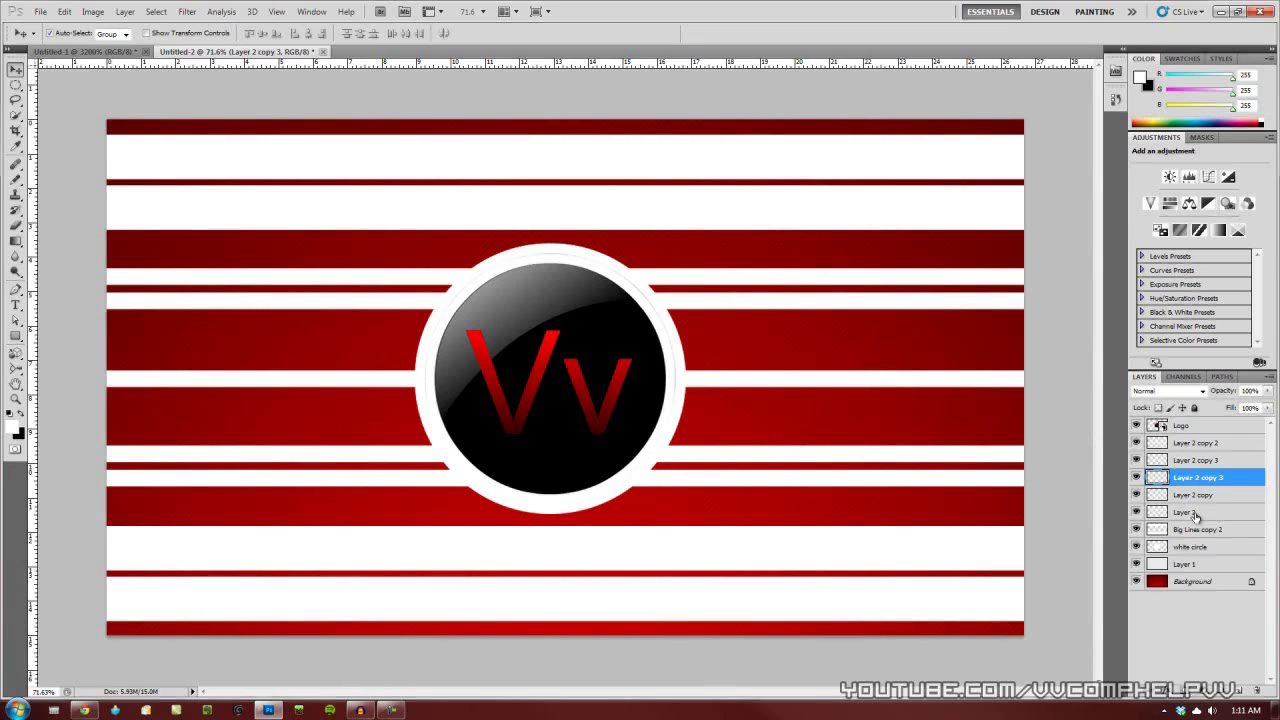
{"action": "left_click", "coordinate": [1195, 513]}
{"action": "left_click", "coordinate": [1198, 445], "text": "shift"}
Merge the selected thin-bar layers into a single layer
{"action": "right_click", "coordinate": [1200, 449]}
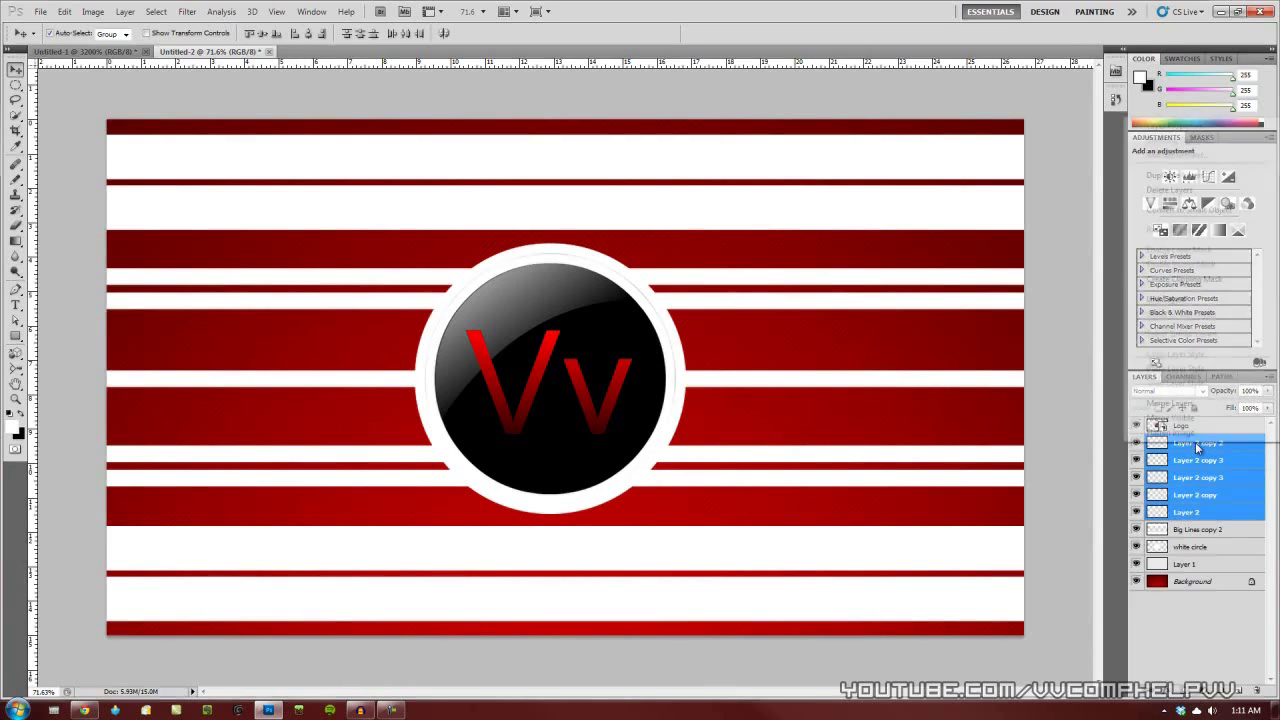
{"action": "left_click", "coordinate": [1188, 408]}
{"action": "left_click", "coordinate": [1136, 443]}
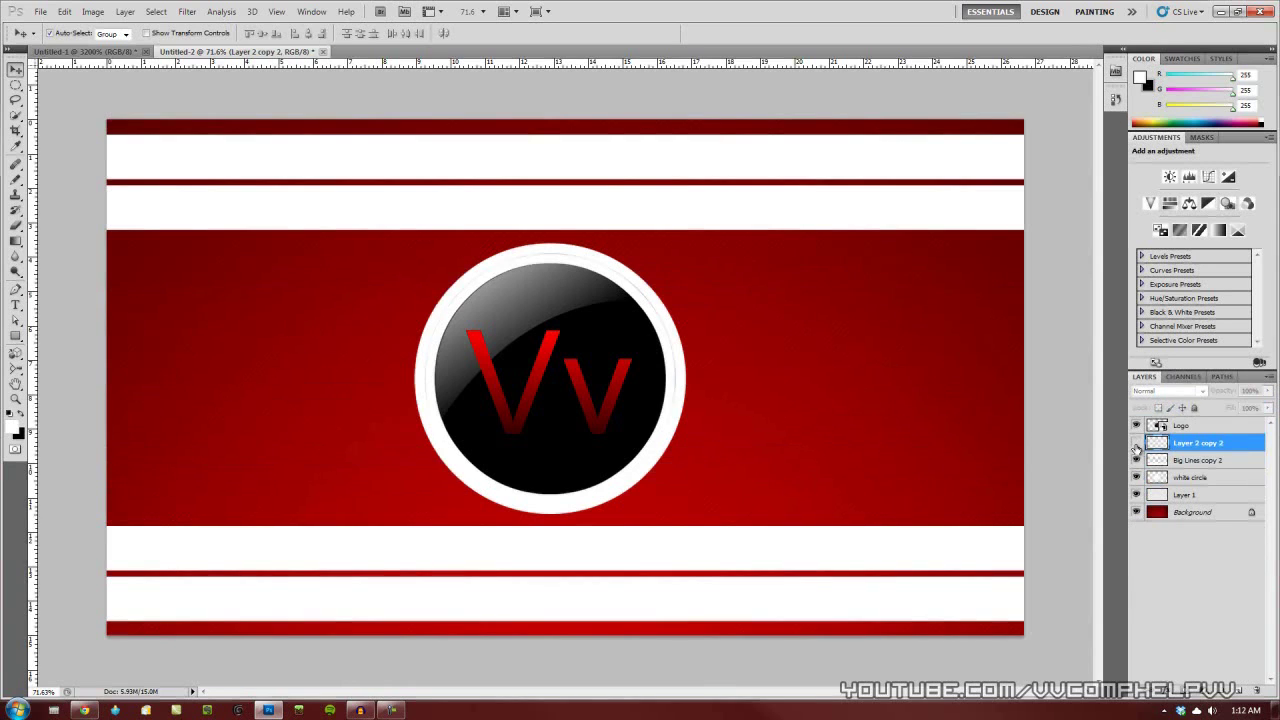
{"action": "left_click", "coordinate": [1136, 443]}
{"action": "left_click", "coordinate": [1136, 443]}
Rename the merged layer 'Small lines' and recheck the logo and white circle
{"action": "double_click", "coordinate": [1181, 446]}
{"action": "type", "text": "Small lines"}
{"action": "key", "text": "Return"}
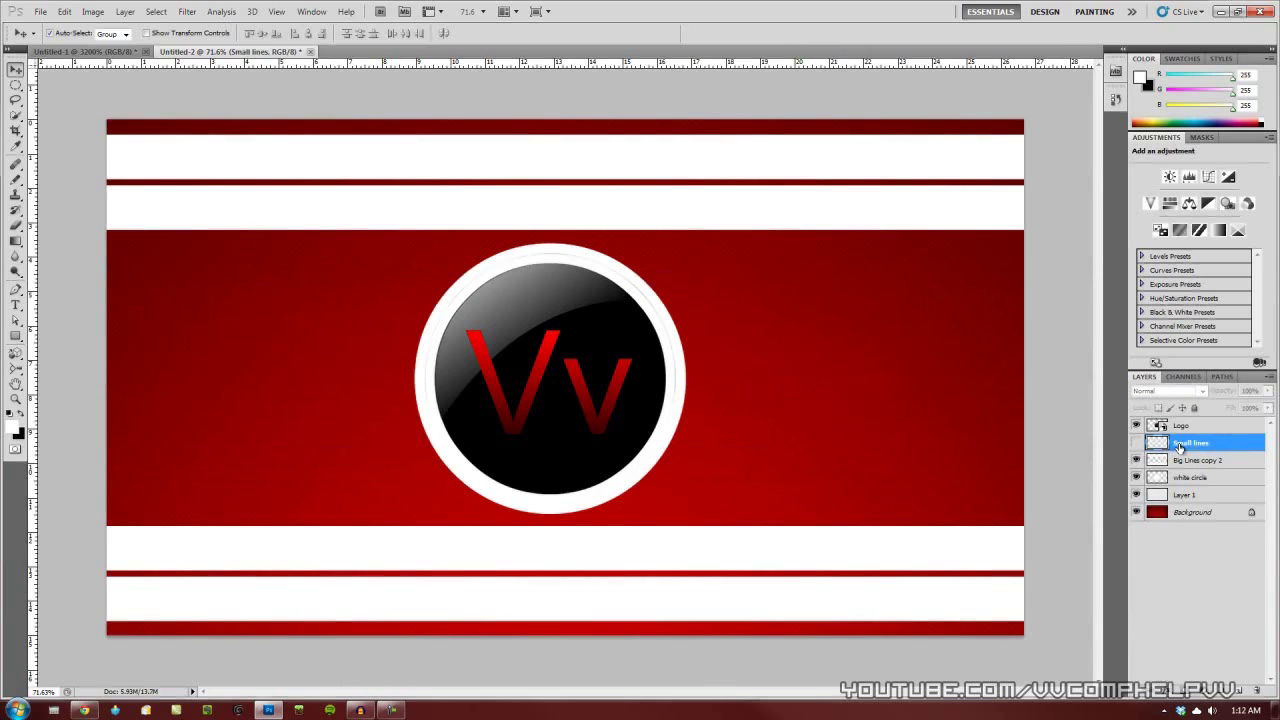
{"action": "left_click", "coordinate": [1136, 444]}
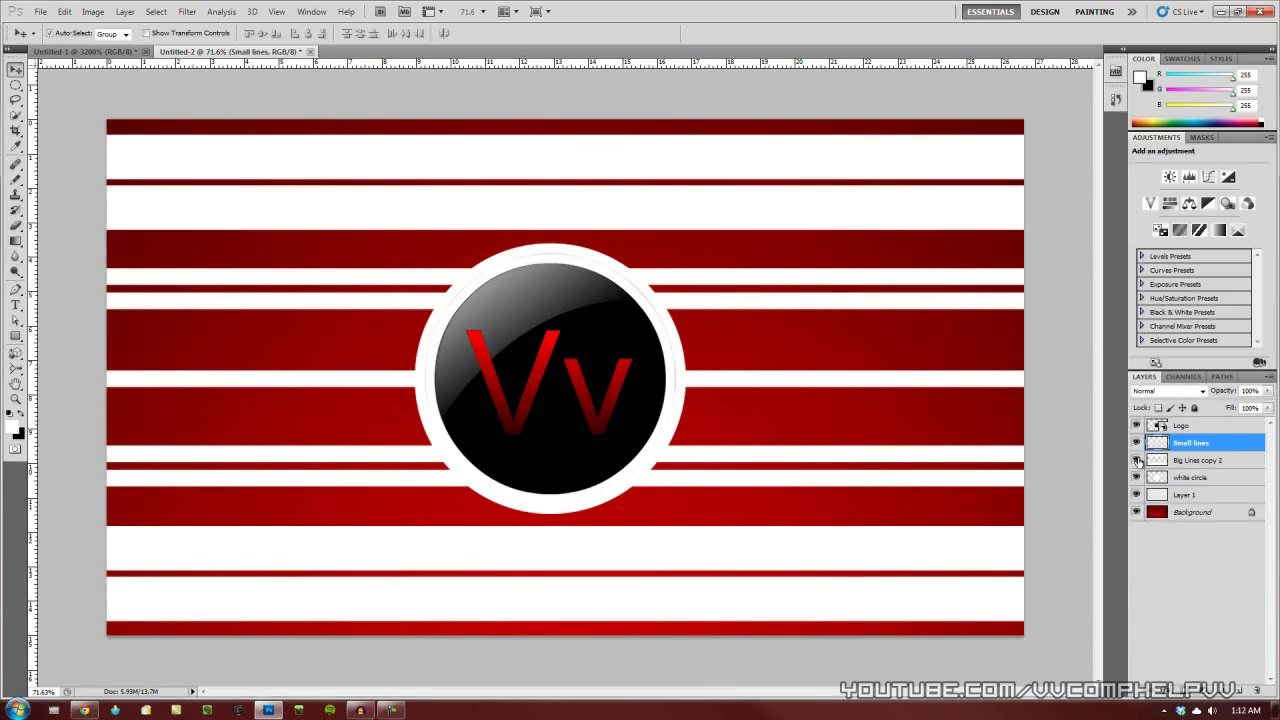
{"action": "left_click", "coordinate": [1140, 477]}
{"action": "left_click", "coordinate": [1140, 477]}
{"action": "left_click", "coordinate": [1137, 426]}
{"action": "left_click", "coordinate": [1137, 426]}
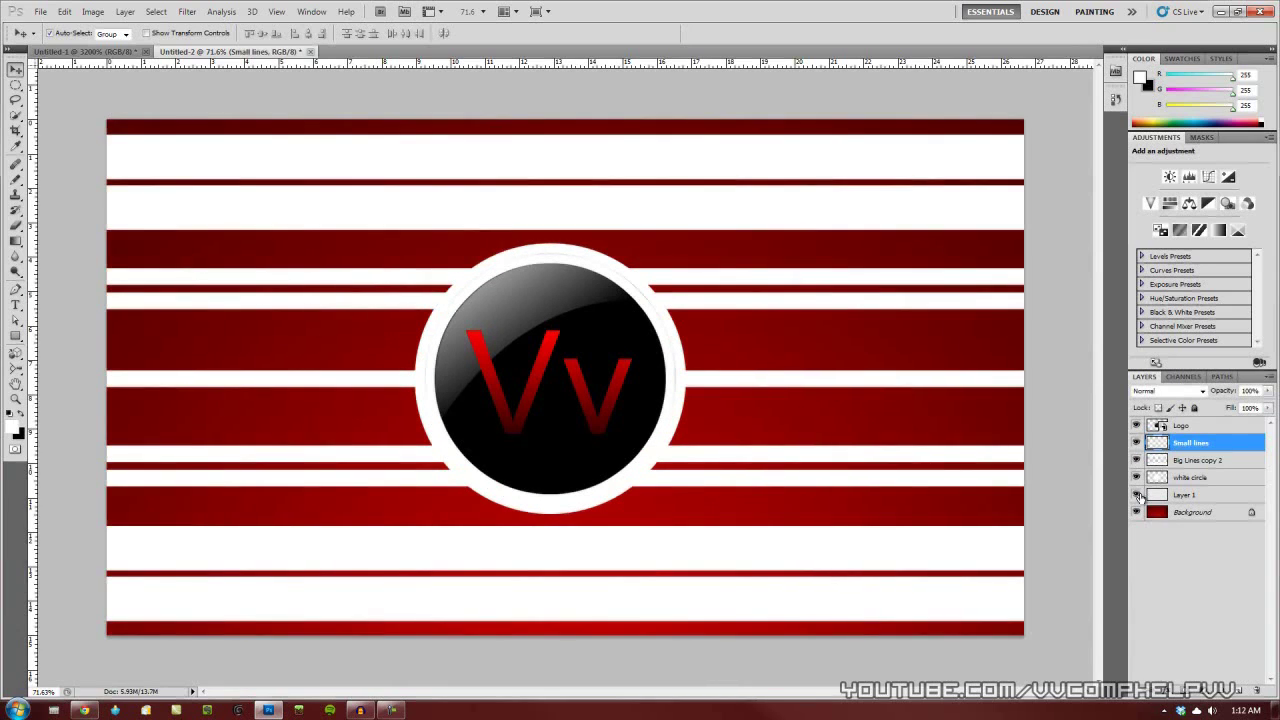
{"action": "left_click", "coordinate": [1196, 479]}
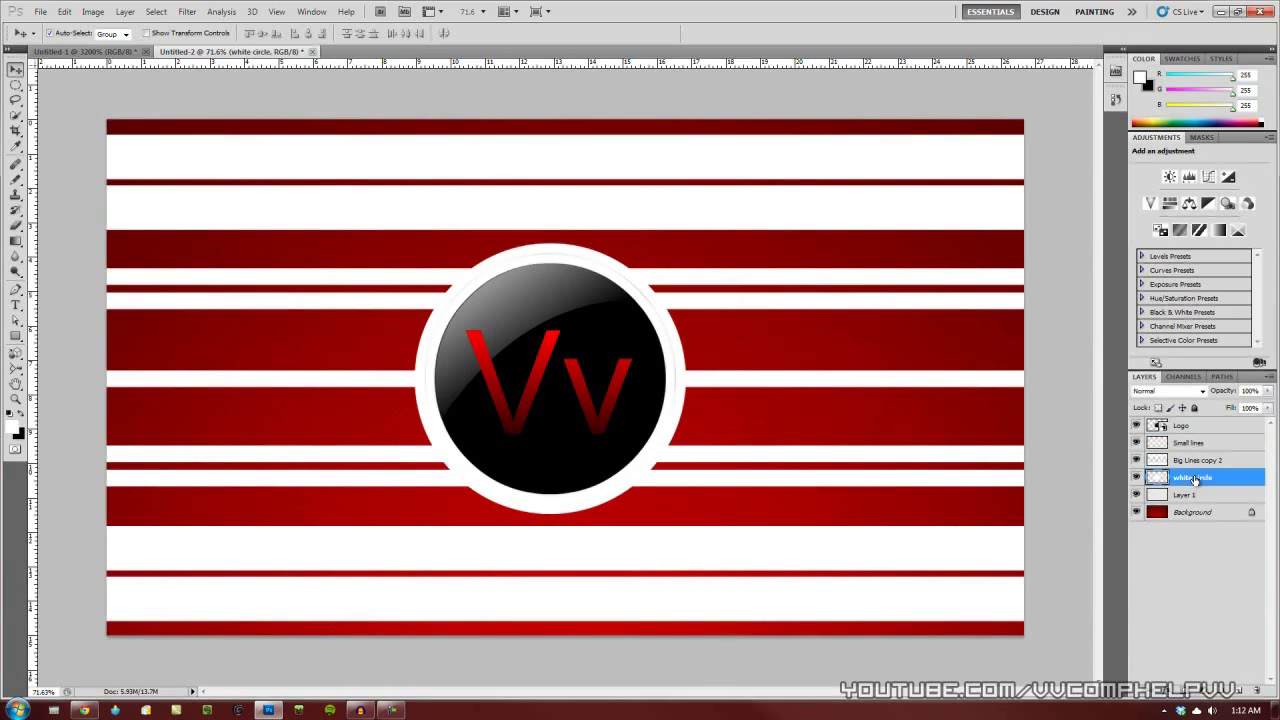
{"action": "left_click", "coordinate": [1198, 444]}
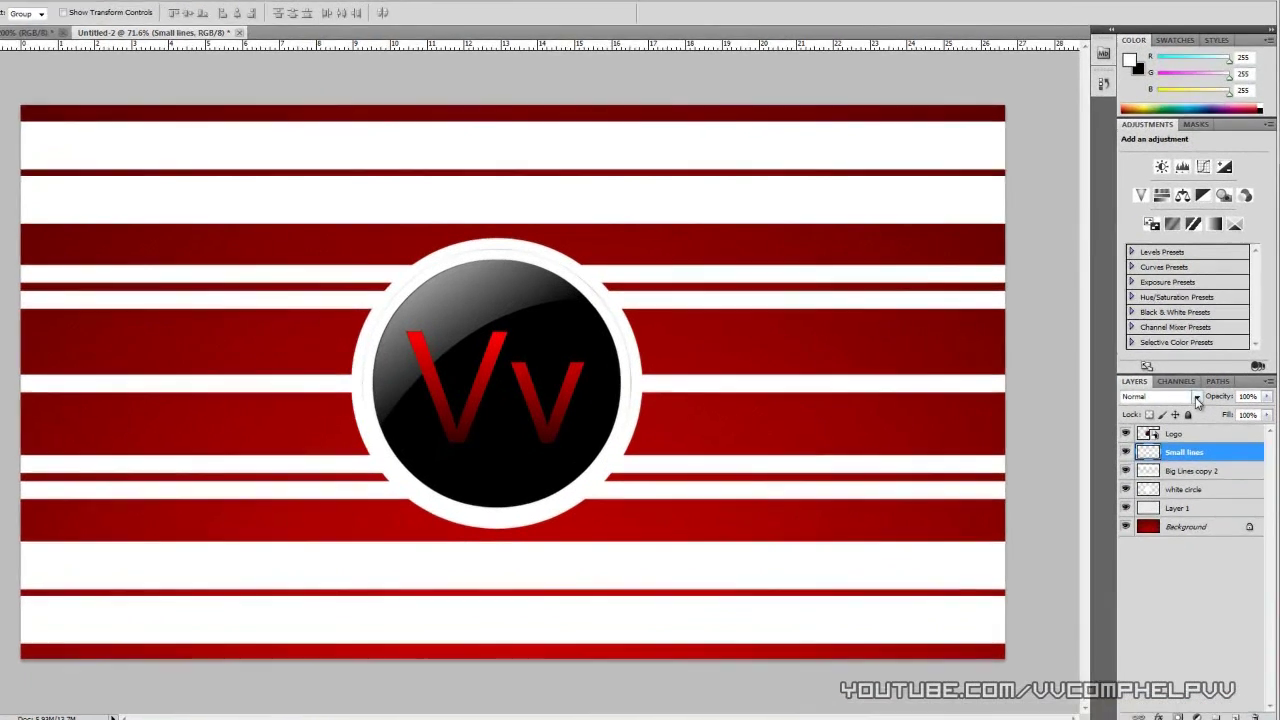
{"action": "left_click", "coordinate": [1168, 391]}
Set Small lines, Big Lines copy 2 and white circle to Overlay blend mode
{"action": "left_click", "coordinate": [1165, 209]}
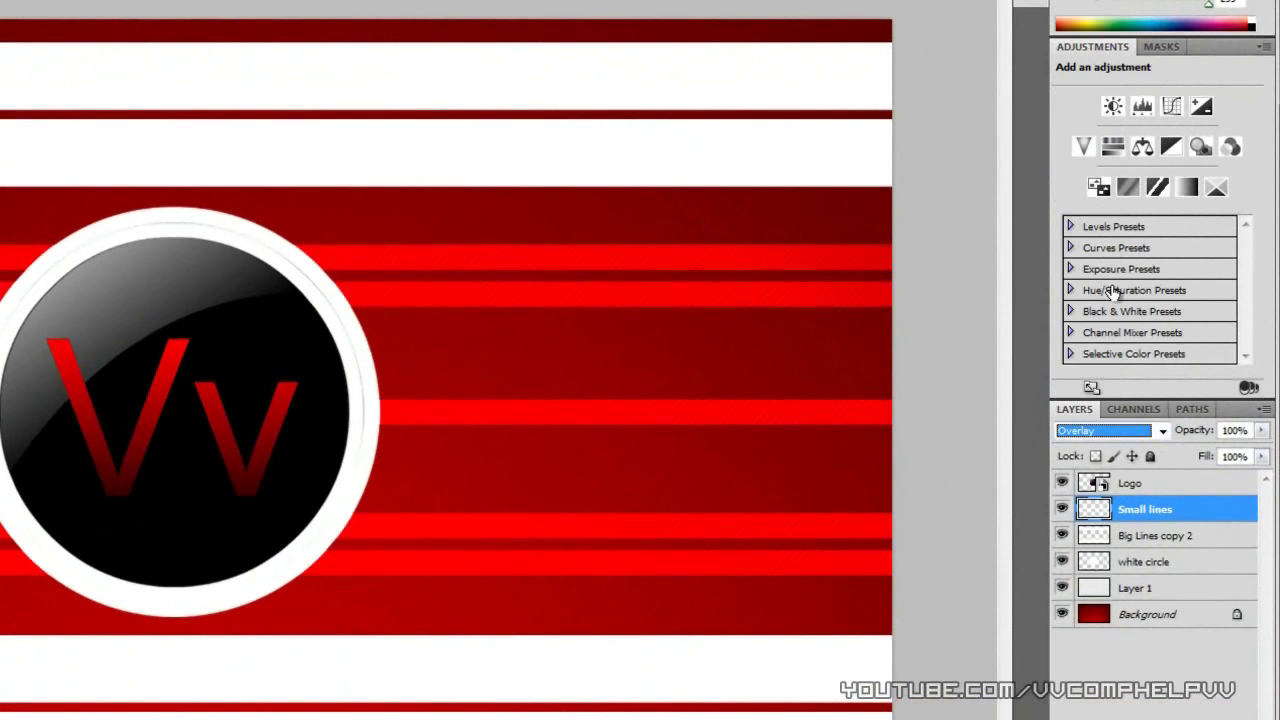
{"action": "left_click", "coordinate": [1155, 535]}
{"action": "left_click", "coordinate": [1158, 430]}
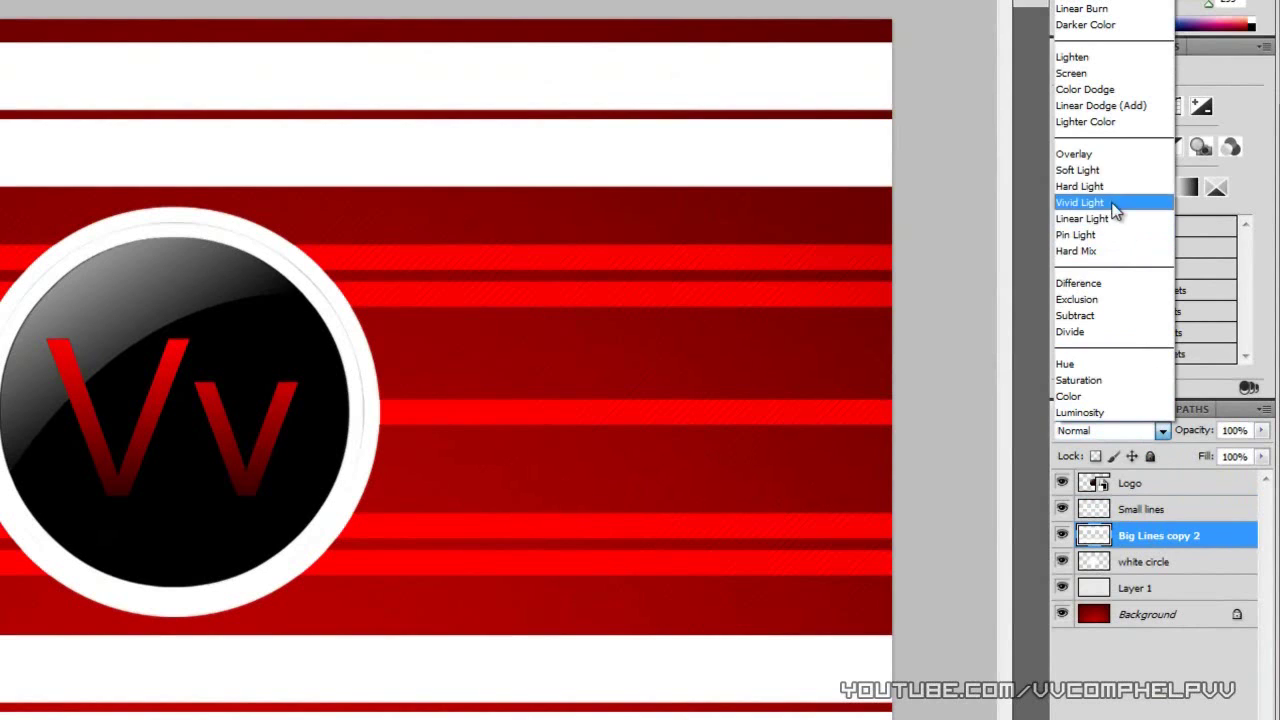
{"action": "left_click", "coordinate": [1110, 155]}
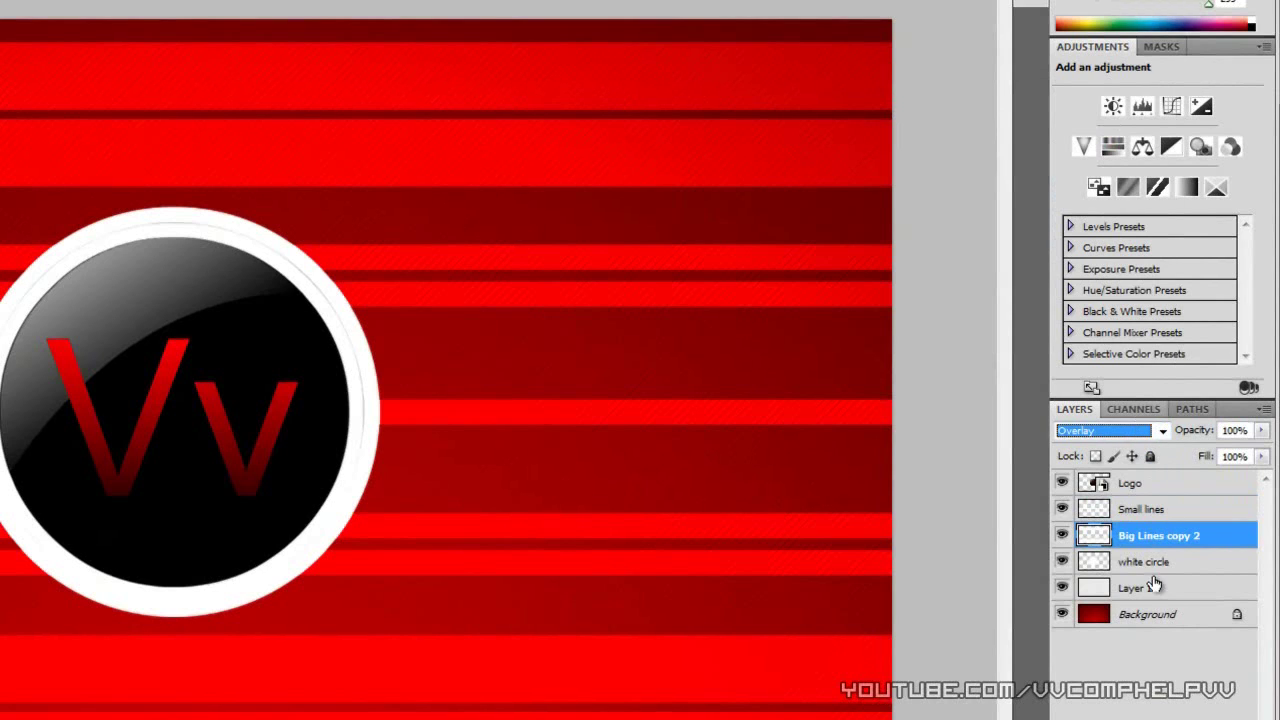
{"action": "left_click", "coordinate": [1150, 562]}
{"action": "left_click", "coordinate": [1152, 436]}
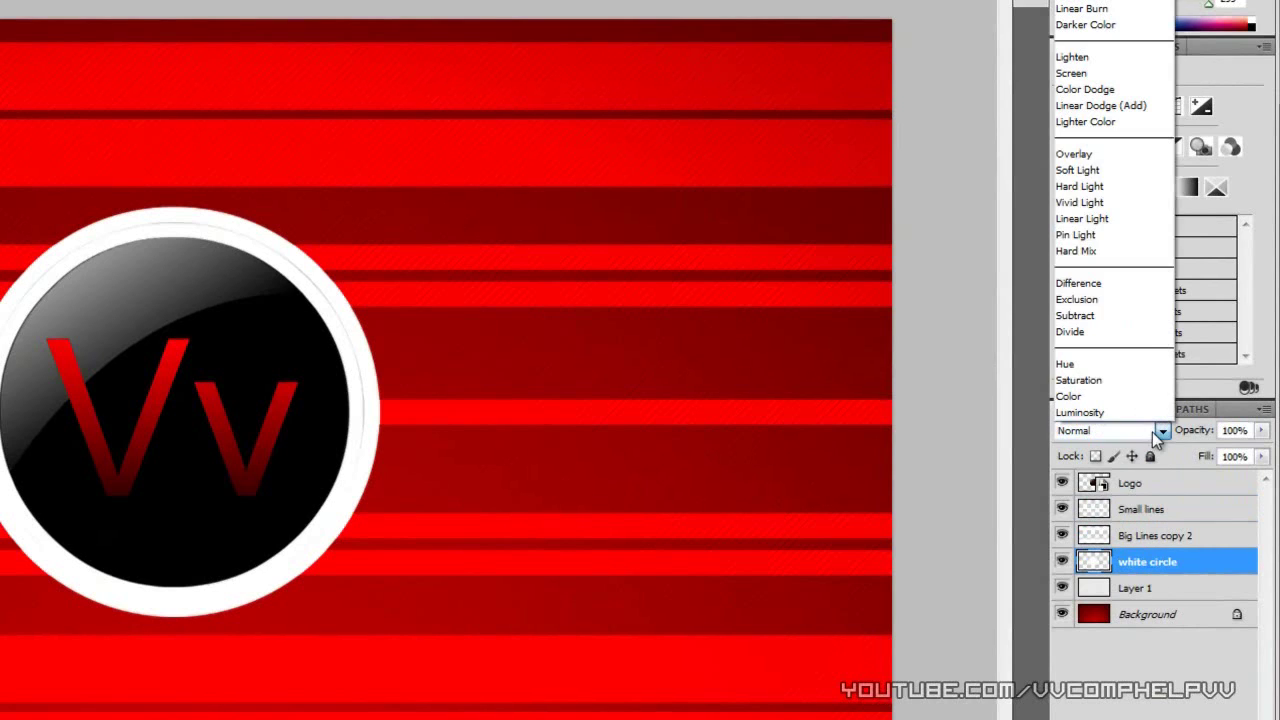
{"action": "left_click", "coordinate": [1115, 155]}
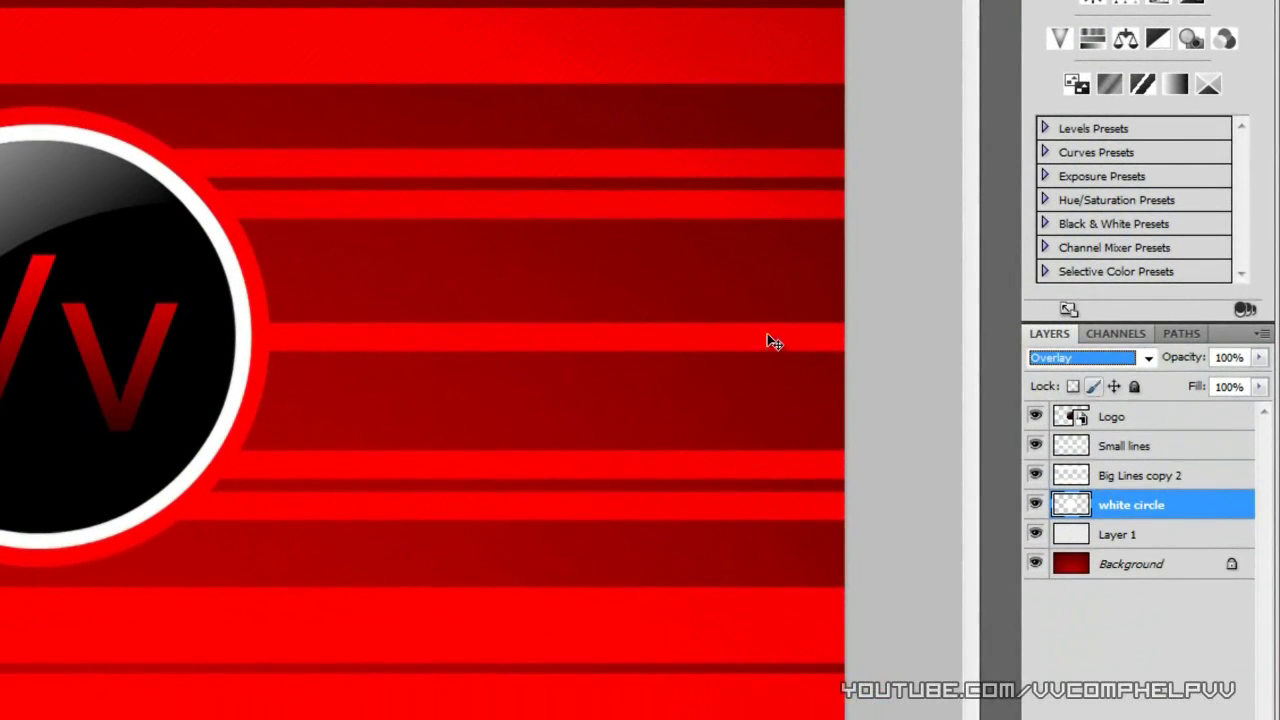
Lower the opacity of white circle, Big Lines copy 2 and Small lines to 25%
{"action": "left_click", "coordinate": [1259, 357]}
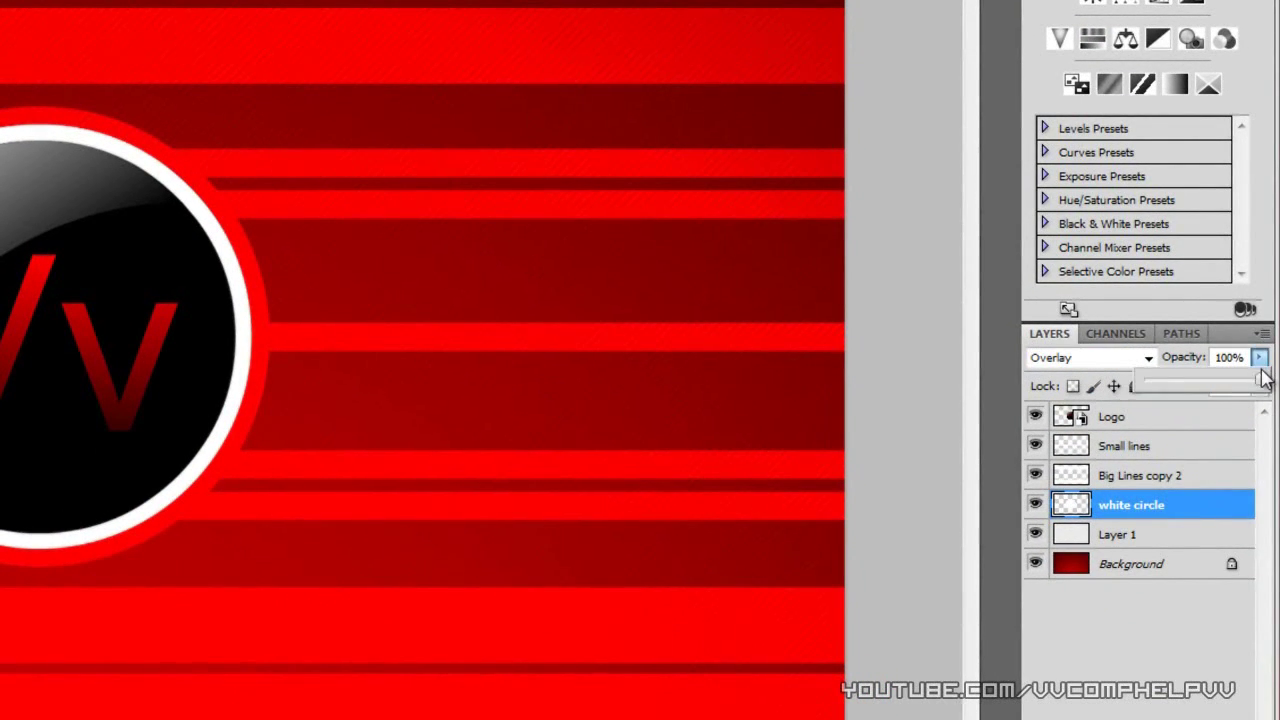
{"action": "left_click_drag", "start_coordinate": [1262, 388], "coordinate": [1179, 388]}
{"action": "left_click", "coordinate": [1244, 357]}
{"action": "type", "text": "25"}
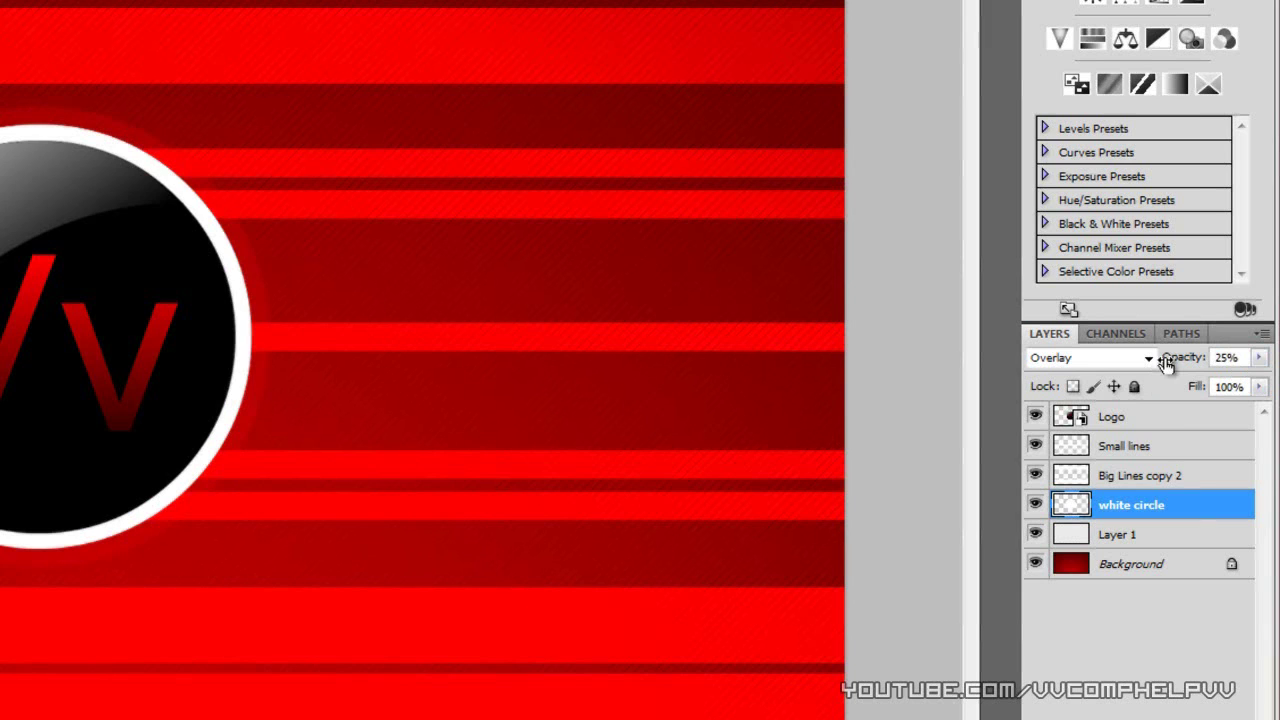
{"action": "left_click", "coordinate": [1150, 474]}
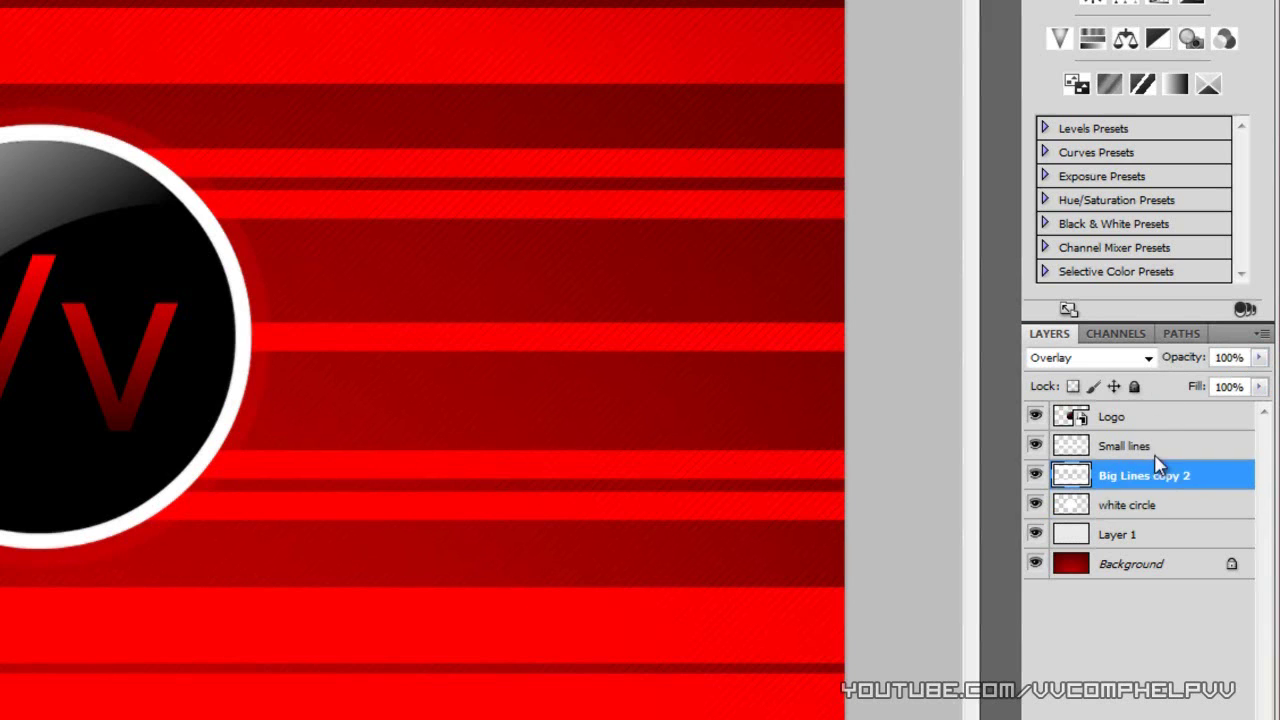
{"action": "left_click", "coordinate": [1245, 358]}
{"action": "type", "text": "25"}
{"action": "key", "text": "Return"}
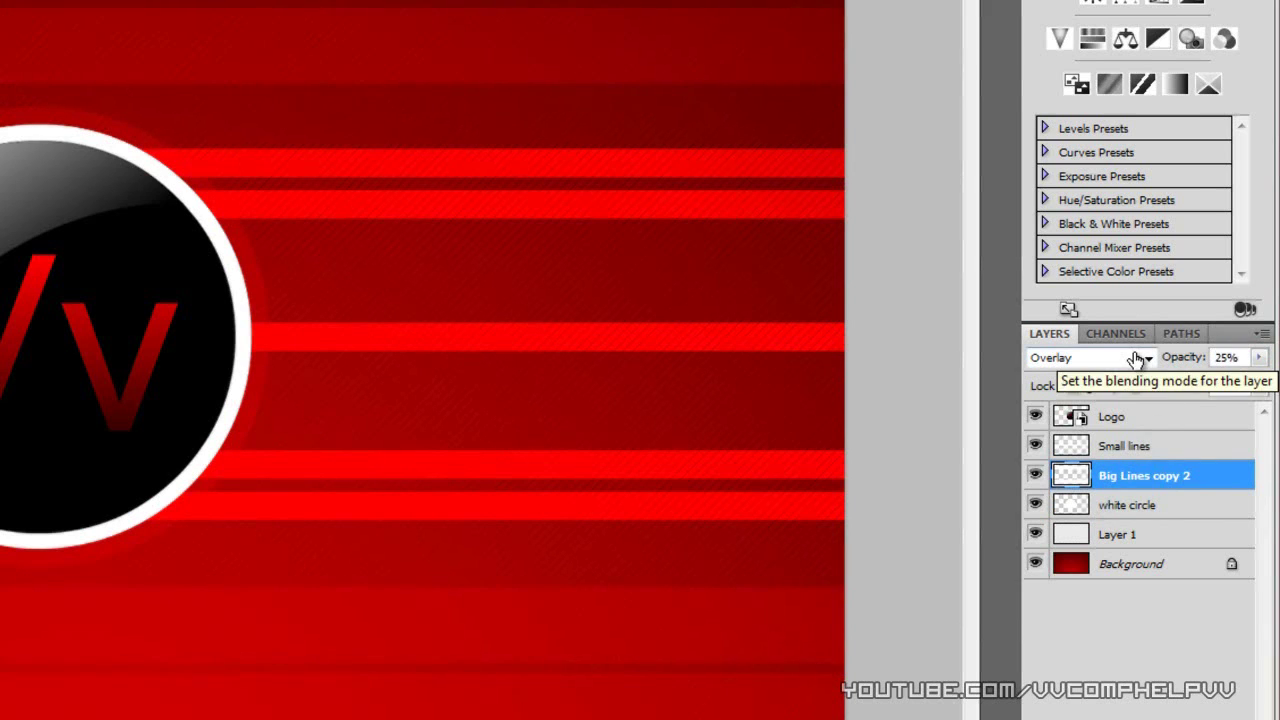
{"action": "left_click", "coordinate": [1189, 453]}
{"action": "type", "text": "2"}
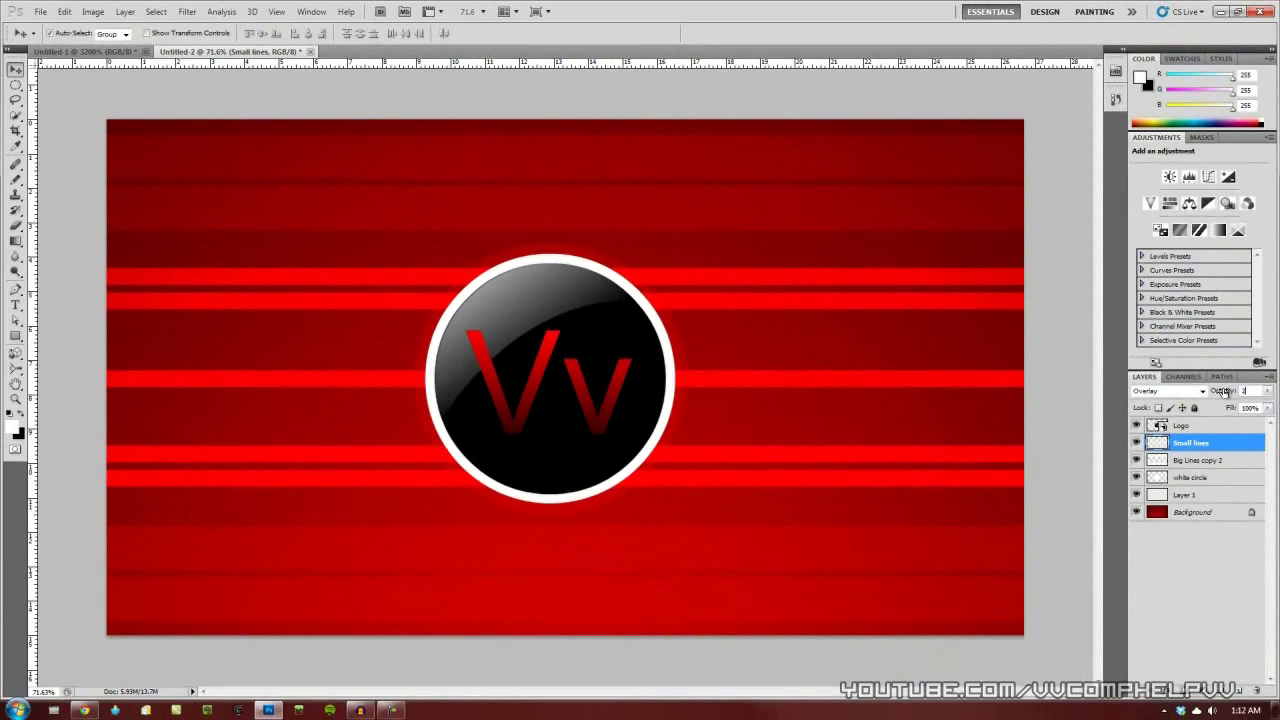
{"action": "type", "text": "5"}
{"action": "key", "text": "Return"}
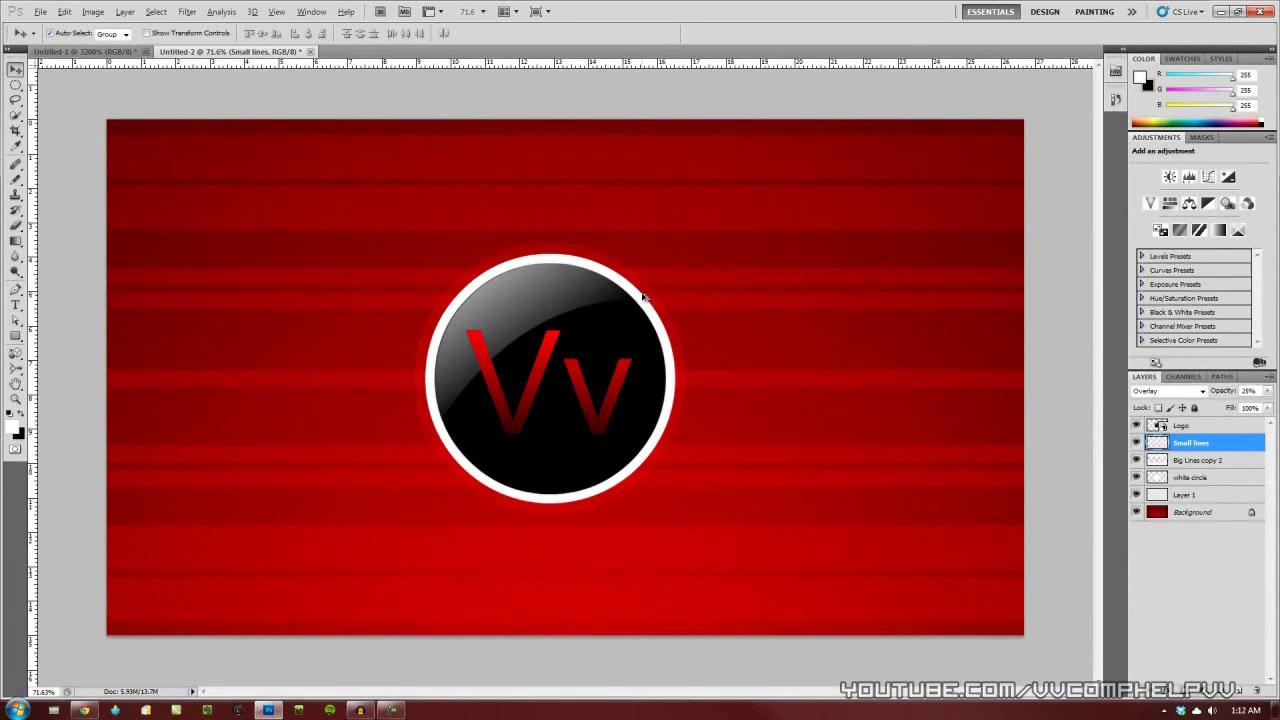
{"action": "scroll", "coordinate": [645, 297], "scroll_direction": "up", "scroll_amount": 3}
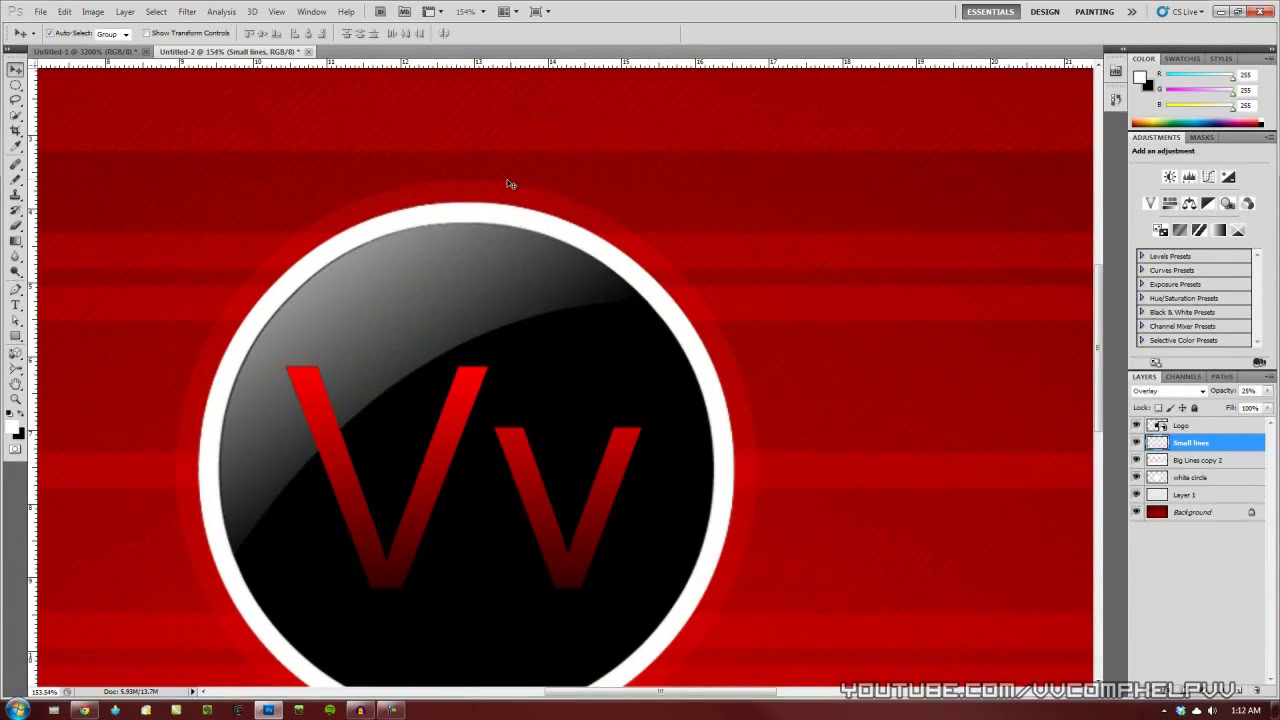
{"action": "scroll", "coordinate": [700, 280], "scroll_direction": "down", "scroll_amount": 2}
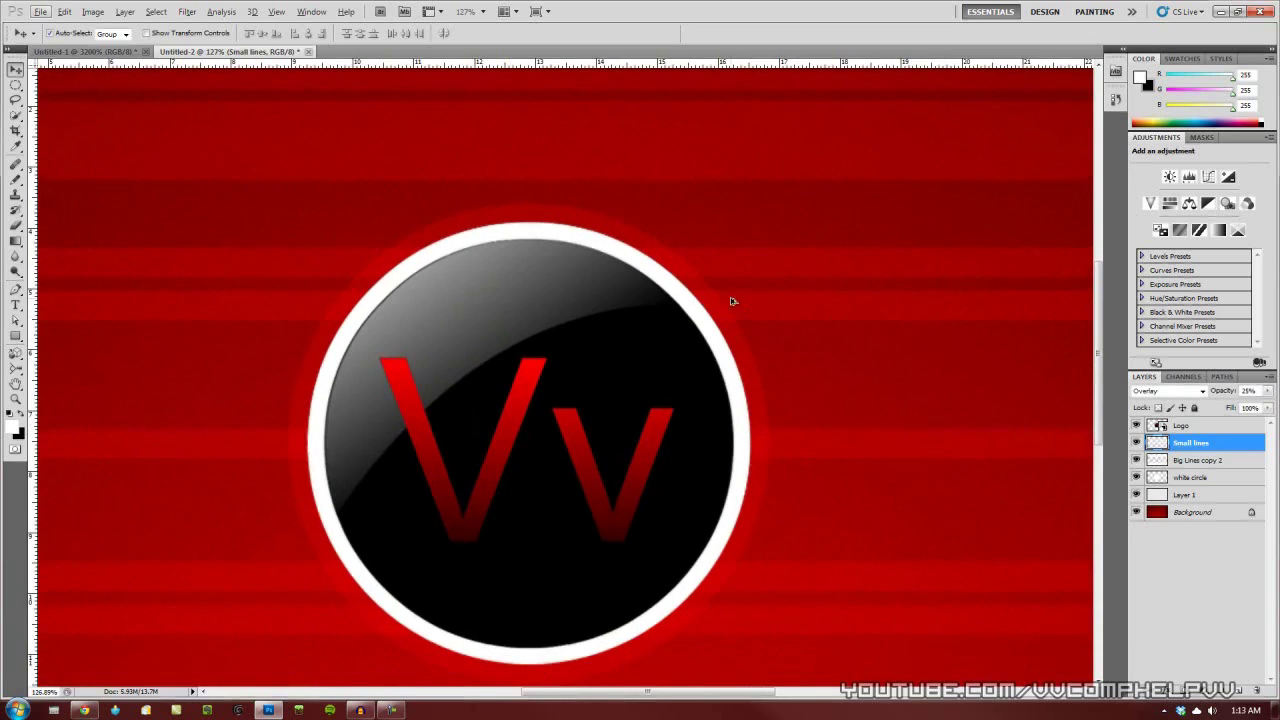
{"action": "scroll", "coordinate": [576, 515], "scroll_direction": "down", "scroll_amount": 1}
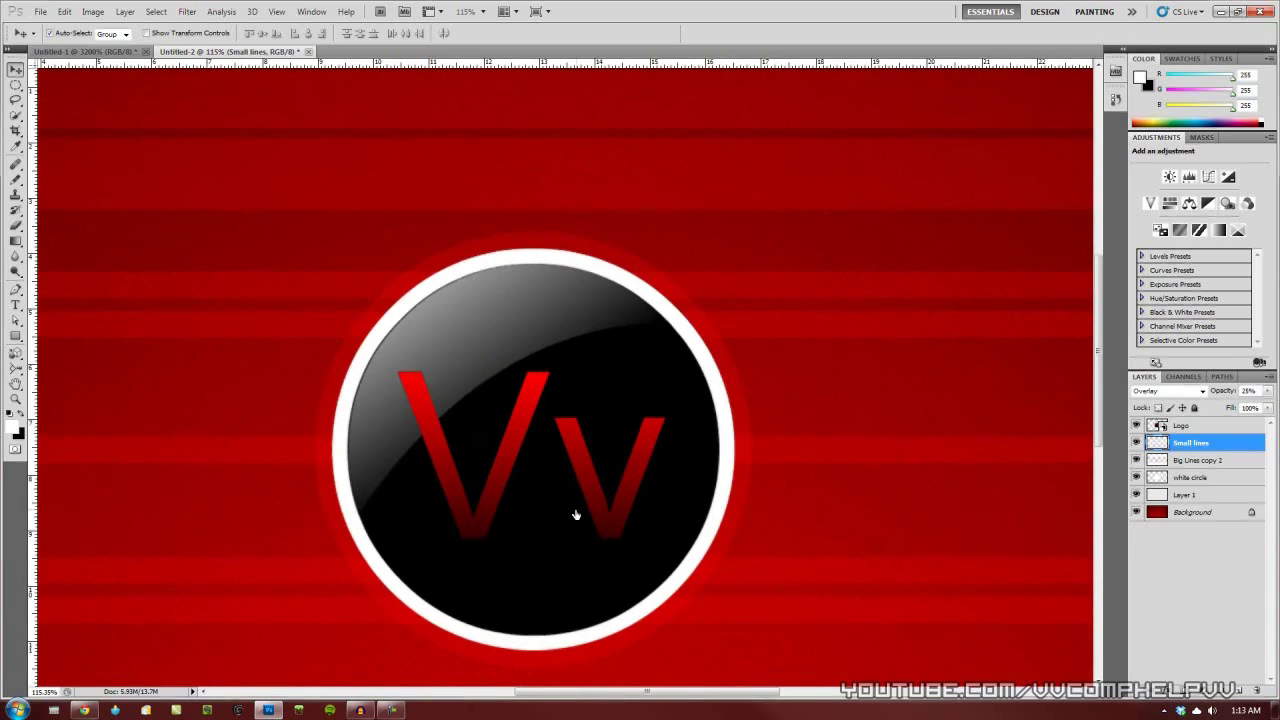
{"action": "left_click", "coordinate": [1137, 478]}
{"action": "left_click", "coordinate": [1137, 478]}
{"action": "left_click", "coordinate": [1161, 480], "text": "ctrl"}
{"action": "double_click", "coordinate": [1220, 443]}
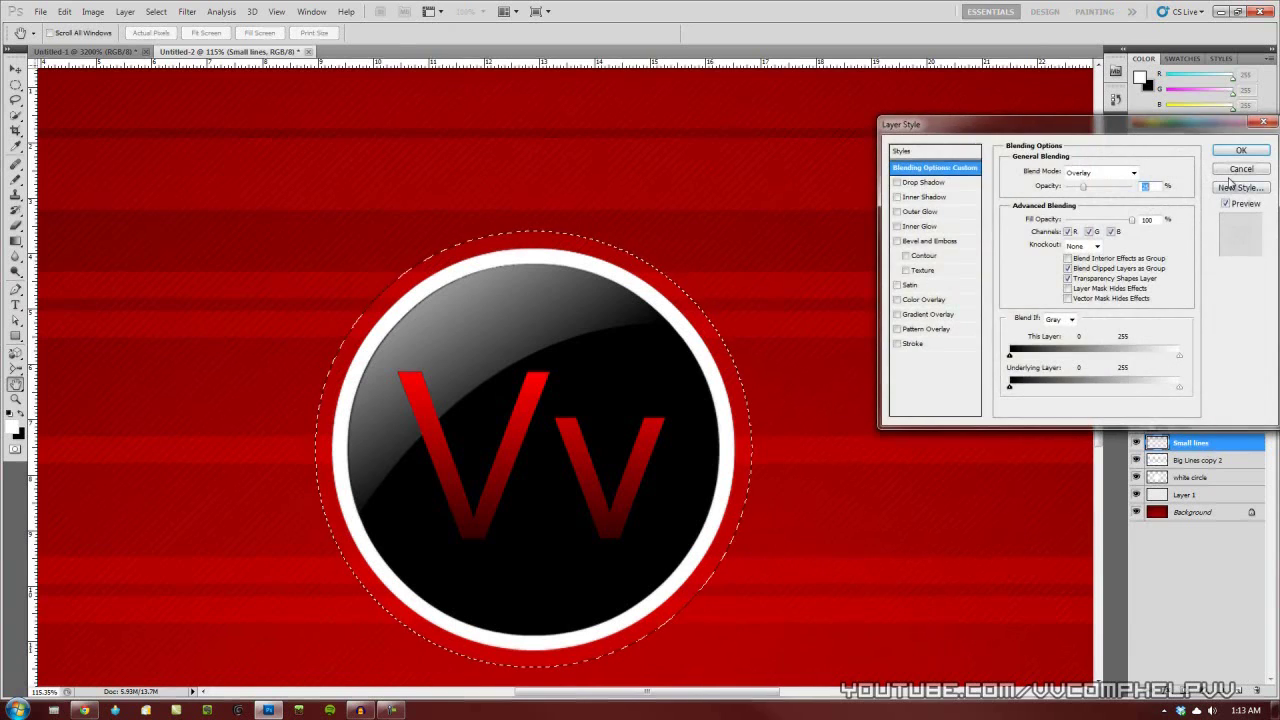
{"action": "left_click", "coordinate": [1233, 170]}
{"action": "double_click", "coordinate": [1190, 443]}
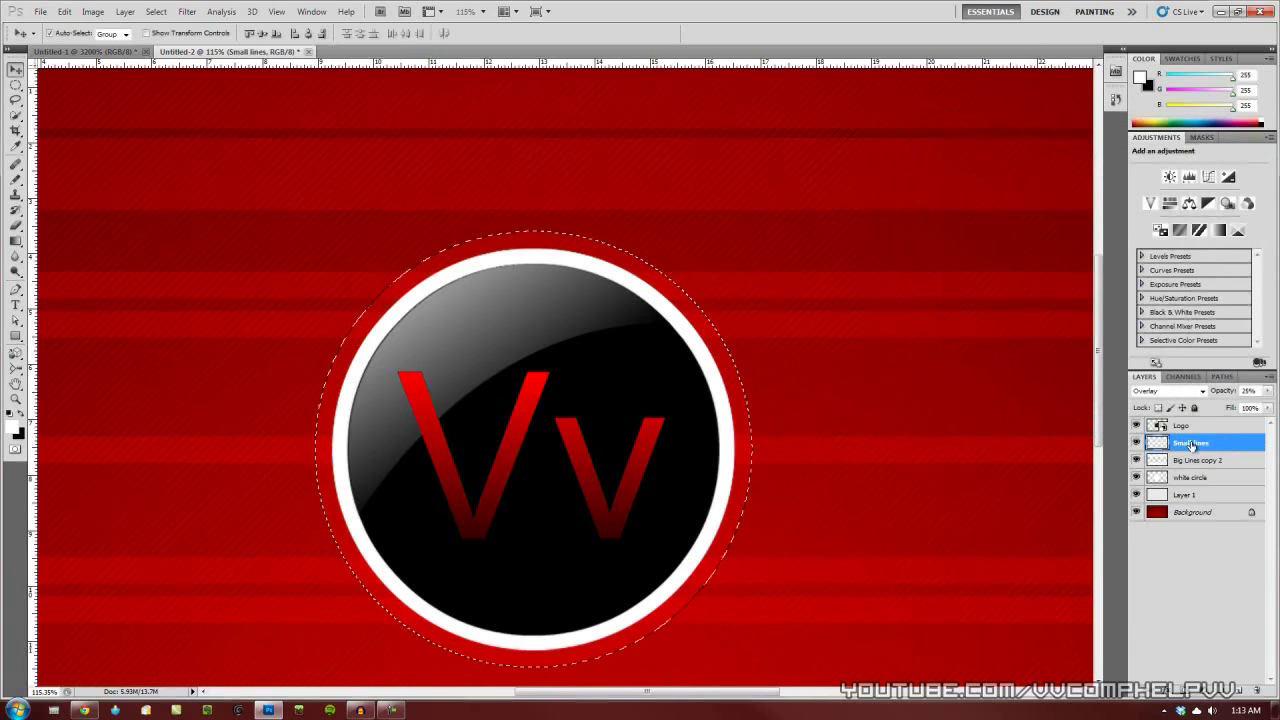
{"action": "left_click", "coordinate": [1229, 443]}
{"action": "key", "text": "ctrl+d"}
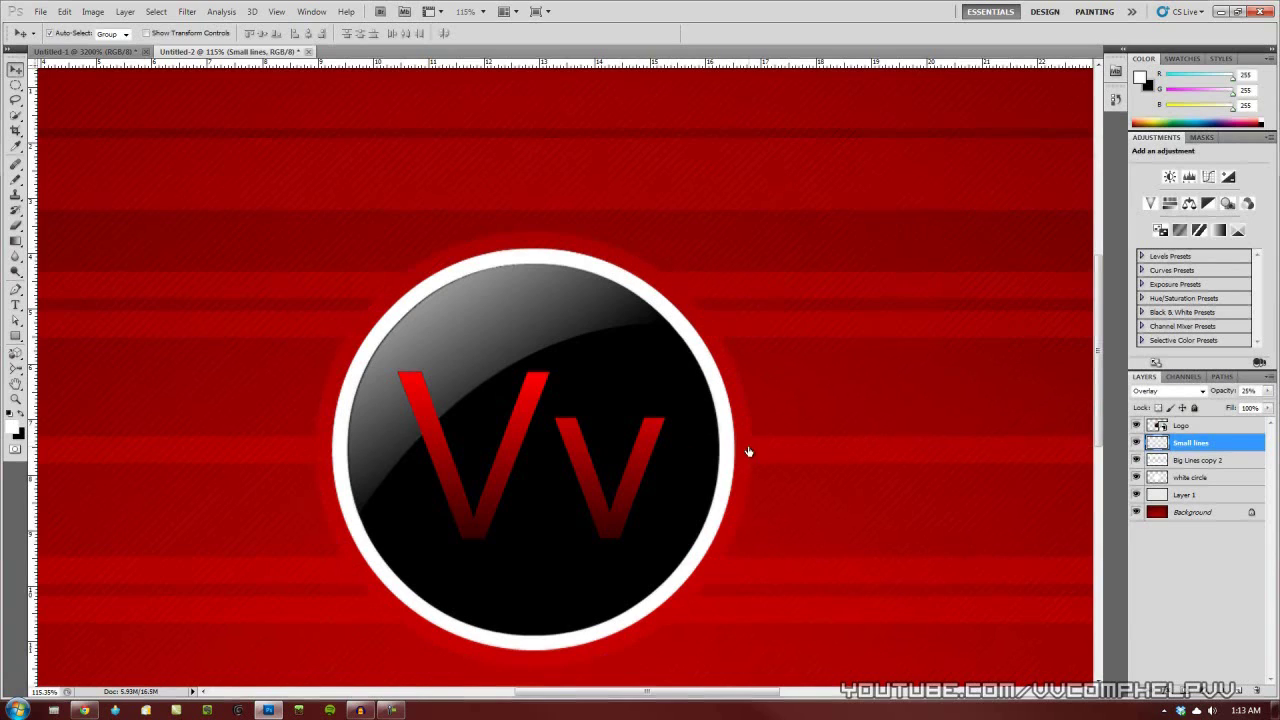
{"action": "left_click", "coordinate": [1205, 496]}
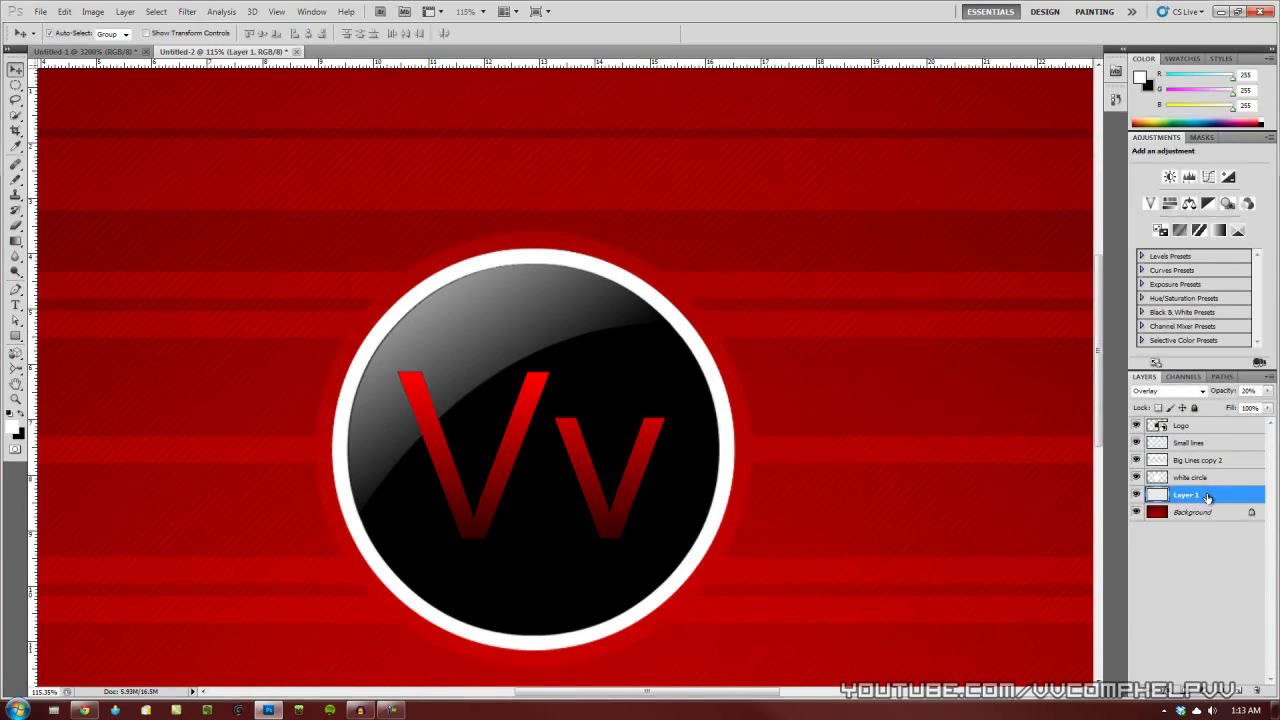
{"action": "left_click", "coordinate": [1165, 494], "text": "ctrl"}
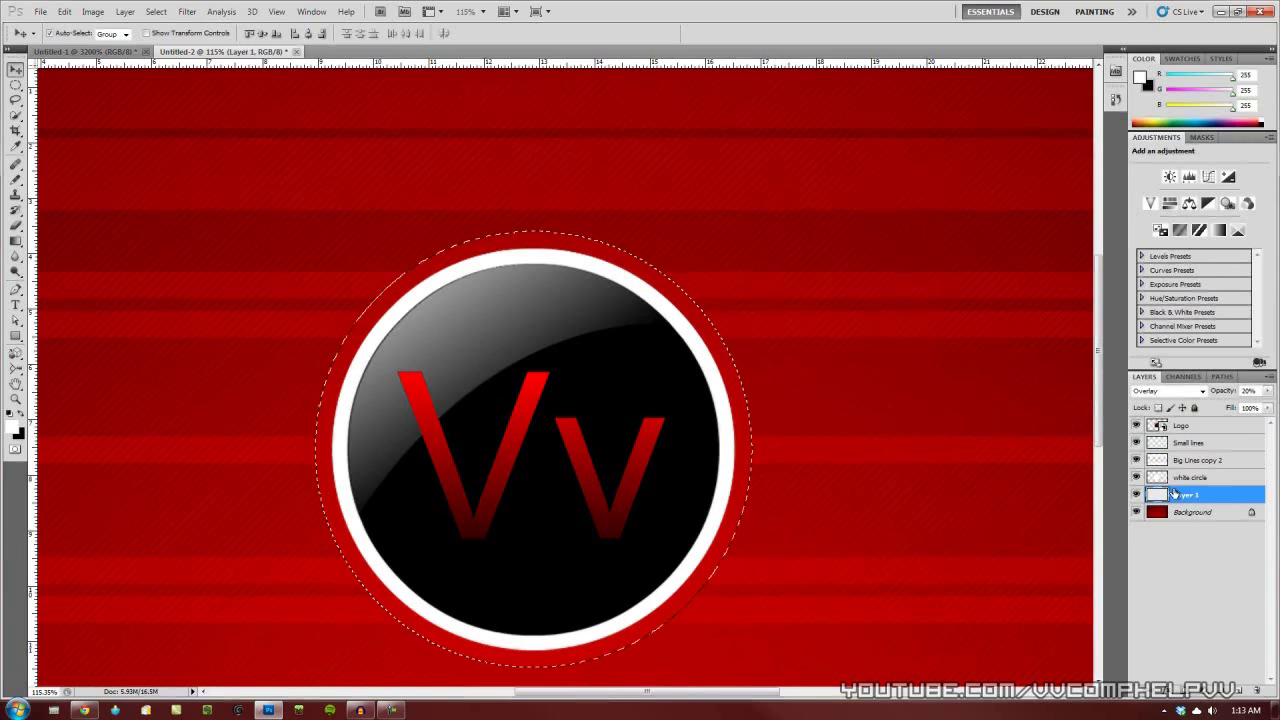
{"action": "key", "text": "ctrl+d"}
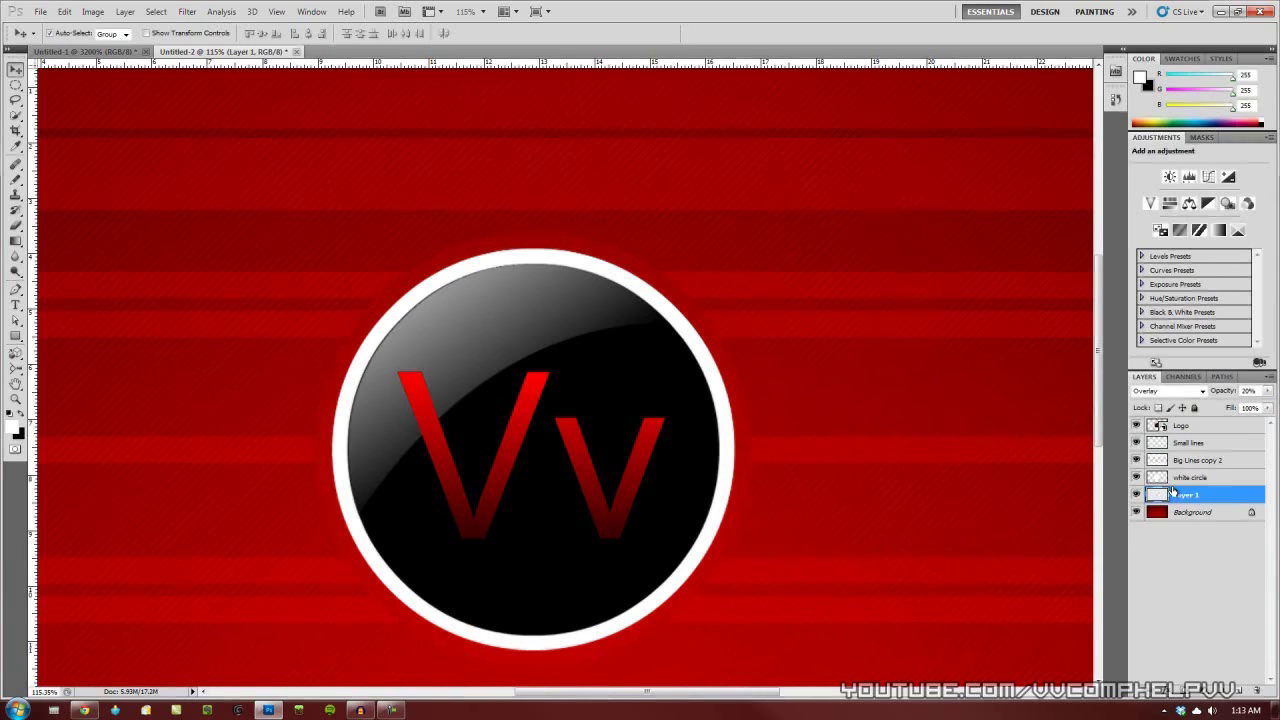
{"action": "key", "text": "ctrl+0"}
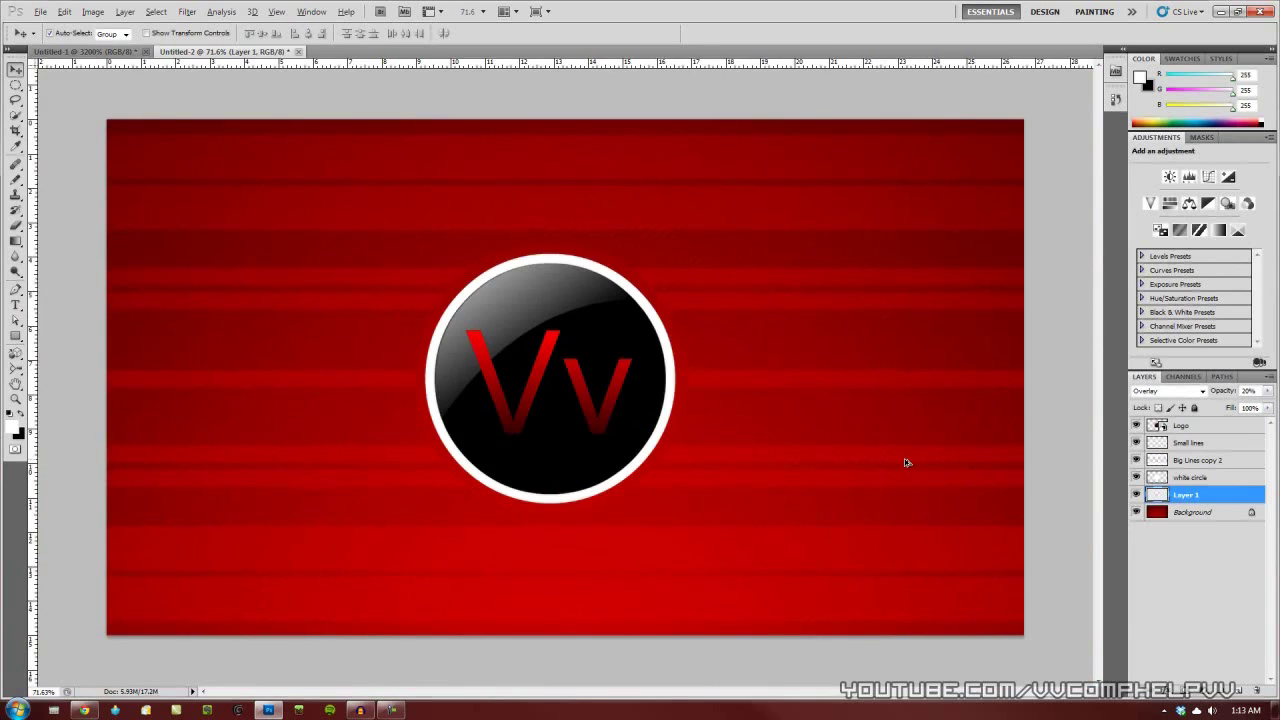
{"action": "scroll", "coordinate": [892, 458], "scroll_direction": "up", "scroll_amount": 1}
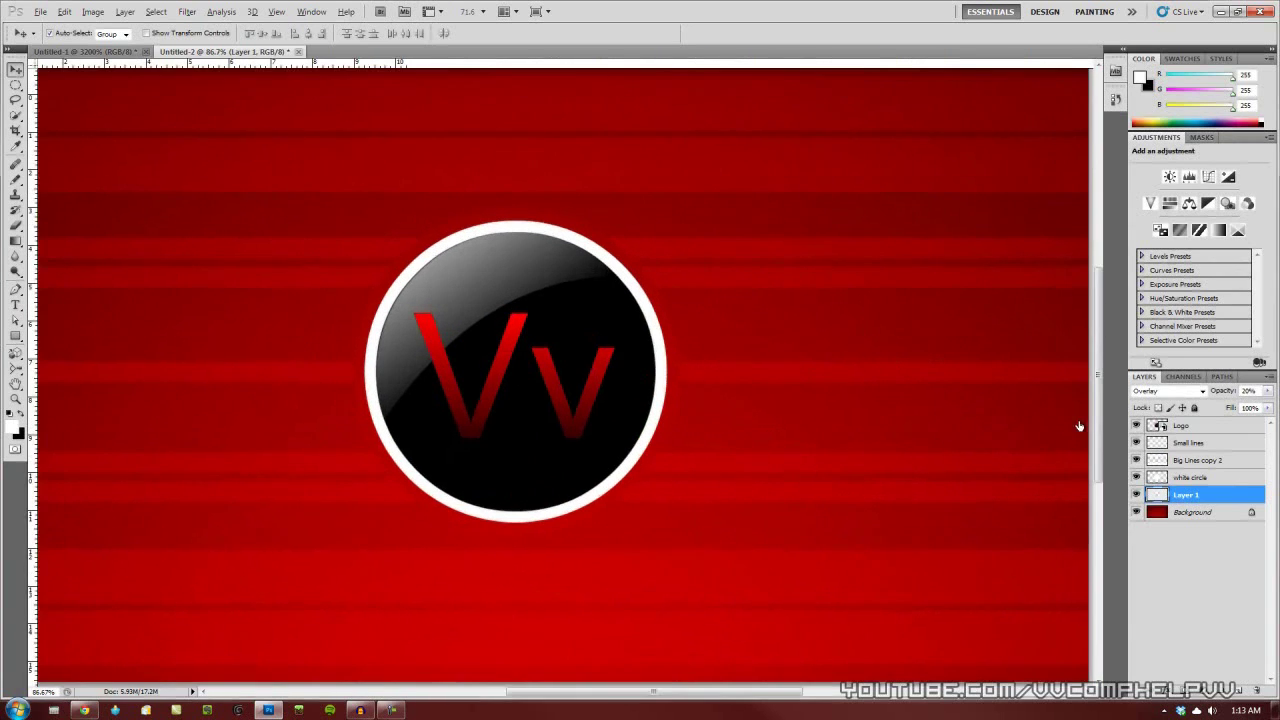
{"action": "left_click", "coordinate": [1190, 443], "text": "ctrl"}
{"action": "left_click", "coordinate": [1165, 448]}
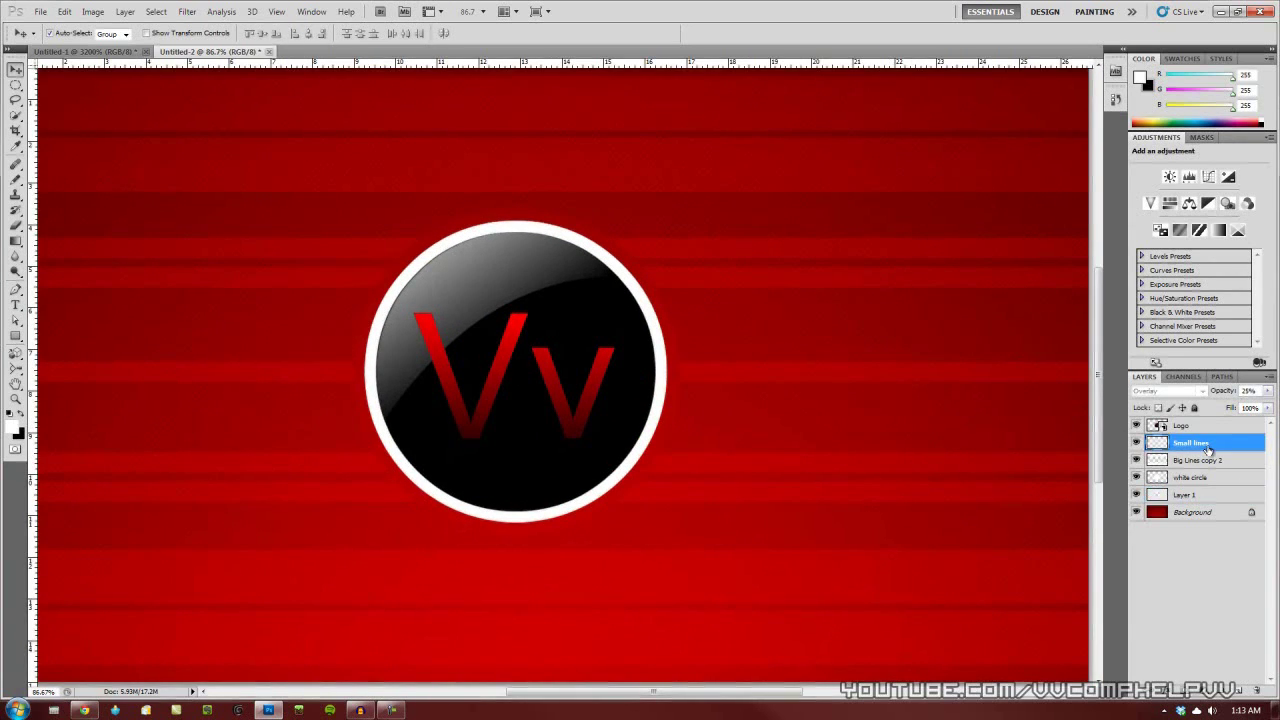
{"action": "left_click", "coordinate": [1160, 445], "text": "ctrl"}
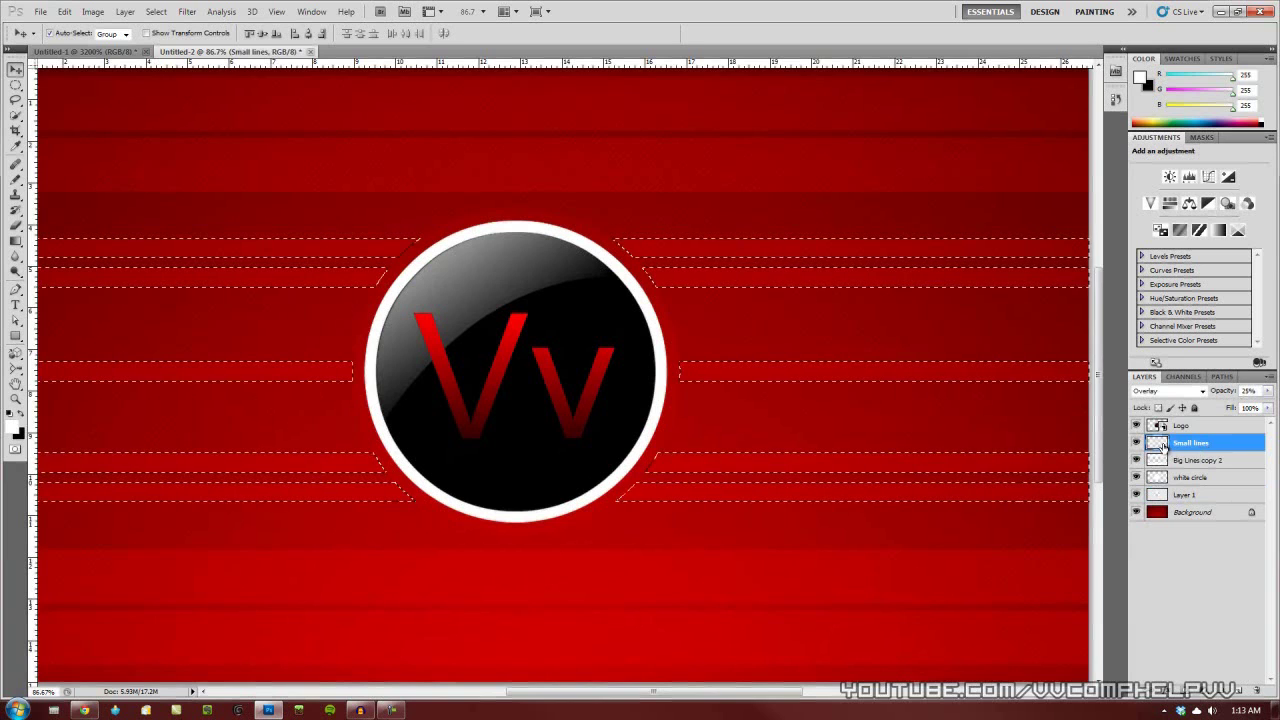
{"action": "left_click", "coordinate": [1192, 496]}
{"action": "key", "text": "ctrl+d"}
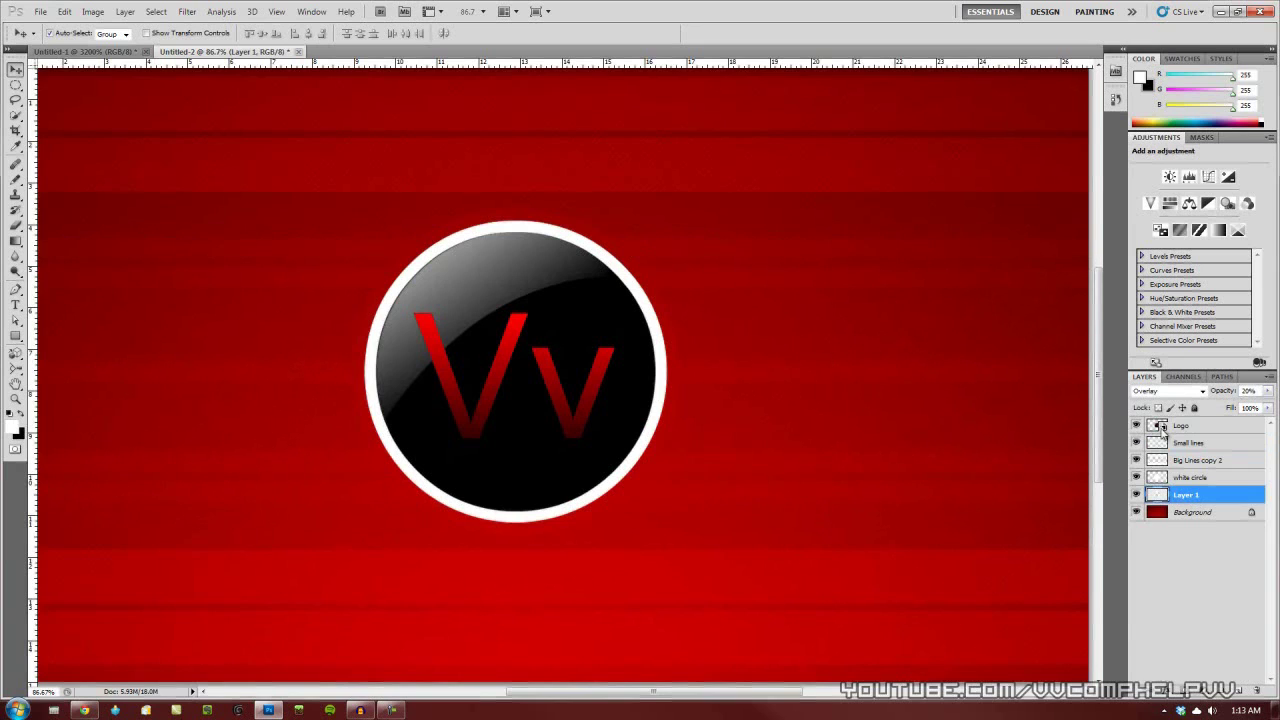
{"action": "left_click", "coordinate": [1160, 463]}
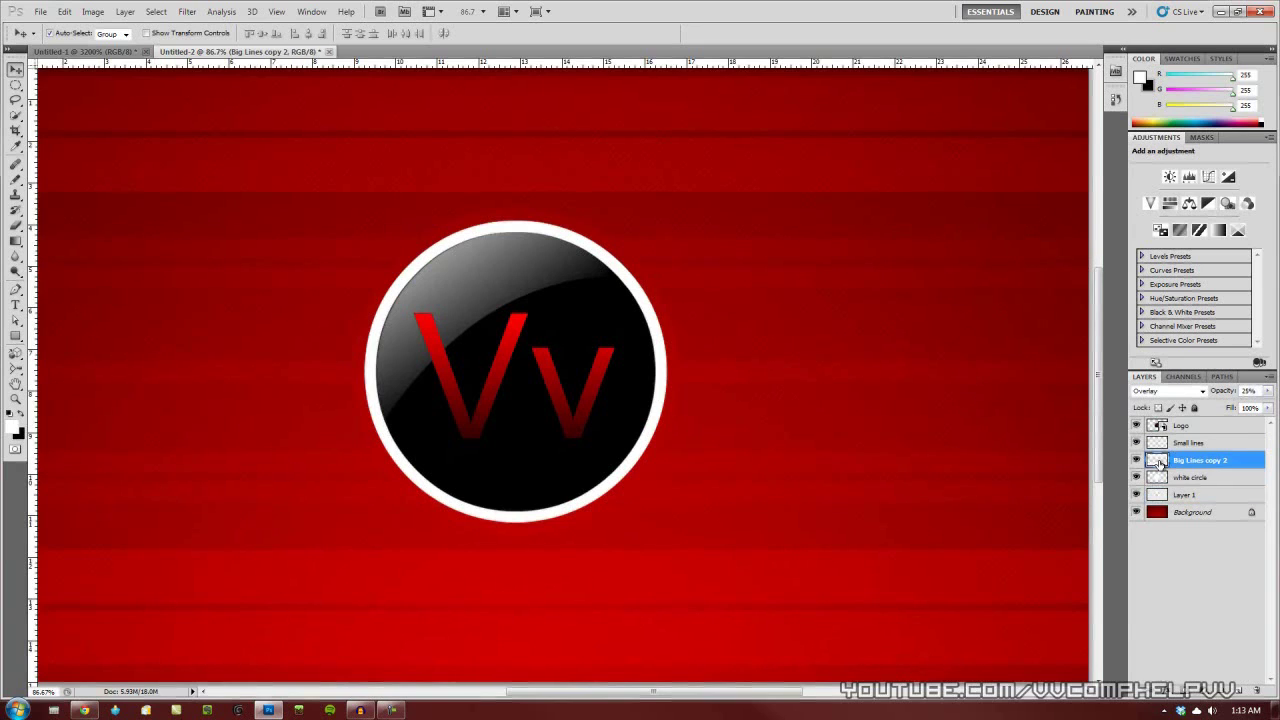
{"action": "left_click", "coordinate": [1158, 463], "text": "ctrl"}
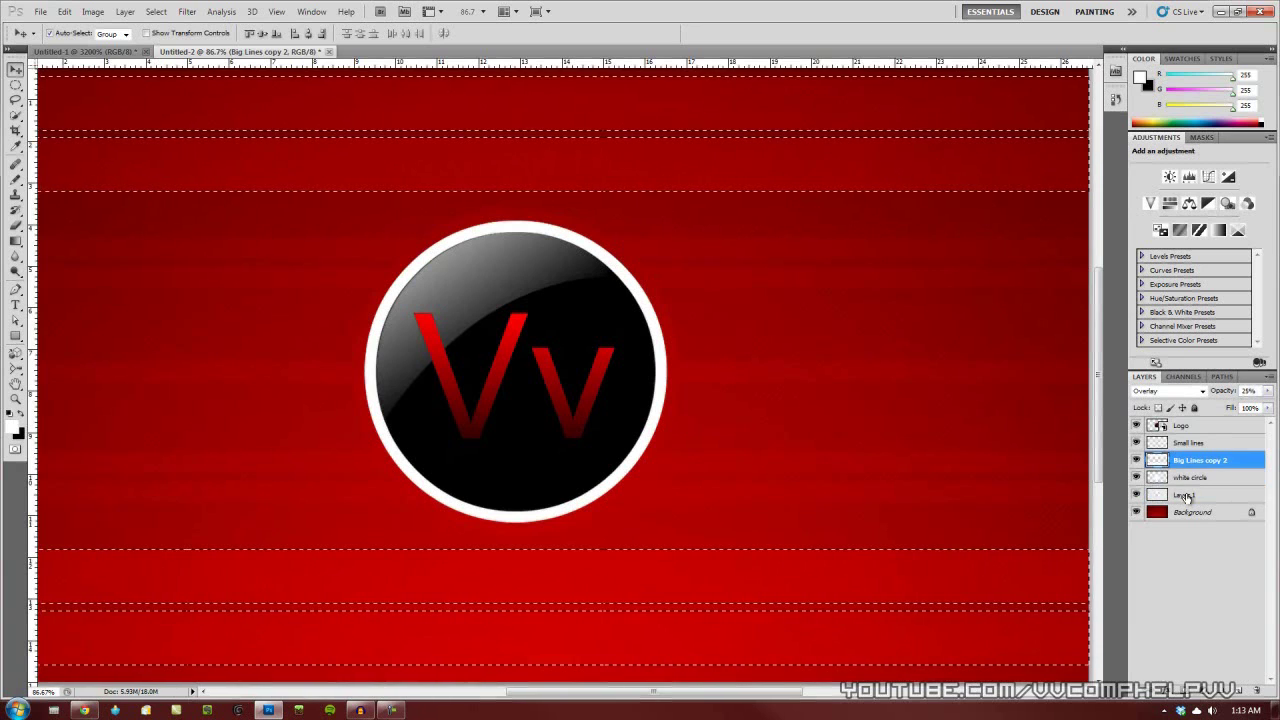
{"action": "left_click", "coordinate": [1195, 495]}
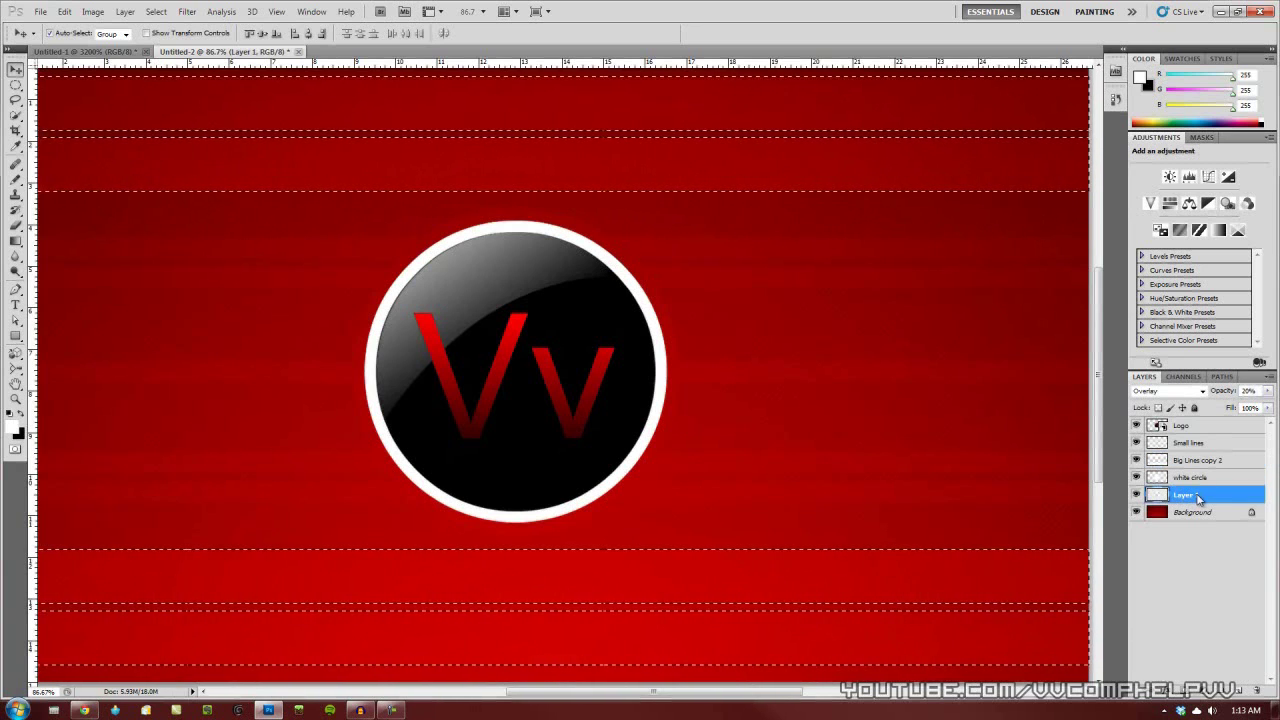
{"action": "key", "text": "ctrl+d"}
{"action": "scroll", "coordinate": [864, 461], "scroll_direction": "down", "scroll_amount": 2}
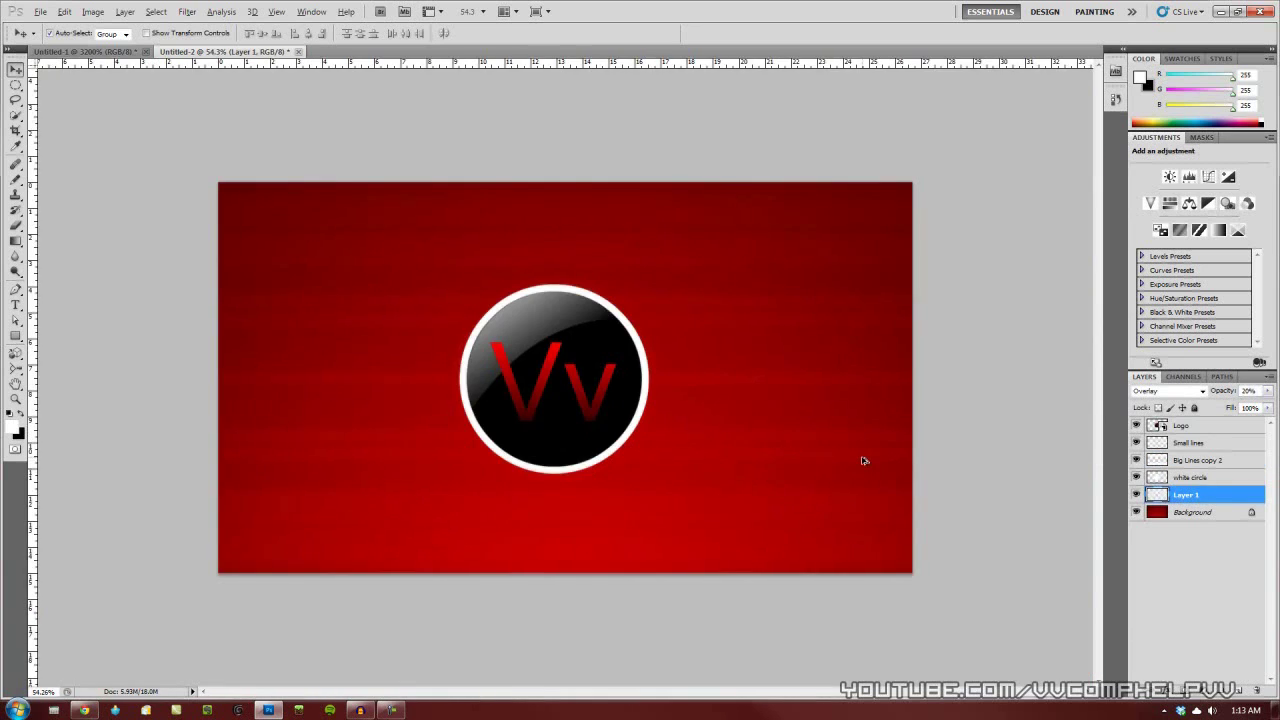
{"action": "key", "text": "alt"}
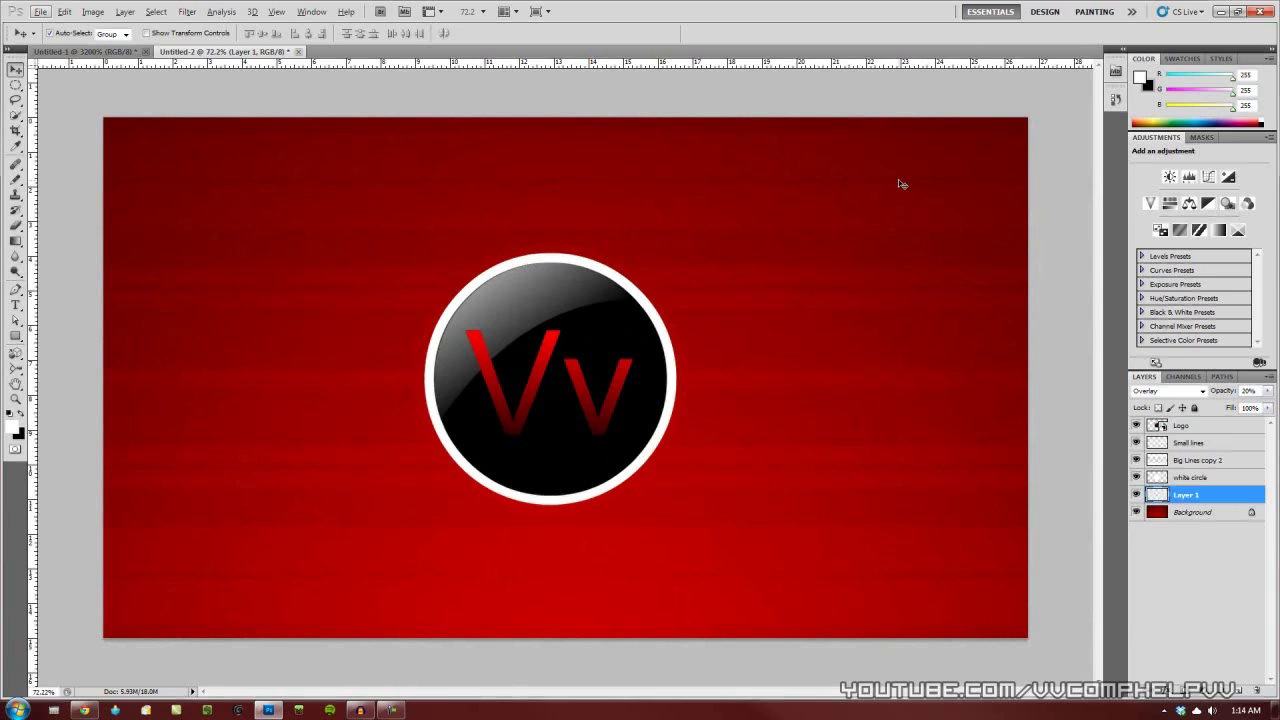
{"action": "left_click", "coordinate": [1157, 445], "text": "ctrl"}
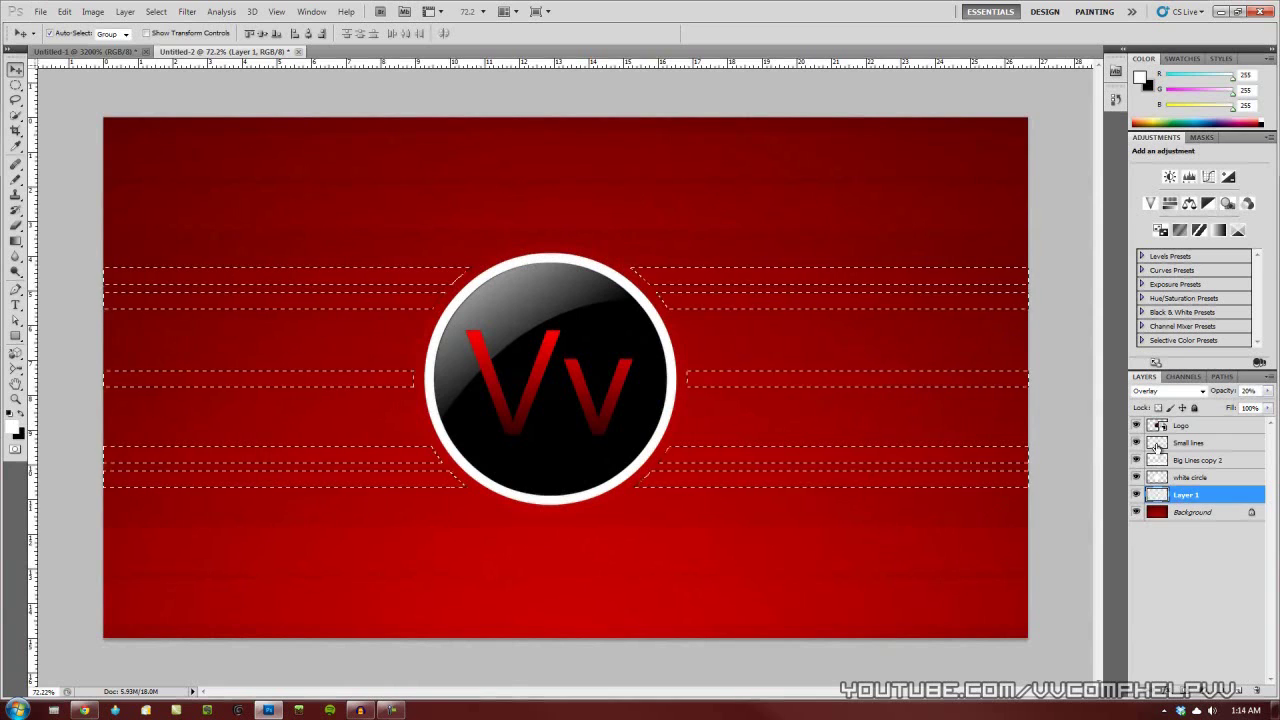
{"action": "double_click", "coordinate": [1186, 497]}
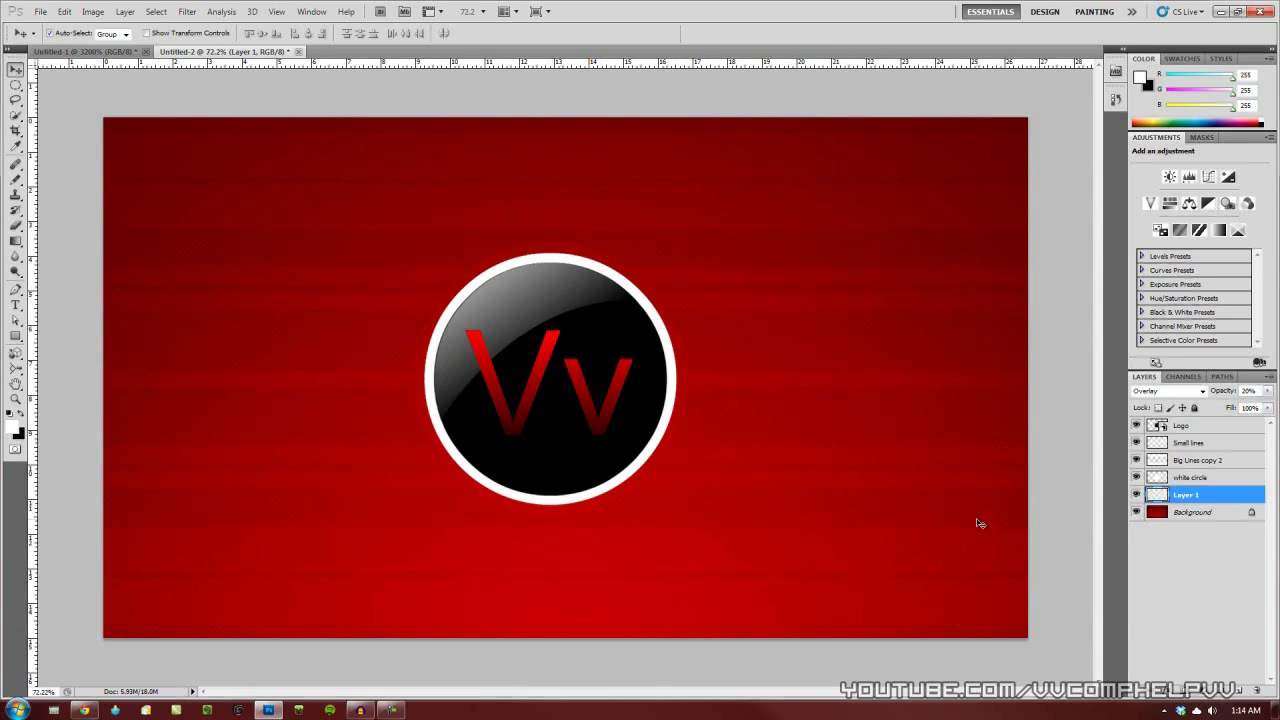
{"action": "left_click", "coordinate": [1195, 430]}
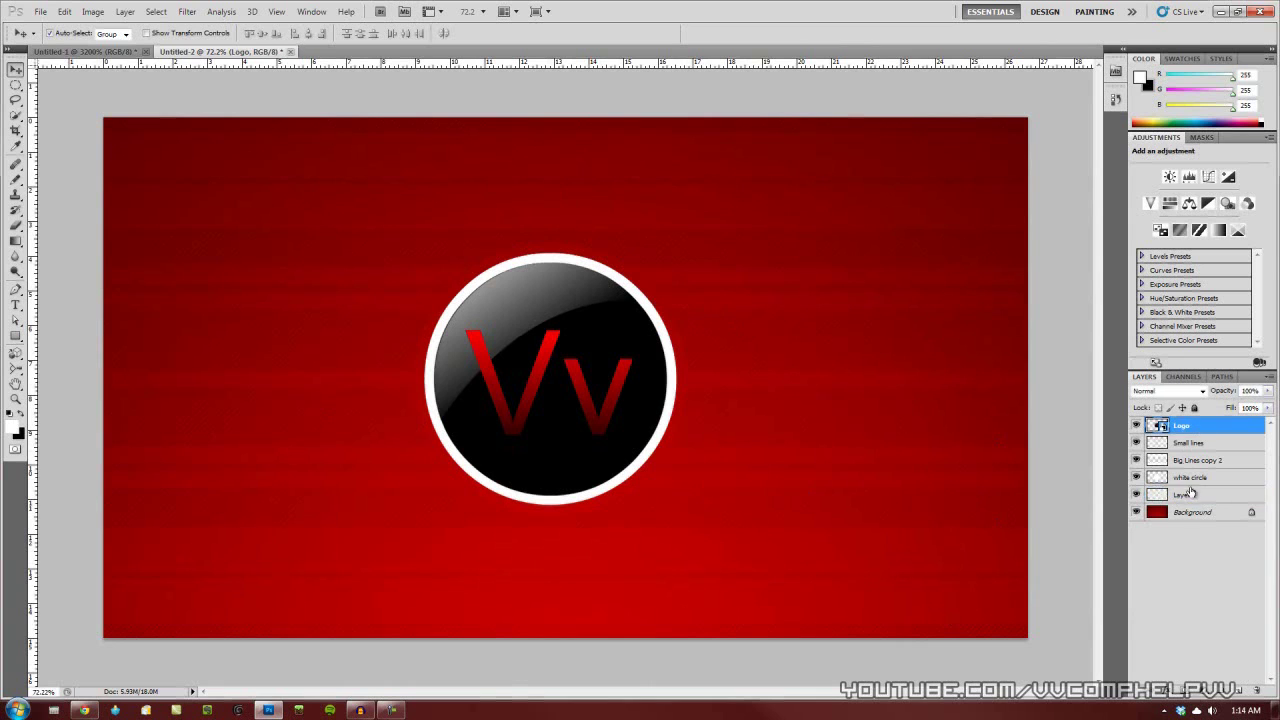
Add a new layer and set the Type tool to Century Gothic at 53.75 pt
{"action": "left_click", "coordinate": [1240, 691]}
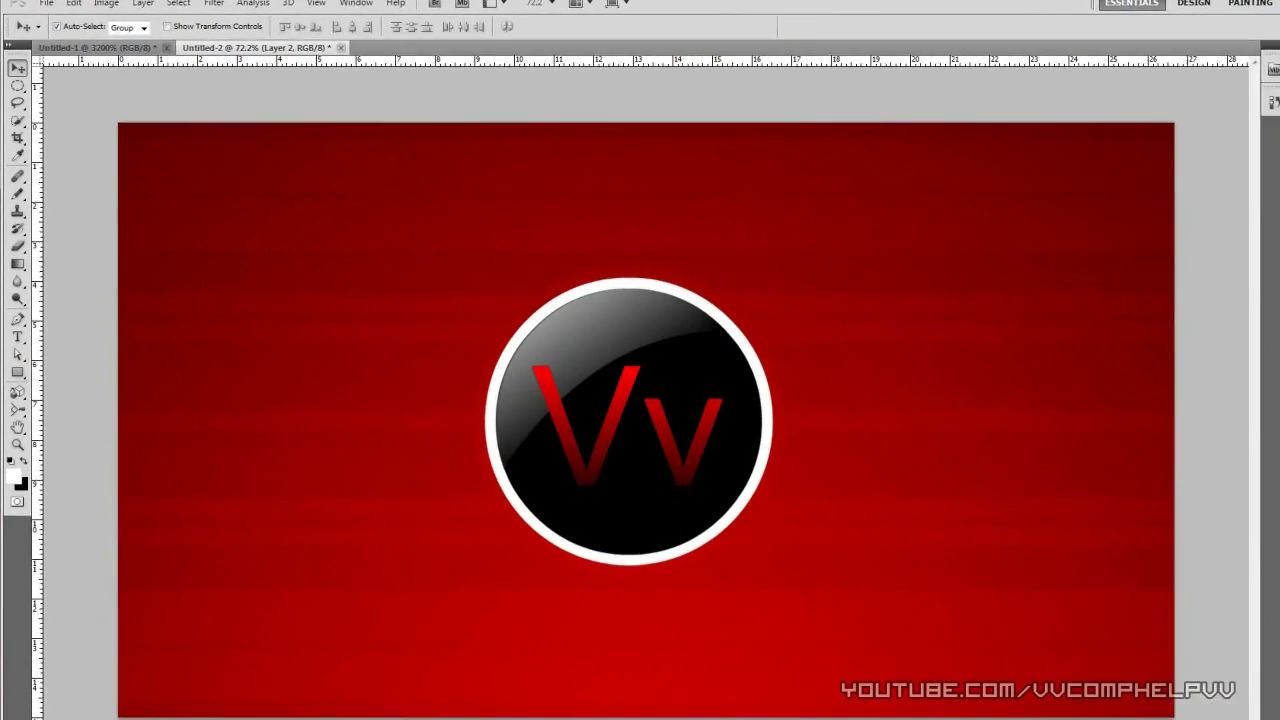
{"action": "left_click", "coordinate": [21, 390]}
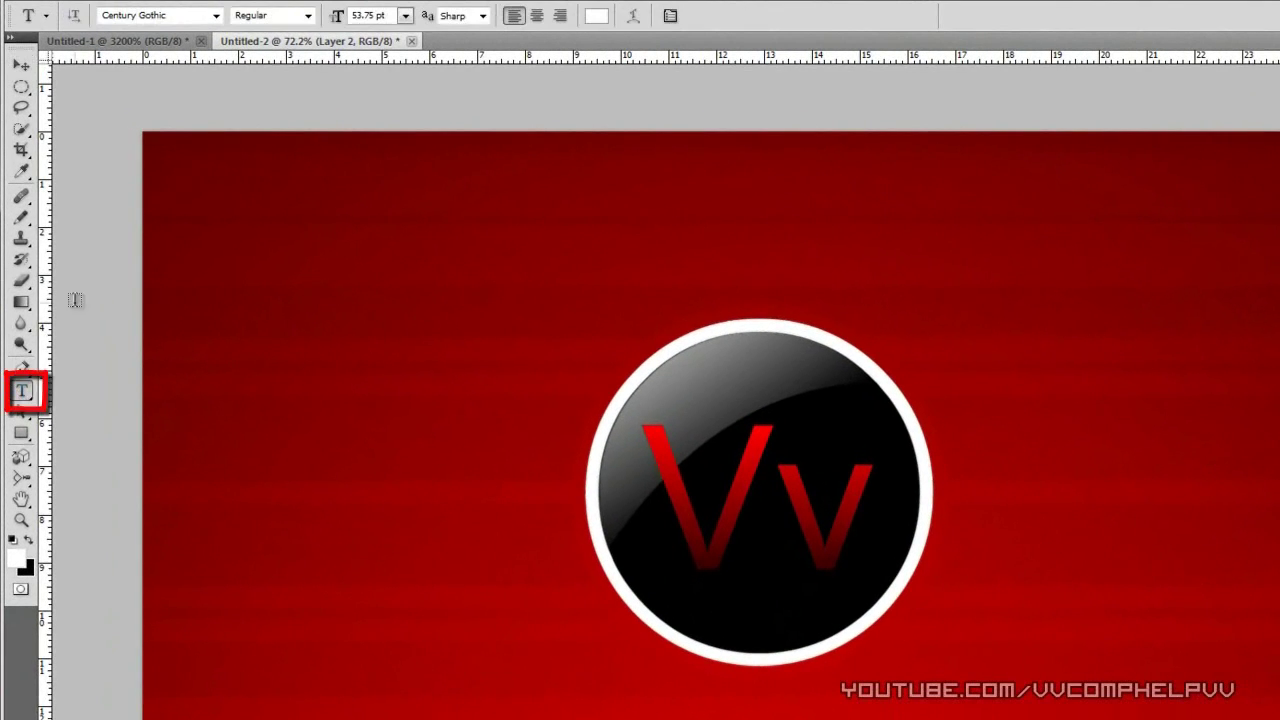
{"action": "left_click_drag", "start_coordinate": [174, 16], "coordinate": [64, 18]}
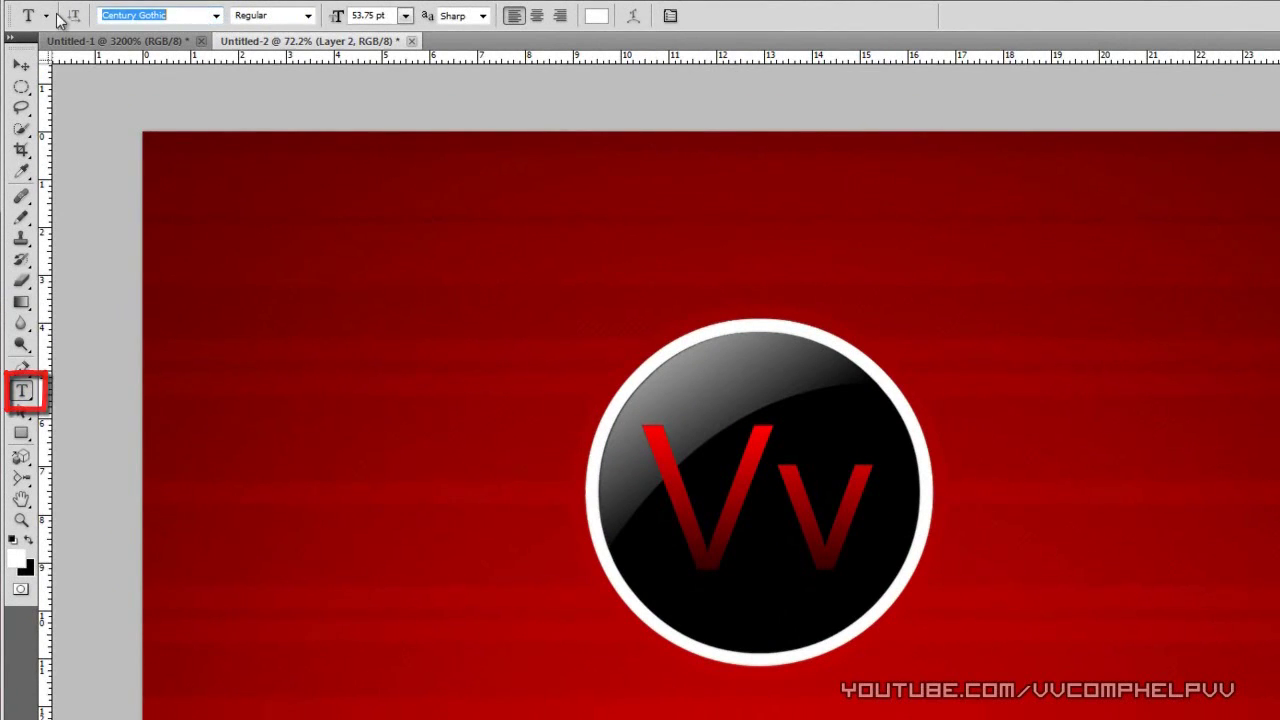
{"action": "left_click", "coordinate": [388, 16]}
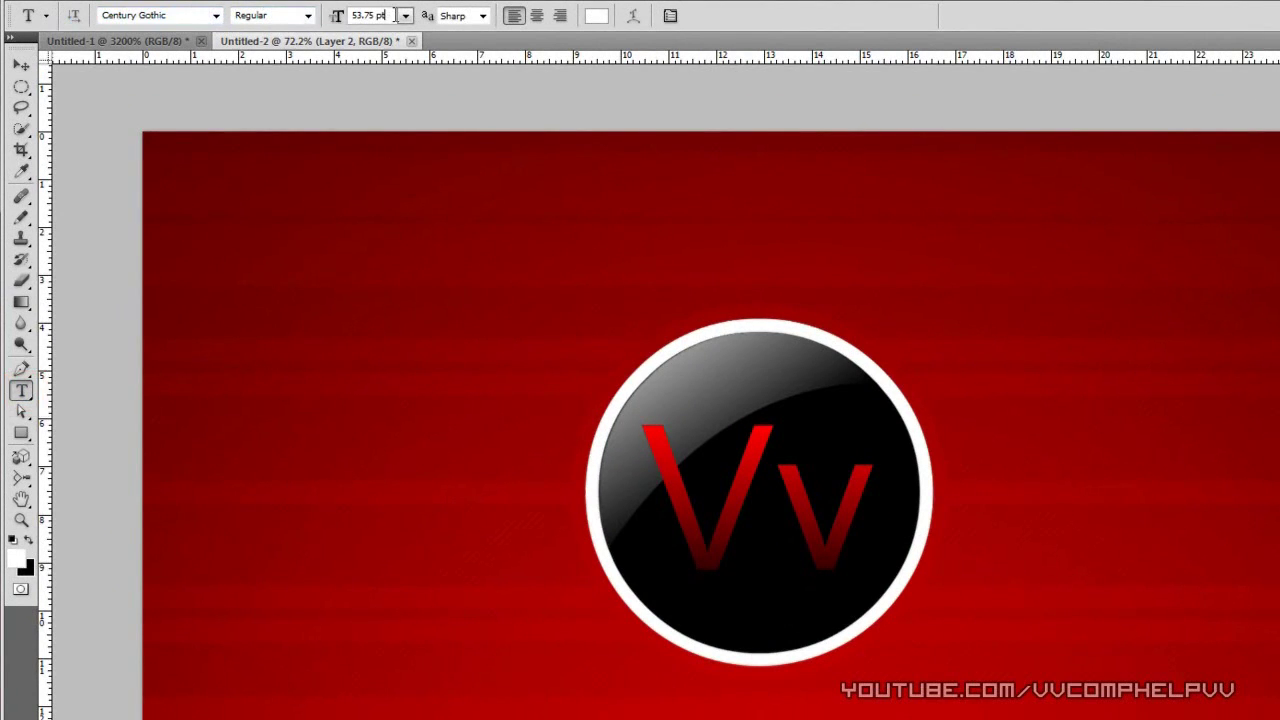
{"action": "double_click", "coordinate": [376, 16]}
{"action": "left_click", "coordinate": [372, 17]}
{"action": "double_click", "coordinate": [378, 16]}
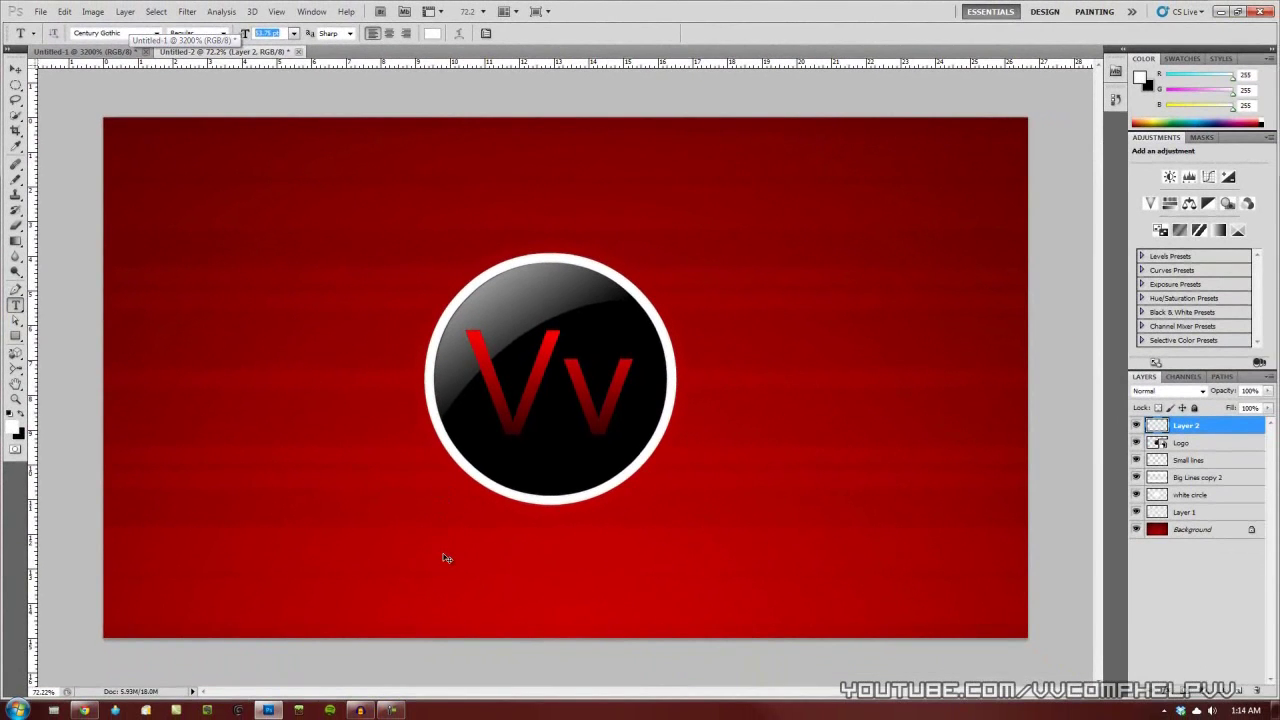
Type 'VvCompHelpvV' below the logo, fixing the typo, and select the text
{"action": "left_click", "coordinate": [446, 558]}
{"action": "type", "text": "VvC"}
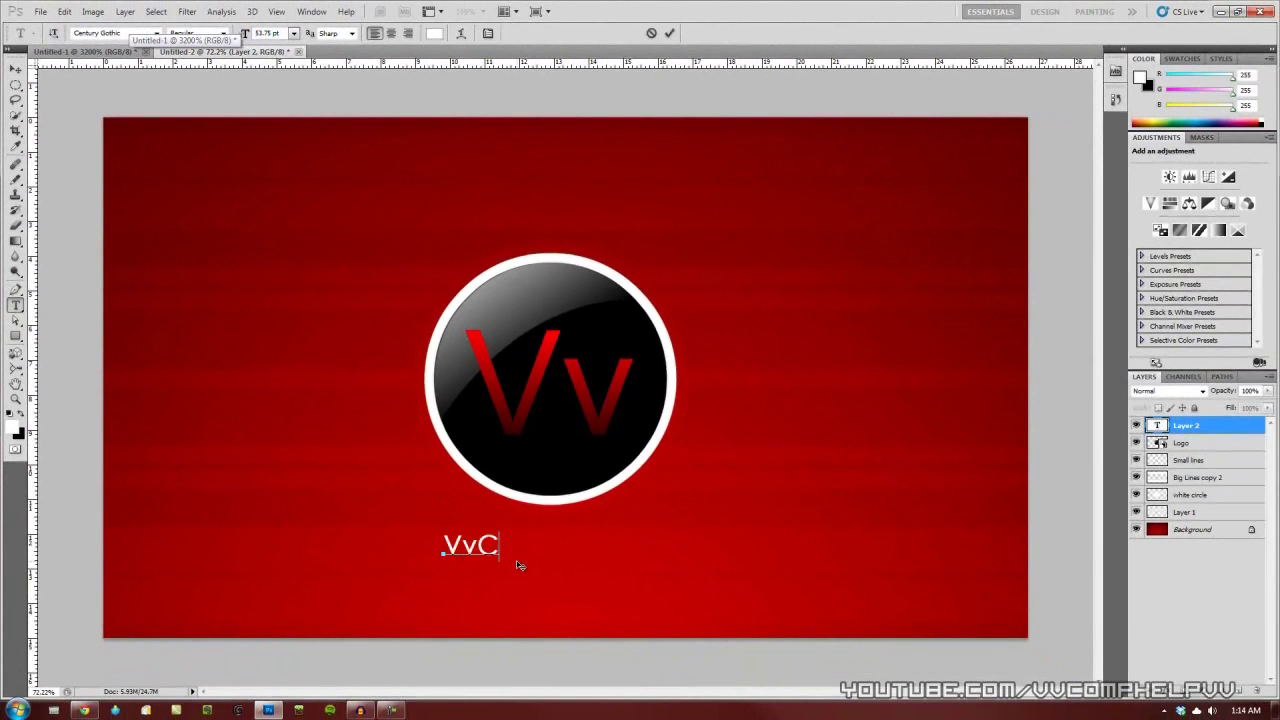
{"action": "type", "text": "ompHelvp"}
{"action": "key", "text": "Right"}
{"action": "type", "text": "V"}
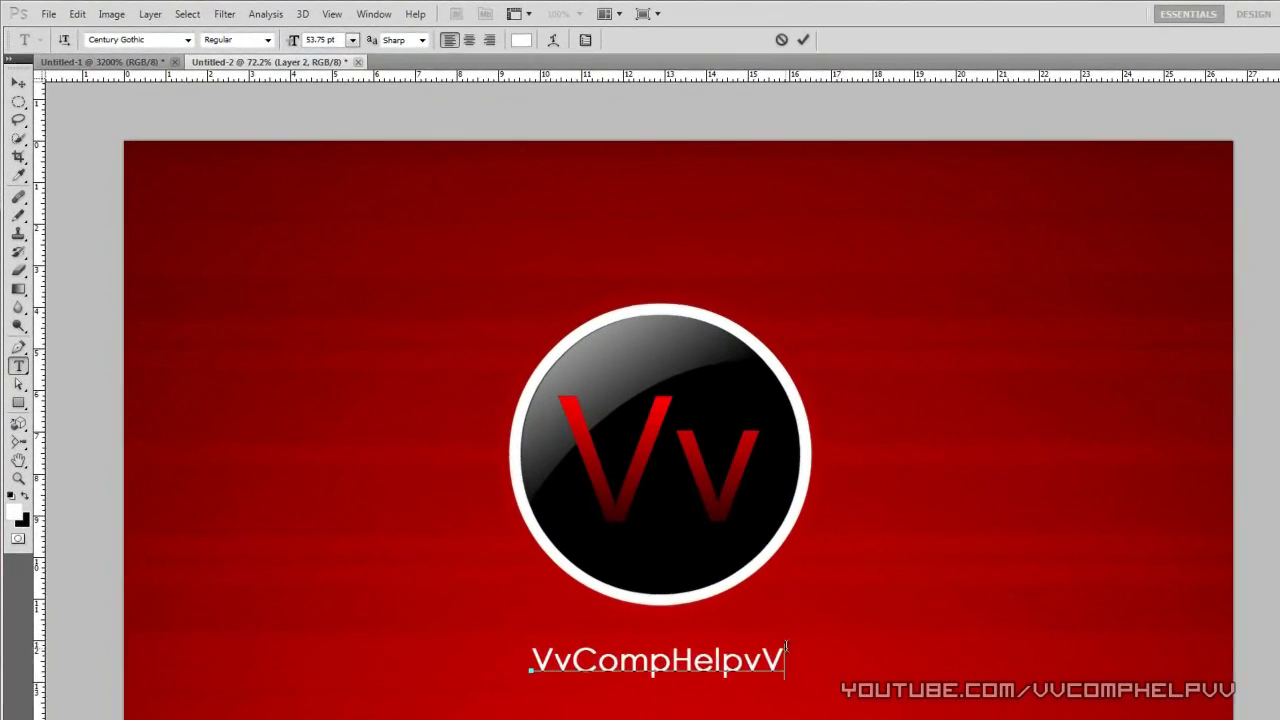
{"action": "left_click_drag", "start_coordinate": [786, 650], "coordinate": [485, 655]}
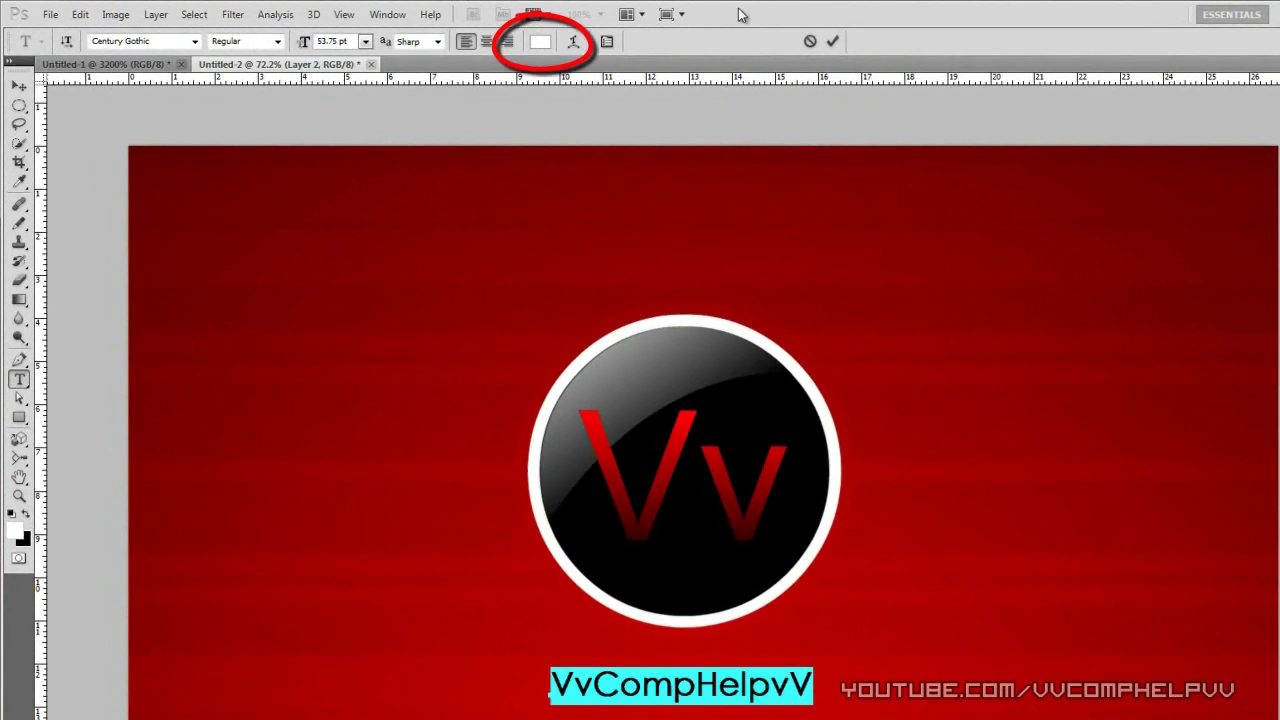
Change the VvCompHelpvV text colour to black and commit the text
{"action": "left_click", "coordinate": [521, 40]}
{"action": "left_click_drag", "start_coordinate": [550, 450], "coordinate": [320, 563]}
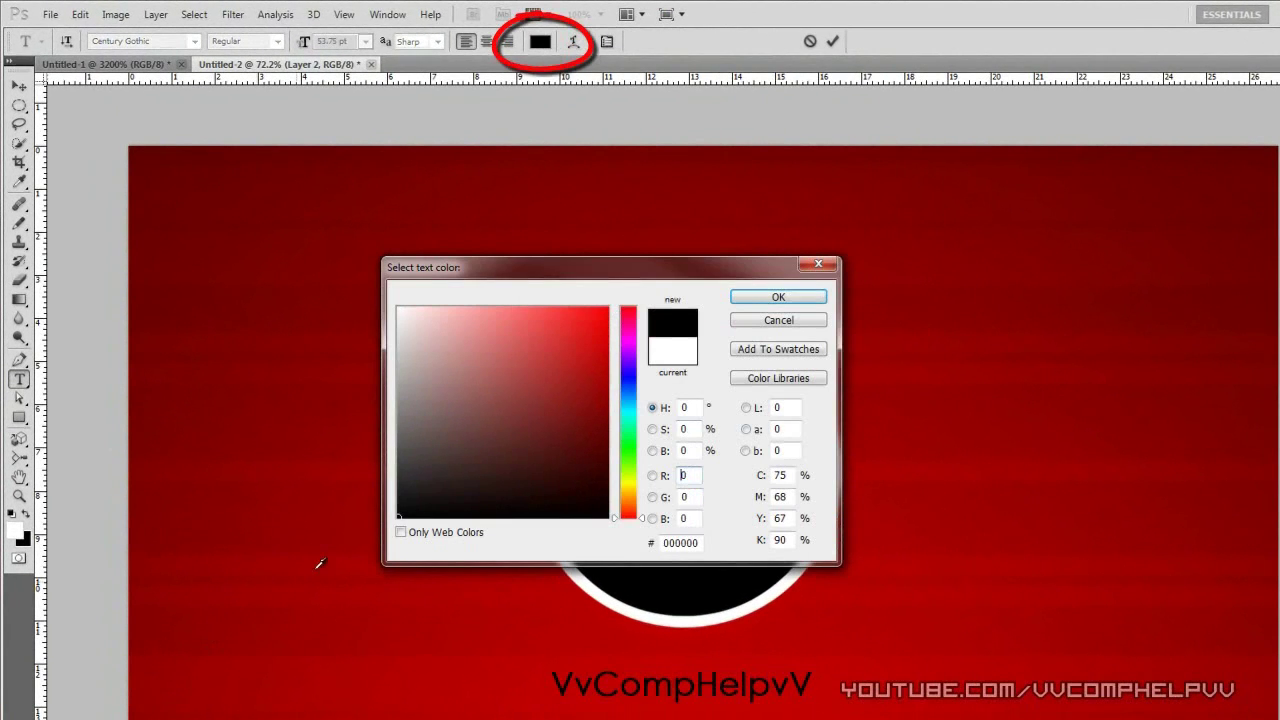
{"action": "left_click", "coordinate": [735, 303]}
{"action": "left_click", "coordinate": [832, 41]}
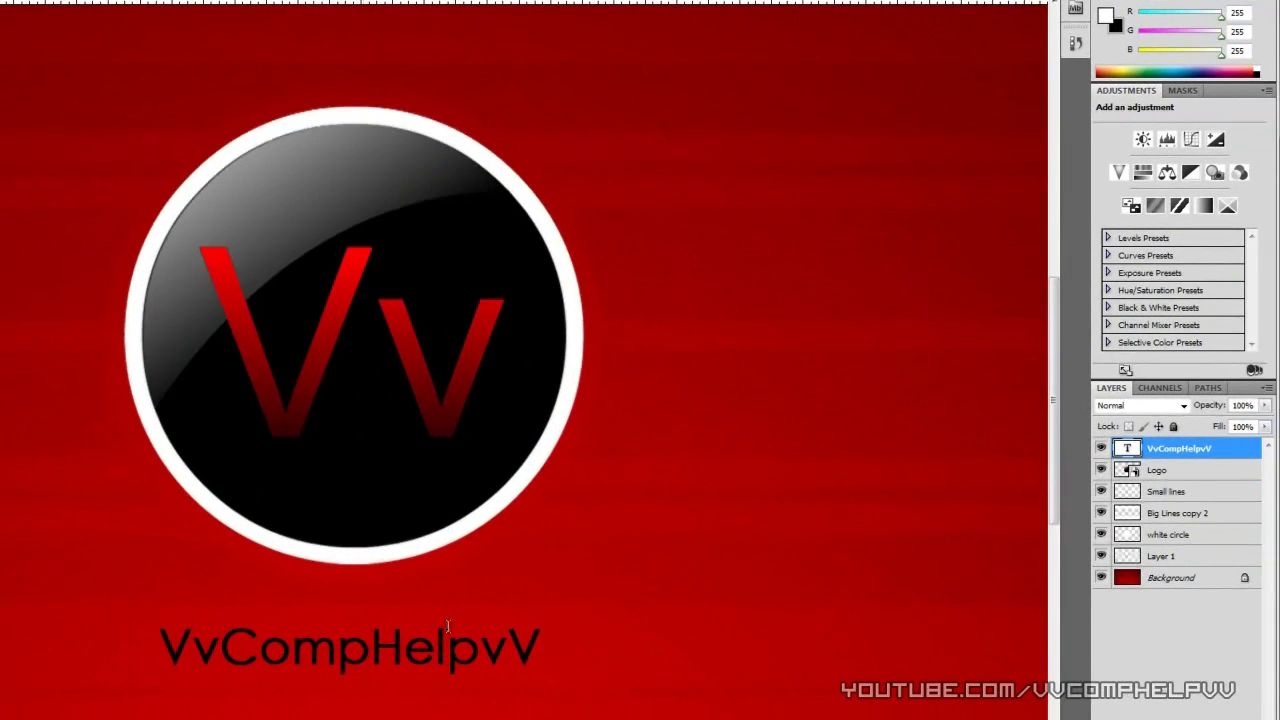
Scale up the VvCompHelpvV text with Free Transform and shift it left beneath the logo
{"action": "key", "text": "ctrl+plus"}
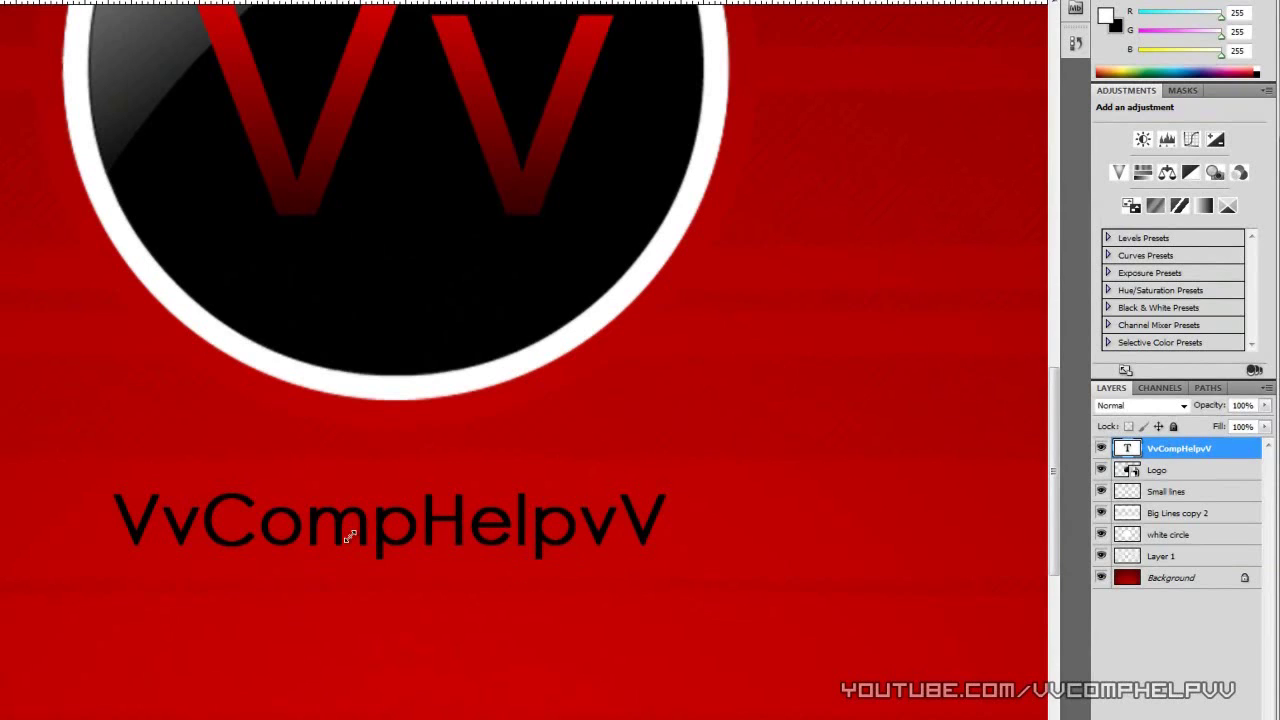
{"action": "key", "text": "ctrl+t"}
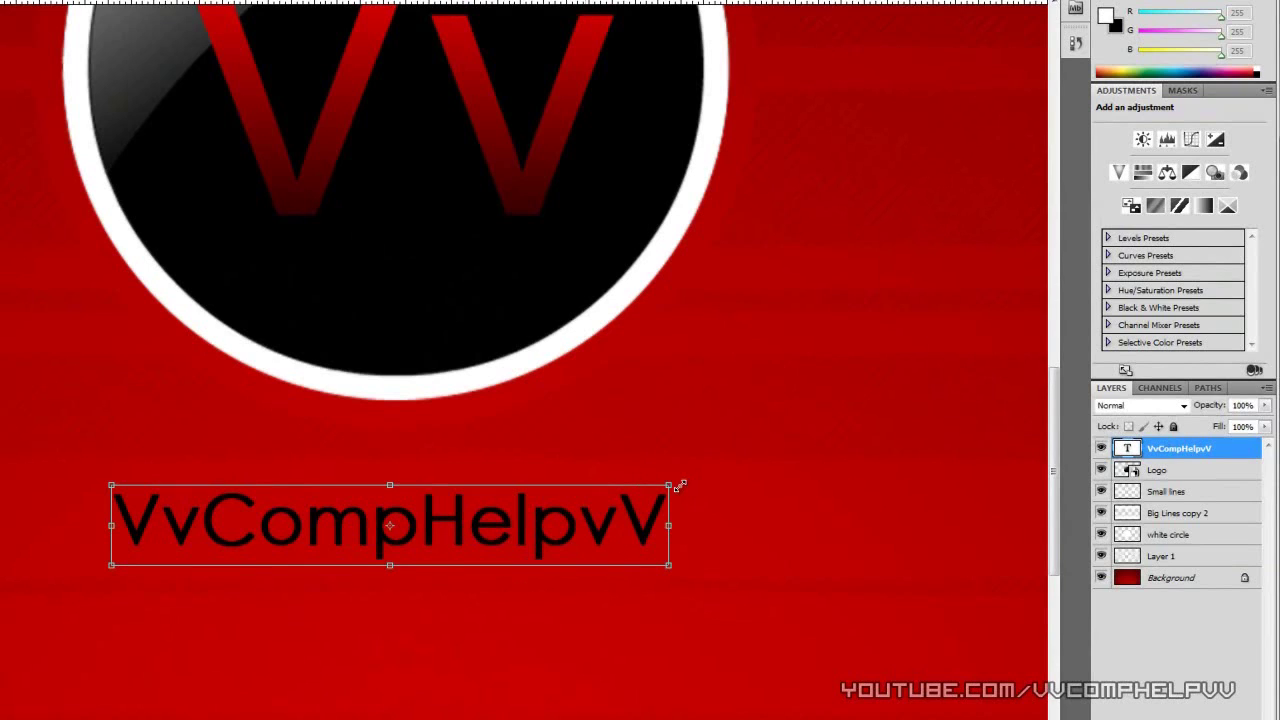
{"action": "left_click_drag", "start_coordinate": [685, 475], "coordinate": [766, 463]}
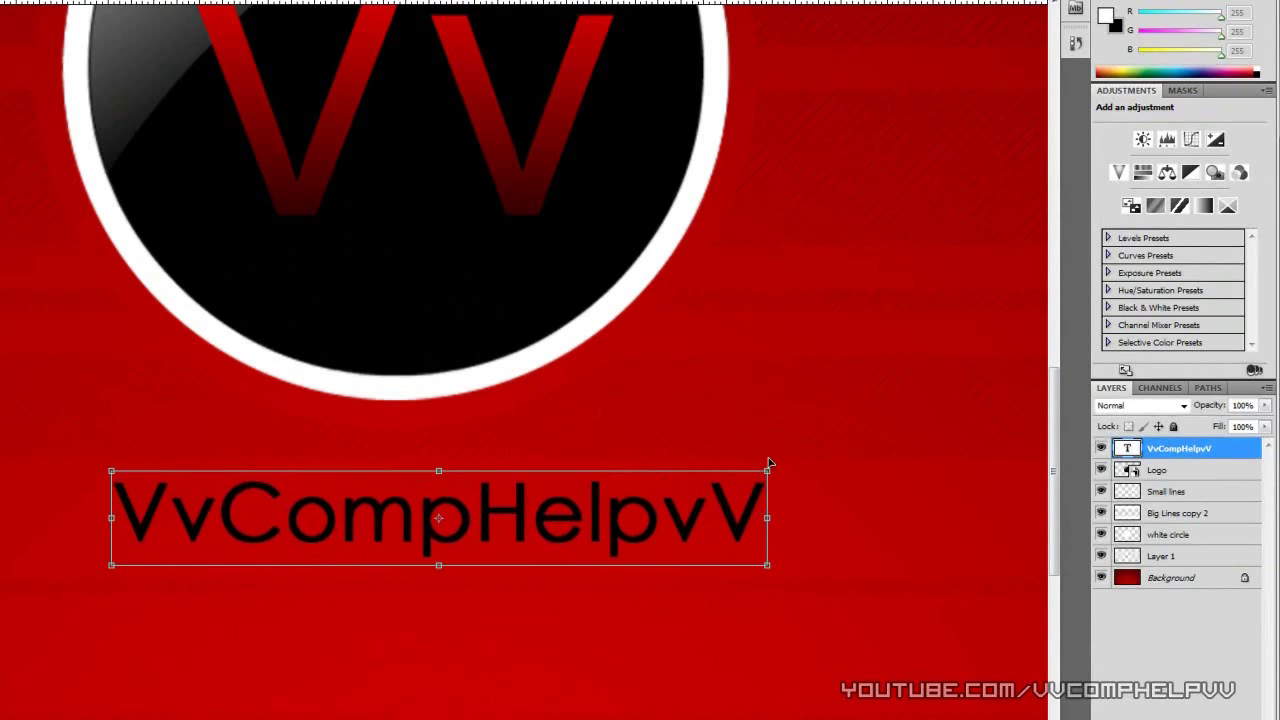
{"action": "left_click_drag", "start_coordinate": [696, 522], "coordinate": [653, 543]}
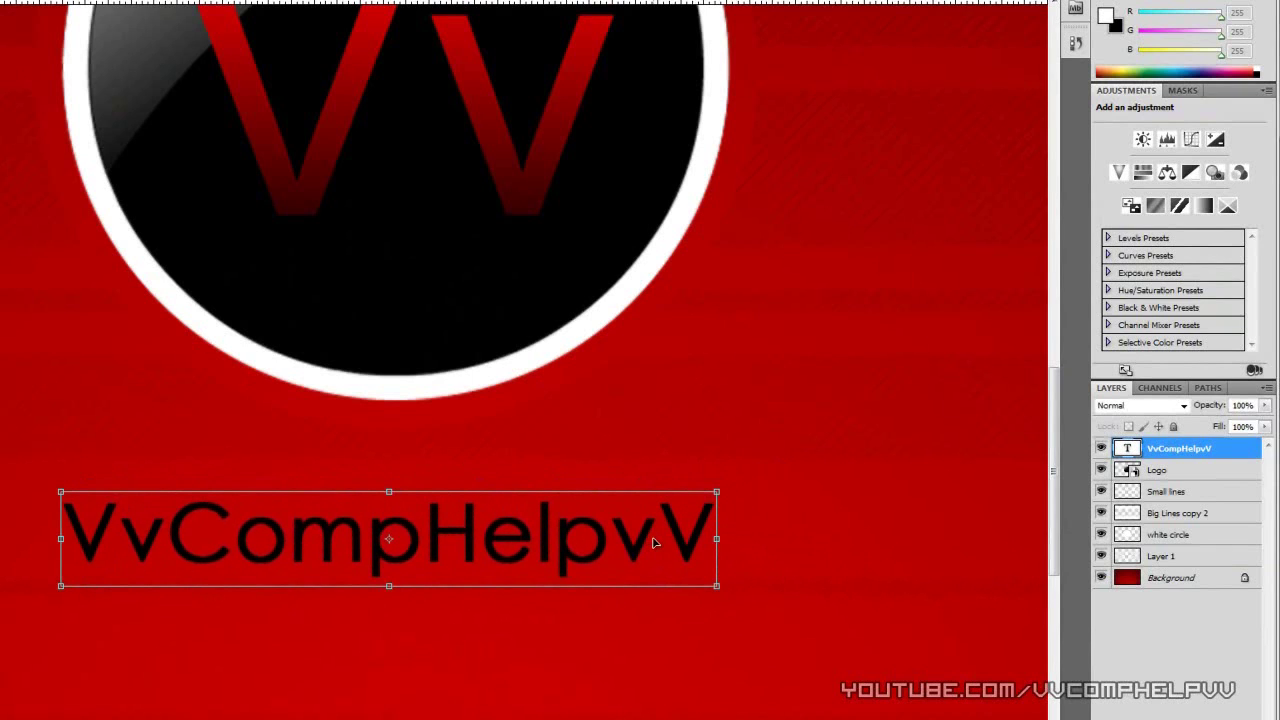
{"action": "scroll", "coordinate": [634, 400], "scroll_direction": "down", "scroll_amount": 1}
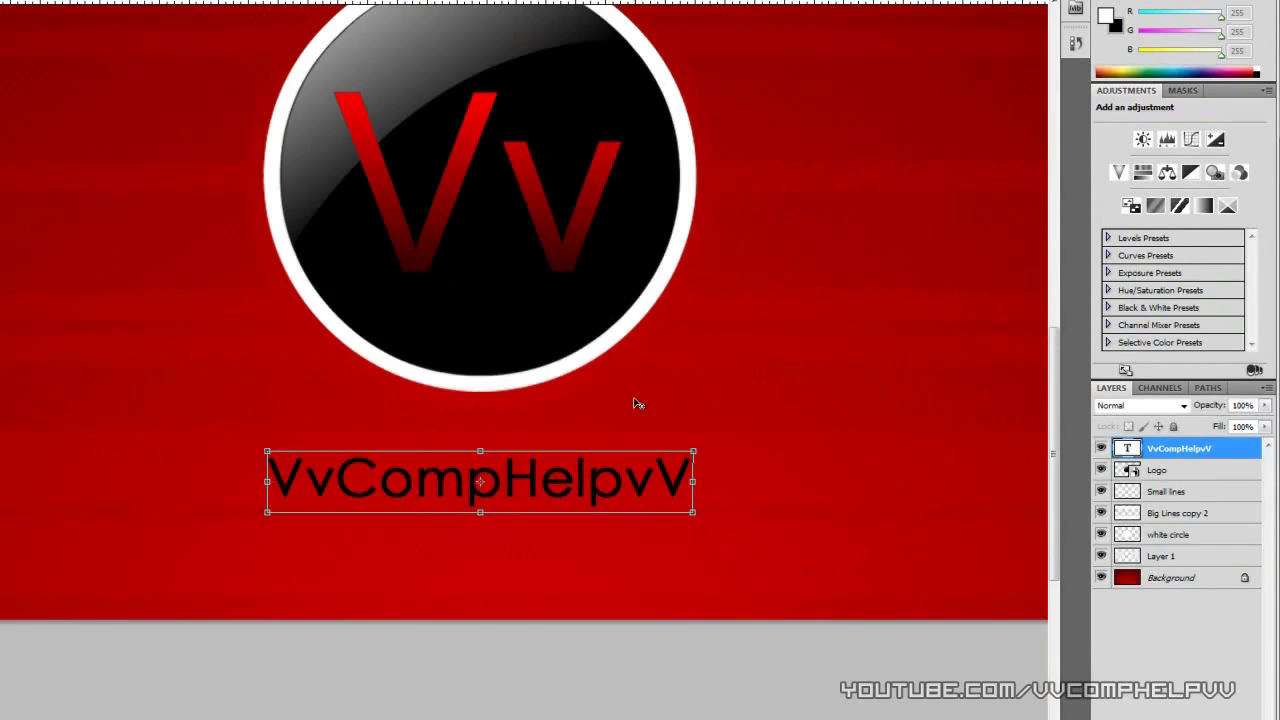
{"action": "scroll", "coordinate": [648, 430], "scroll_direction": "down", "scroll_amount": 2}
{"action": "scroll", "coordinate": [540, 477], "scroll_direction": "up", "scroll_amount": 4}
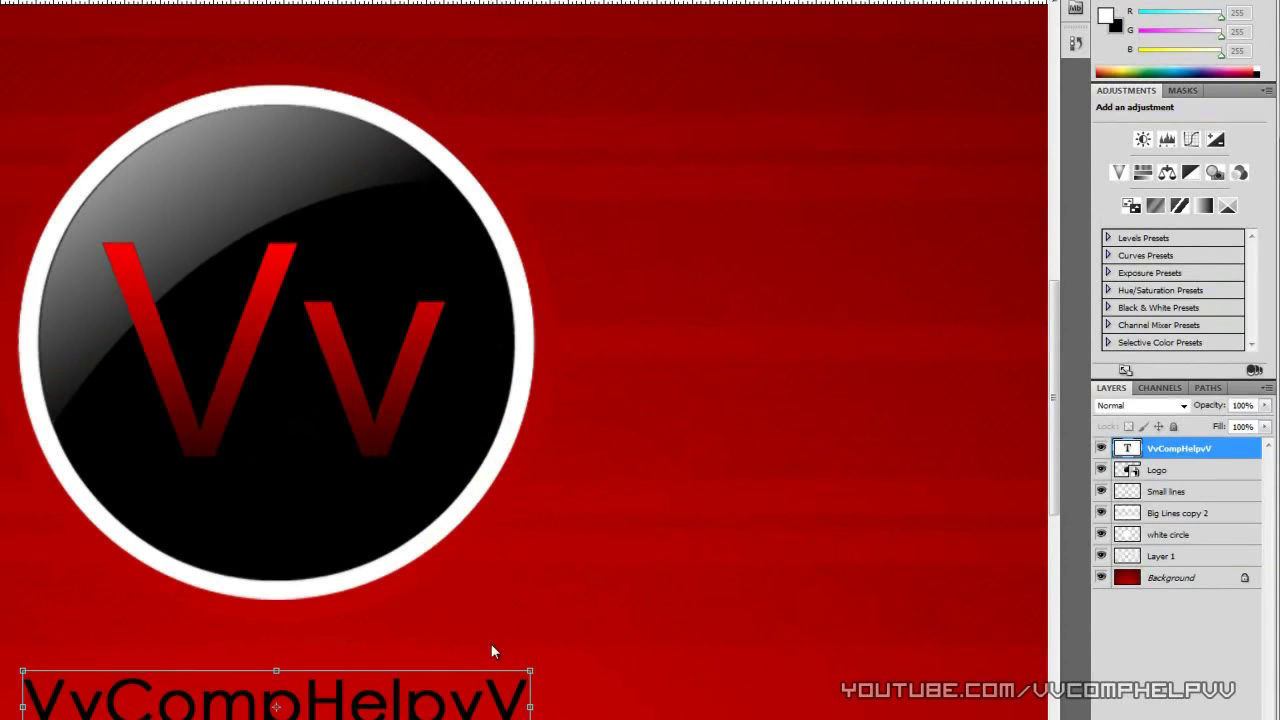
{"action": "left_click_drag", "start_coordinate": [491, 651], "coordinate": [623, 523]}
{"action": "scroll", "coordinate": [560, 600], "scroll_direction": "up", "scroll_amount": 2}
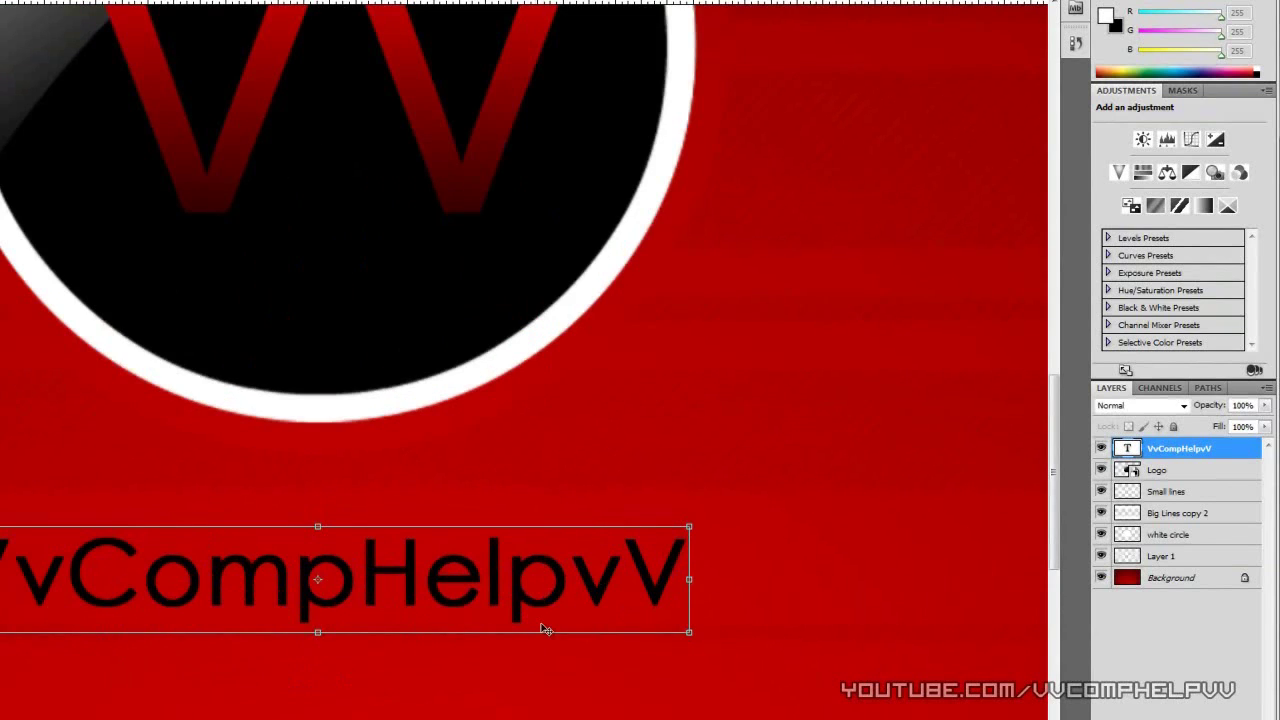
{"action": "scroll", "coordinate": [514, 374], "scroll_direction": "down", "scroll_amount": 4}
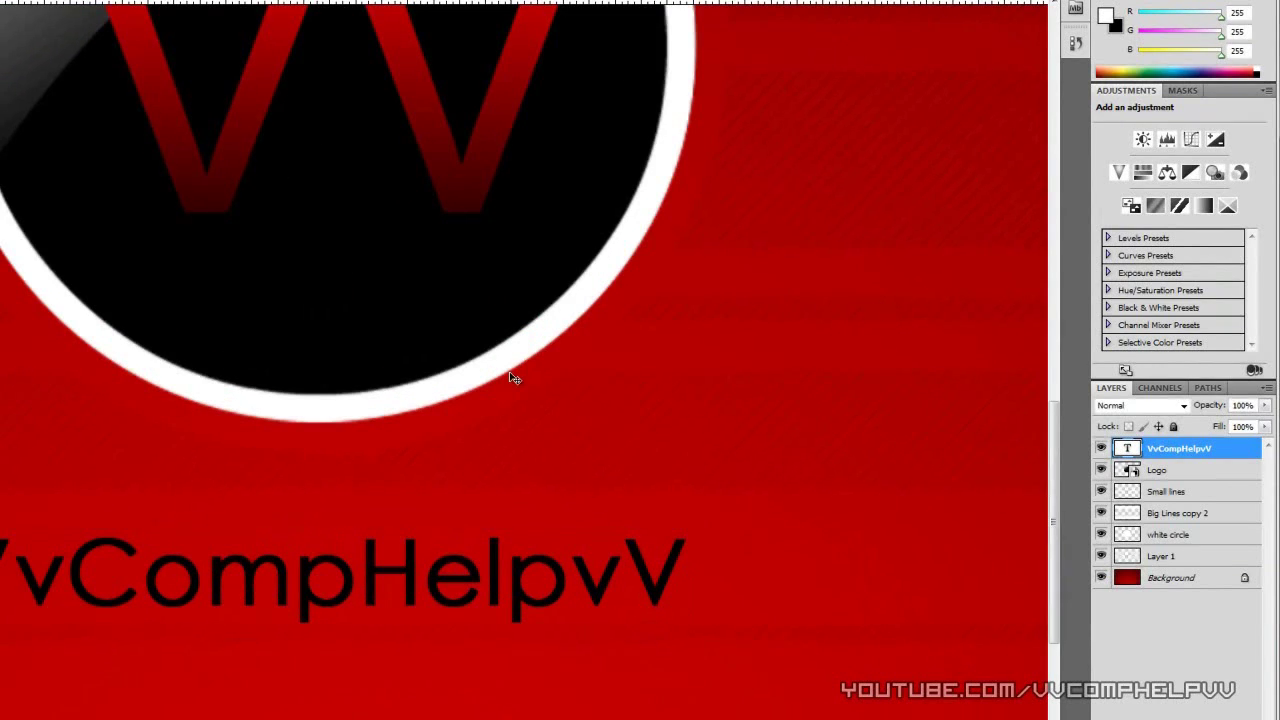
{"action": "scroll", "coordinate": [510, 378], "scroll_direction": "down", "scroll_amount": 1}
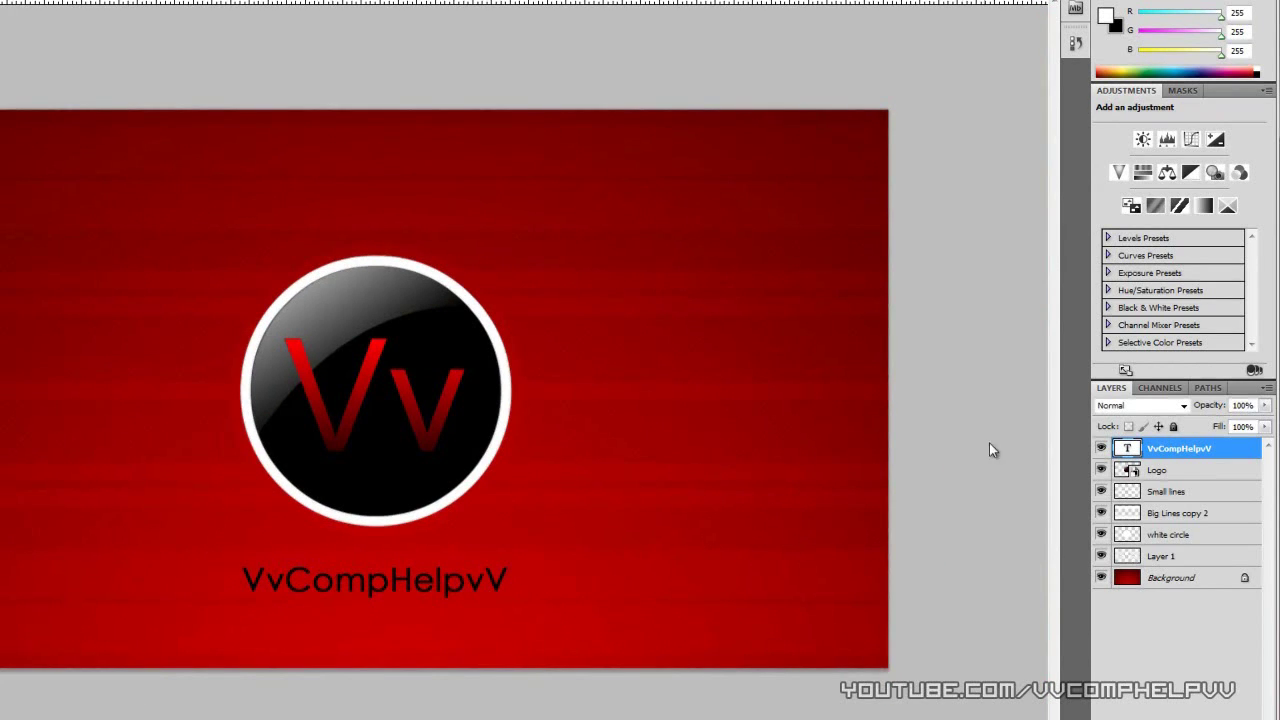
{"action": "left_click", "coordinate": [1265, 405]}
Set the VvCompHelpvV text layer to Overlay blending at about 66% opacity
{"action": "mouse_move", "coordinate": [1265, 421]}
{"action": "left_mouse_down"}
{"action": "mouse_move", "coordinate": [1201, 427]}
{"action": "mouse_move", "coordinate": [1265, 427]}
{"action": "left_mouse_up"}
{"action": "left_click", "coordinate": [1168, 407]}
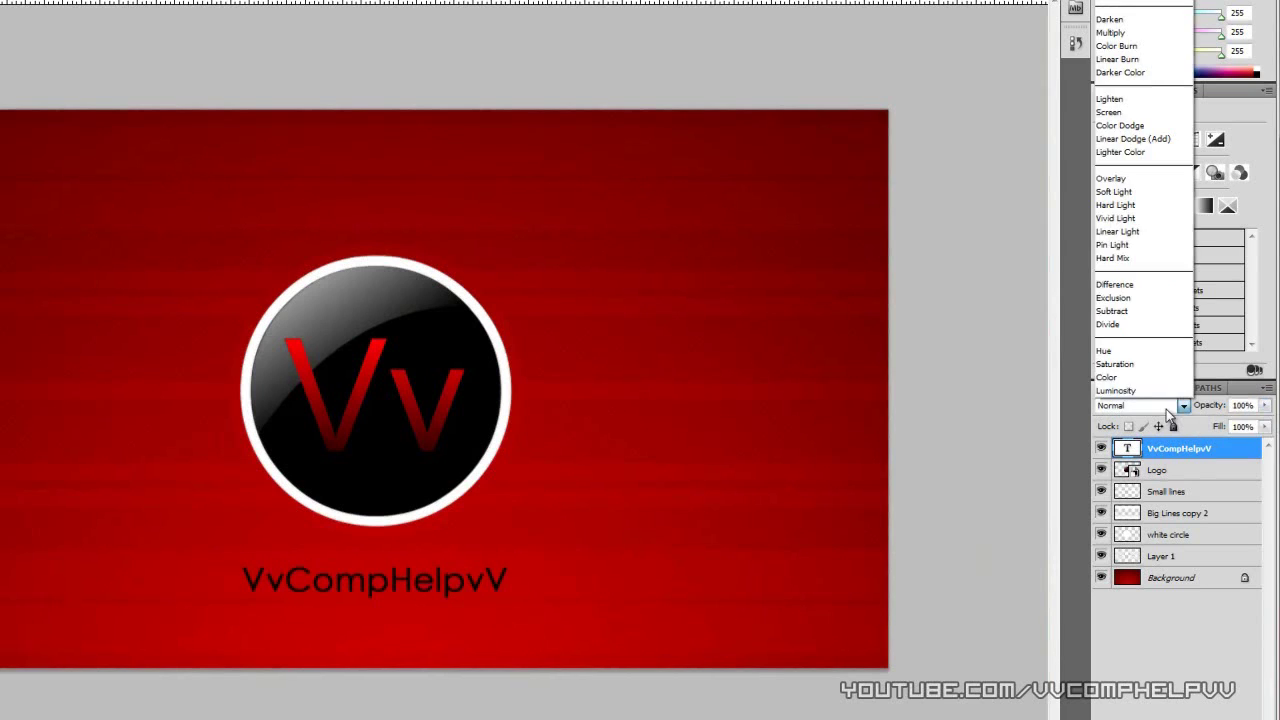
{"action": "left_click", "coordinate": [1130, 179]}
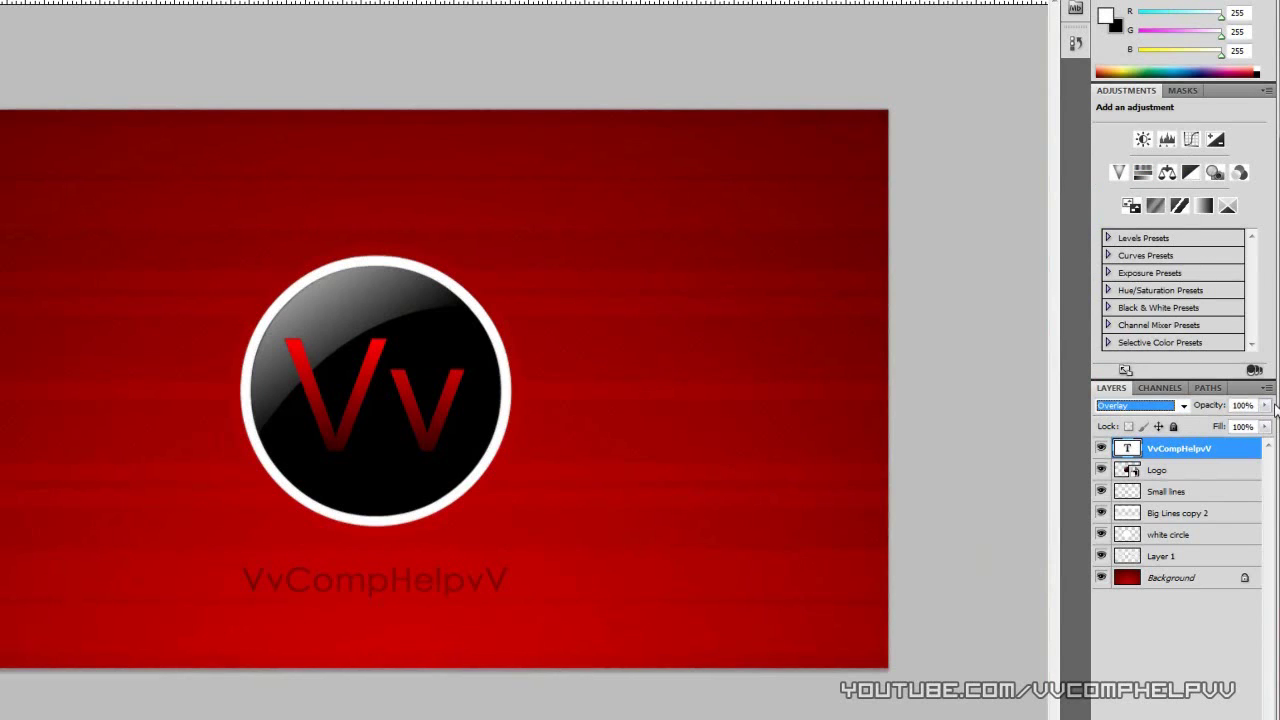
{"action": "left_click_drag", "start_coordinate": [1265, 405], "coordinate": [1250, 428]}
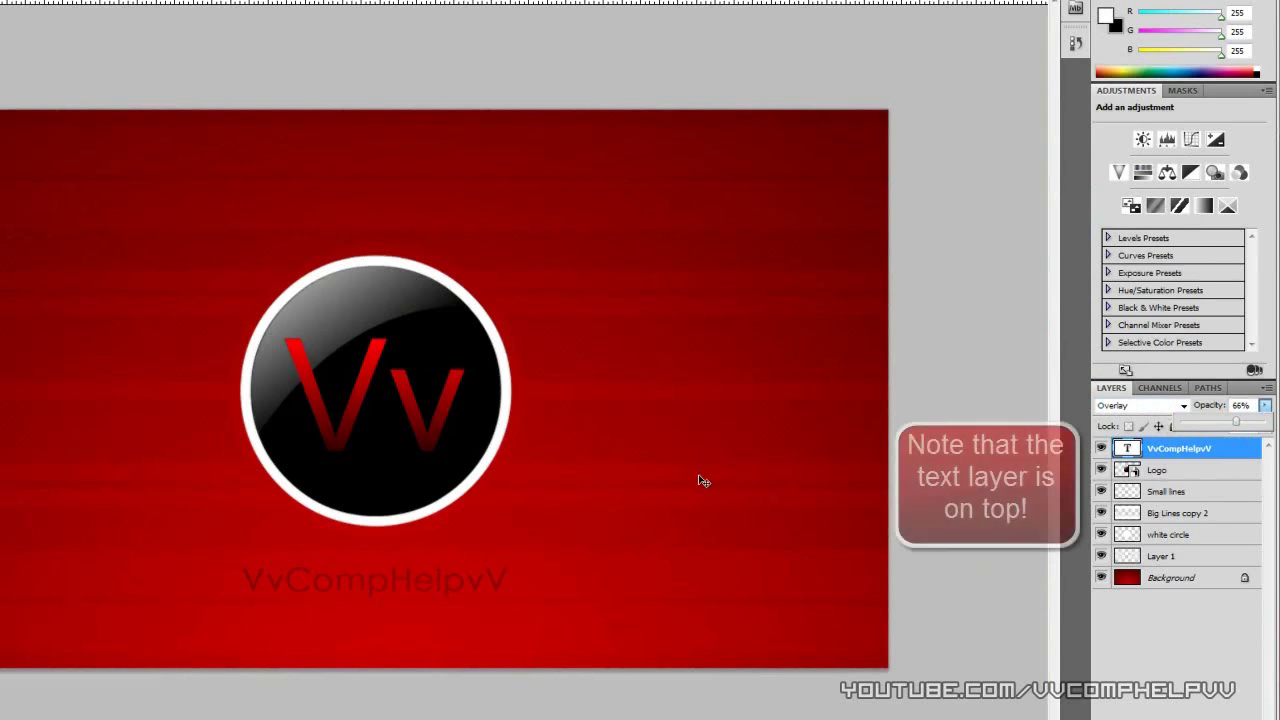
{"action": "key", "text": "alt+bracketleft"}
{"action": "key", "text": "alt+bracketright"}
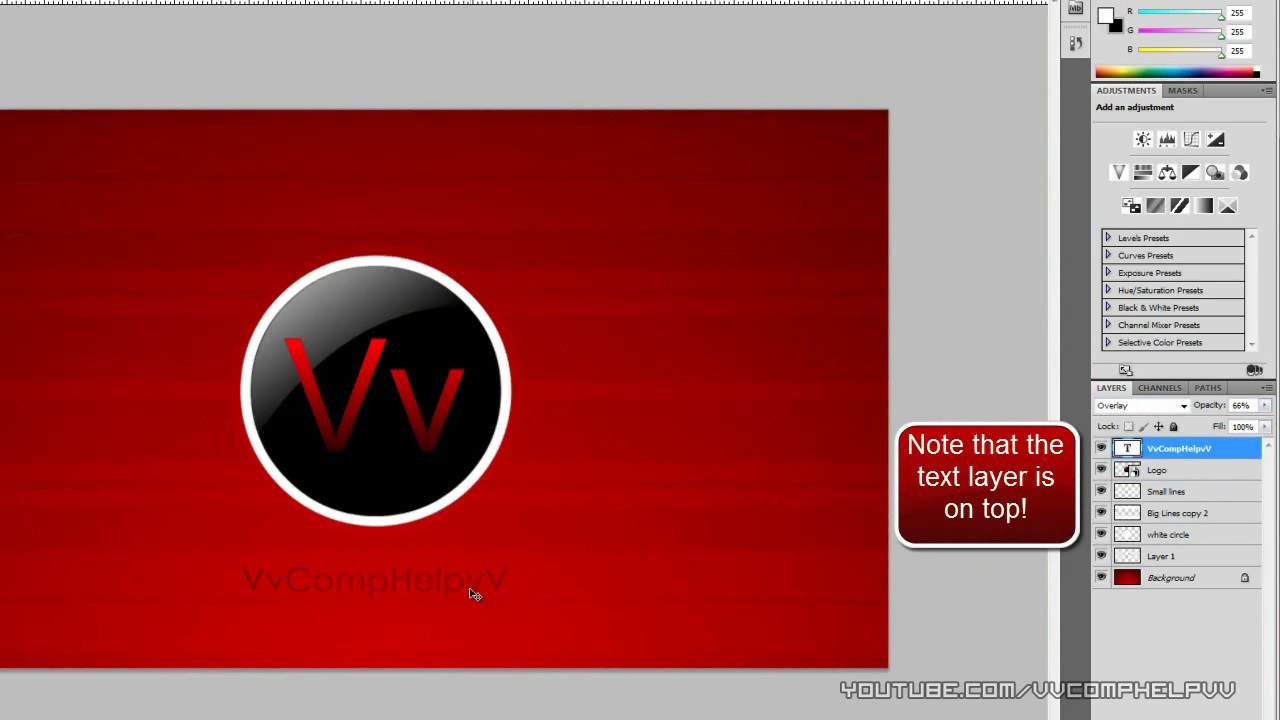
{"action": "scroll", "coordinate": [384, 370], "scroll_direction": "up", "scroll_amount": 1}
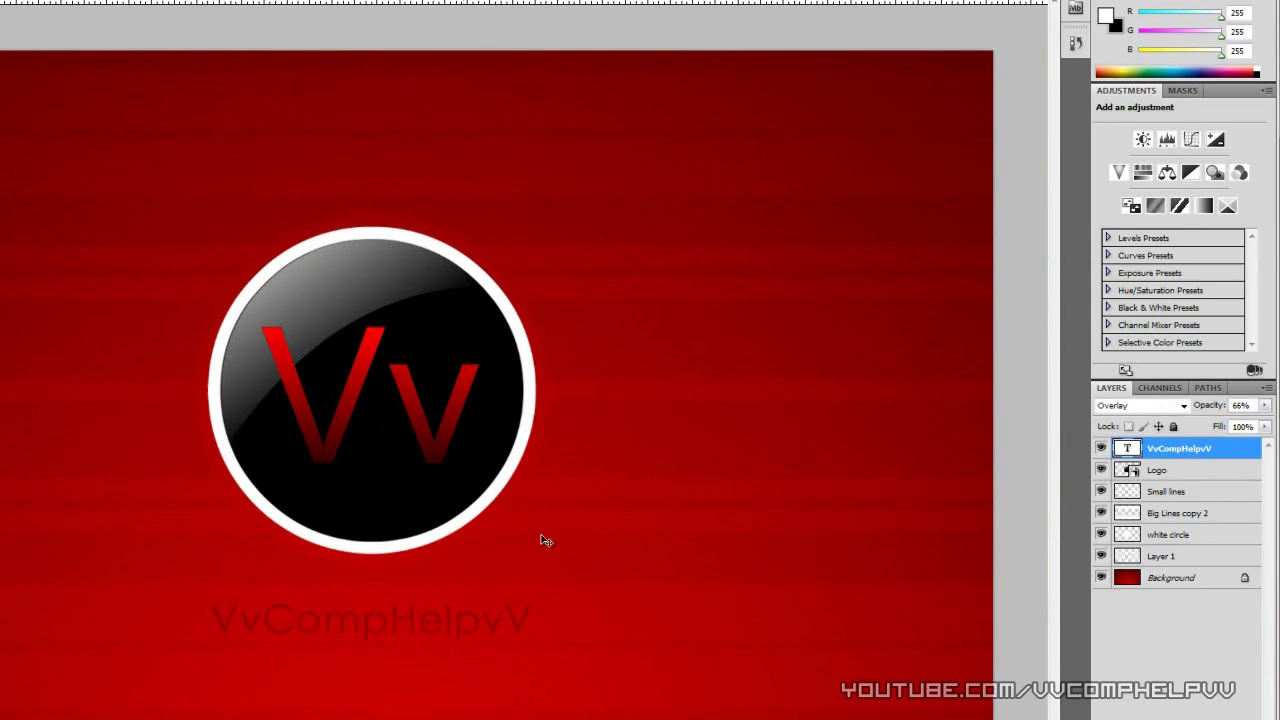
{"action": "left_click", "coordinate": [1250, 402]}
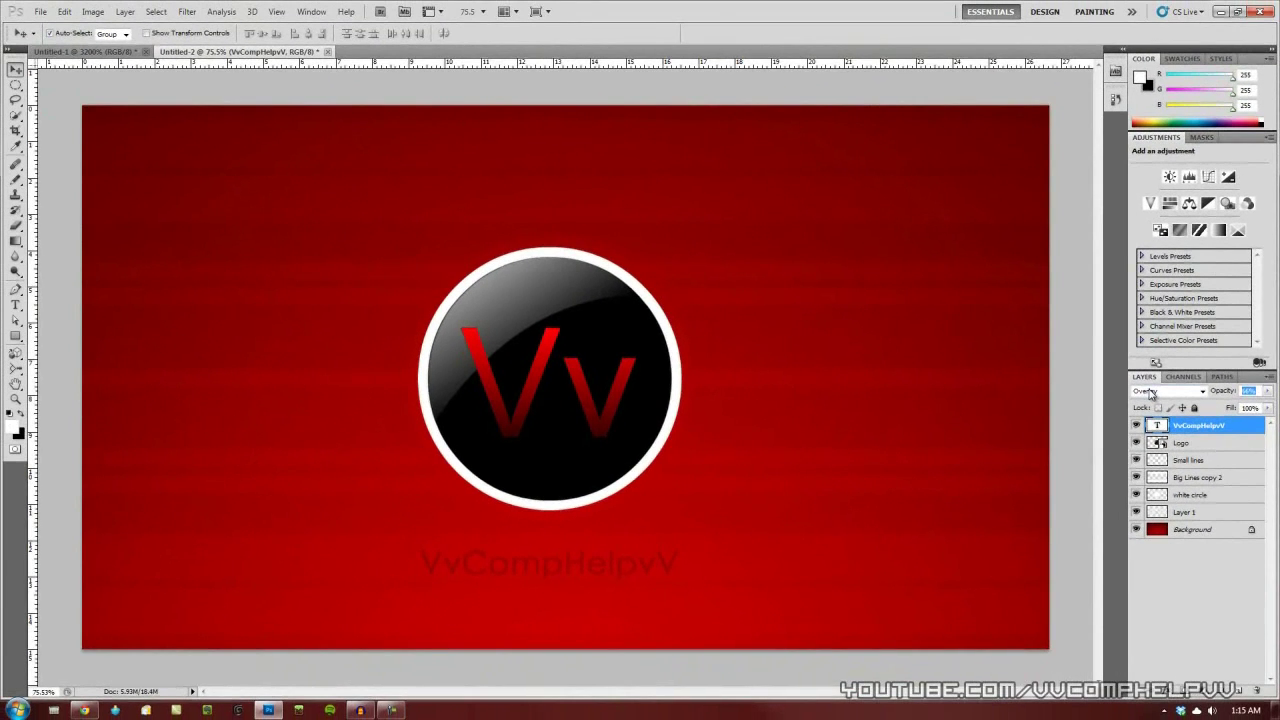
View the document at 100% zoom, then fit the whole document on screen
{"action": "left_click", "coordinate": [45, 692]}
{"action": "type", "text": "100"}
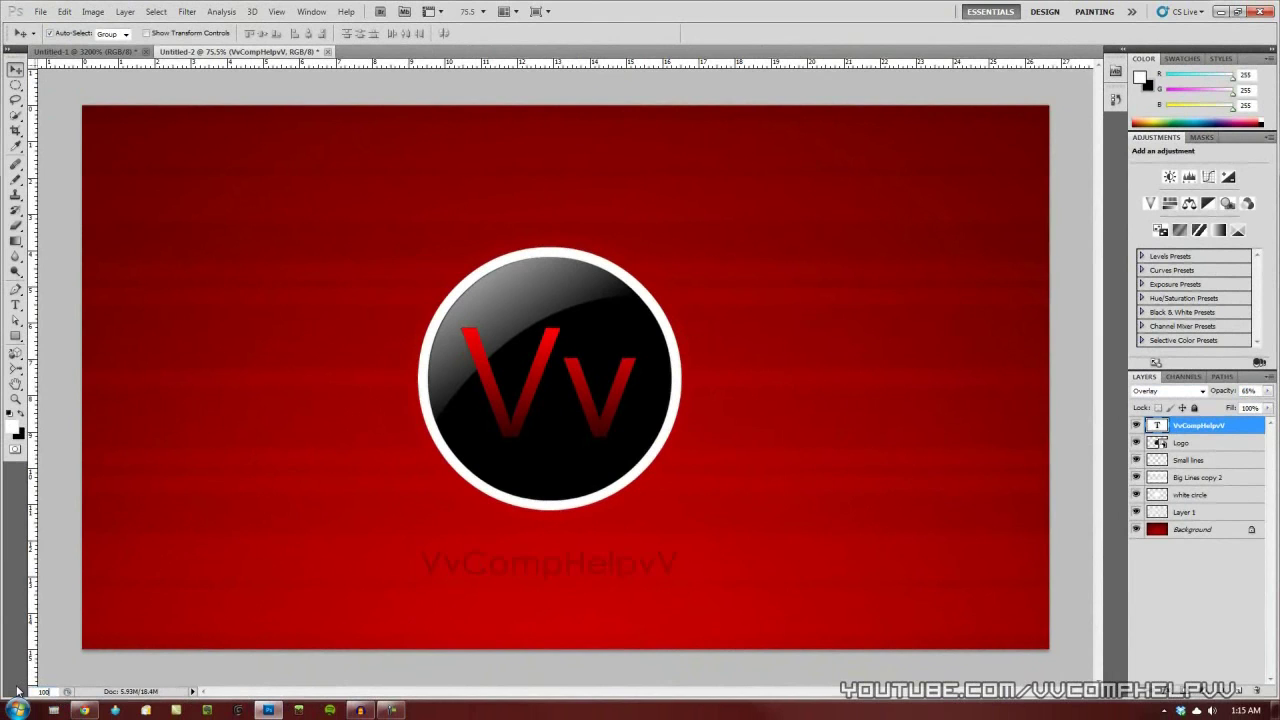
{"action": "key", "text": "Return"}
{"action": "key", "text": "ctrl+0"}
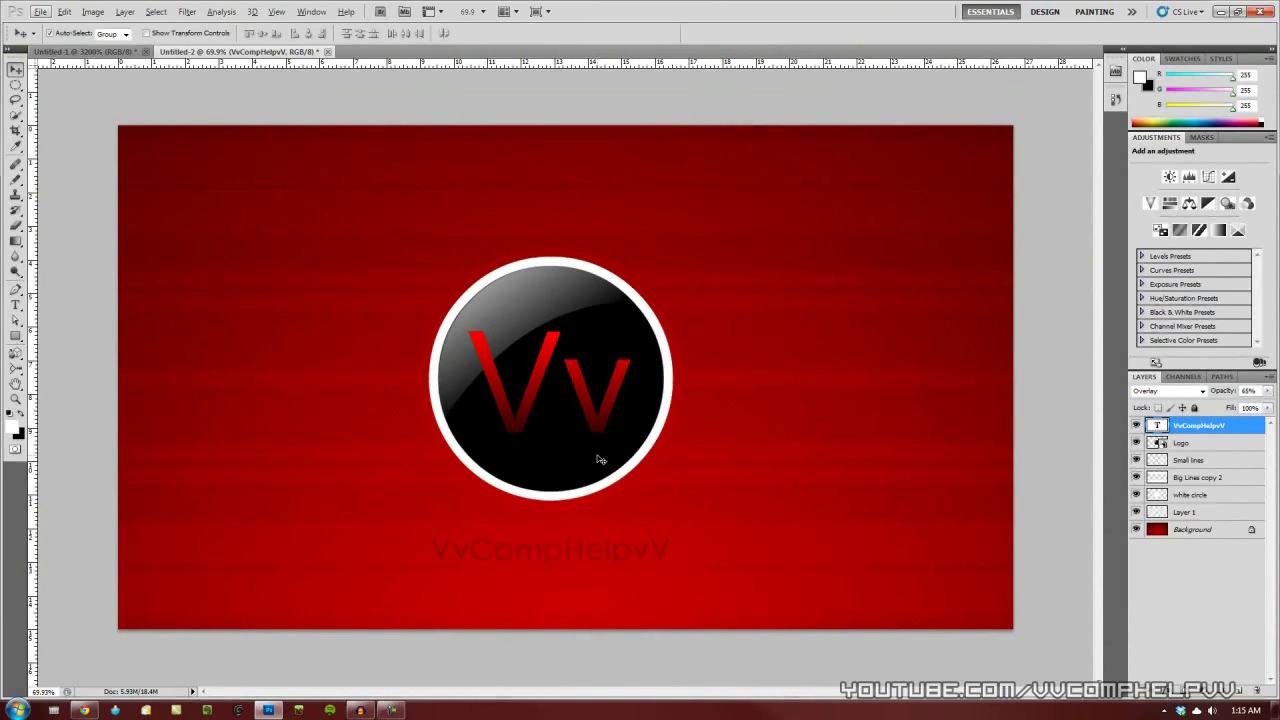
{"action": "key", "text": "Right"}
{"action": "key", "text": "Right"}
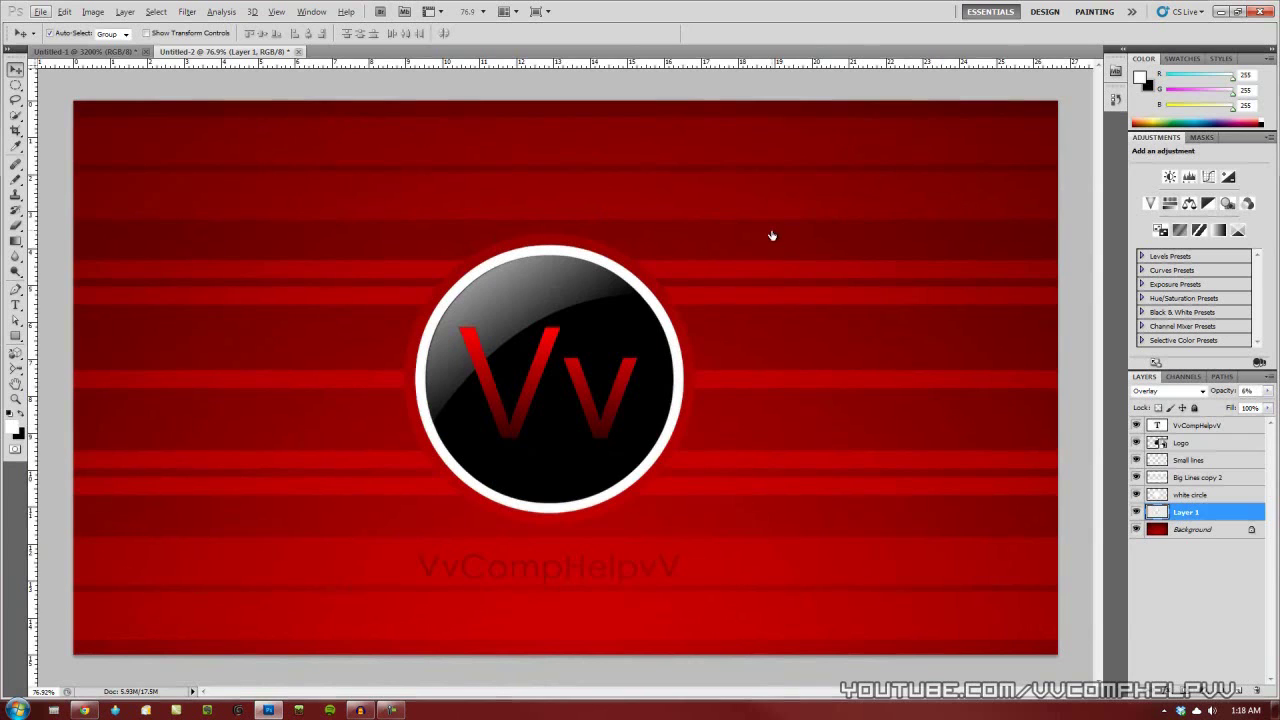
Select Layer 1, try its stripes at 40% opacity, then return them to 6%
{"action": "left_click", "coordinate": [1132, 518]}
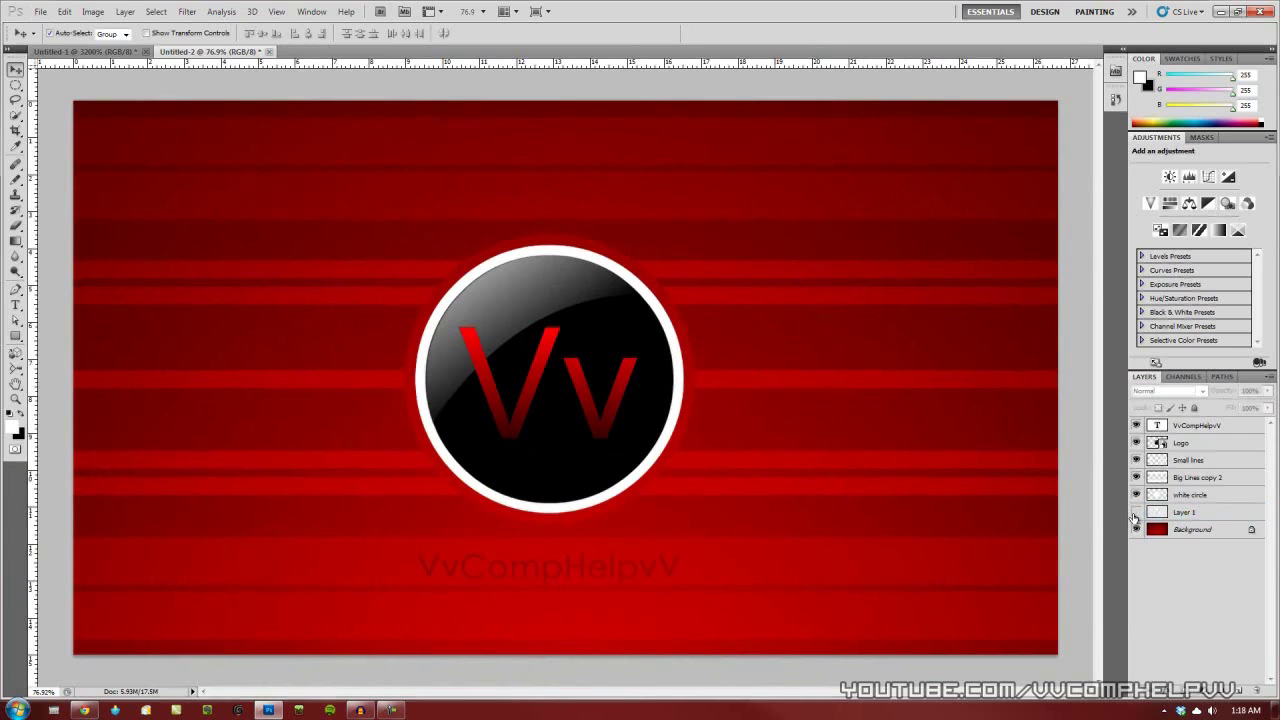
{"action": "left_click", "coordinate": [1186, 514]}
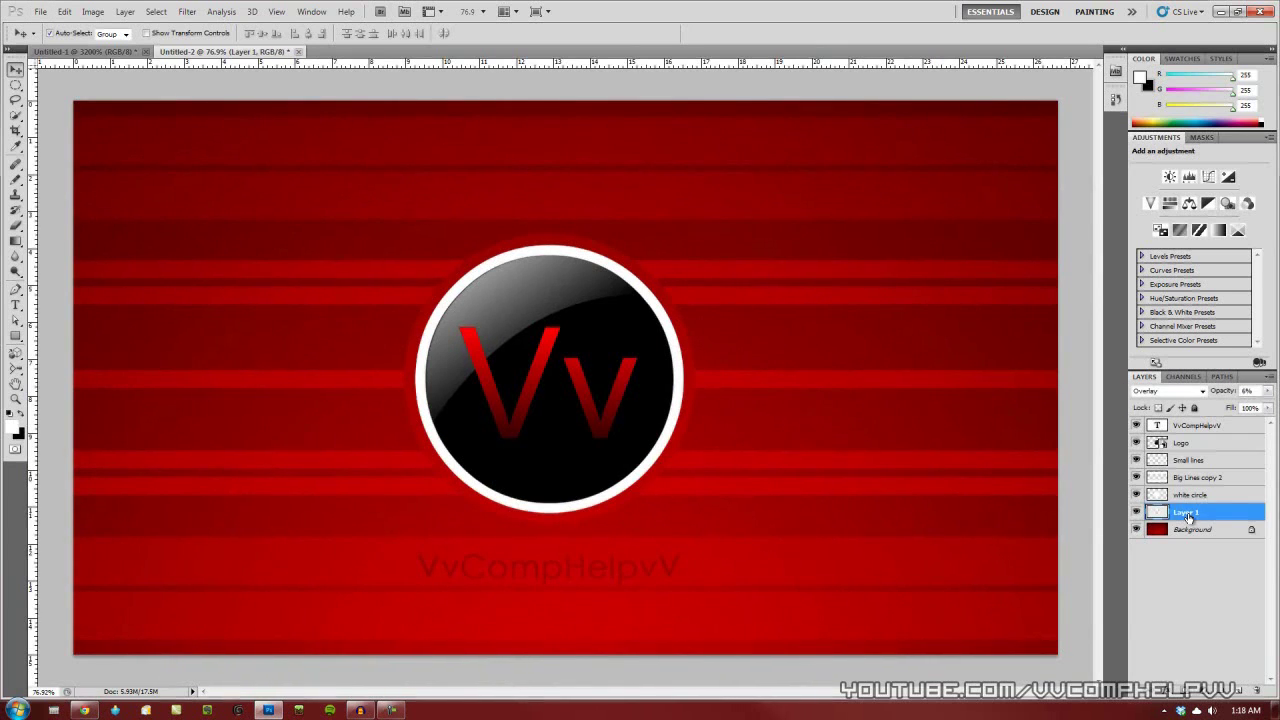
{"action": "left_click", "coordinate": [1208, 391]}
{"action": "key", "text": "Return"}
{"action": "left_click", "coordinate": [1268, 391]}
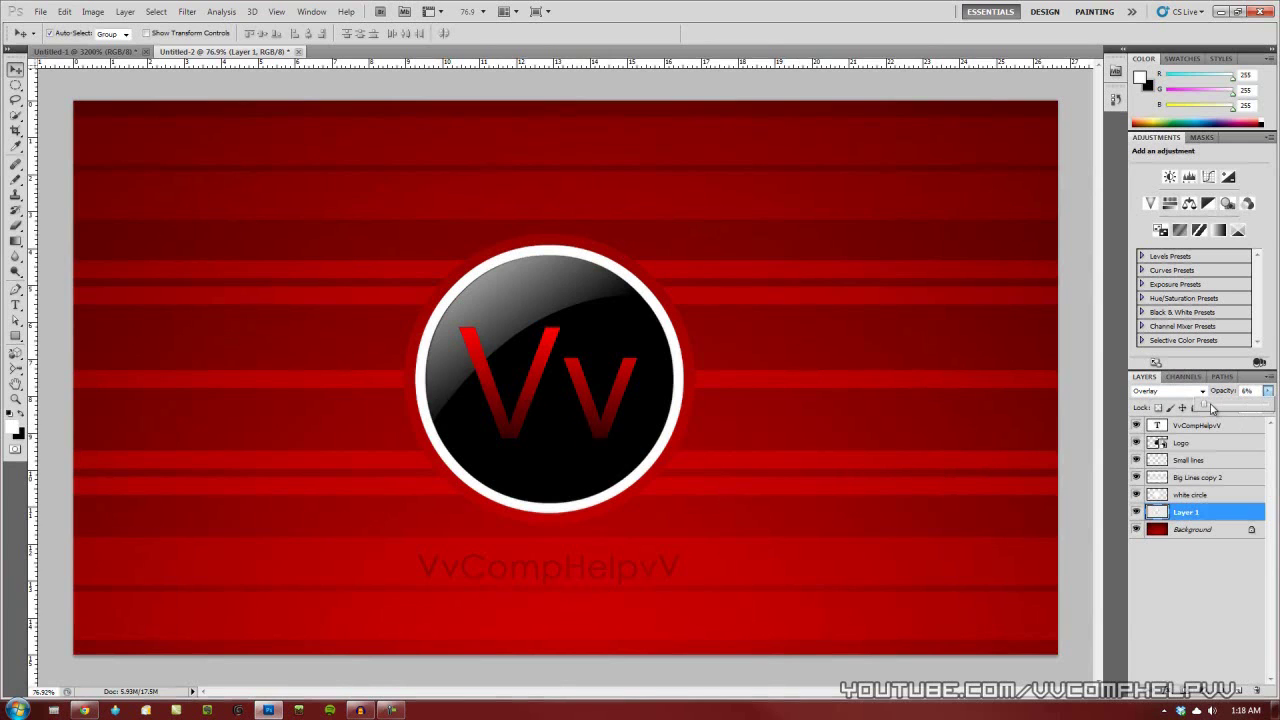
{"action": "left_click_drag", "start_coordinate": [1212, 408], "coordinate": [1230, 410]}
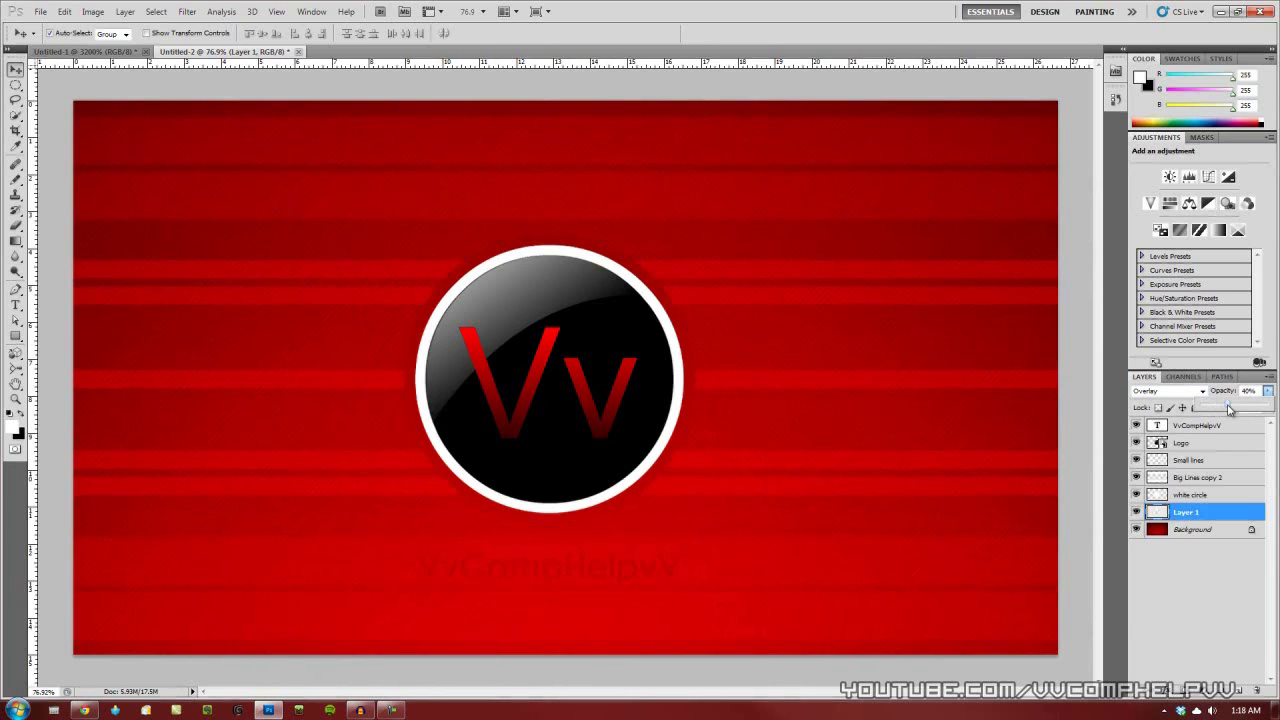
{"action": "left_click_drag", "start_coordinate": [1230, 410], "coordinate": [1206, 408]}
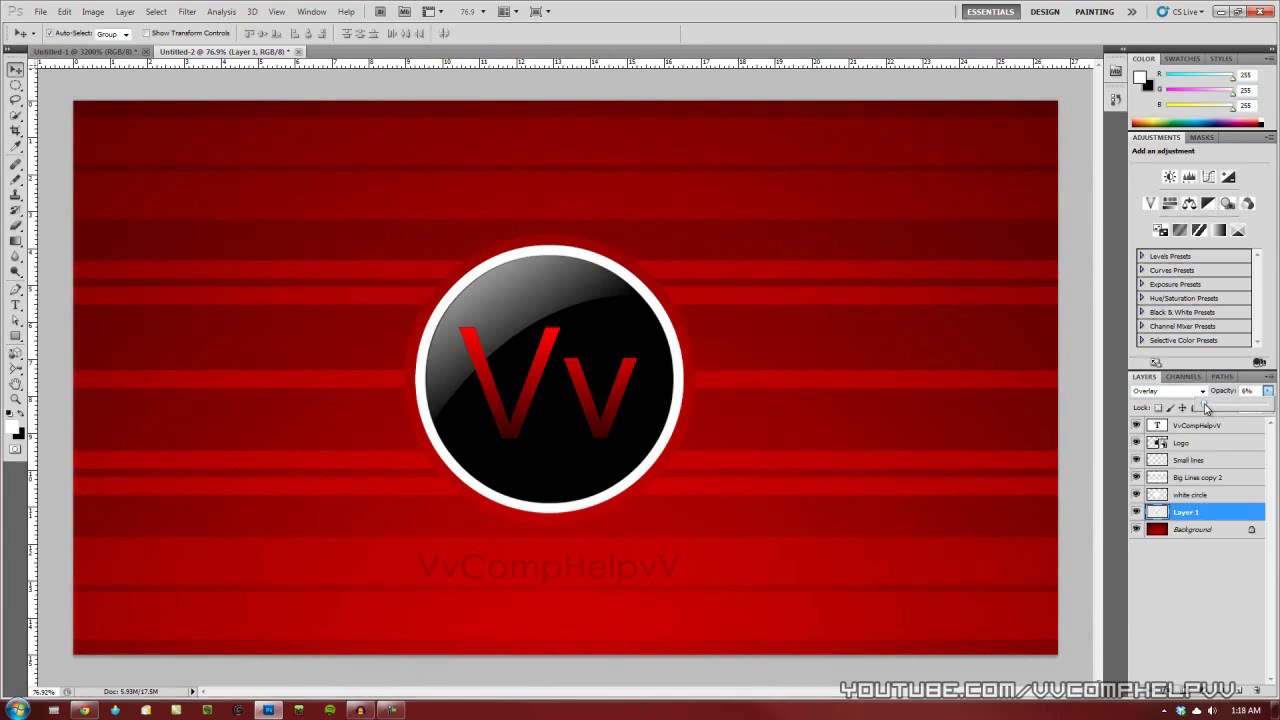
{"action": "left_click", "coordinate": [1204, 523]}
{"action": "left_click", "coordinate": [1199, 514]}
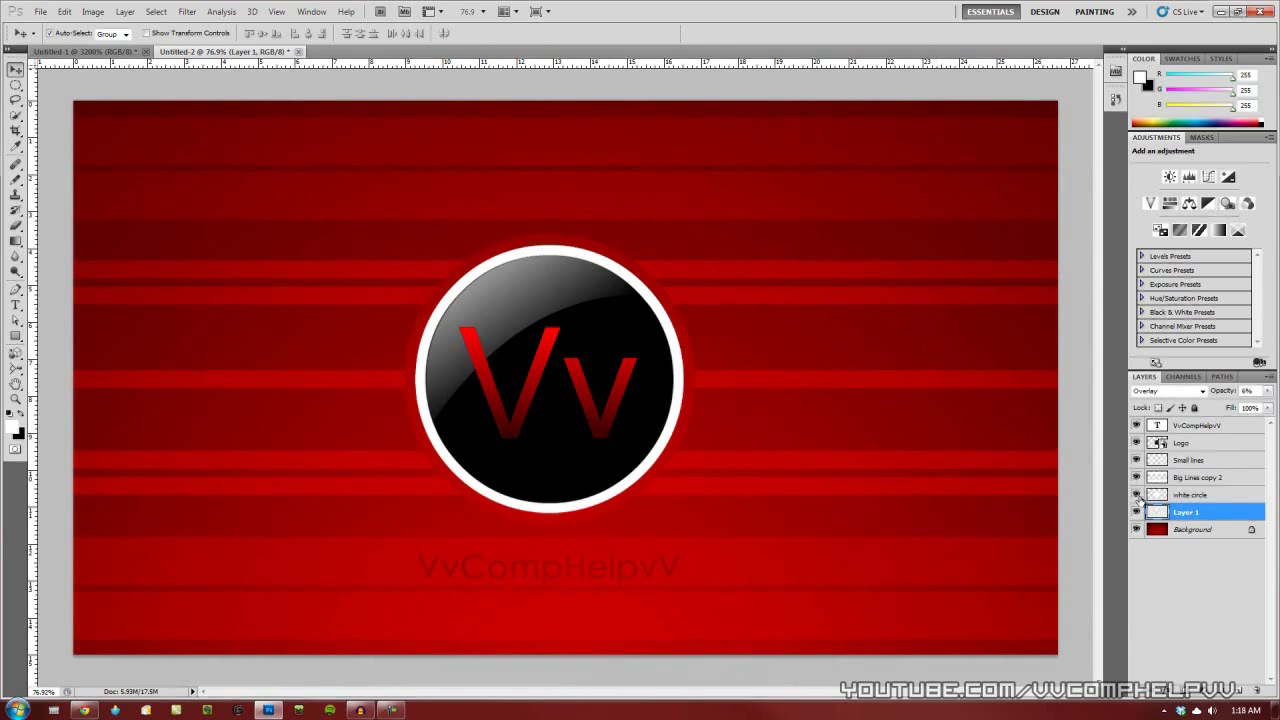
{"action": "left_click", "coordinate": [1187, 533]}
Choose the Gradient tool with red foreground and dark red background colours
{"action": "scroll", "coordinate": [557, 498], "scroll_direction": "down", "scroll_amount": 2}
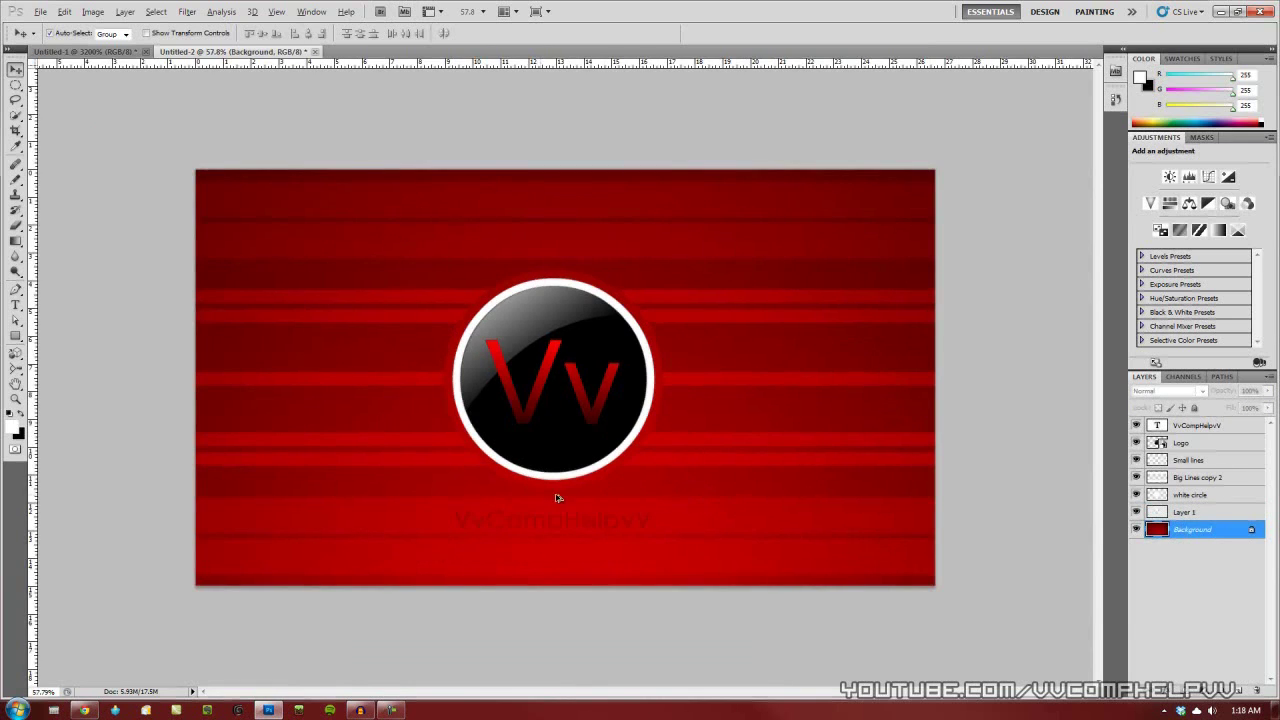
{"action": "left_click", "coordinate": [15, 241]}
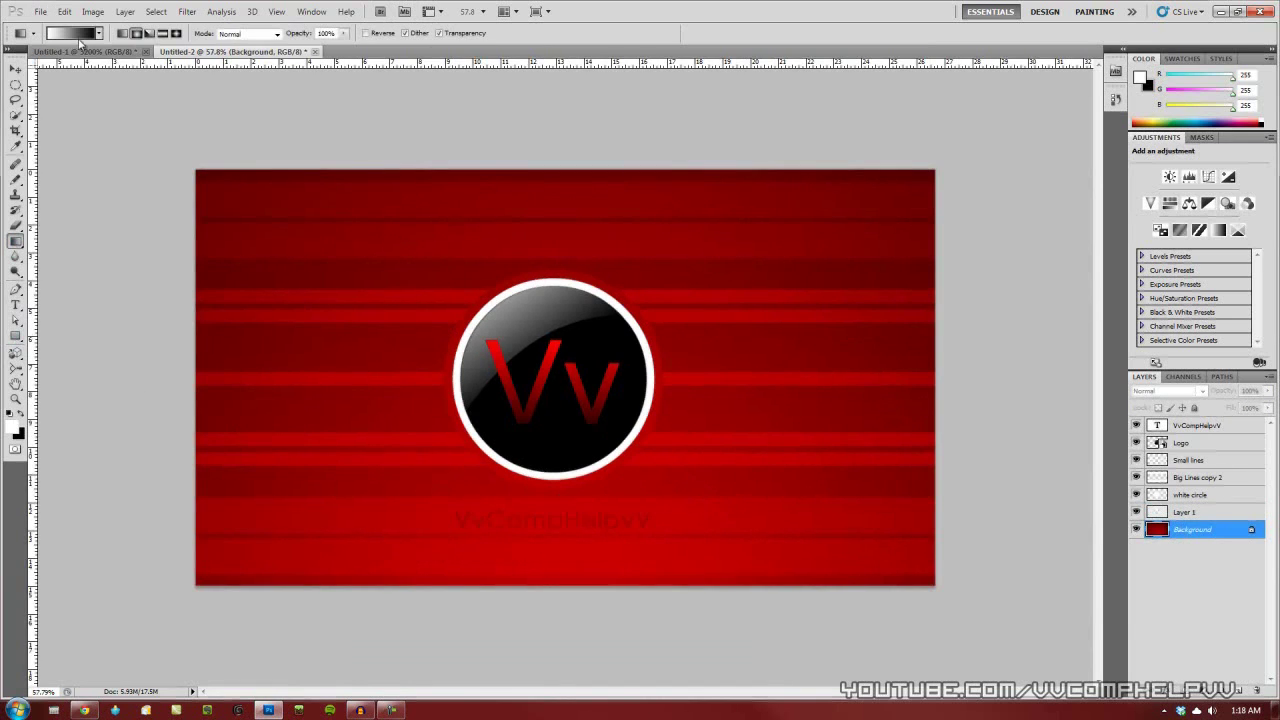
{"action": "left_click", "coordinate": [13, 429]}
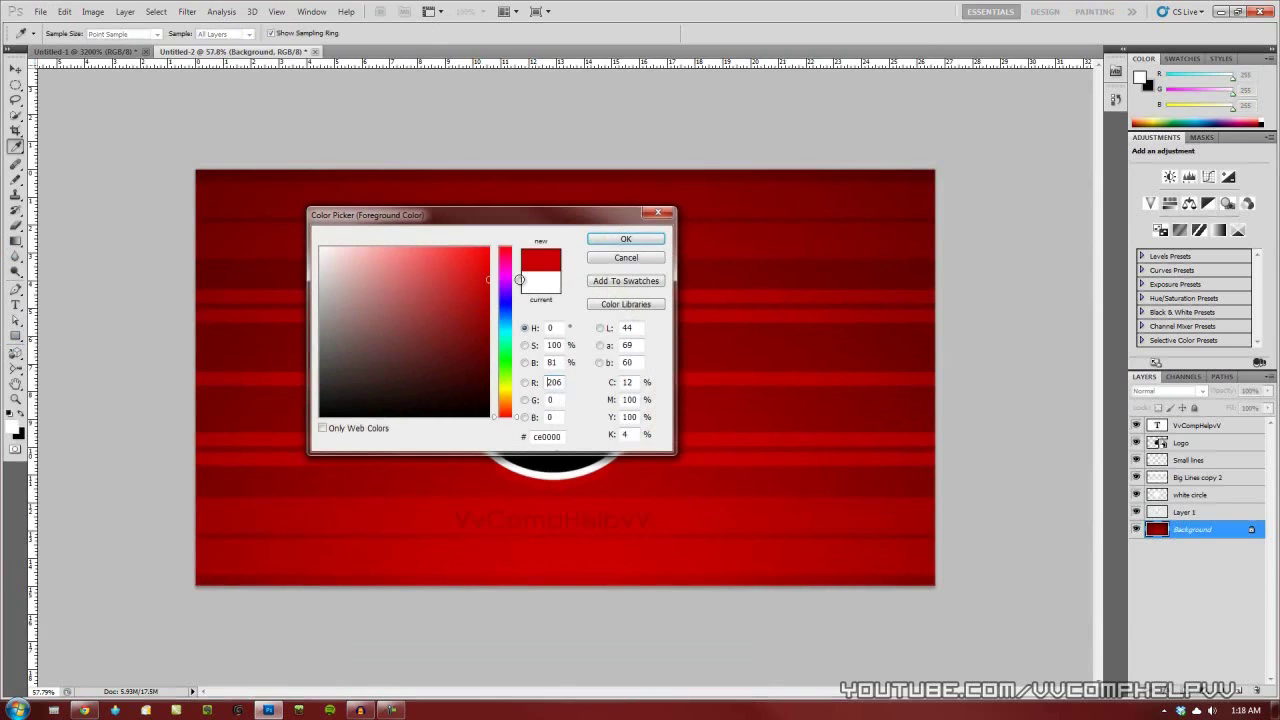
{"action": "left_click", "coordinate": [625, 239]}
{"action": "left_click", "coordinate": [20, 433]}
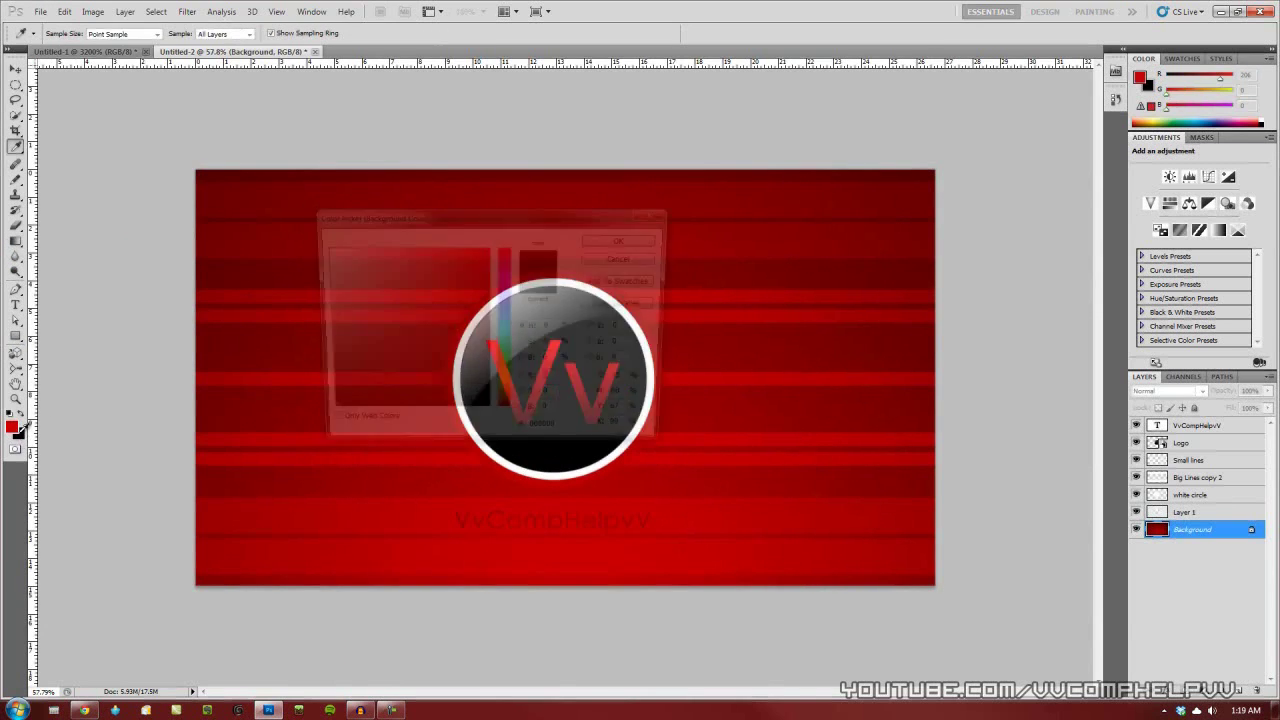
{"action": "left_click", "coordinate": [612, 242]}
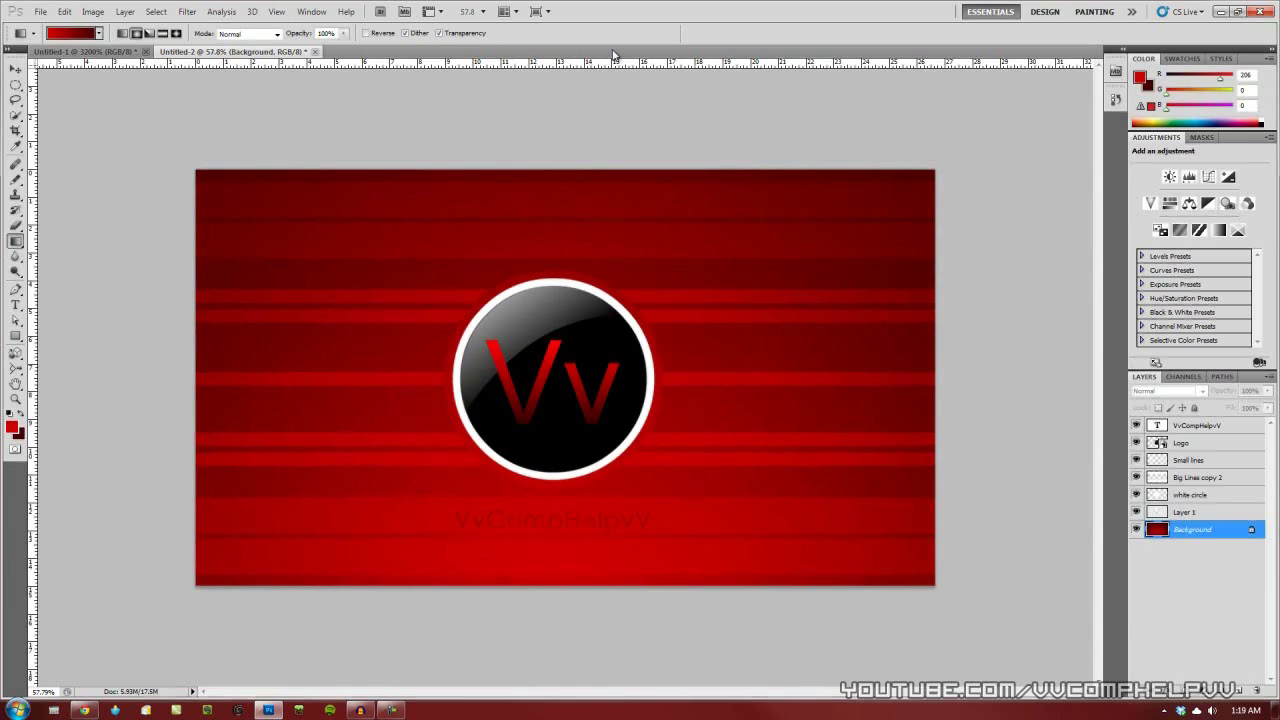
Fill the Background layer with trial gradients dragged upward from below the logo
{"action": "left_click_drag", "start_coordinate": [579, 597], "coordinate": [579, 62]}
{"action": "left_click_drag", "start_coordinate": [600, 545], "coordinate": [601, 375]}
{"action": "left_click_drag", "start_coordinate": [569, 592], "coordinate": [570, 175]}
{"action": "left_click_drag", "start_coordinate": [524, 598], "coordinate": [524, 70]}
{"action": "scroll", "coordinate": [554, 423], "scroll_direction": "down", "scroll_amount": 2}
{"action": "left_click_drag", "start_coordinate": [561, 568], "coordinate": [569, 370]}
{"action": "left_click_drag", "start_coordinate": [554, 428], "coordinate": [556, 200]}
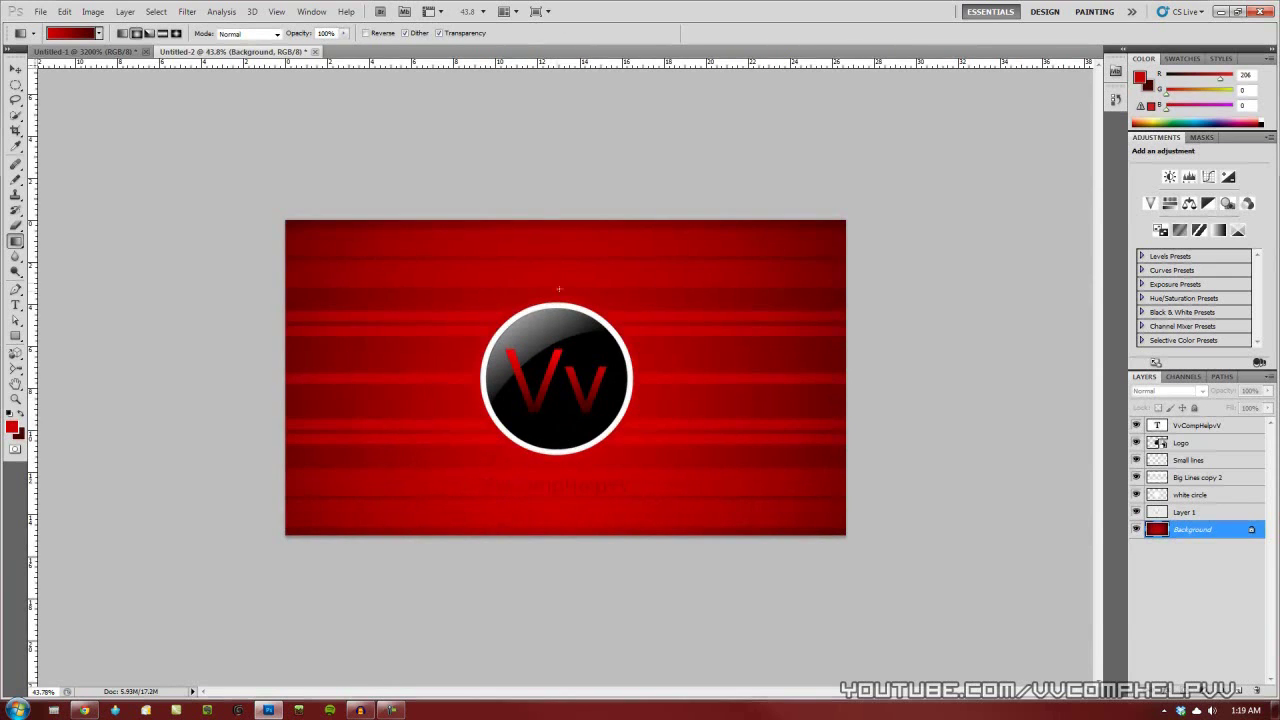
Redraw the radial gradient from the logo centre toward the upper right for a brighter glow
{"action": "left_click_drag", "start_coordinate": [560, 382], "coordinate": [692, 249]}
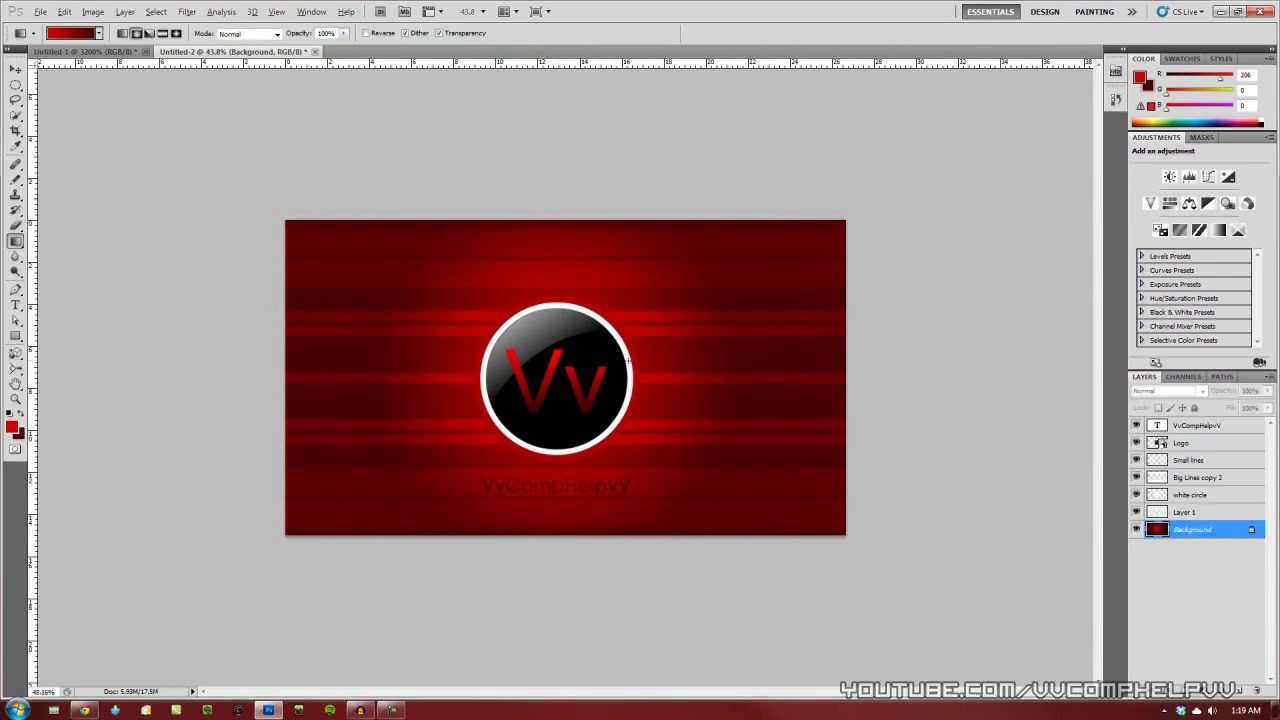
{"action": "scroll", "coordinate": [630, 390], "scroll_direction": "up", "scroll_amount": 2}
{"action": "scroll", "coordinate": [620, 410], "scroll_direction": "up", "scroll_amount": 1}
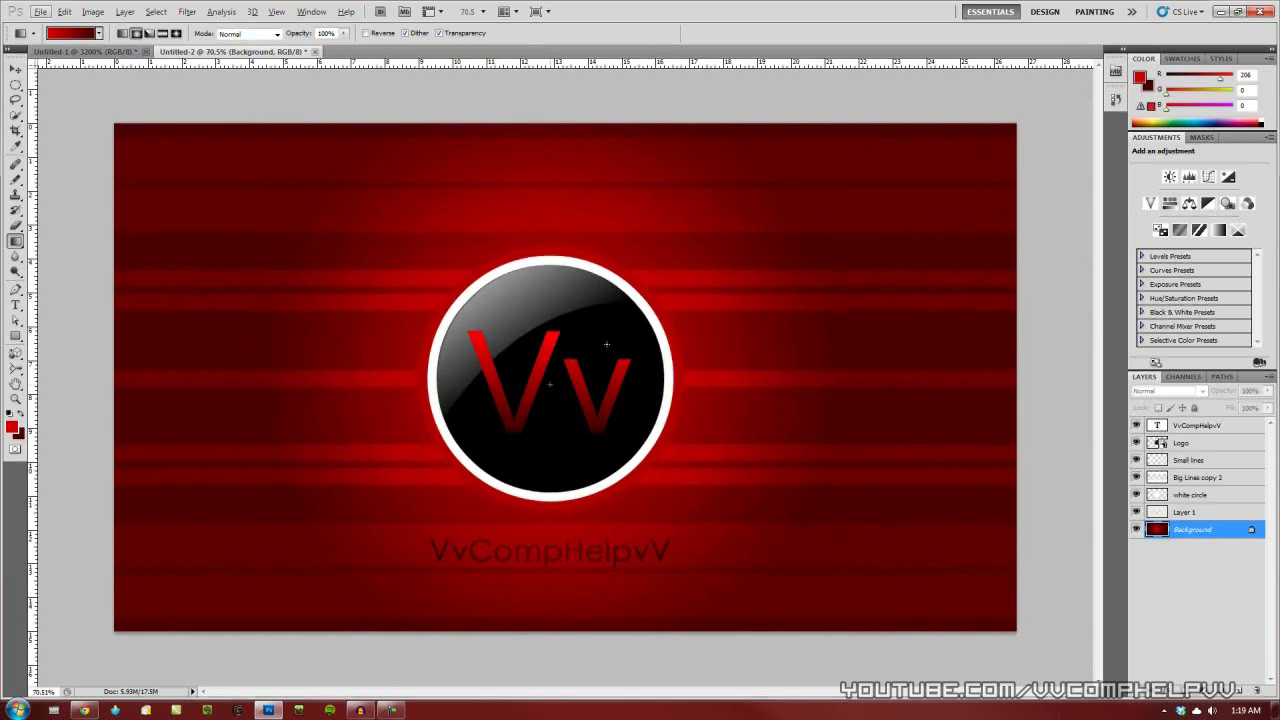
{"action": "left_click_drag", "start_coordinate": [550, 384], "coordinate": [684, 252]}
{"action": "scroll", "coordinate": [659, 303], "scroll_direction": "down", "scroll_amount": 1}
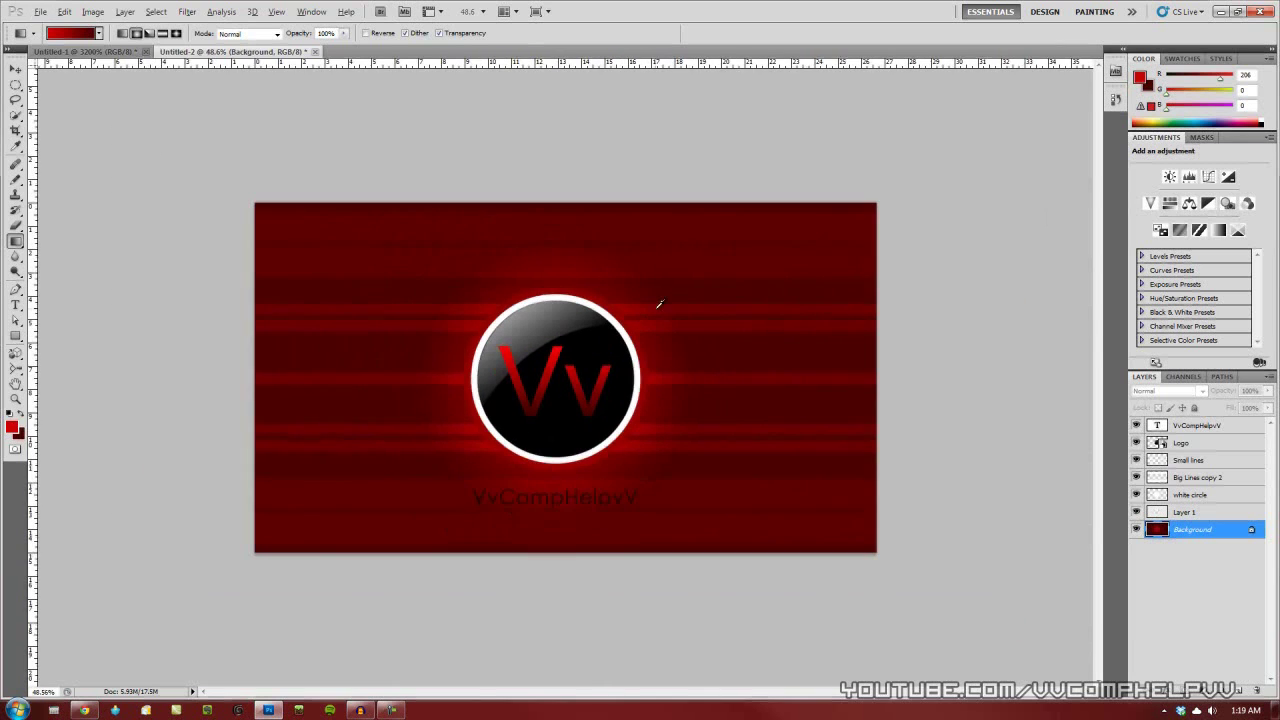
{"action": "scroll", "coordinate": [659, 303], "scroll_direction": "up", "scroll_amount": 1}
{"action": "left_click_drag", "start_coordinate": [566, 400], "coordinate": [820, 148]}
{"action": "scroll", "coordinate": [626, 313], "scroll_direction": "down", "scroll_amount": 1}
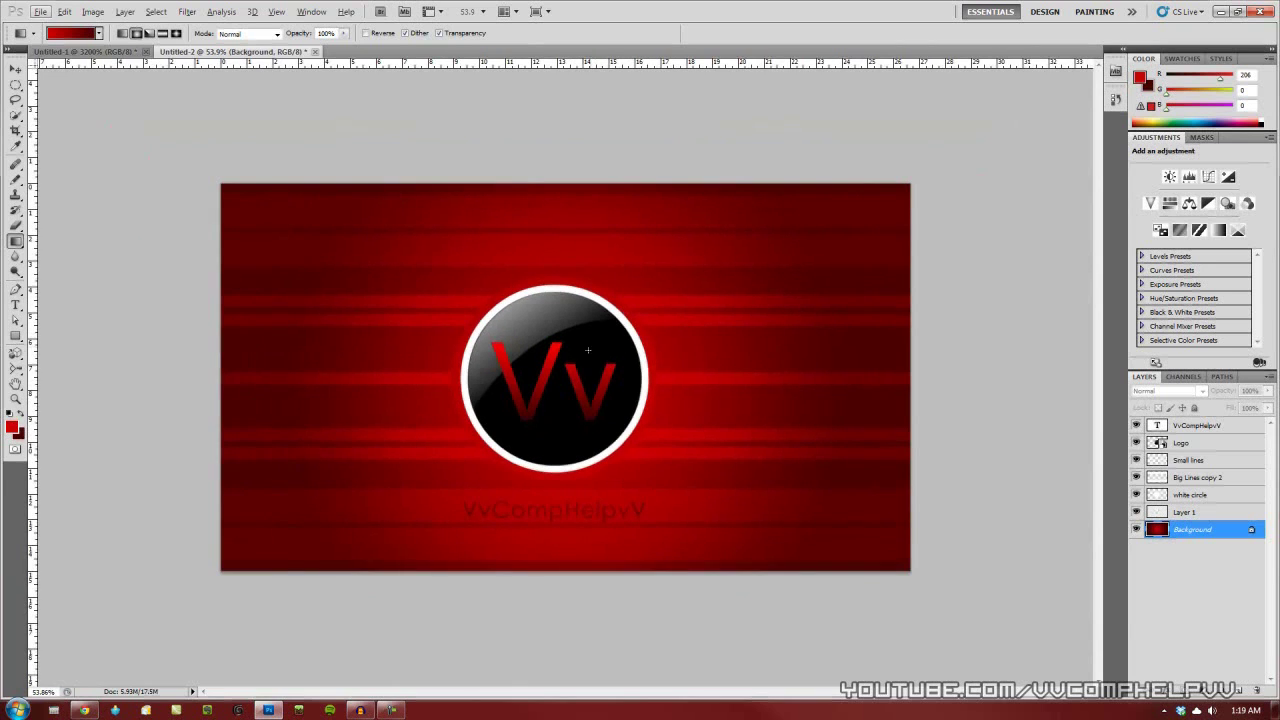
{"action": "left_click_drag", "start_coordinate": [554, 386], "coordinate": [829, 127]}
{"action": "scroll", "coordinate": [640, 306], "scroll_direction": "up", "scroll_amount": 1}
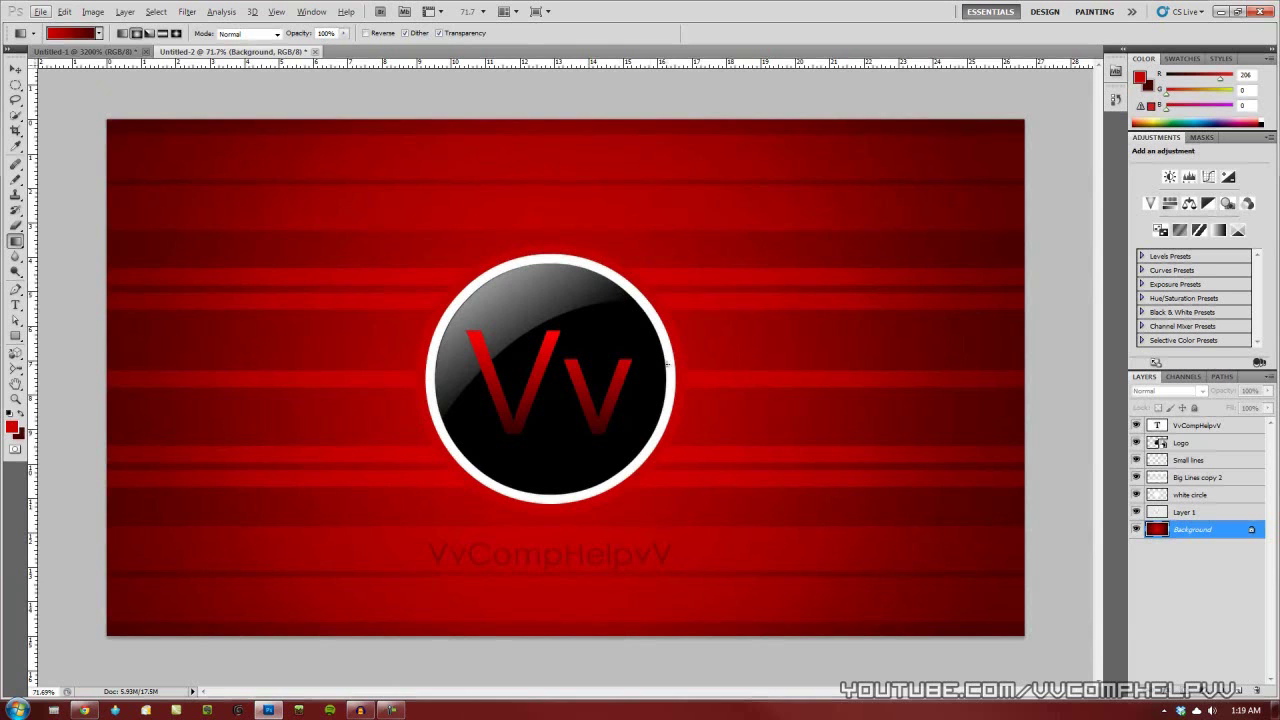
Set the white circle layer's opacity to 40%
{"action": "scroll", "coordinate": [702, 331], "scroll_direction": "up", "scroll_amount": 2}
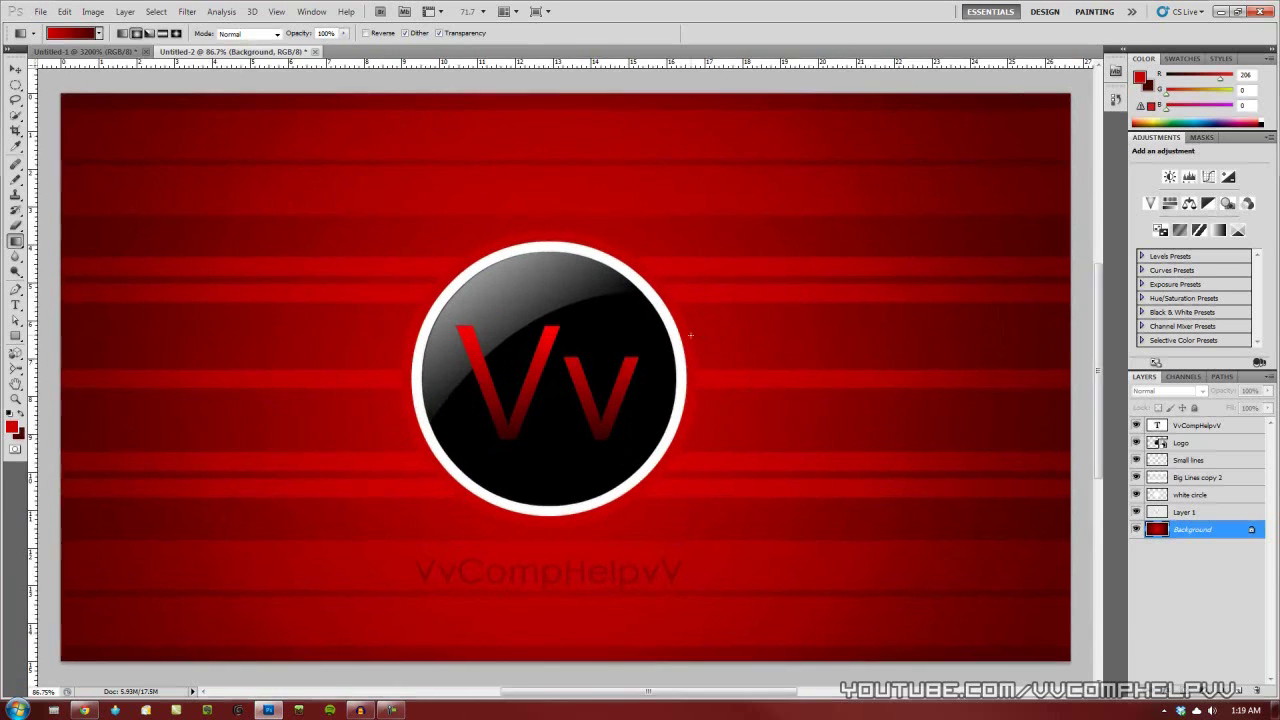
{"action": "scroll", "coordinate": [734, 279], "scroll_direction": "down", "scroll_amount": 2}
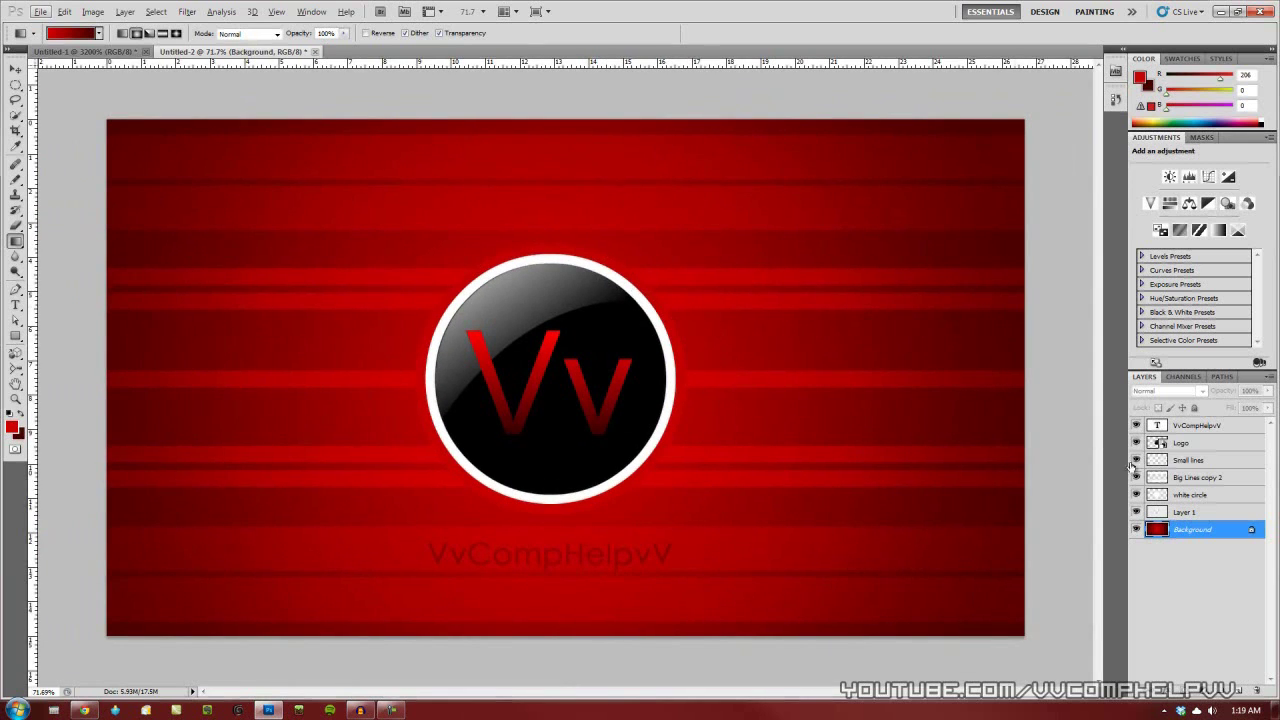
{"action": "left_click", "coordinate": [1162, 460]}
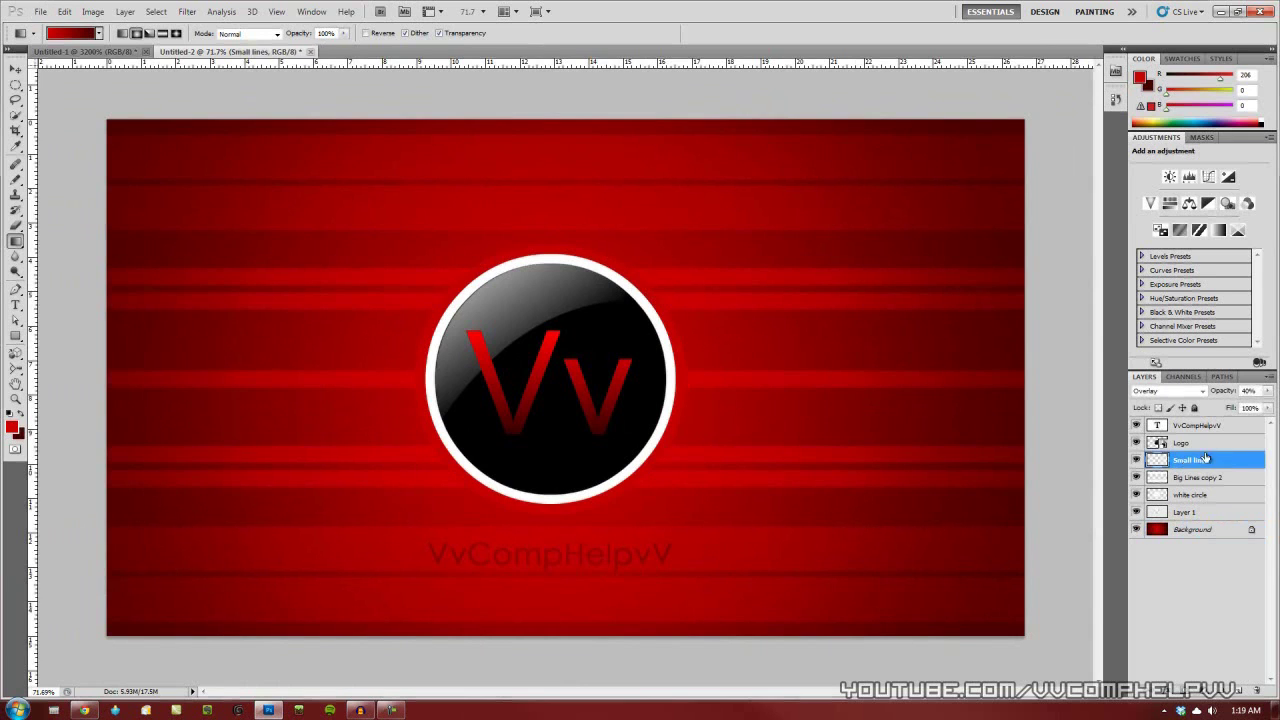
{"action": "left_click", "coordinate": [1212, 495]}
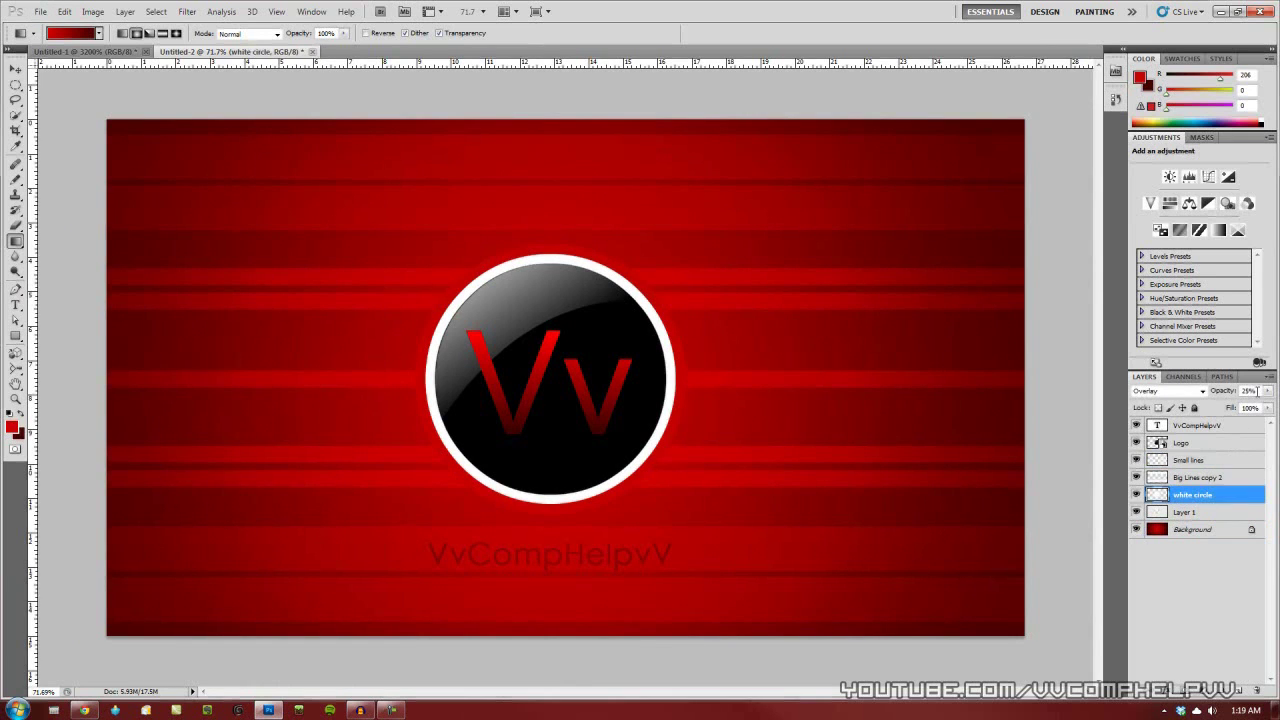
{"action": "left_click", "coordinate": [1248, 390]}
{"action": "type", "text": "40"}
{"action": "key", "text": "Return"}
Lower the Big Lines copy 2 layer's opacity to 15%
{"action": "left_click", "coordinate": [1207, 479]}
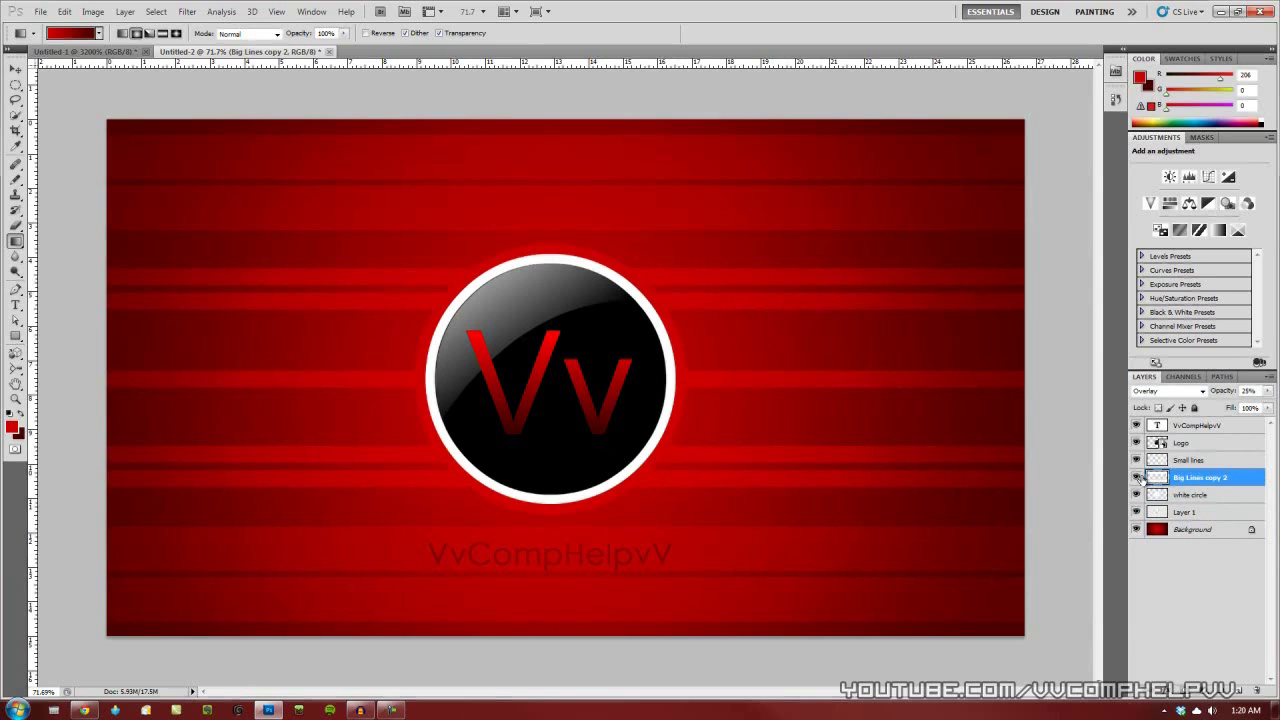
{"action": "left_click", "coordinate": [1268, 390]}
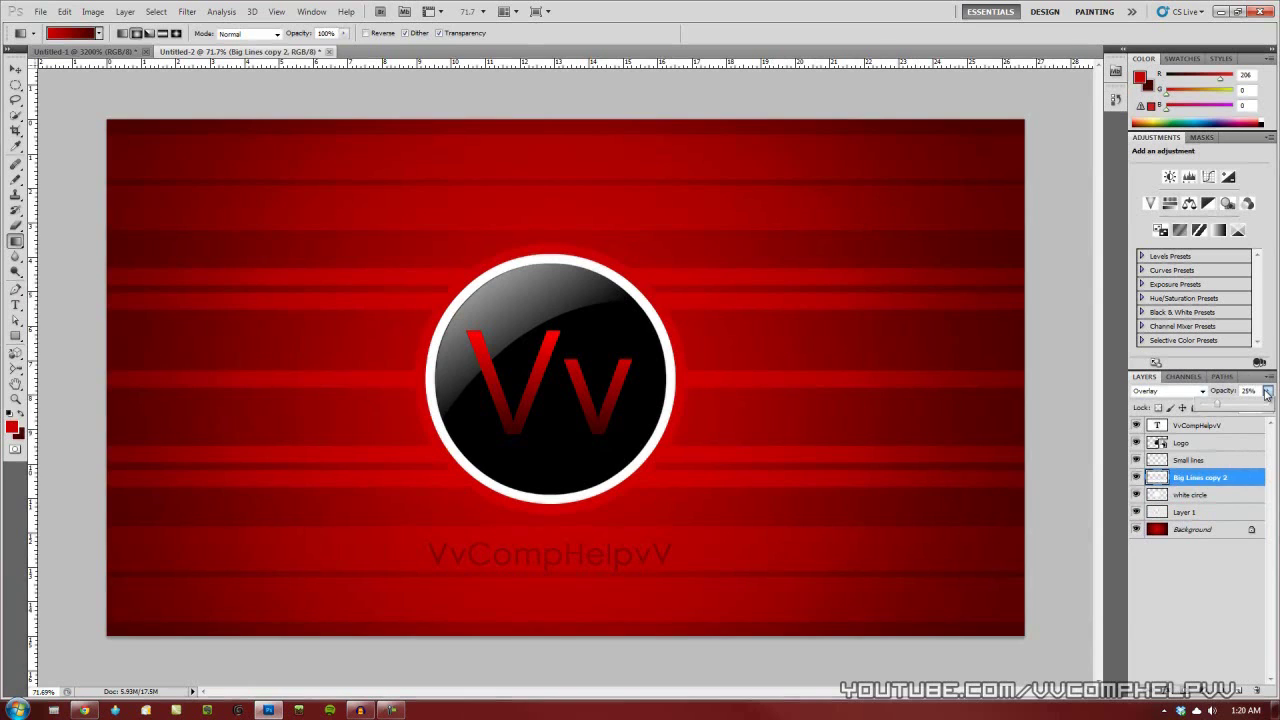
{"action": "left_click_drag", "start_coordinate": [1214, 409], "coordinate": [1210, 409]}
{"action": "key", "text": "Return"}
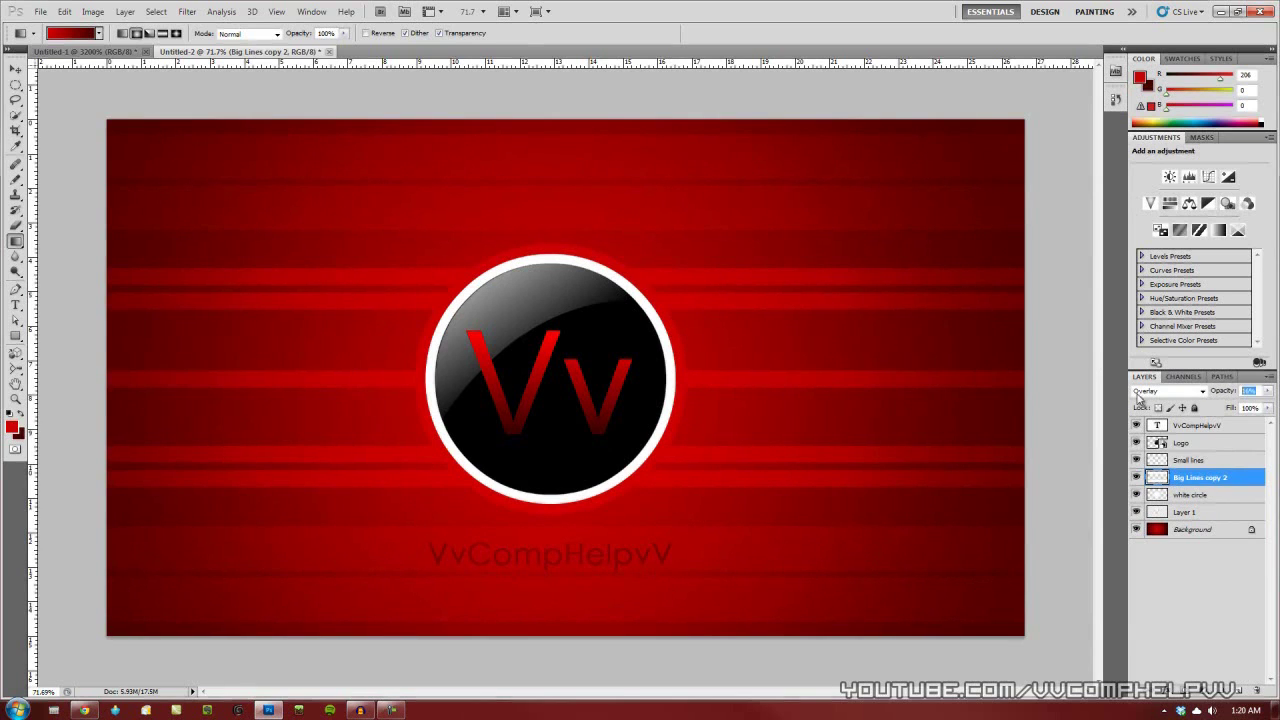
{"action": "type", "text": "15"}
{"action": "scroll", "coordinate": [710, 360], "scroll_direction": "down", "scroll_amount": 1}
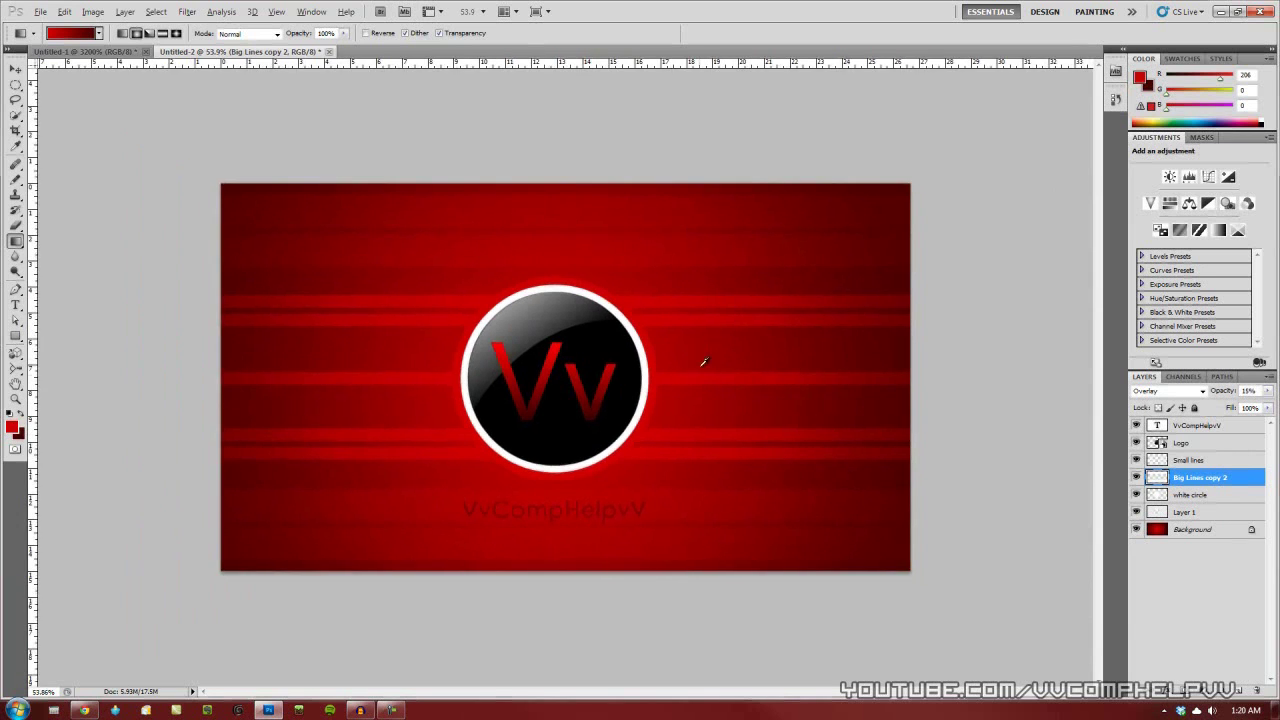
{"action": "scroll", "coordinate": [700, 363], "scroll_direction": "up", "scroll_amount": 3}
{"action": "scroll", "coordinate": [692, 374], "scroll_direction": "down", "scroll_amount": 1}
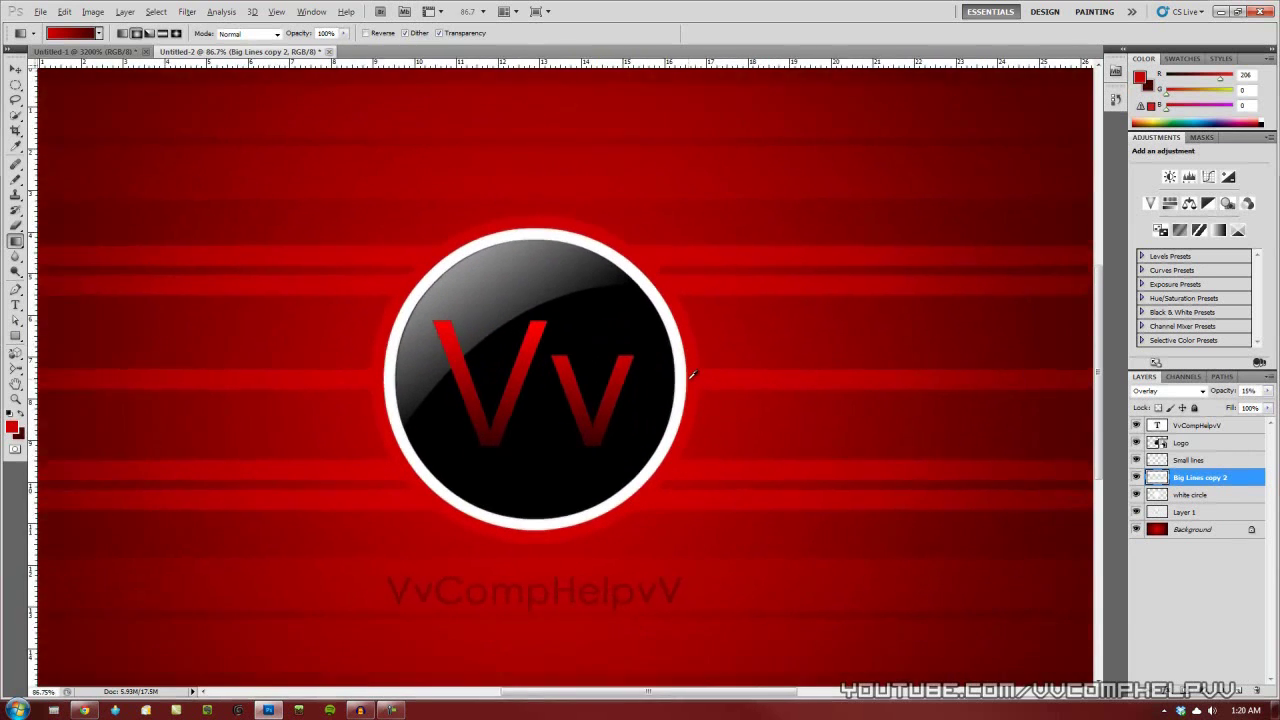
{"action": "scroll", "coordinate": [692, 374], "scroll_direction": "down", "scroll_amount": 1}
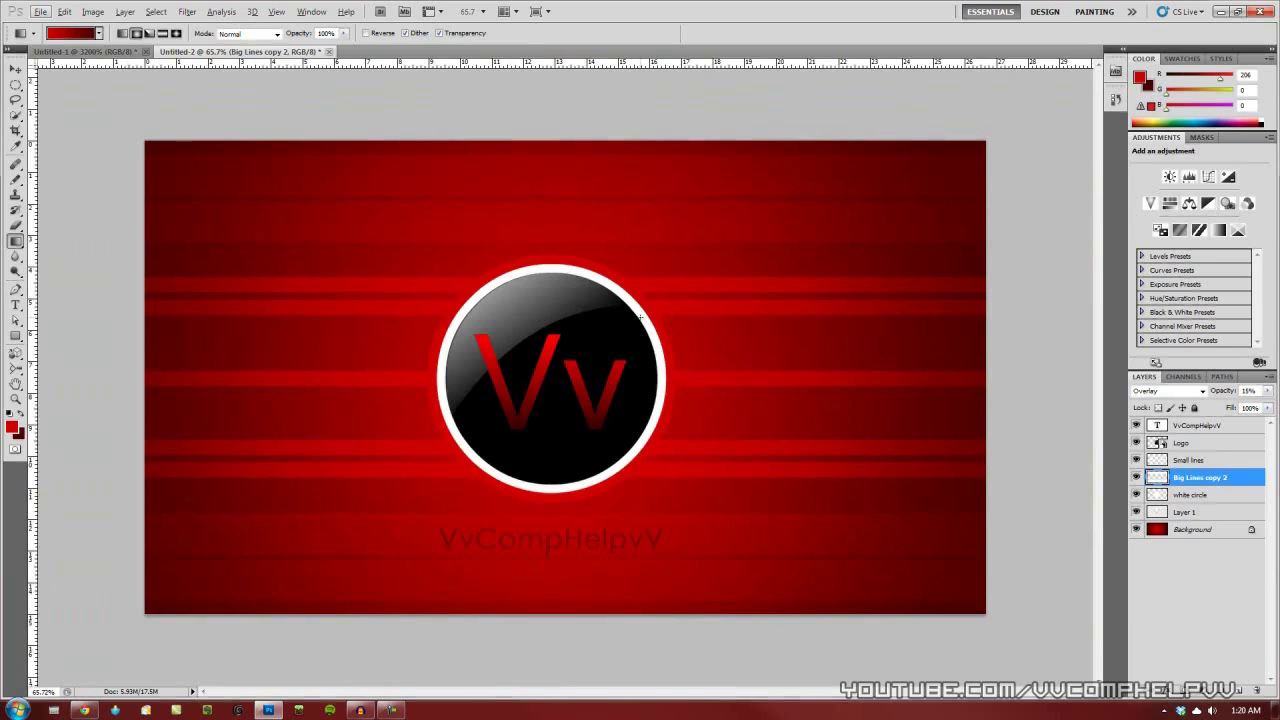
Save the design as a Quality 12 JPEG named 'wallpaper', replacing the existing file
{"action": "left_click", "coordinate": [38, 11]}
{"action": "left_click", "coordinate": [80, 214]}
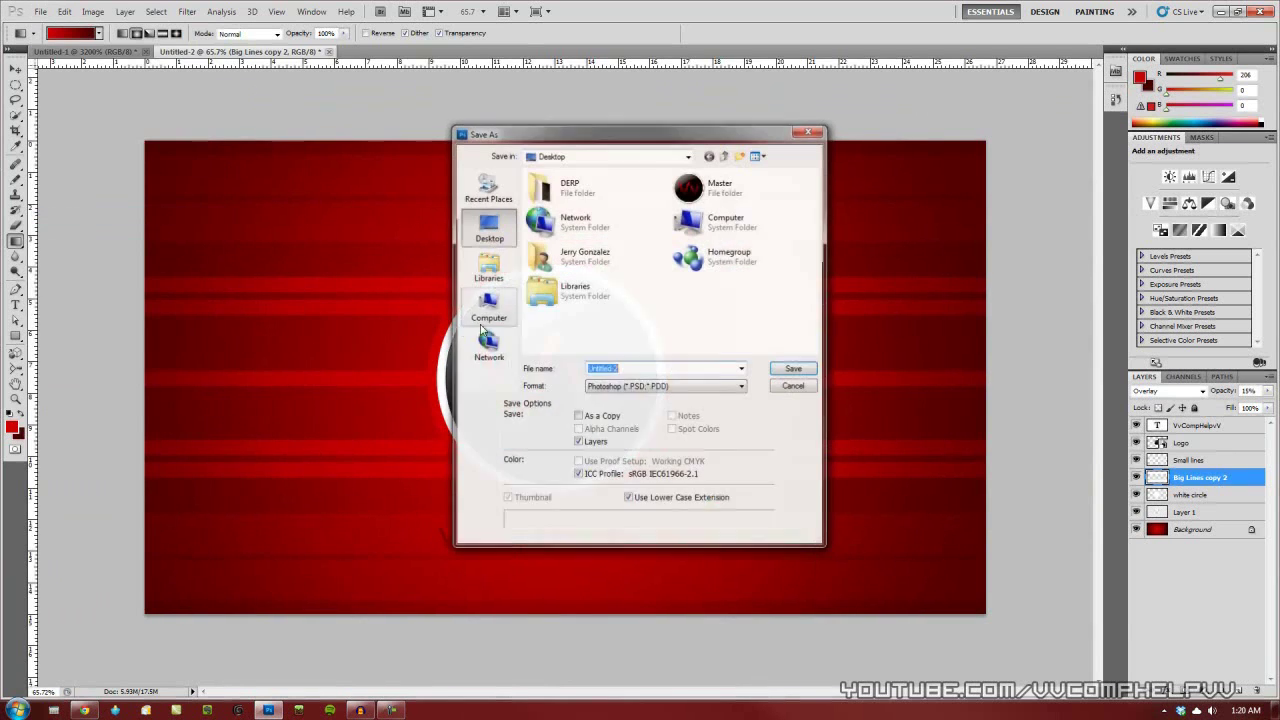
{"action": "left_click", "coordinate": [639, 390]}
{"action": "left_click", "coordinate": [647, 496]}
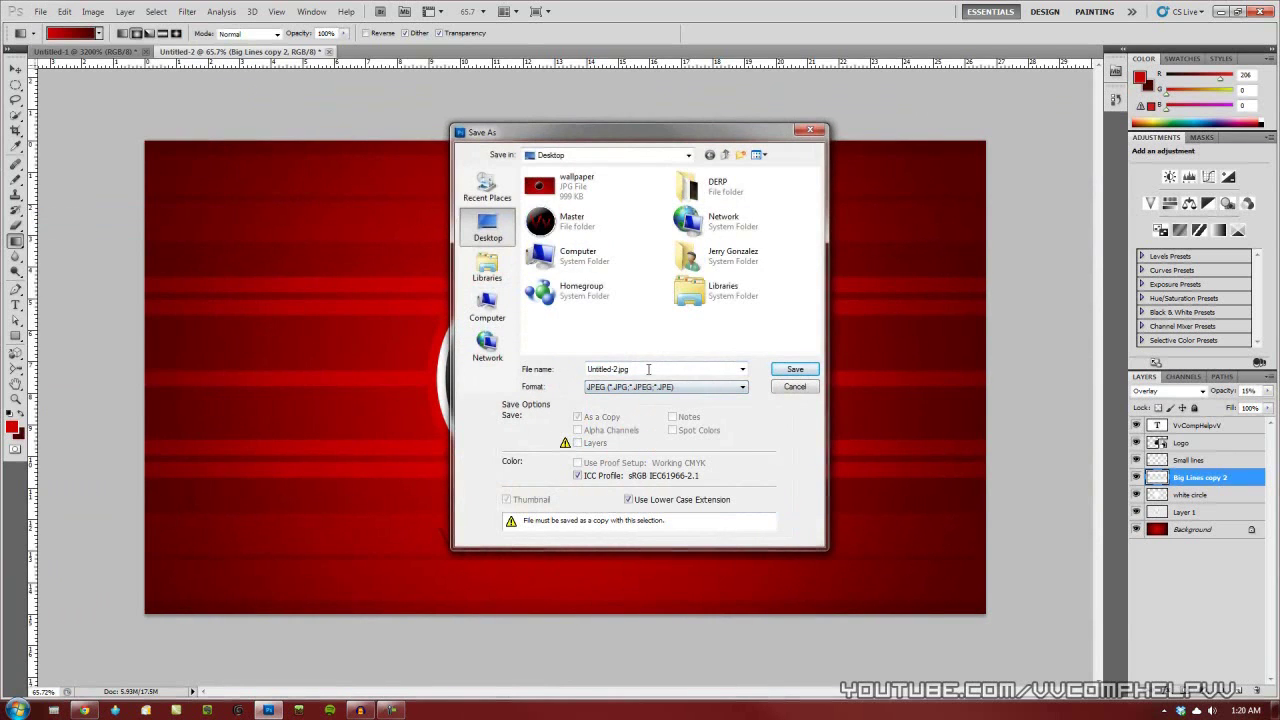
{"action": "left_click", "coordinate": [648, 369]}
{"action": "type", "text": "wallpaper"}
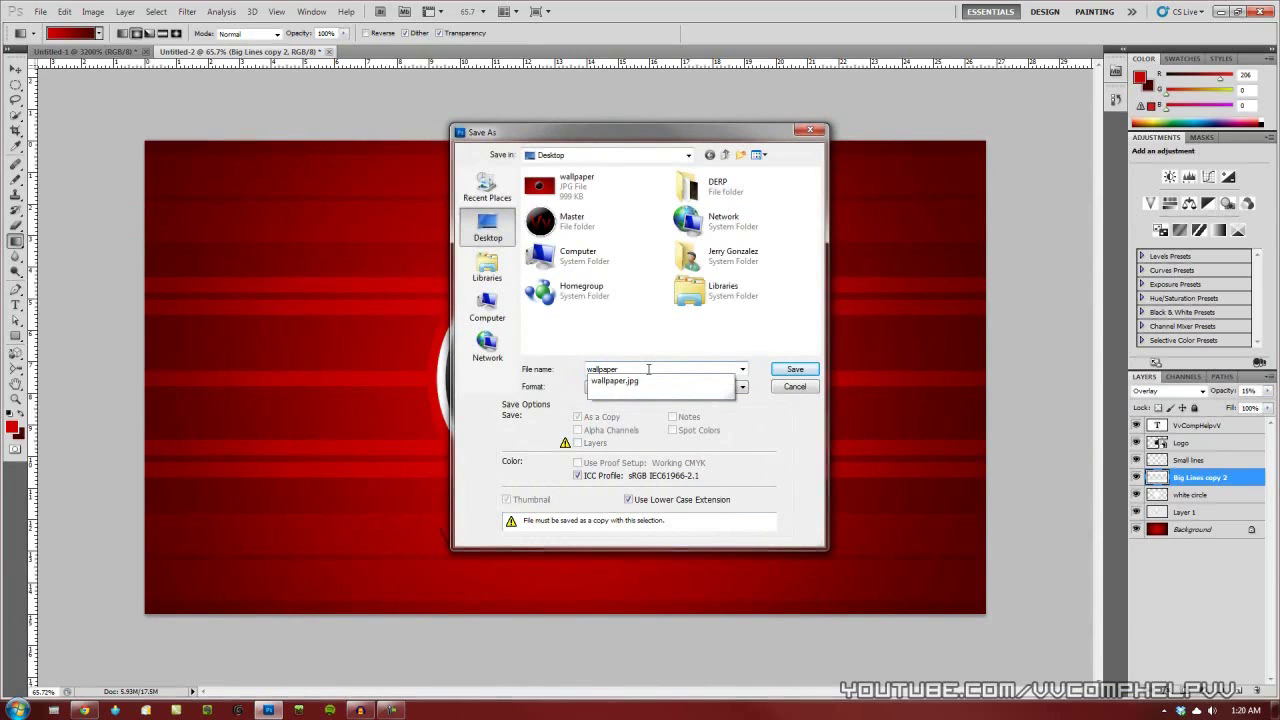
{"action": "key", "text": "Return"}
{"action": "key", "text": "Return"}
{"action": "key", "text": "y"}
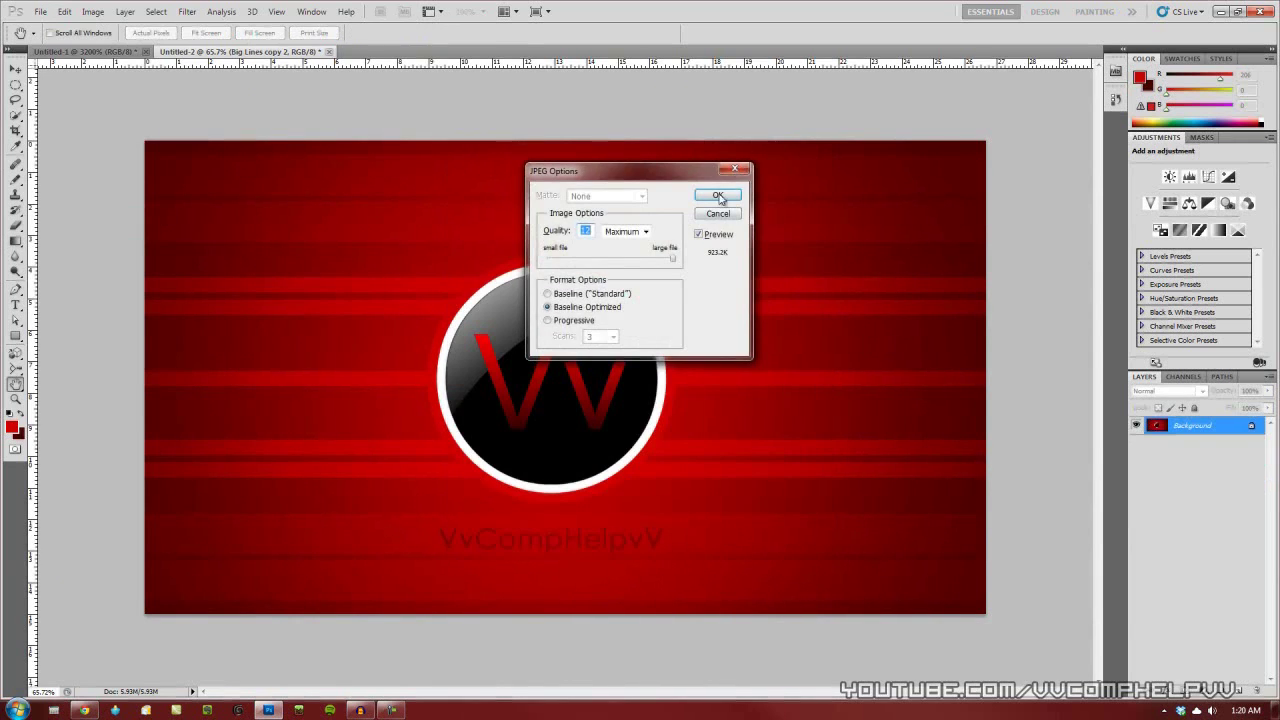
{"action": "left_click", "coordinate": [718, 197]}
{"action": "left_click", "coordinate": [1220, 11]}
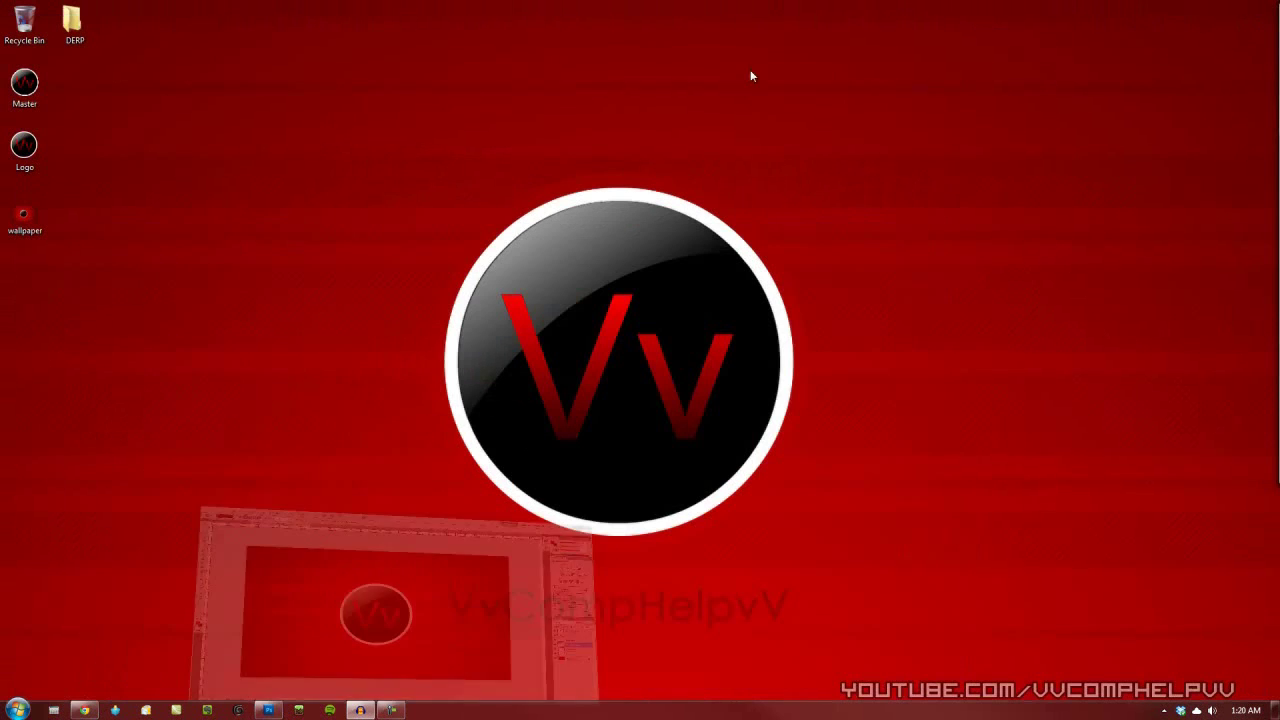
{"action": "right_click", "coordinate": [4, 220]}
Set the saved wallpaper image as the Windows 7 desktop background
{"action": "left_click", "coordinate": [43, 247]}
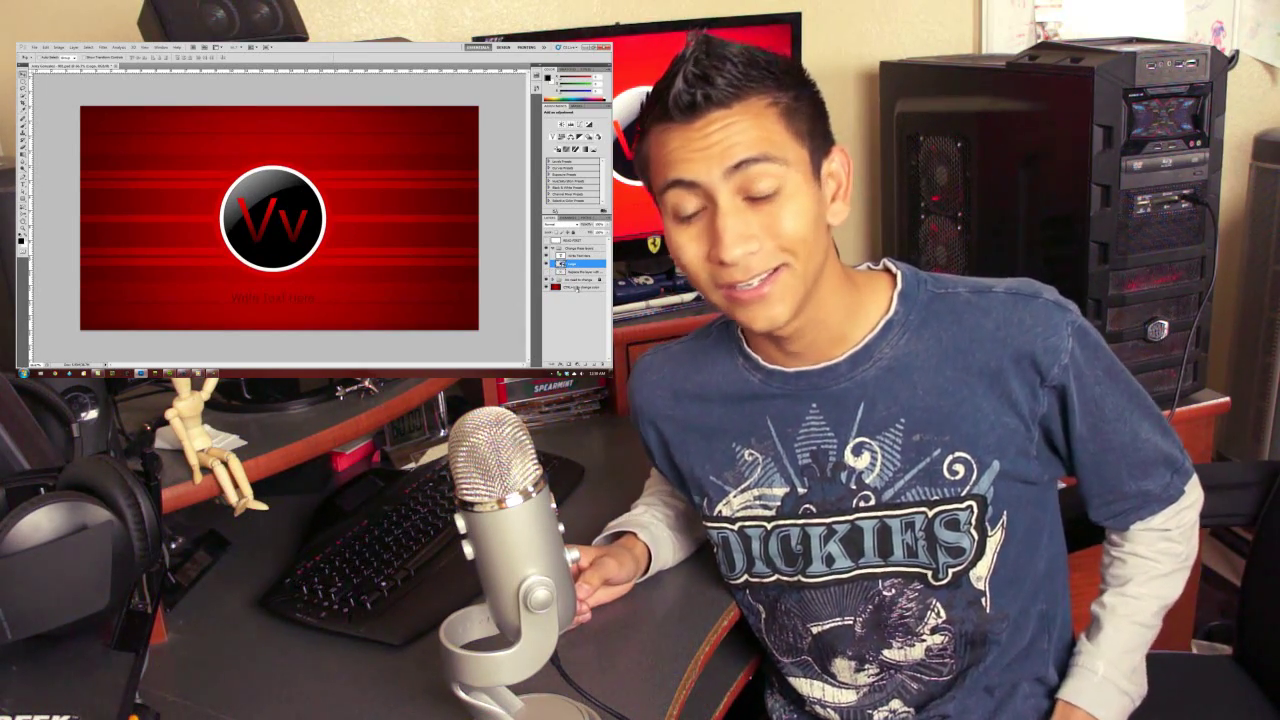
Shift the background layer's hue from red to yellow-green with Hue/Saturation
{"action": "left_click", "coordinate": [576, 287]}
{"action": "key", "text": "ctrl+u"}
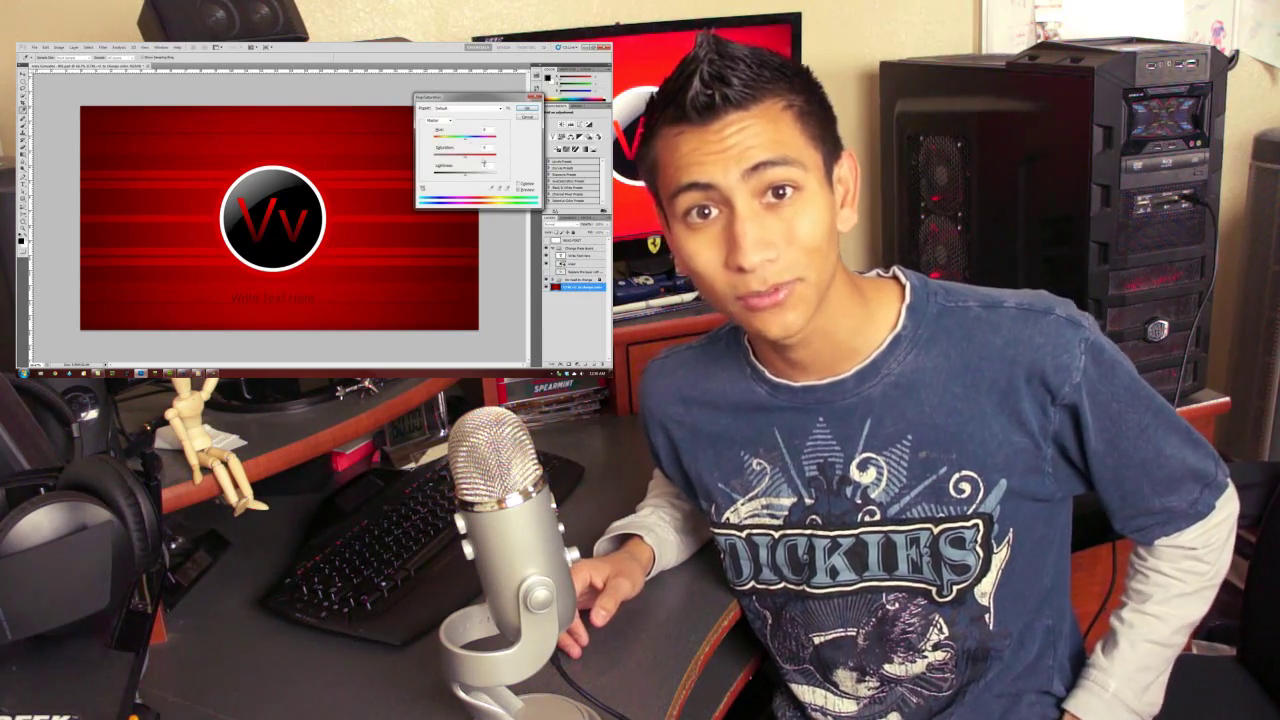
{"action": "mouse_move", "coordinate": [464, 140]}
{"action": "left_mouse_down"}
{"action": "mouse_move", "coordinate": [490, 141]}
{"action": "mouse_move", "coordinate": [440, 141]}
{"action": "mouse_move", "coordinate": [482, 141]}
{"action": "left_mouse_up"}
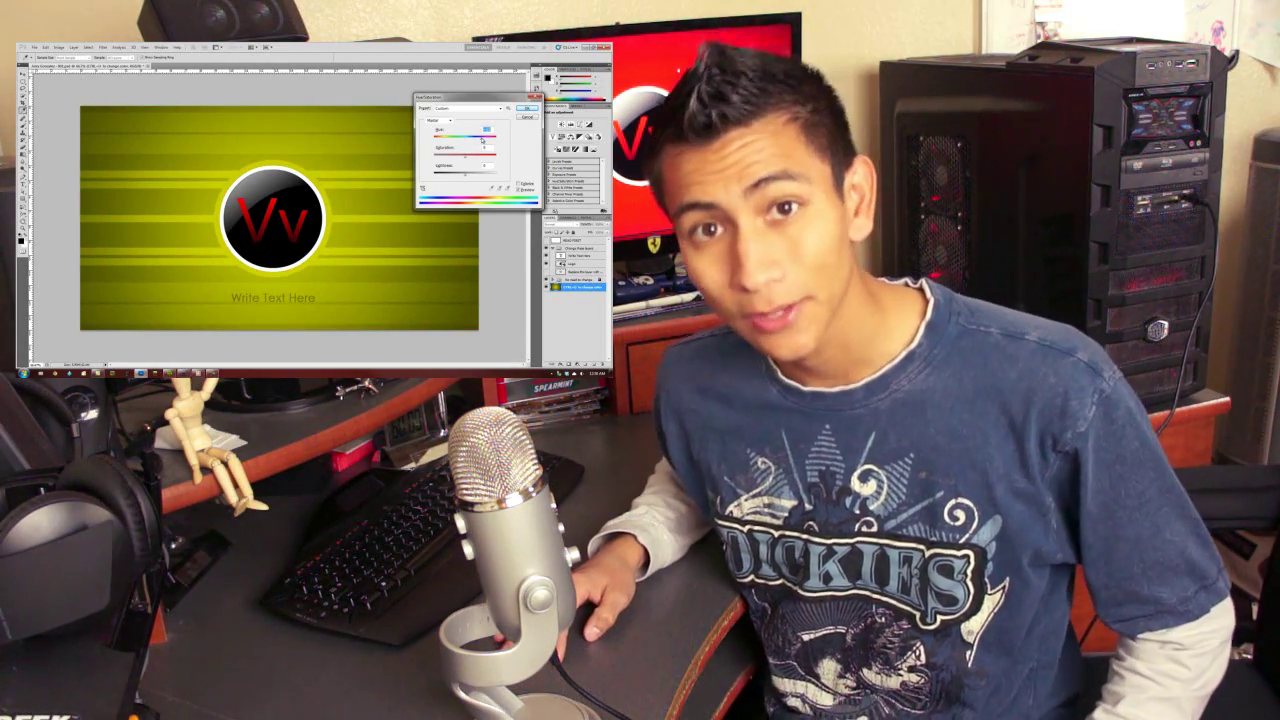
{"action": "key", "text": "Return"}
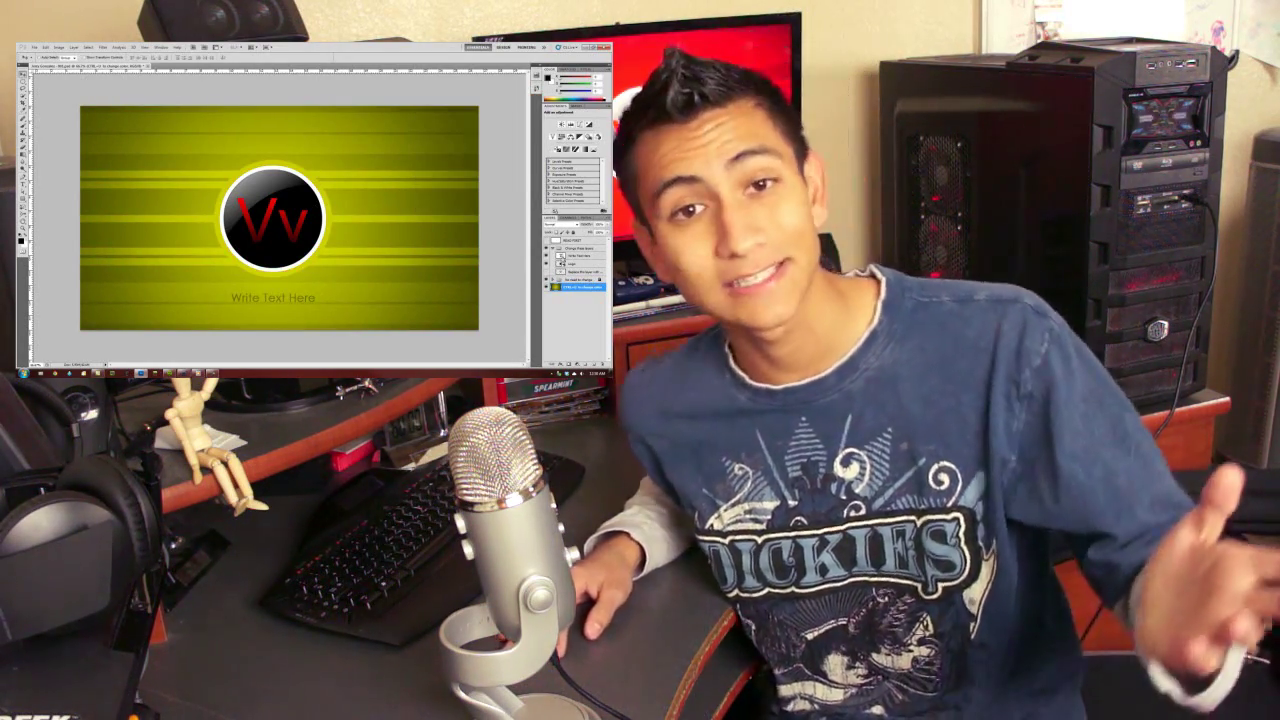
Replace the placeholder caption with 'Thanks for watching!'
{"action": "double_click", "coordinate": [559, 256]}
{"action": "key", "text": "BackSpace"}
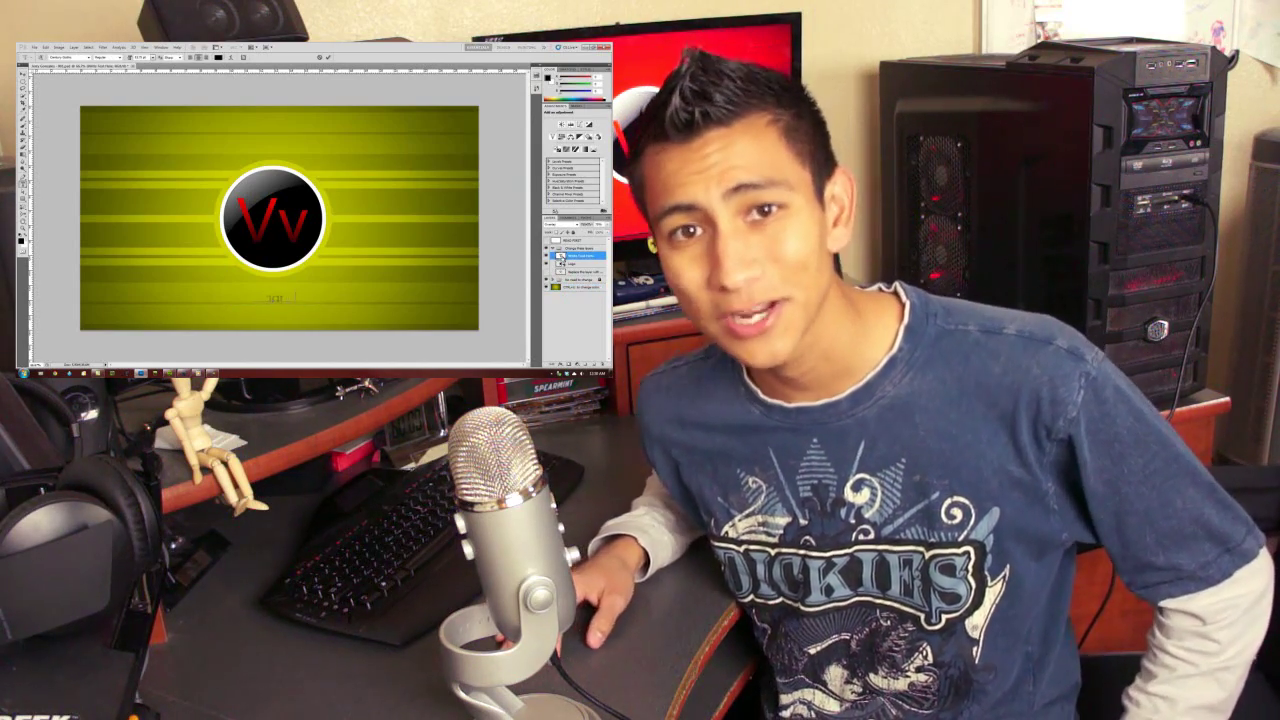
{"action": "type", "text": "Thanks for watc"}
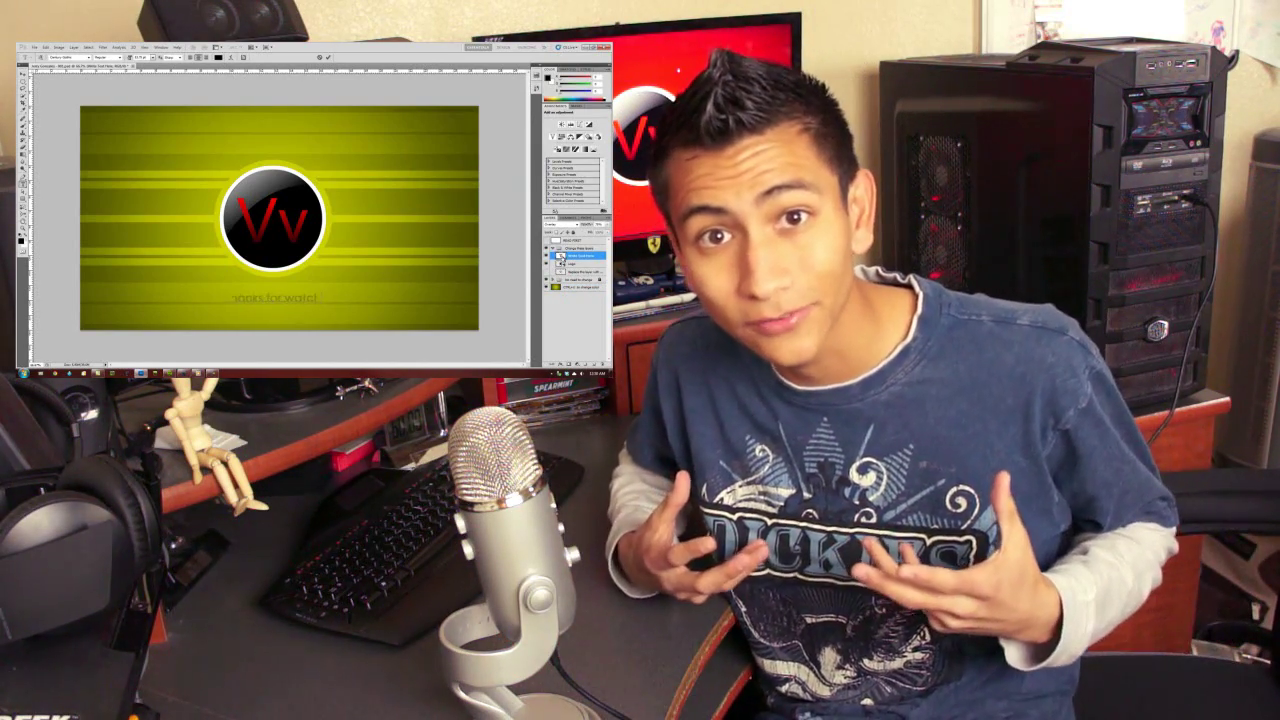
{"action": "type", "text": "hing!"}
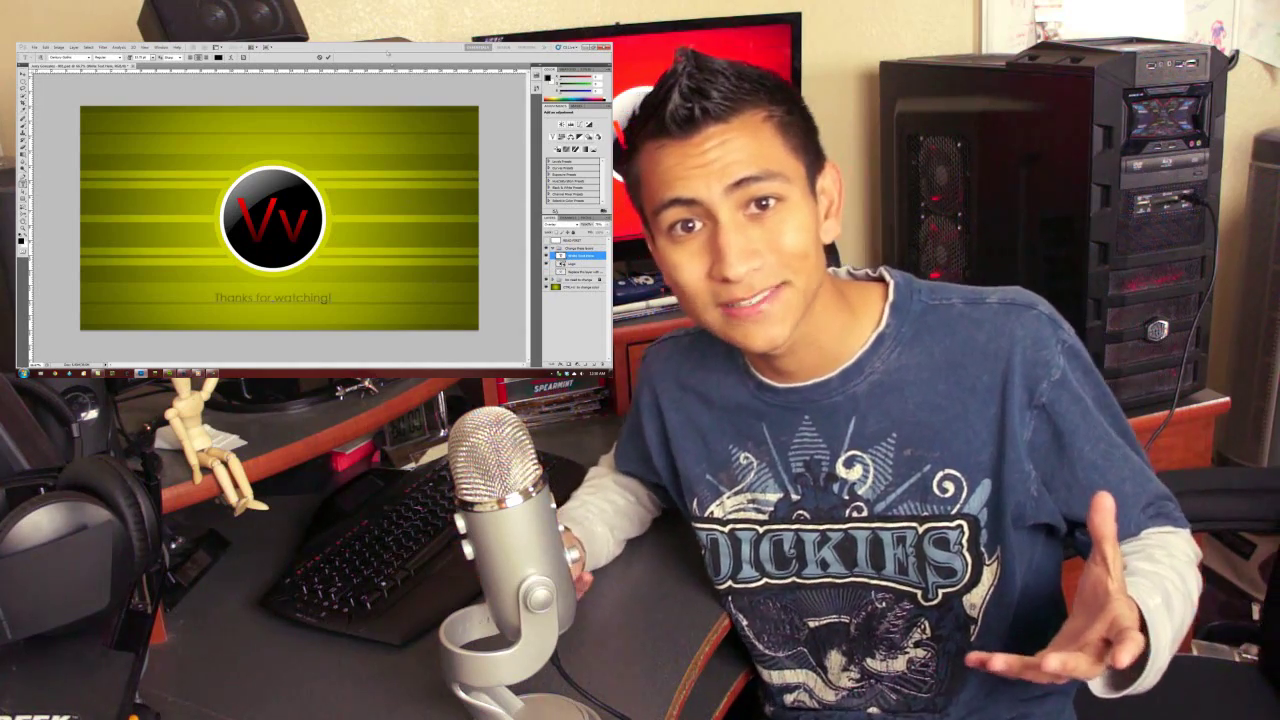
{"action": "left_click", "coordinate": [327, 57]}
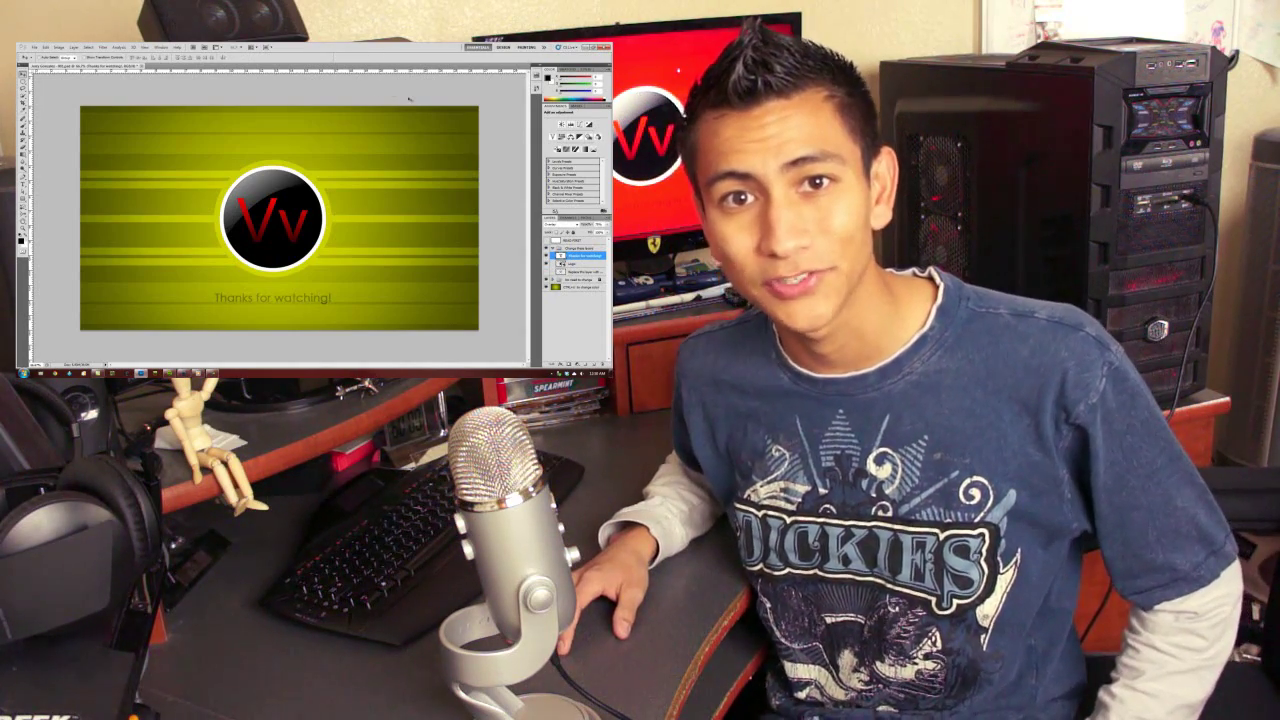